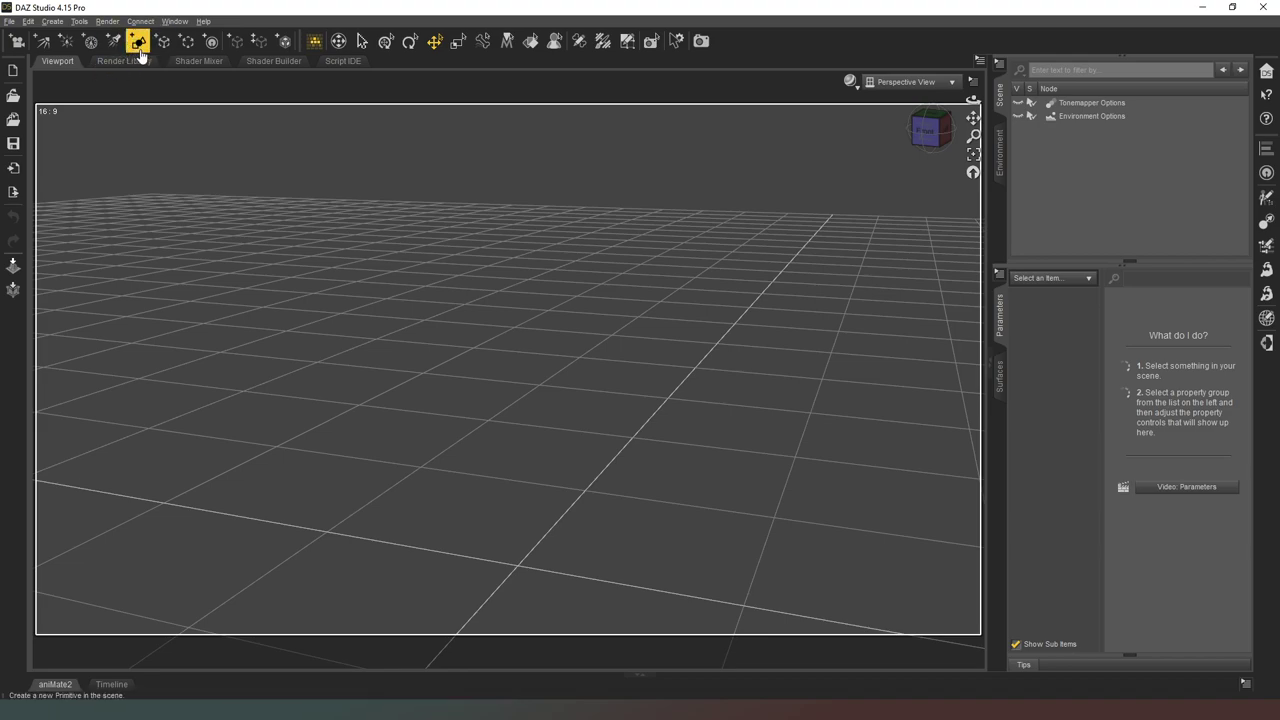
- Create a new plane primitive at the world center with Y Positive as its primary axis and frame it in view
{"action": "left_click", "coordinate": [139, 44]}
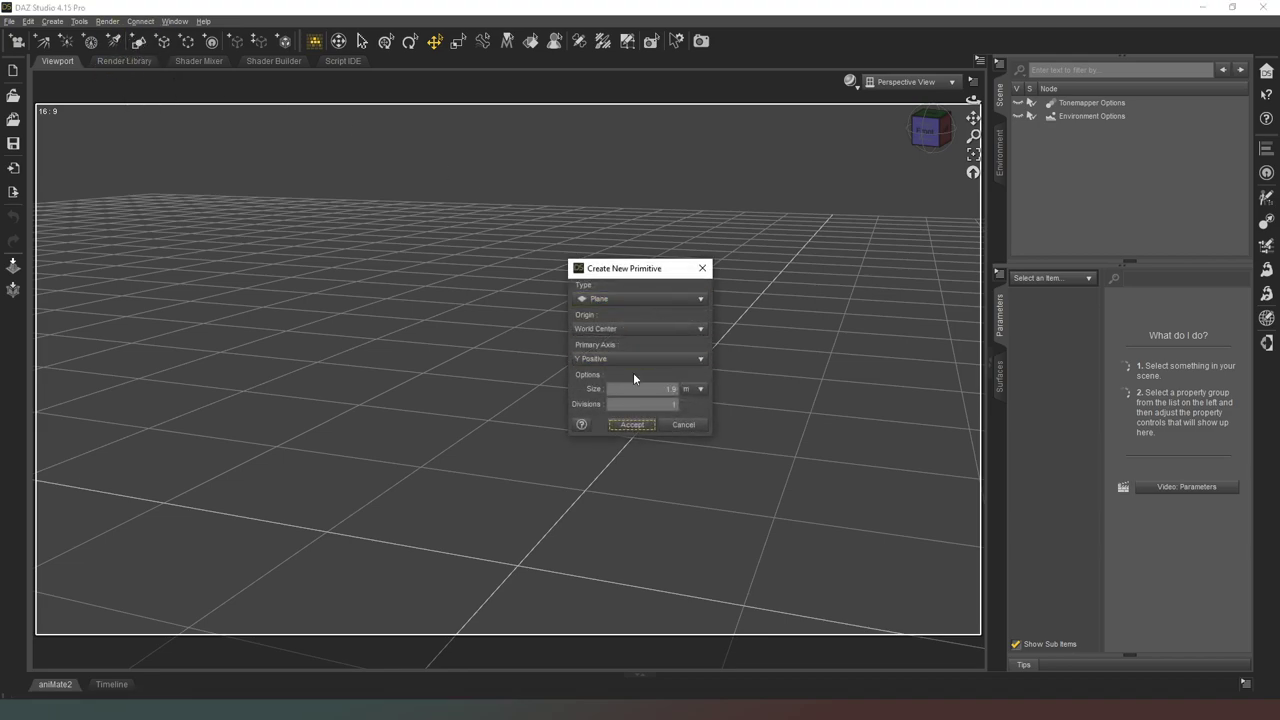
{"action": "left_click", "coordinate": [670, 389]}
{"action": "left_click", "coordinate": [631, 424]}
{"action": "left_click", "coordinate": [926, 132]}
{"action": "left_click_drag", "start_coordinate": [926, 132], "coordinate": [956, 162]}
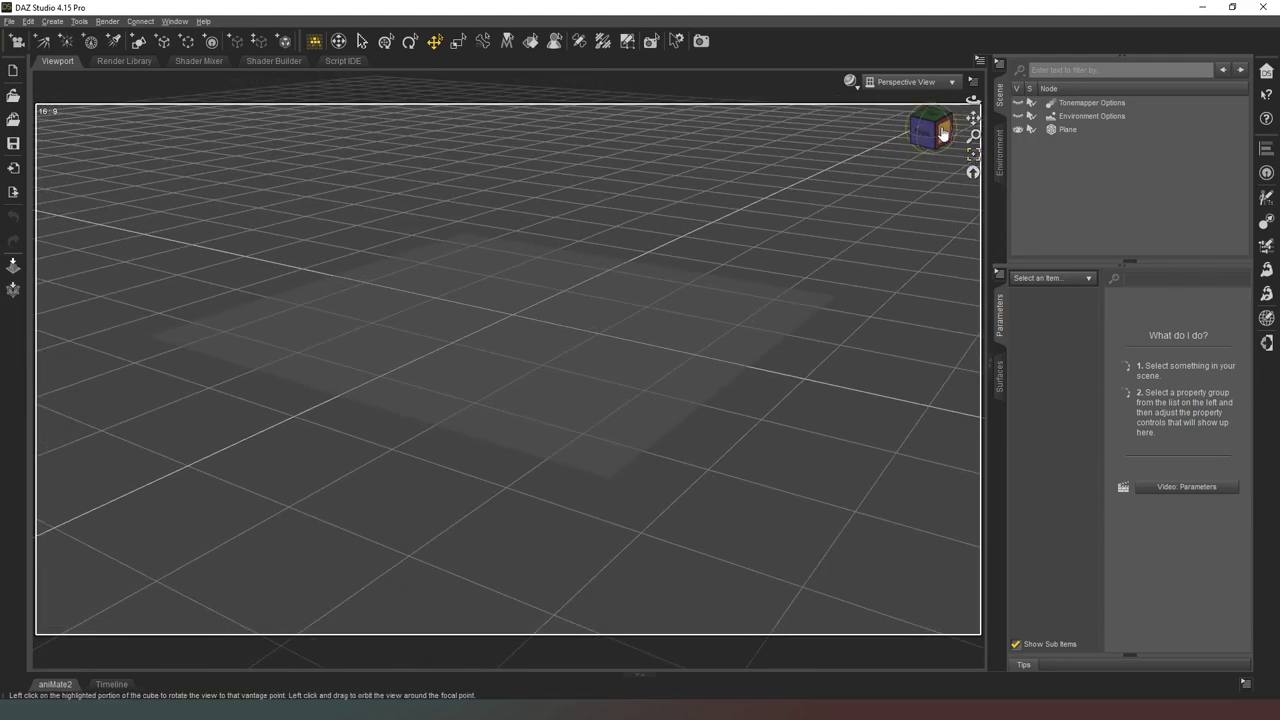
{"action": "left_click", "coordinate": [973, 155]}
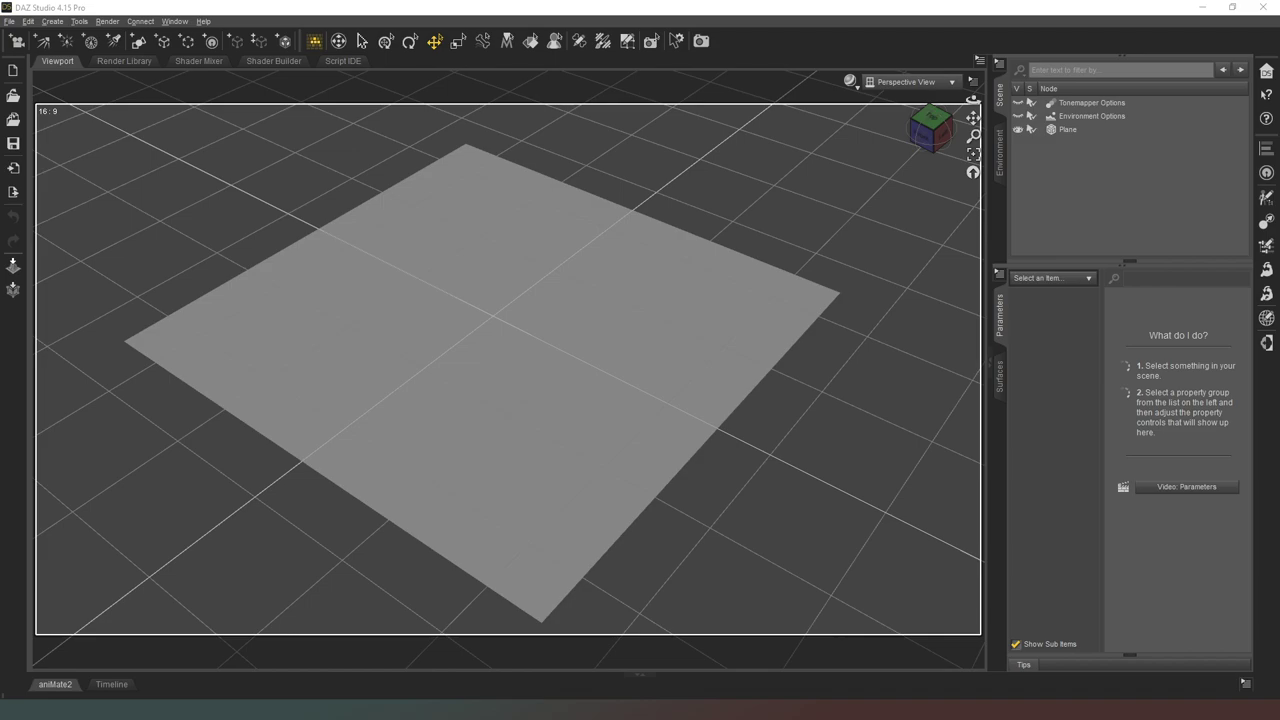
- Dismiss the file error and apply a wood plank shader to the plane's surface
{"action": "left_click", "coordinate": [640, 369]}
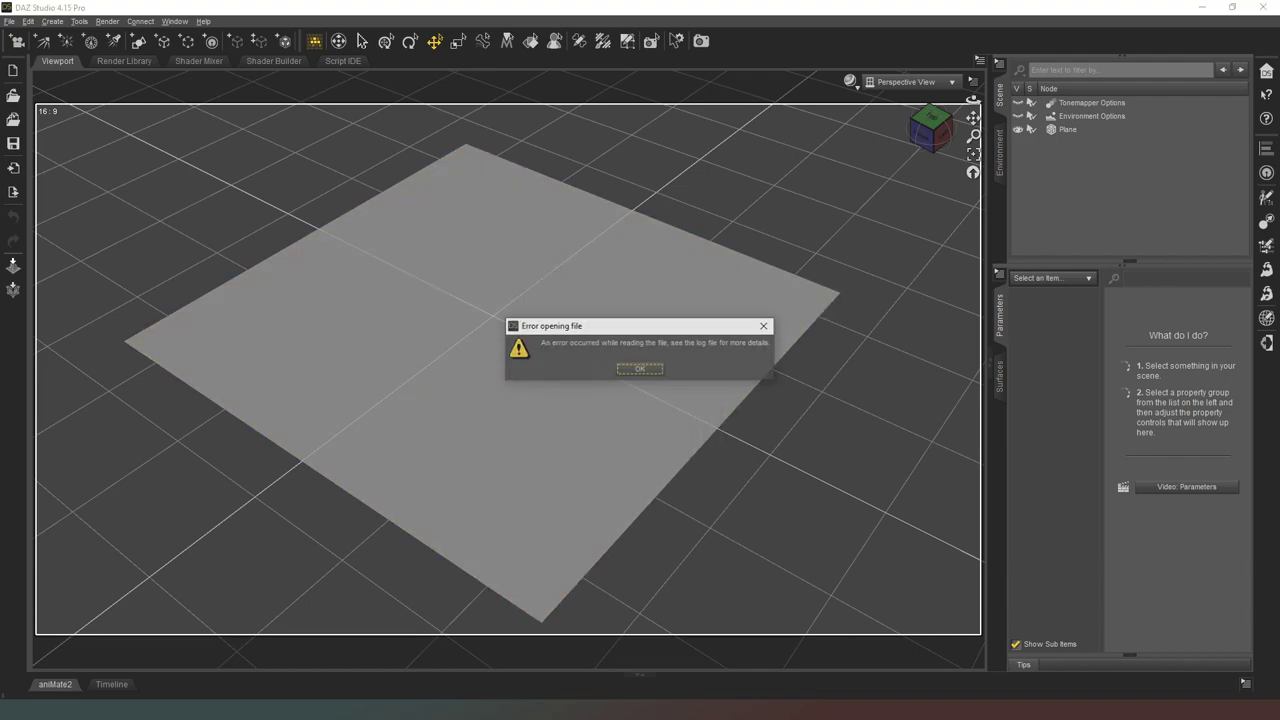
{"action": "left_click", "coordinate": [625, 368]}
{"action": "left_click", "coordinate": [1068, 130]}
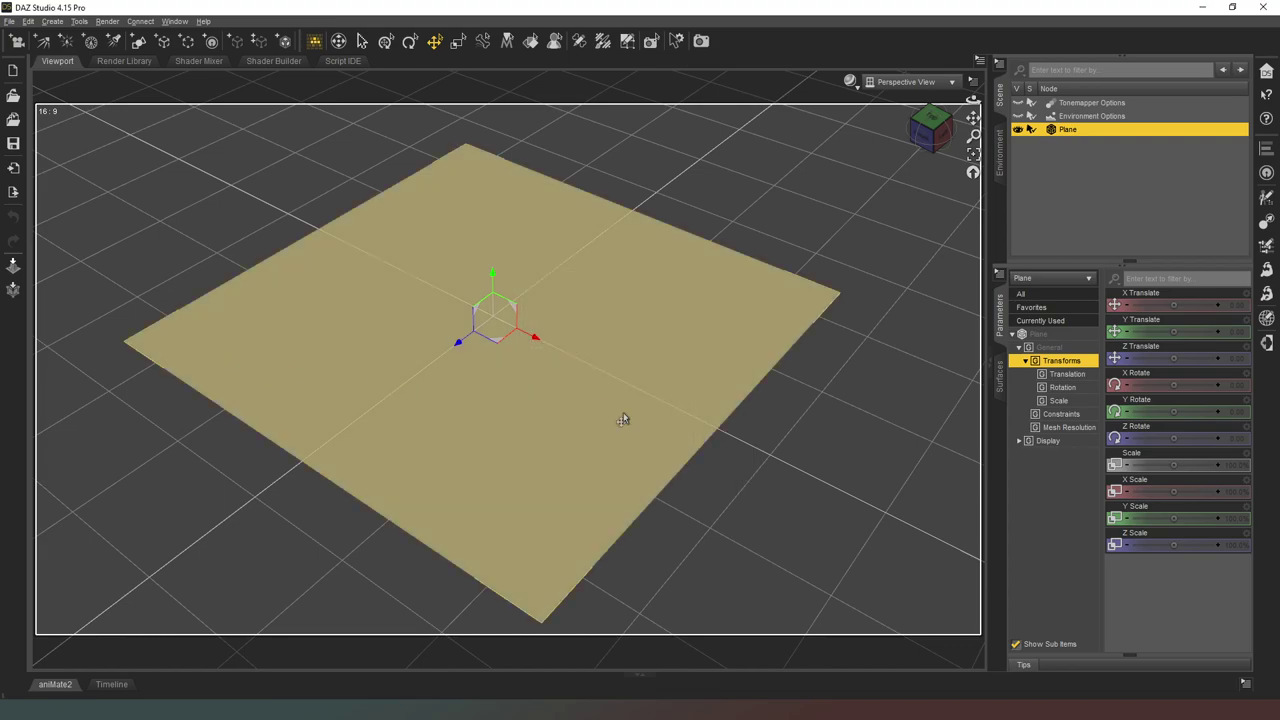
{"action": "left_click", "coordinate": [1000, 372]}
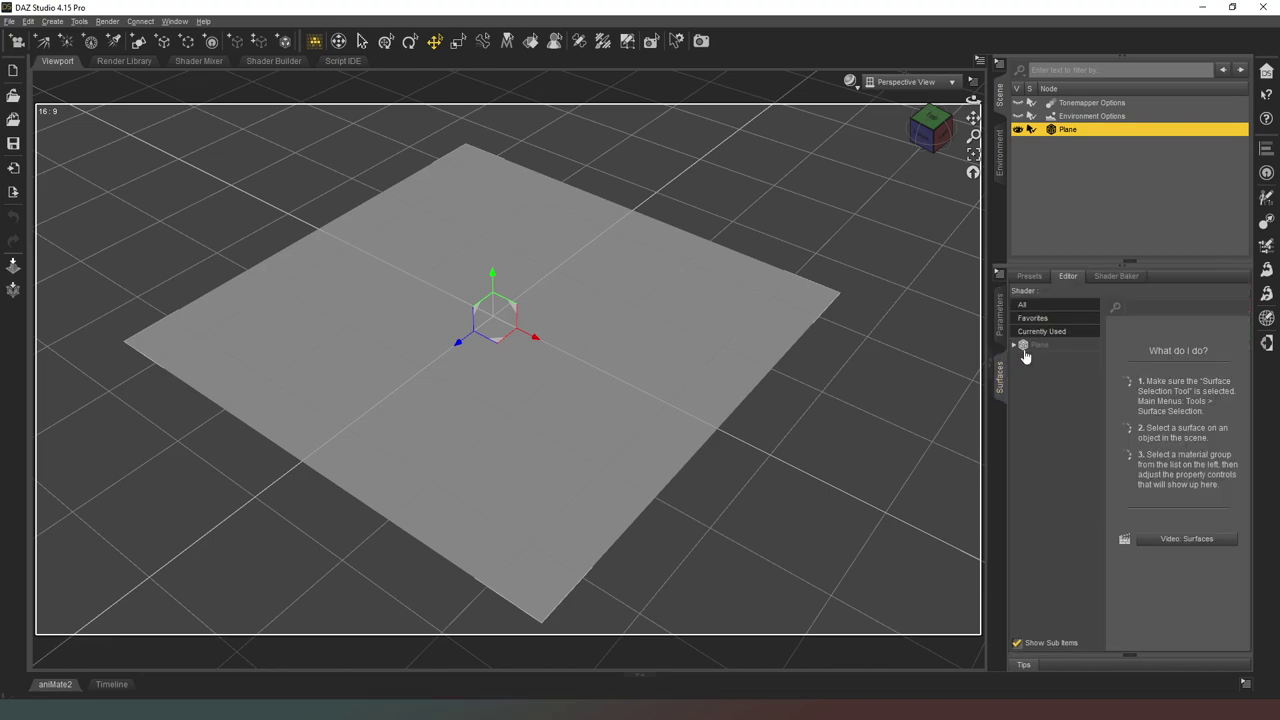
{"action": "left_click", "coordinate": [1040, 345]}
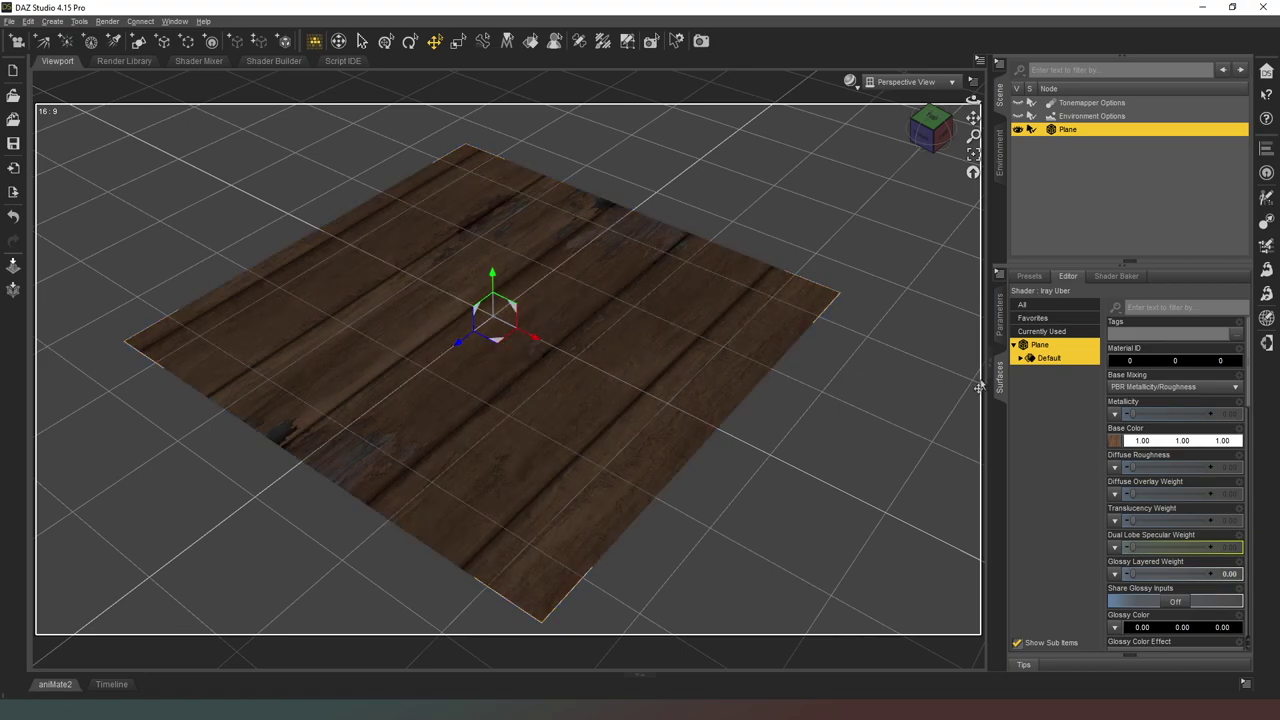
- Set the geometry tiling of the plane's surface to 5 horizontal tiles and 5 vertical tiles
{"action": "left_click", "coordinate": [1021, 358]}
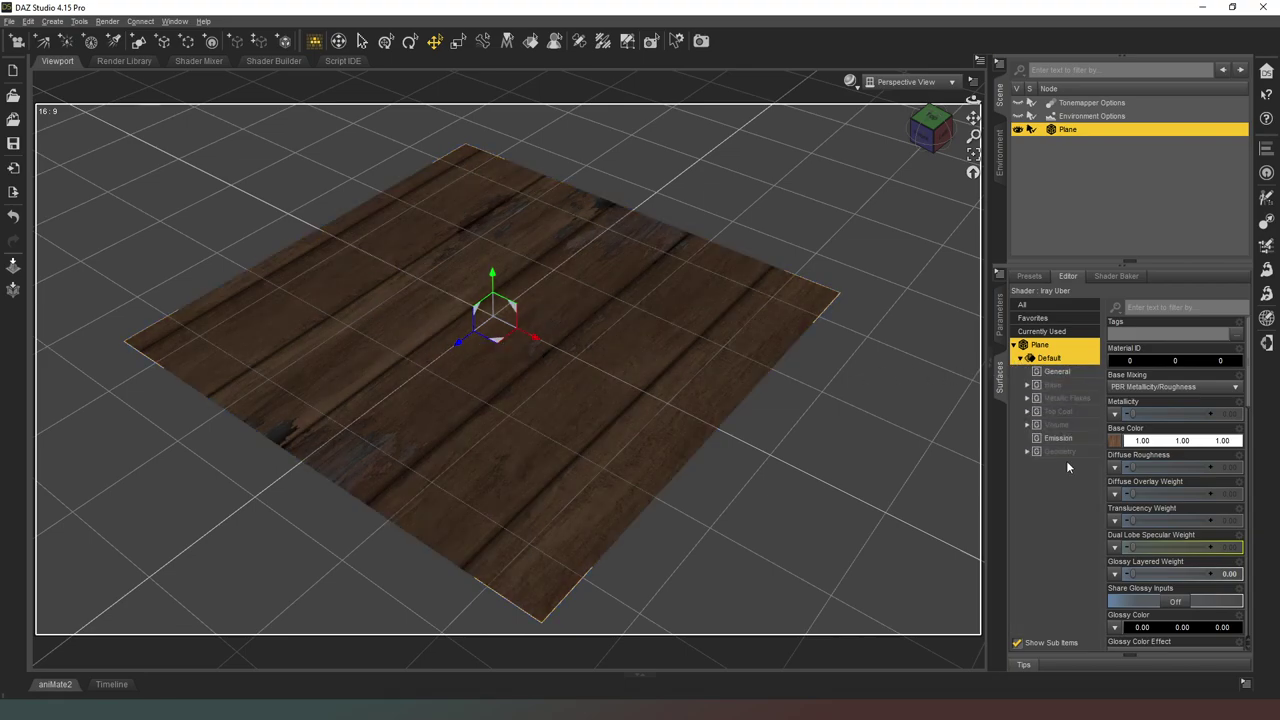
{"action": "left_click", "coordinate": [1038, 455]}
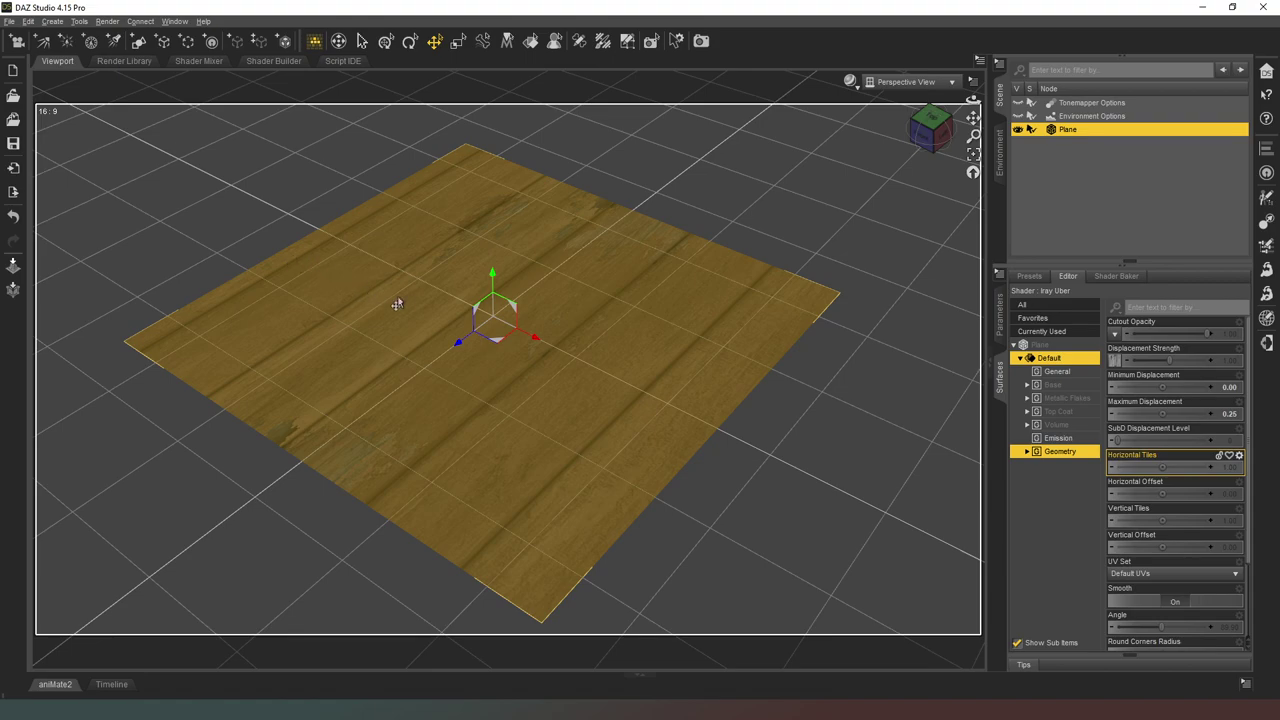
{"action": "left_click", "coordinate": [1235, 467]}
{"action": "type", "text": "5"}
{"action": "left_click", "coordinate": [1231, 519]}
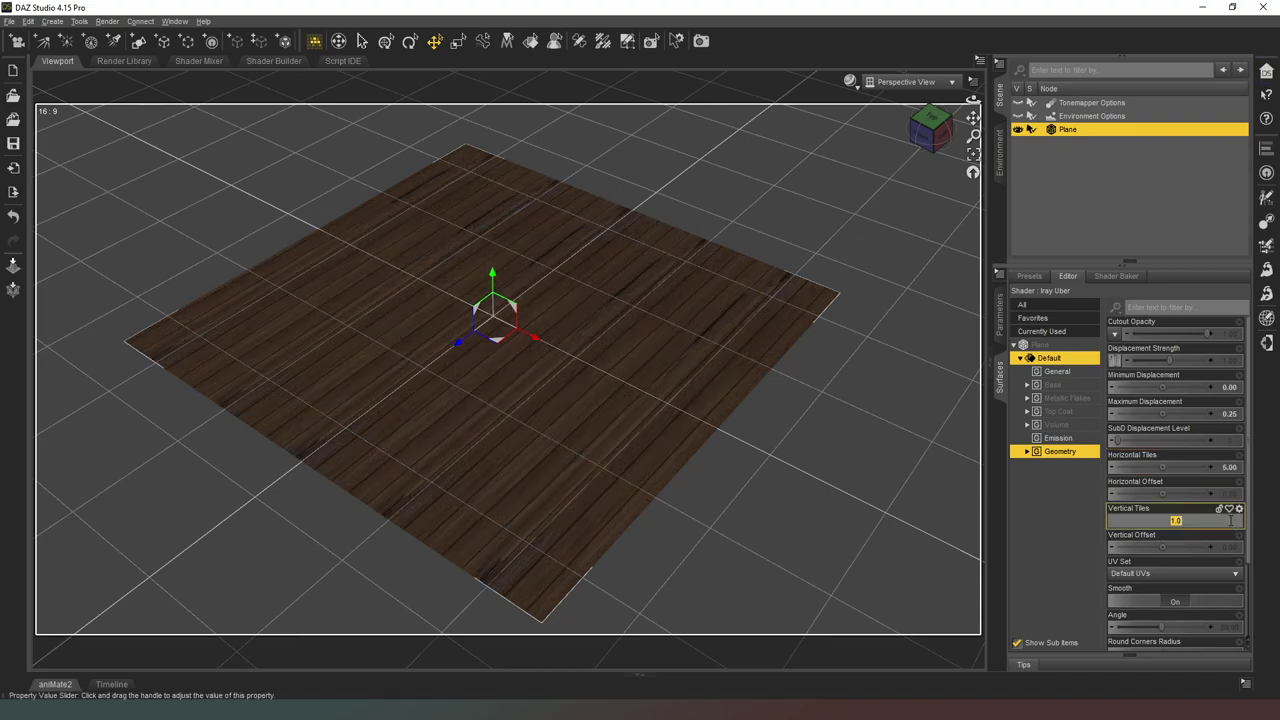
{"action": "type", "text": "5"}
{"action": "key", "text": "Return"}
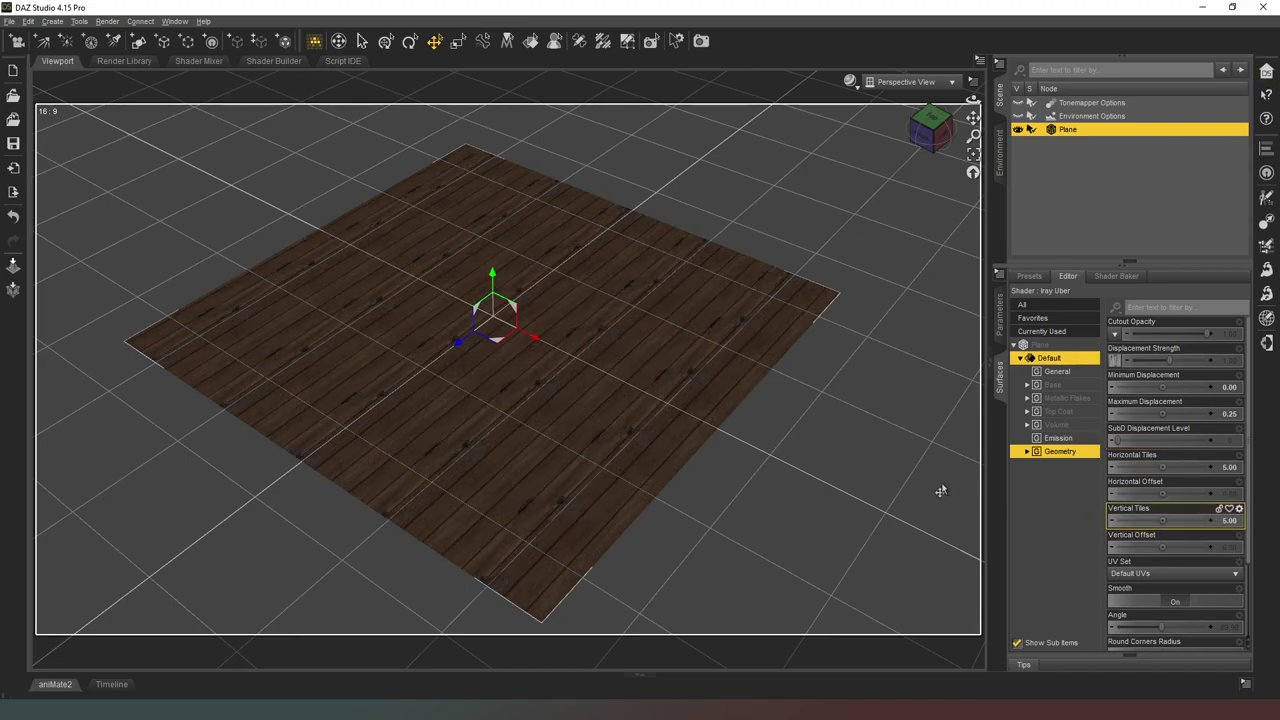
{"action": "left_click", "coordinate": [1057, 503]}
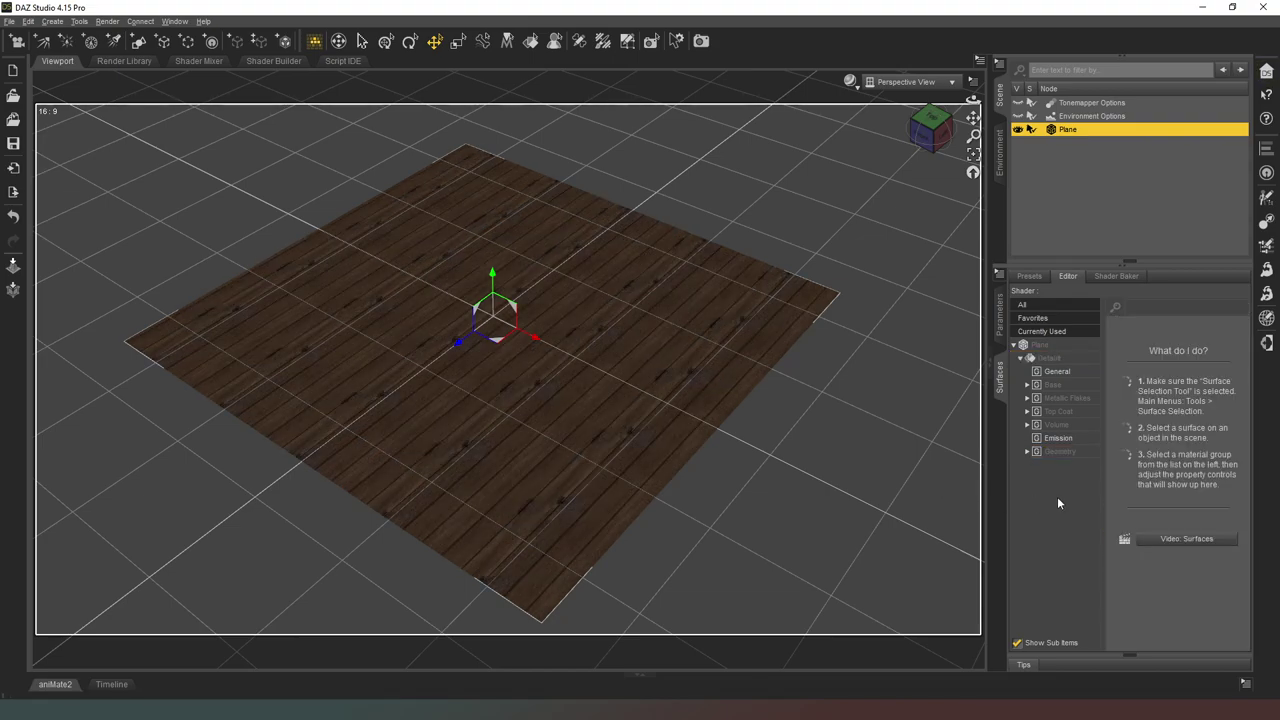
- Switch the viewport to the Iray preview and check the floor plane's surface from different angles
{"action": "left_click", "coordinate": [850, 84]}
{"action": "left_click", "coordinate": [850, 232]}
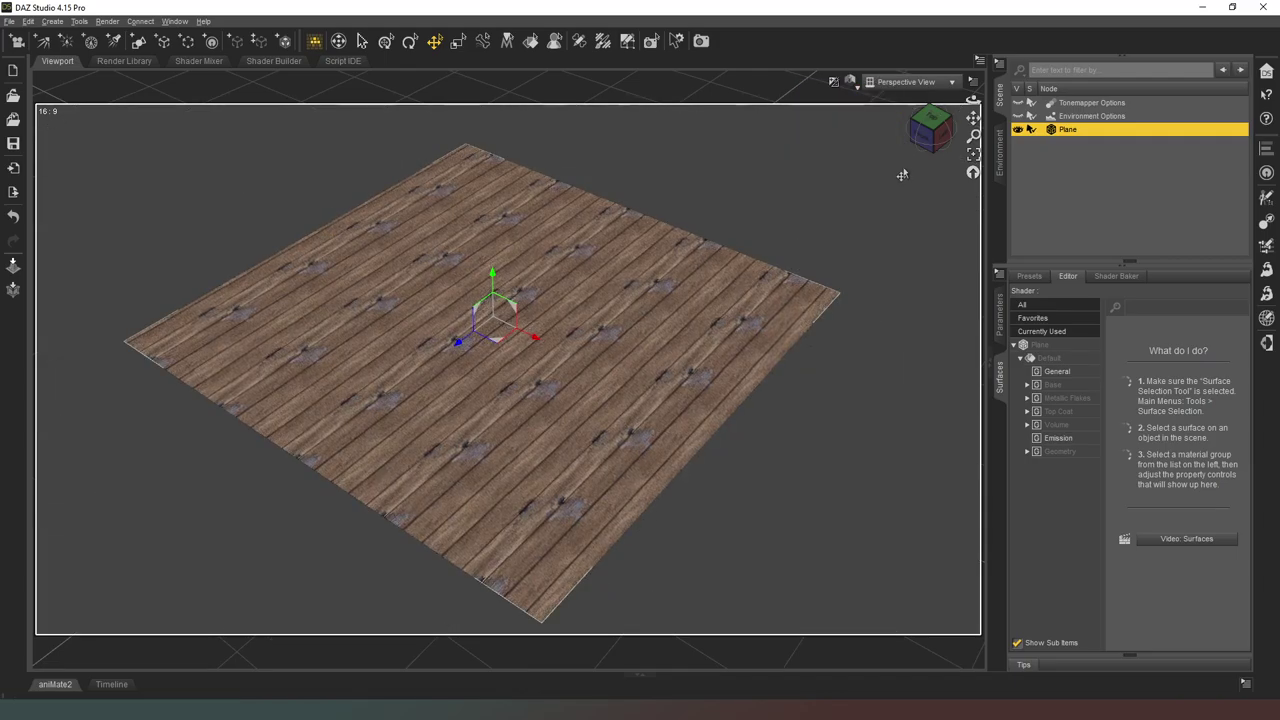
{"action": "left_click_drag", "start_coordinate": [936, 138], "coordinate": [905, 136]}
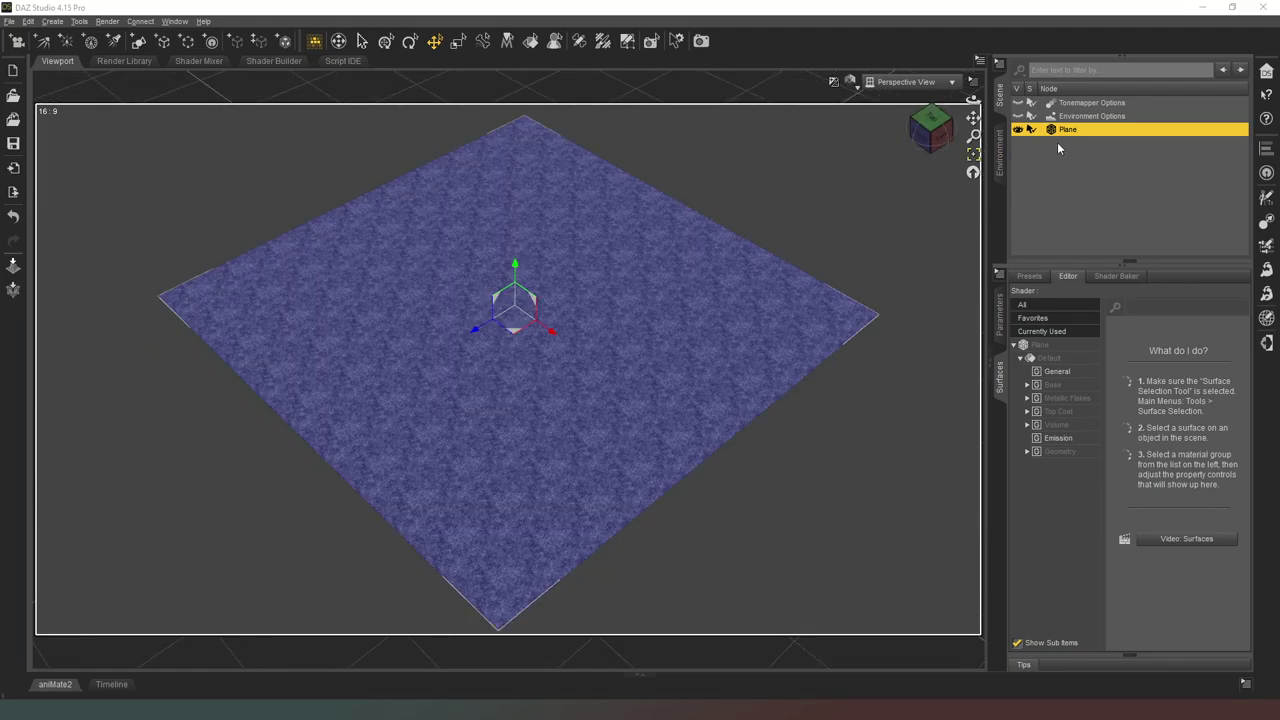
{"action": "mouse_move", "coordinate": [937, 133]}
{"action": "left_mouse_down"}
{"action": "mouse_move", "coordinate": [890, 125]}
{"action": "mouse_move", "coordinate": [940, 134]}
{"action": "left_mouse_up"}
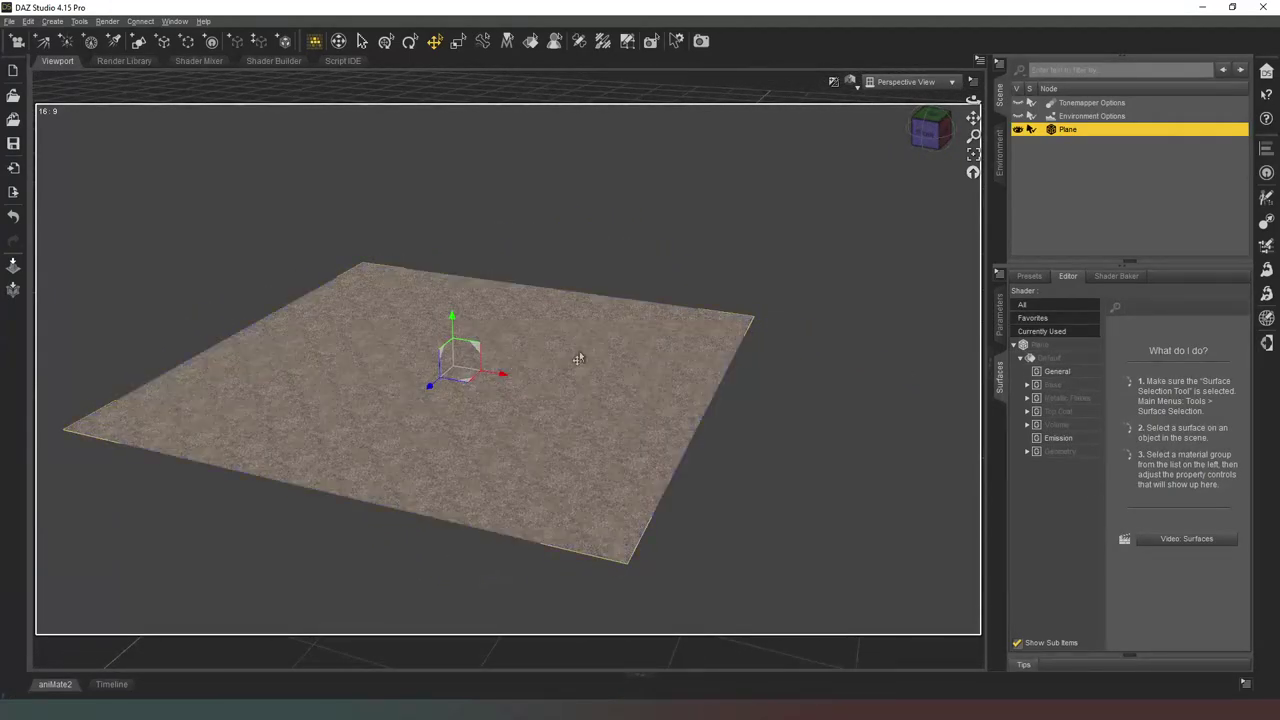
{"action": "left_click", "coordinate": [938, 143]}
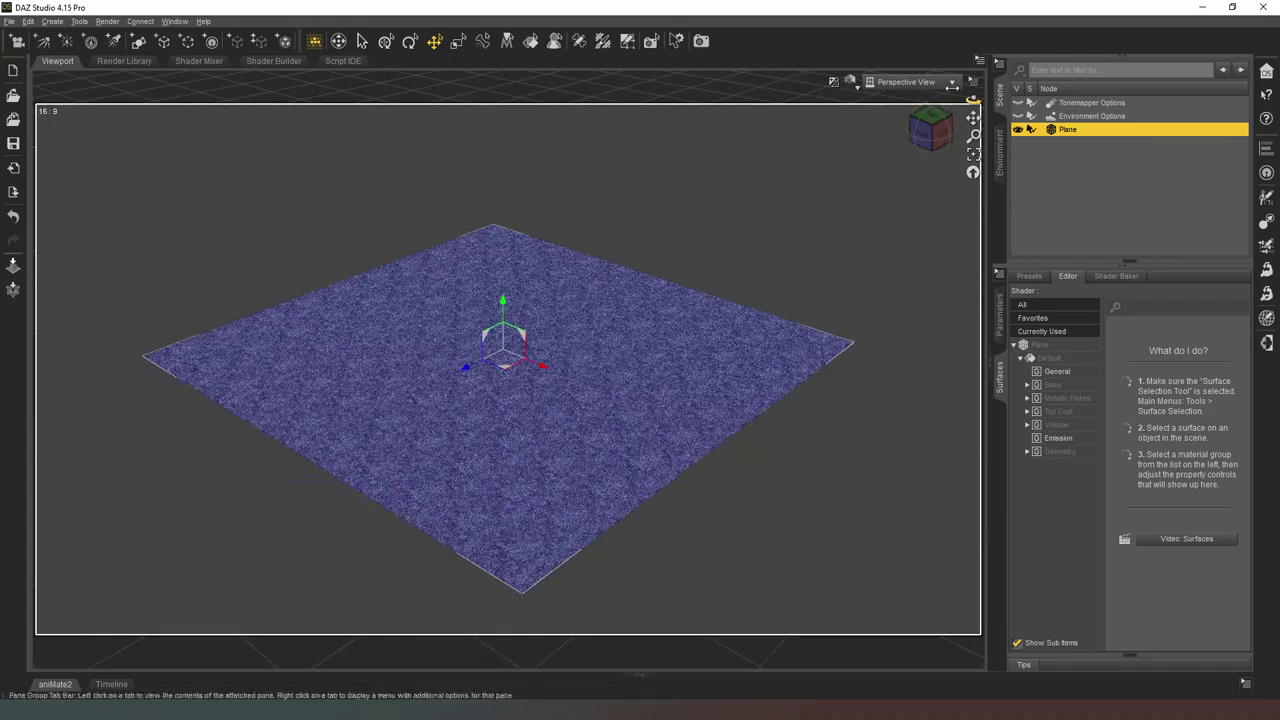
{"action": "left_click", "coordinate": [857, 90]}
{"action": "left_click", "coordinate": [850, 246]}
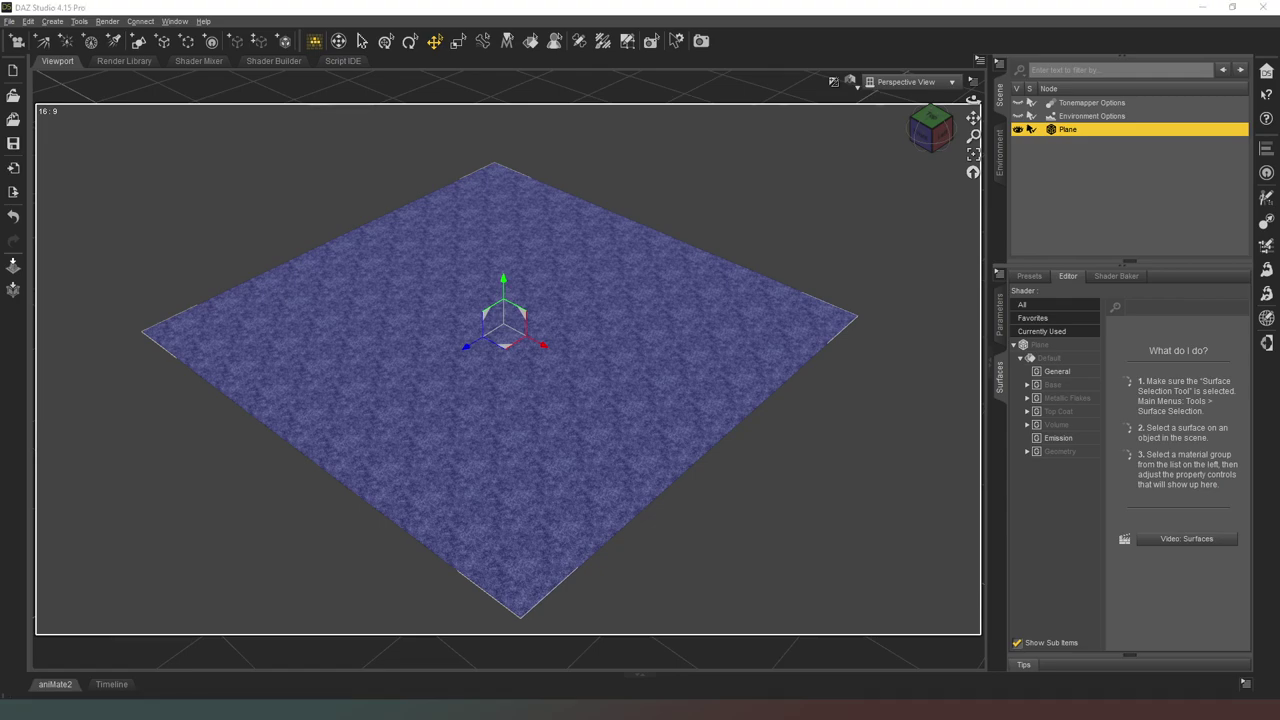
- Add Wall 26 along the back edge of the floor plane and check its placement
{"action": "left_click", "coordinate": [1086, 183]}
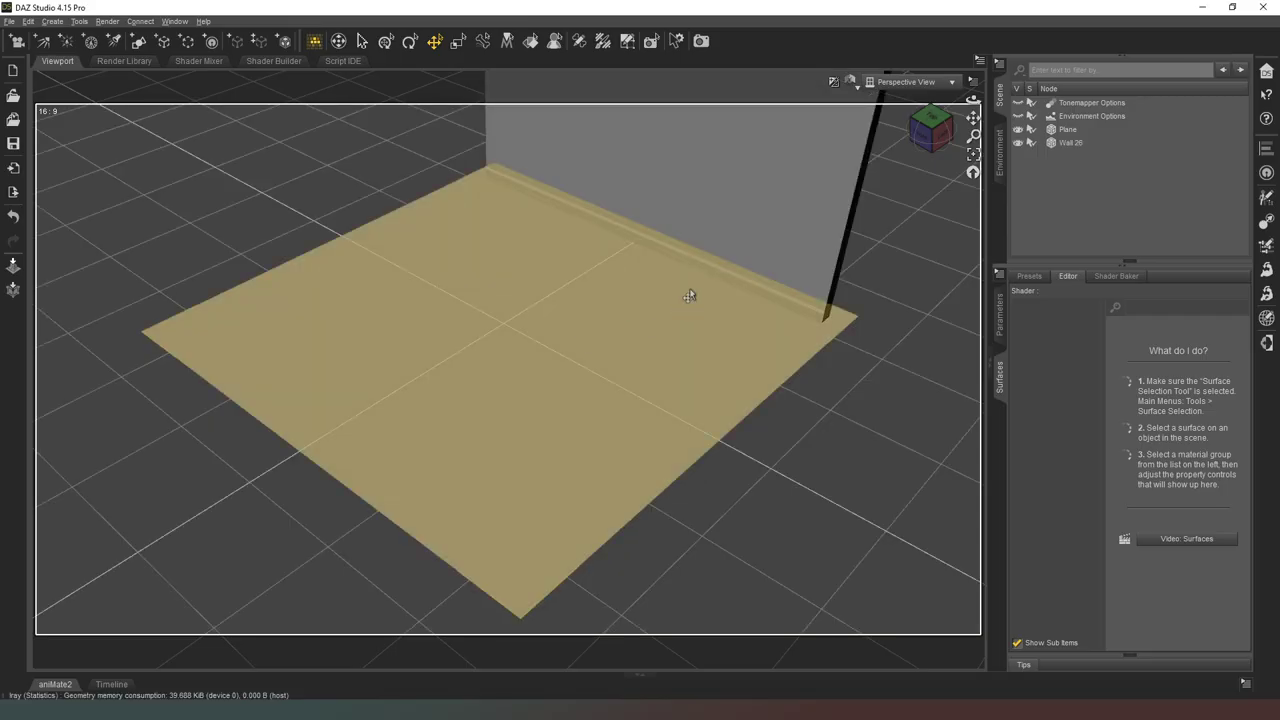
{"action": "left_click", "coordinate": [919, 157]}
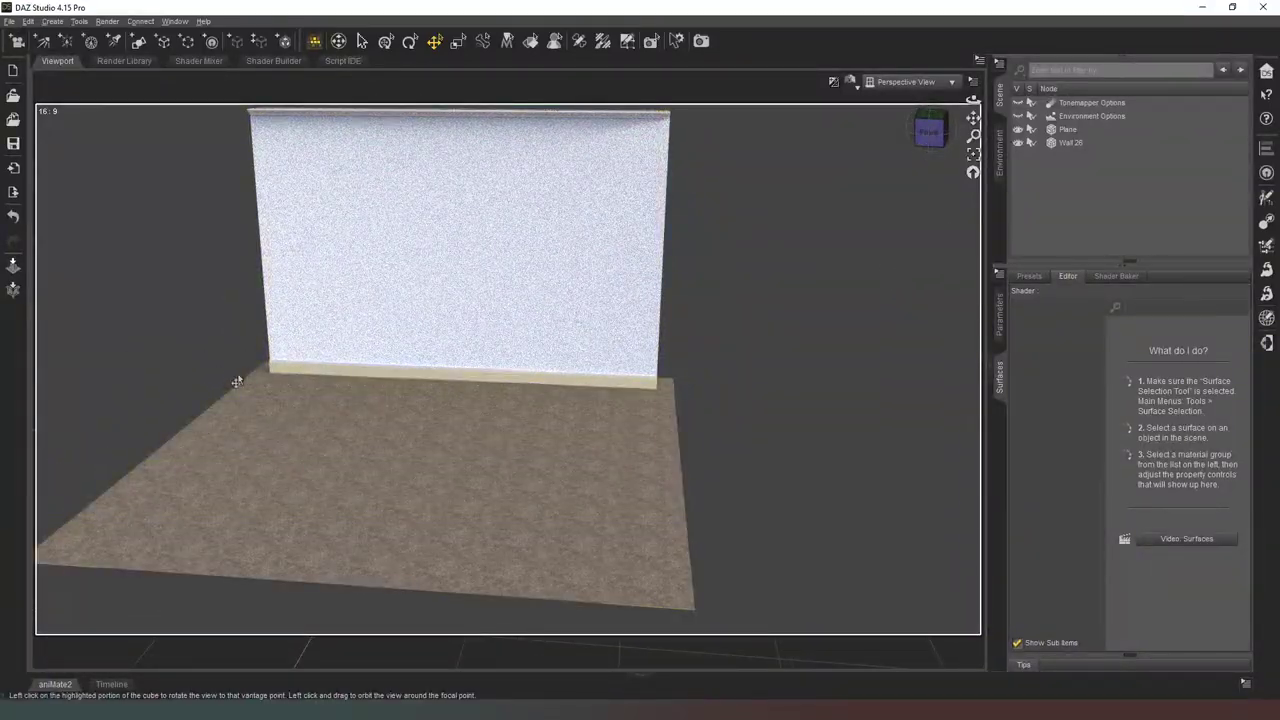
{"action": "mouse_move", "coordinate": [928, 139]}
{"action": "left_mouse_down"}
{"action": "mouse_move", "coordinate": [850, 139]}
{"action": "mouse_move", "coordinate": [931, 140]}
{"action": "left_mouse_up"}
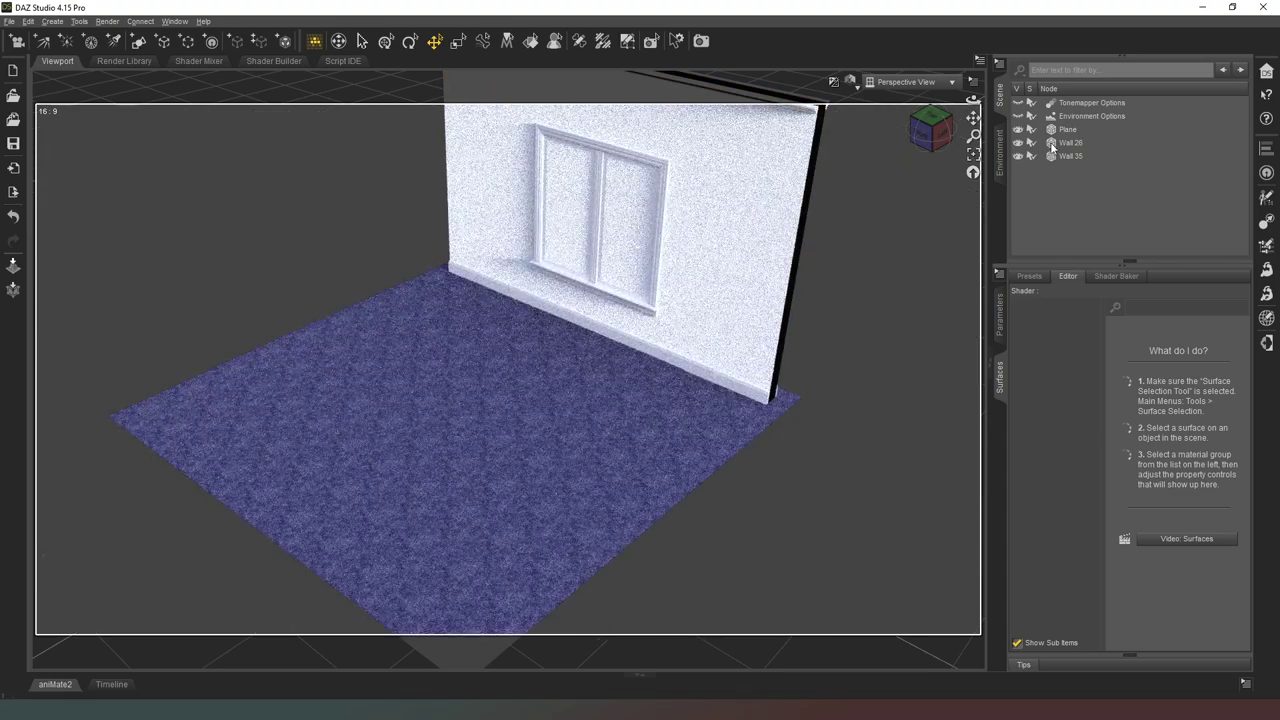
- Rotate Wall 35 to 90 degrees on Y and move it to the floor's side edge, at about X 232 and Z 147
{"action": "left_click", "coordinate": [1070, 156]}
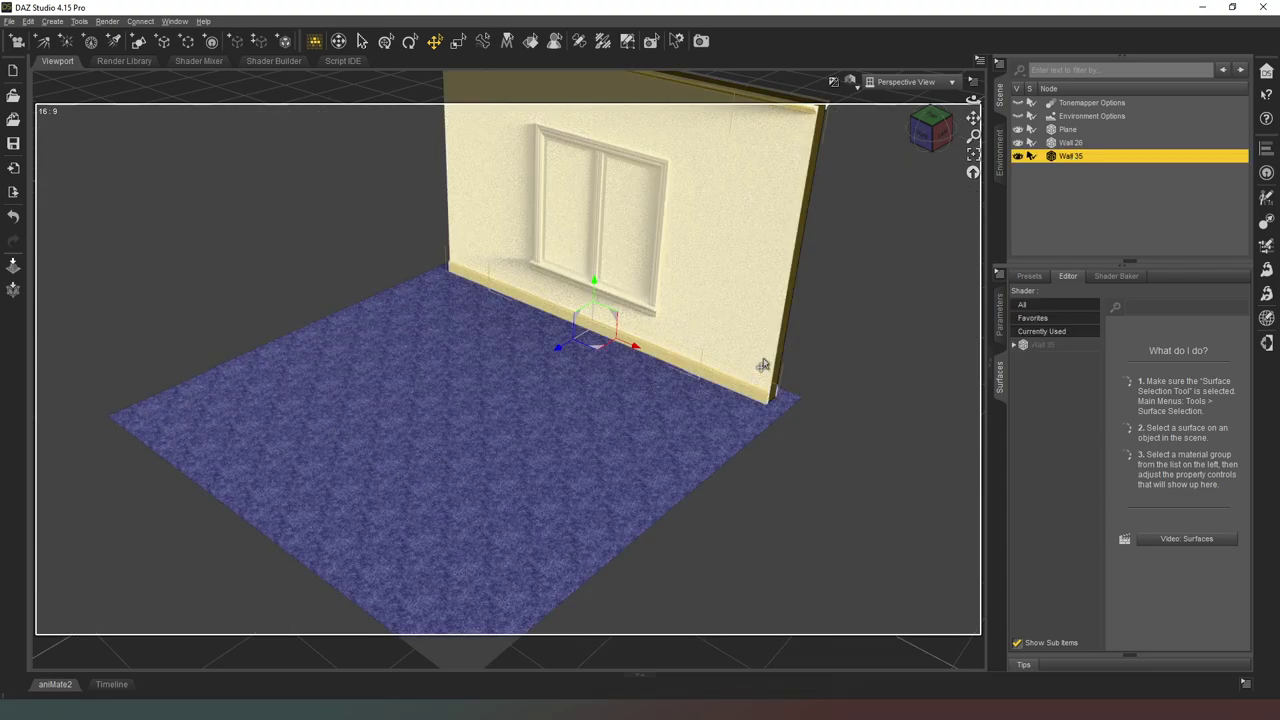
{"action": "left_click", "coordinate": [1003, 320]}
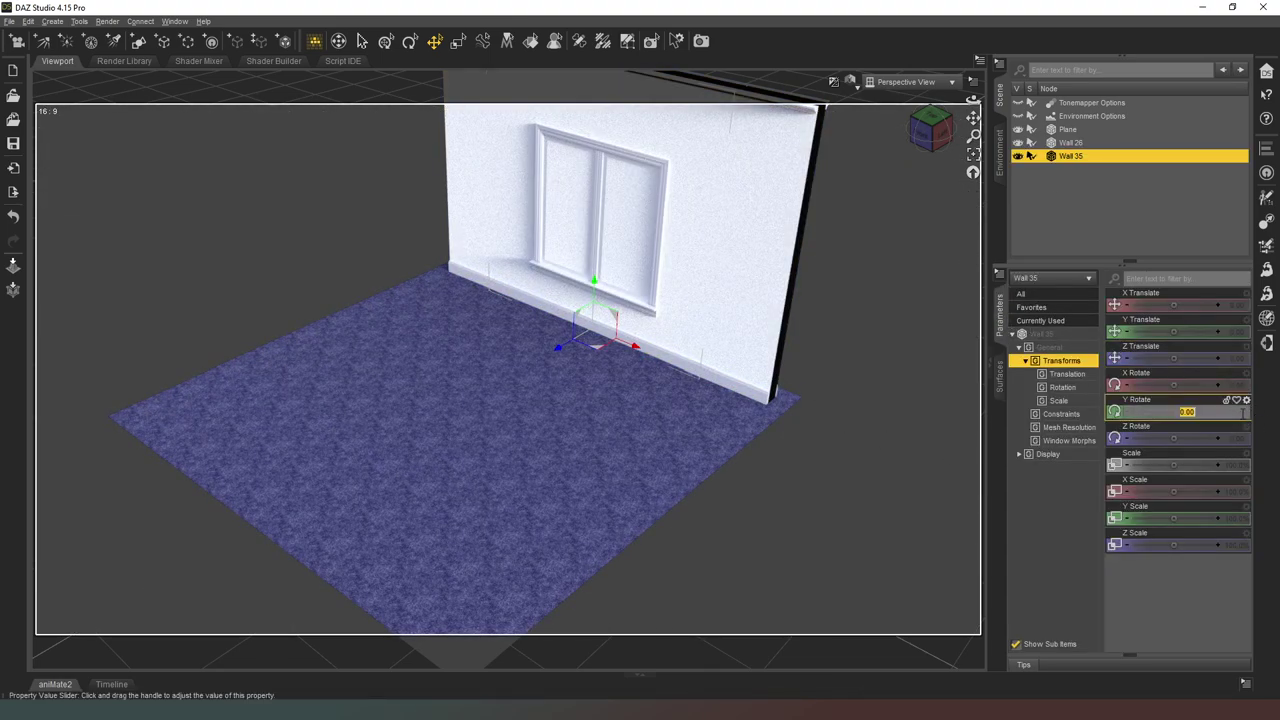
{"action": "type", "text": "90"}
{"action": "key", "text": "Return"}
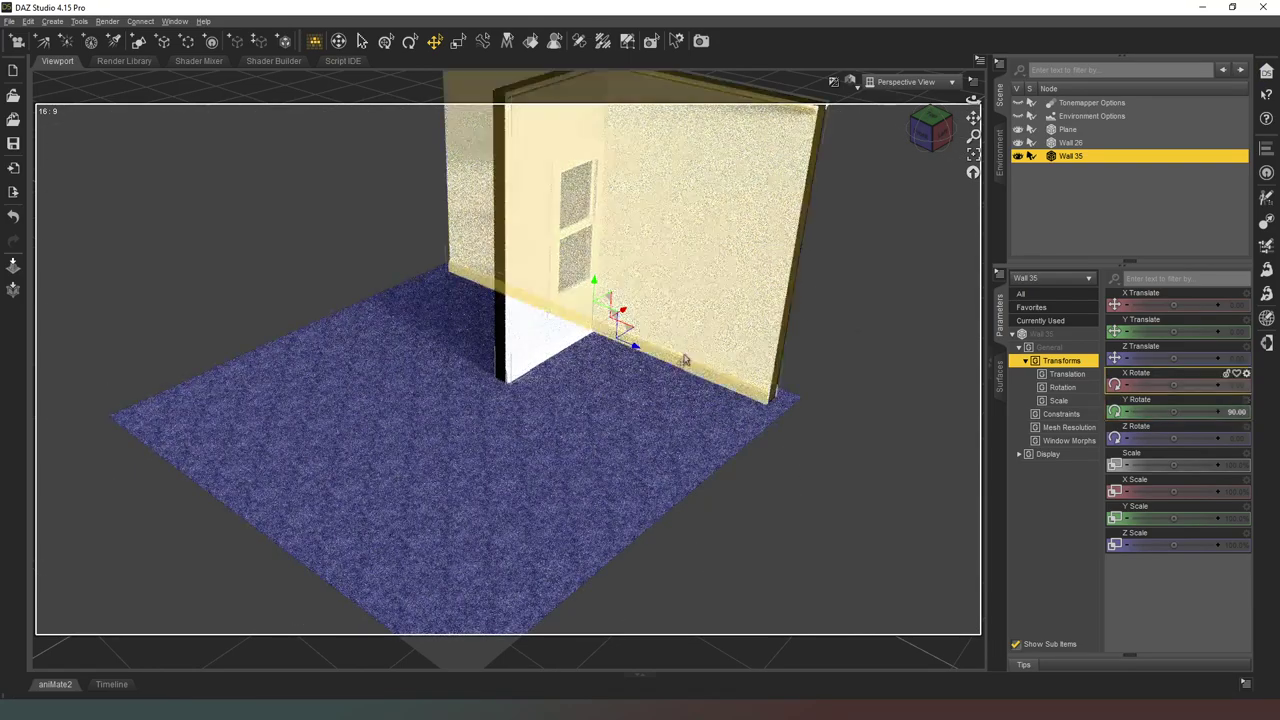
{"action": "left_click_drag", "start_coordinate": [630, 334], "coordinate": [737, 466]}
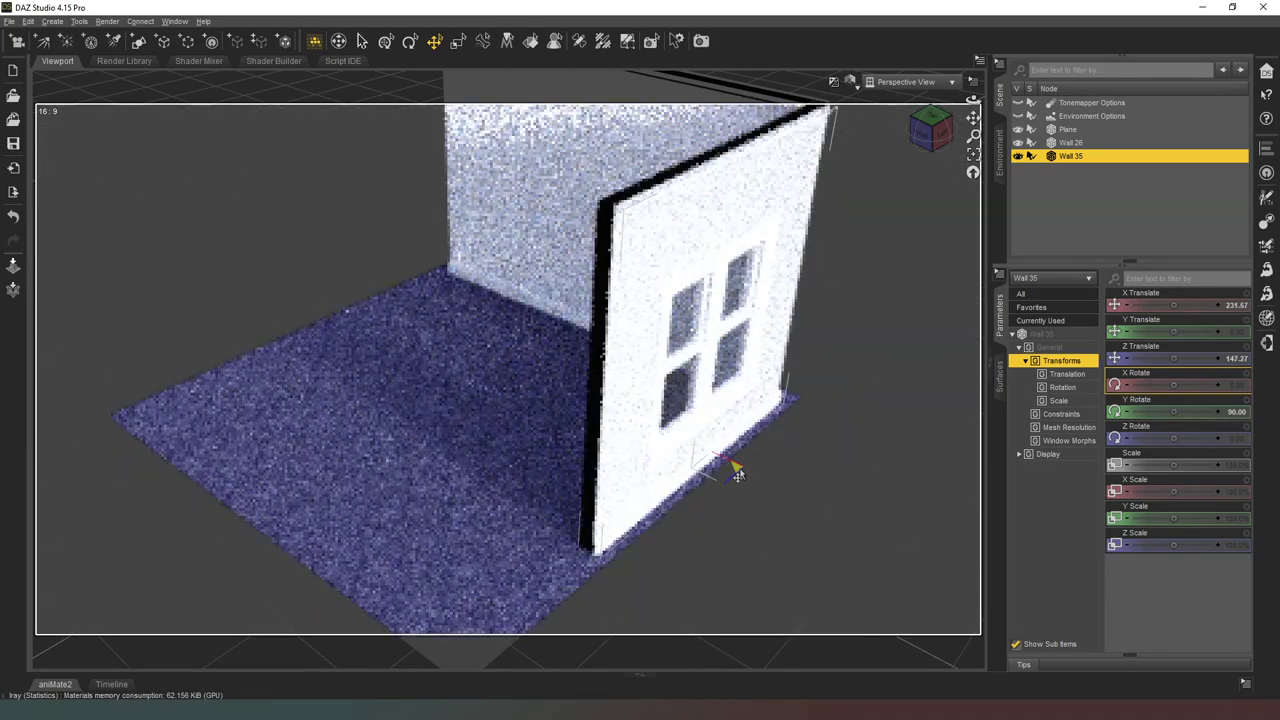
- Rotate Wall 28 to 45 degrees on Y and join it to the window wall's free end, at about X 177 and Z 357
{"action": "left_click_drag", "start_coordinate": [918, 136], "coordinate": [955, 140]}
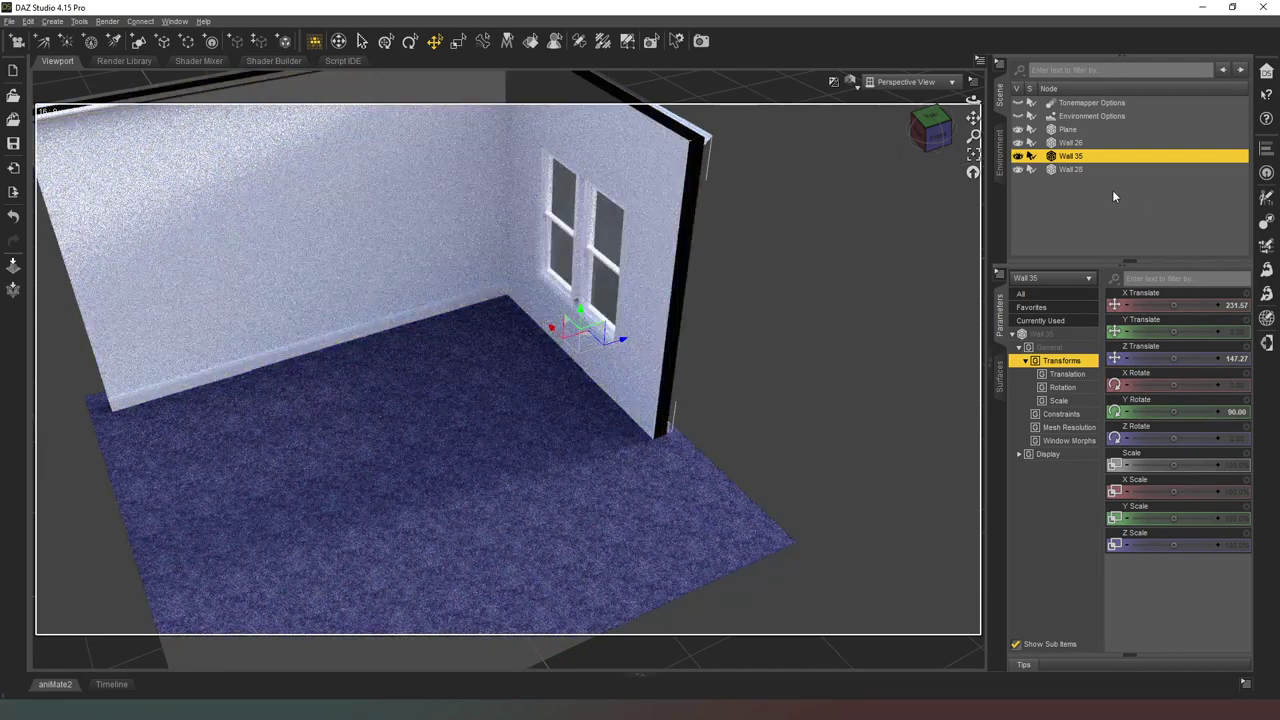
{"action": "left_click", "coordinate": [1105, 169]}
{"action": "mouse_move", "coordinate": [360, 352]}
{"action": "left_mouse_down"}
{"action": "mouse_move", "coordinate": [606, 509]}
{"action": "mouse_move", "coordinate": [674, 520]}
{"action": "mouse_move", "coordinate": [643, 482]}
{"action": "left_mouse_up"}
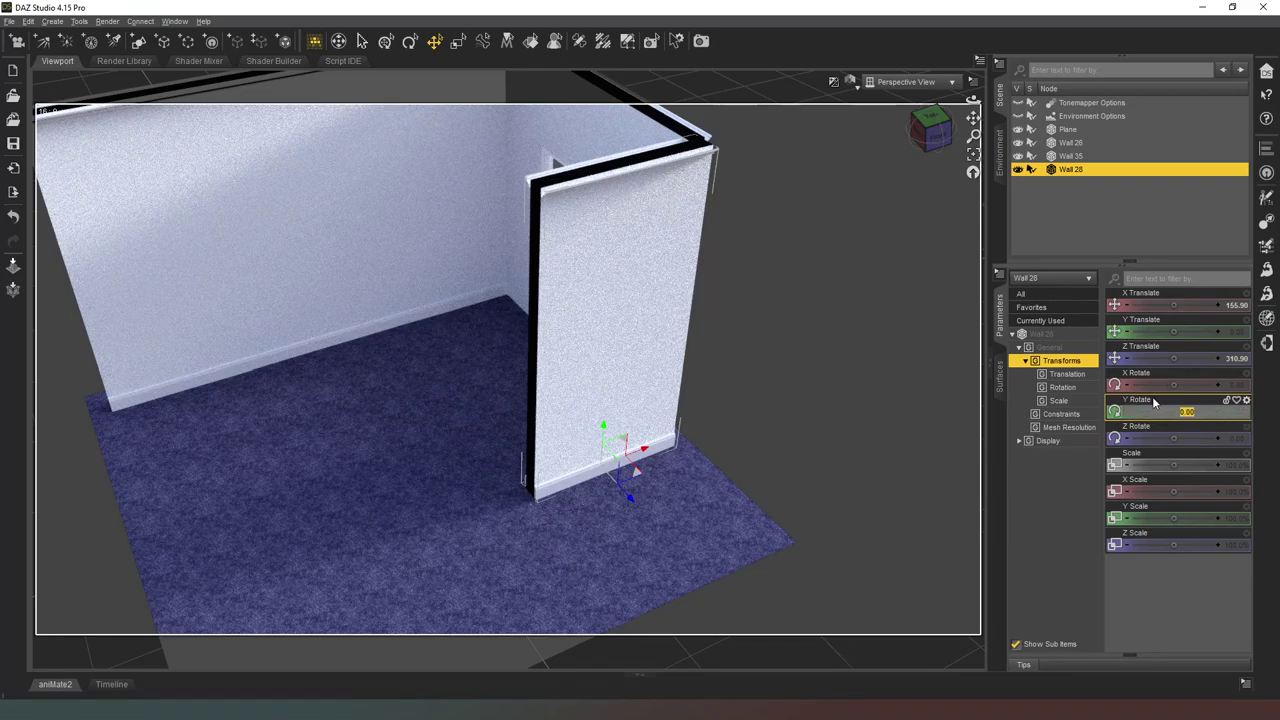
{"action": "key", "text": "Return"}
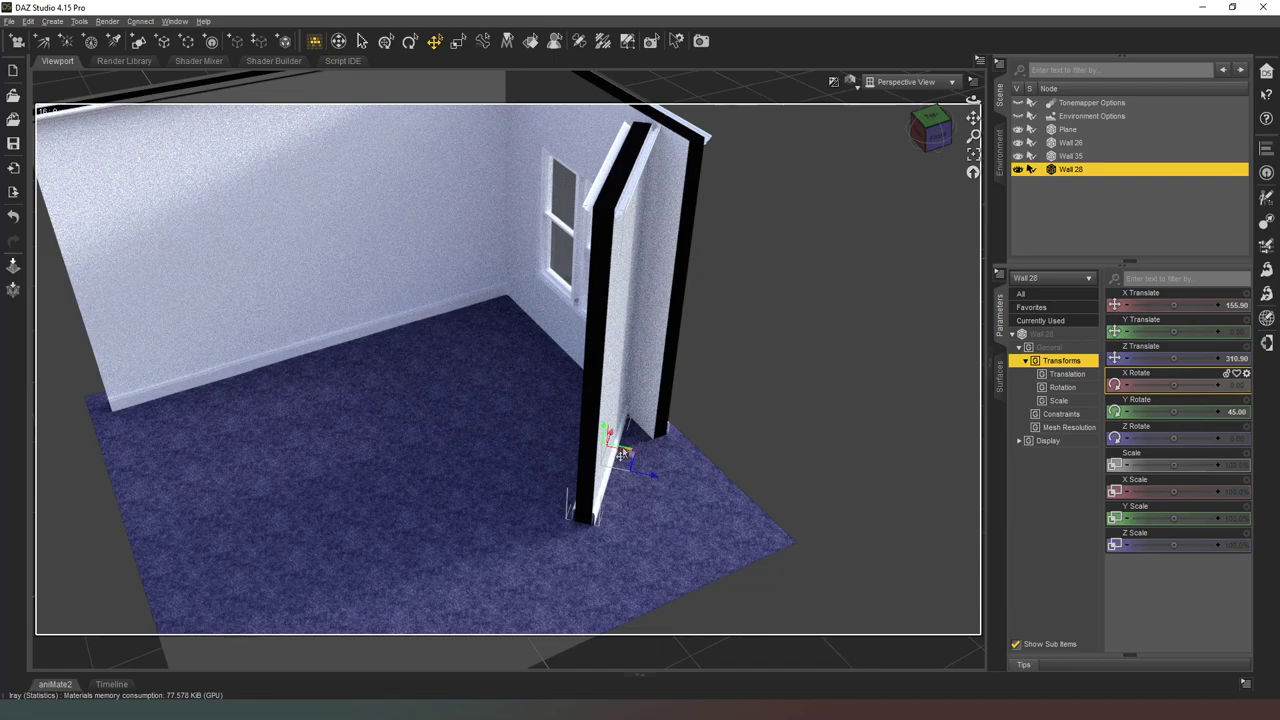
{"action": "mouse_move", "coordinate": [645, 484]}
{"action": "left_mouse_down"}
{"action": "mouse_move", "coordinate": [703, 487]}
{"action": "mouse_move", "coordinate": [662, 454]}
{"action": "left_mouse_up"}
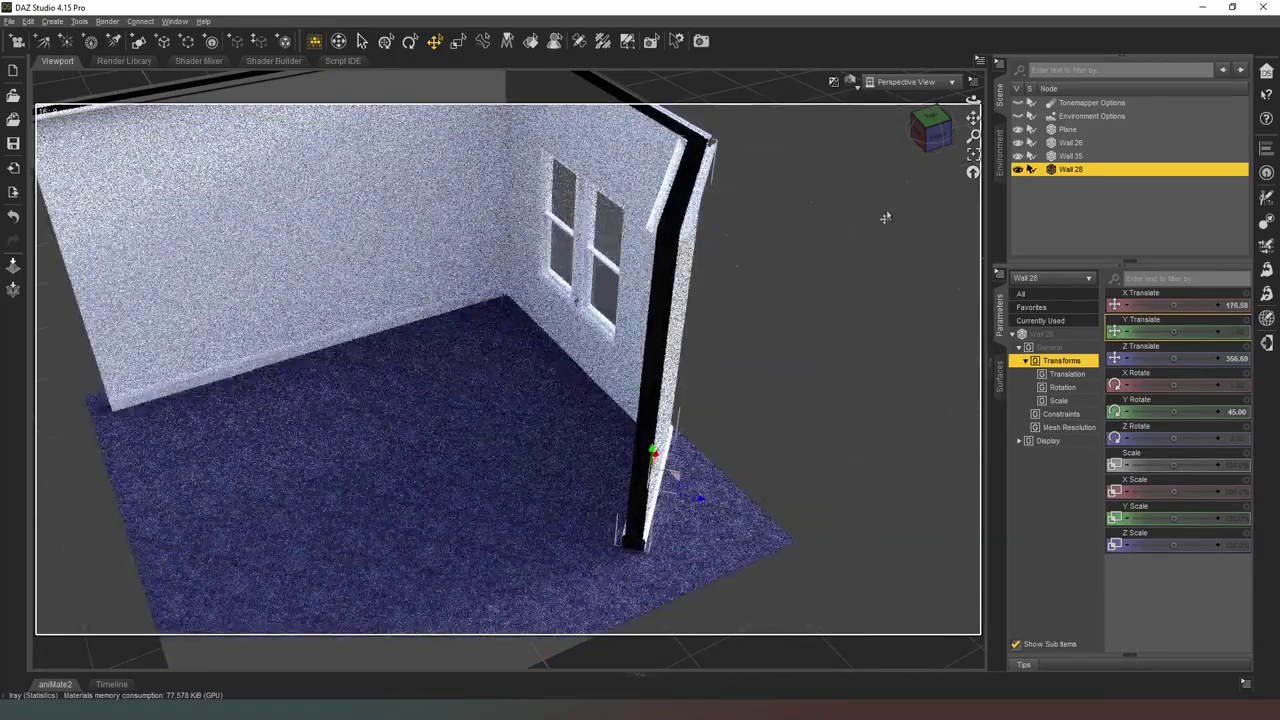
- Move Wall 64 Frame, the door wall, to the free end of the angled wall, at about X 53 and Z 412
{"action": "left_click_drag", "start_coordinate": [929, 139], "coordinate": [1060, 351]}
{"action": "middle_click_drag", "start_coordinate": [780, 428], "coordinate": [762, 411]}
{"action": "scroll", "coordinate": [763, 410], "scroll_direction": "down", "scroll_amount": 3}
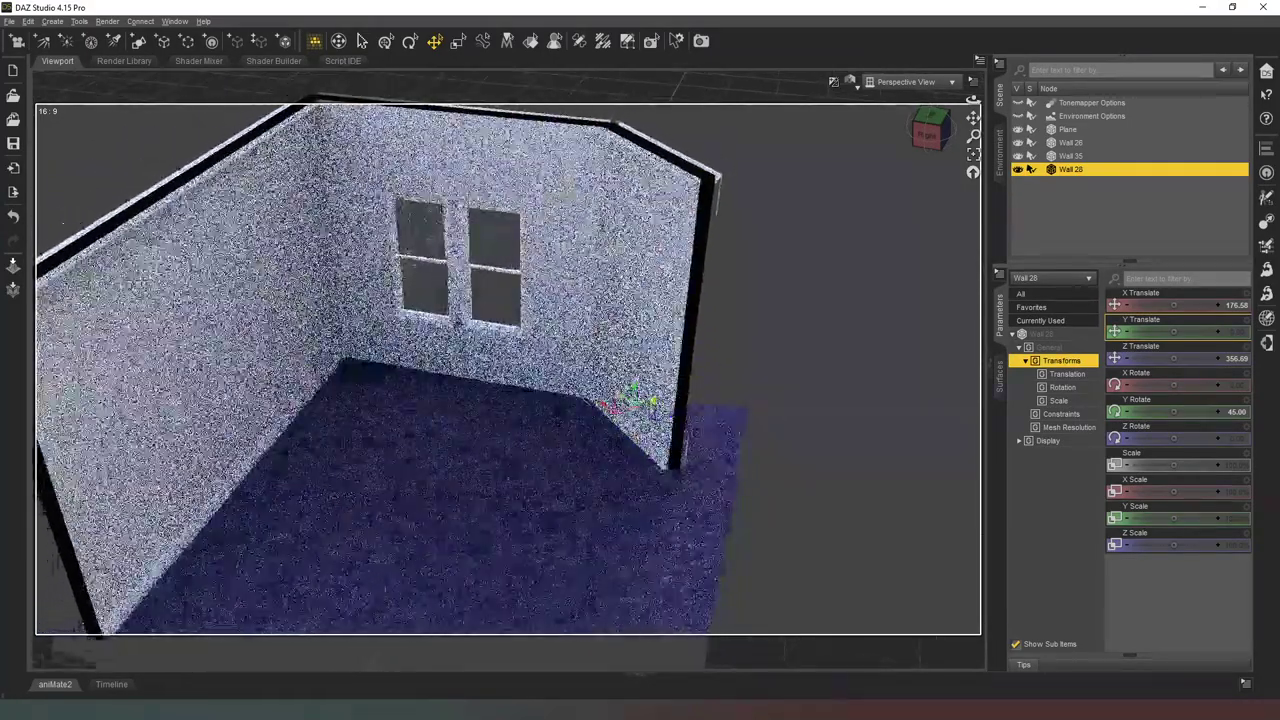
{"action": "scroll", "coordinate": [486, 409], "scroll_direction": "up", "scroll_amount": 3}
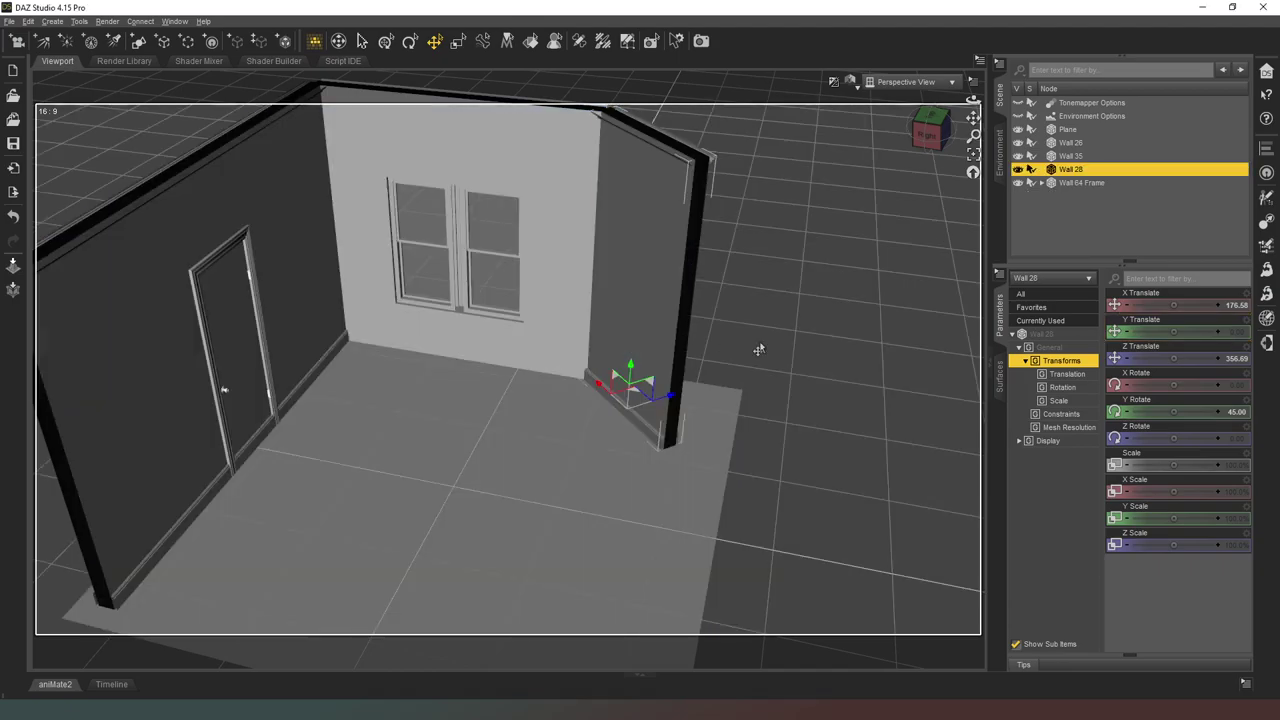
{"action": "left_click", "coordinate": [1082, 182]}
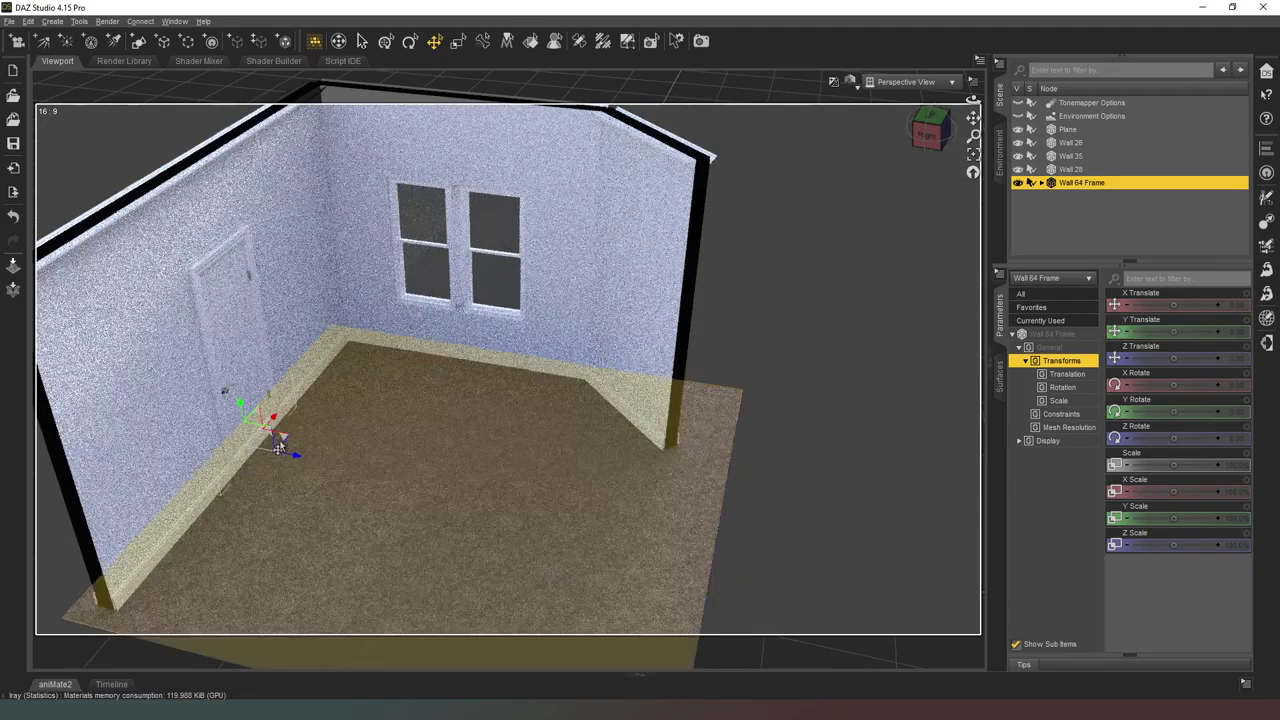
{"action": "mouse_move", "coordinate": [282, 437]}
{"action": "left_mouse_down"}
{"action": "mouse_move", "coordinate": [503, 503]}
{"action": "mouse_move", "coordinate": [708, 500]}
{"action": "mouse_move", "coordinate": [689, 485]}
{"action": "left_mouse_up"}
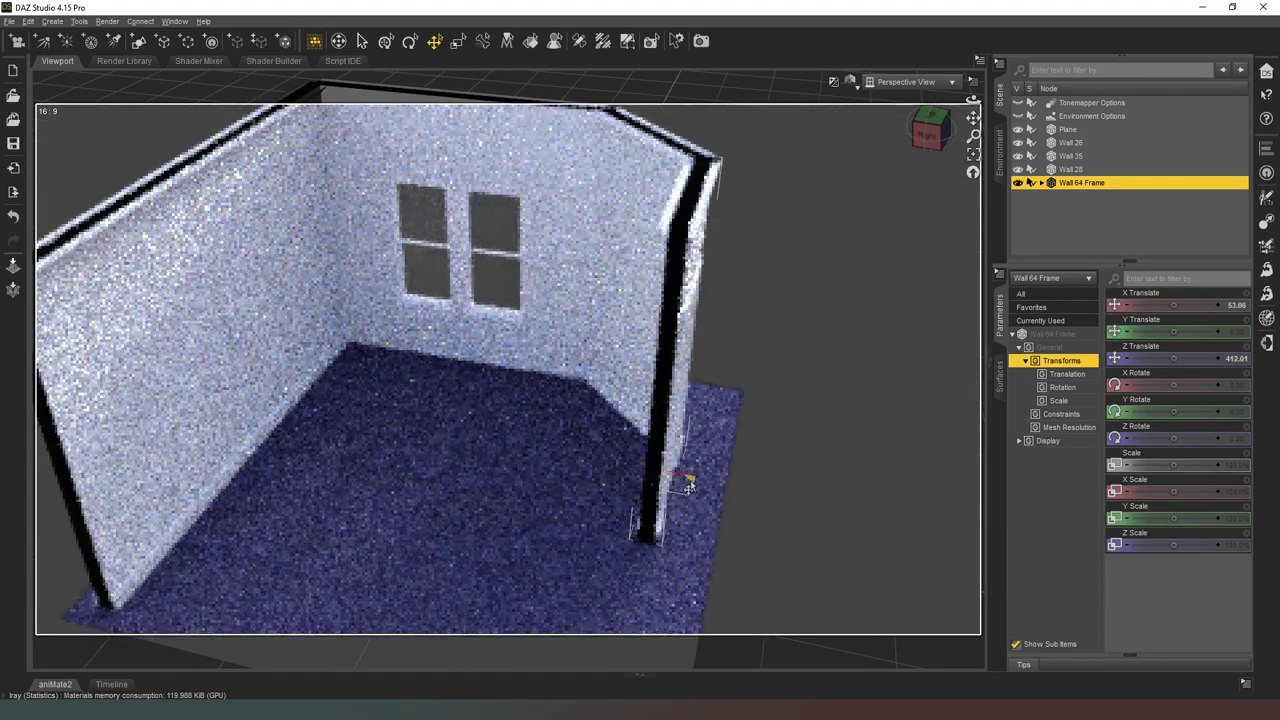
- Rotate Wall 26 (2) to 90 degrees on Y and move it across the room's open end, at about X -235 and Z 193
{"action": "mouse_move", "coordinate": [940, 133]}
{"action": "left_mouse_down"}
{"action": "mouse_move", "coordinate": [917, 187]}
{"action": "mouse_move", "coordinate": [912, 147]}
{"action": "mouse_move", "coordinate": [960, 143]}
{"action": "left_mouse_up"}
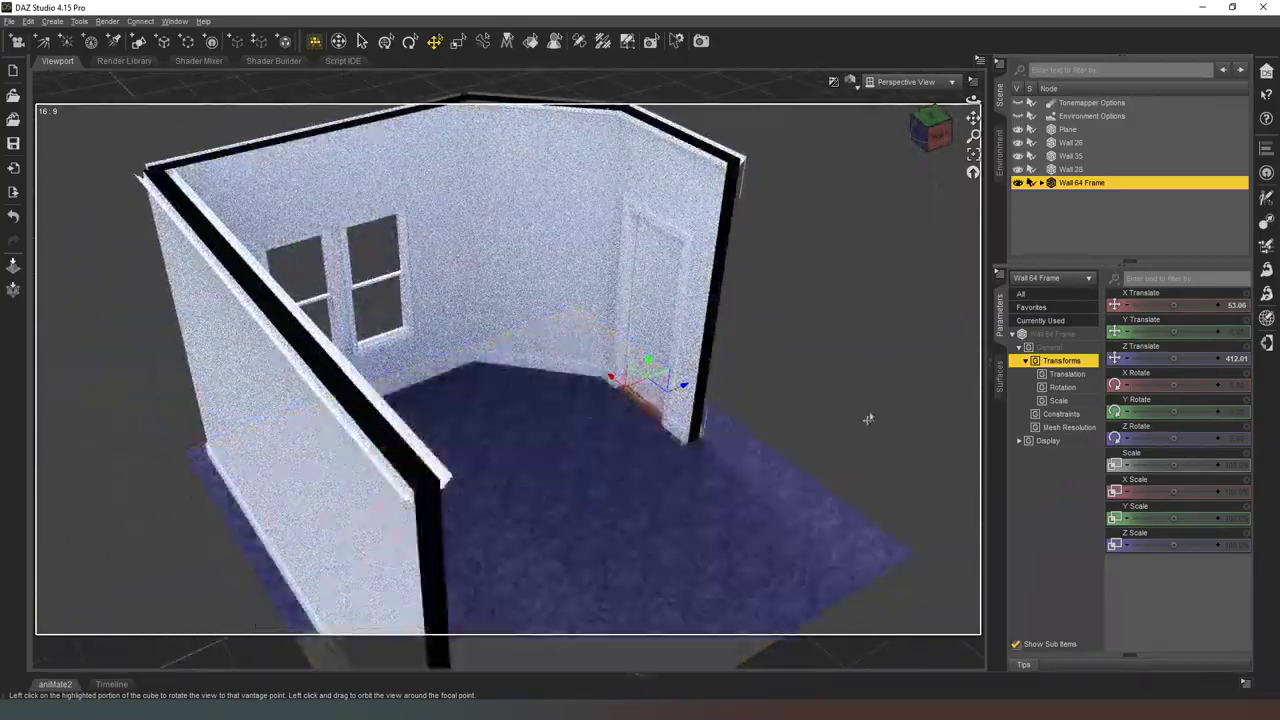
{"action": "left_click_drag", "start_coordinate": [868, 418], "coordinate": [817, 237]}
{"action": "scroll", "coordinate": [516, 527], "scroll_direction": "down", "scroll_amount": 3}
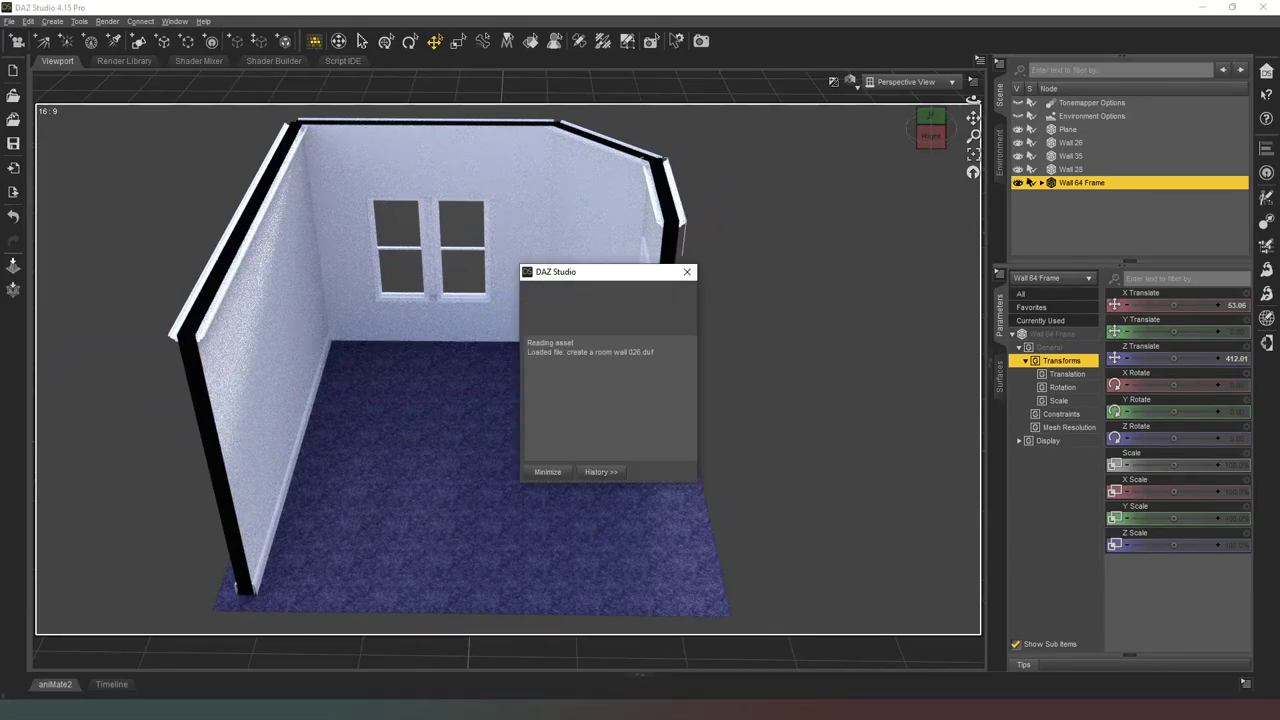
{"action": "left_click", "coordinate": [1074, 197]}
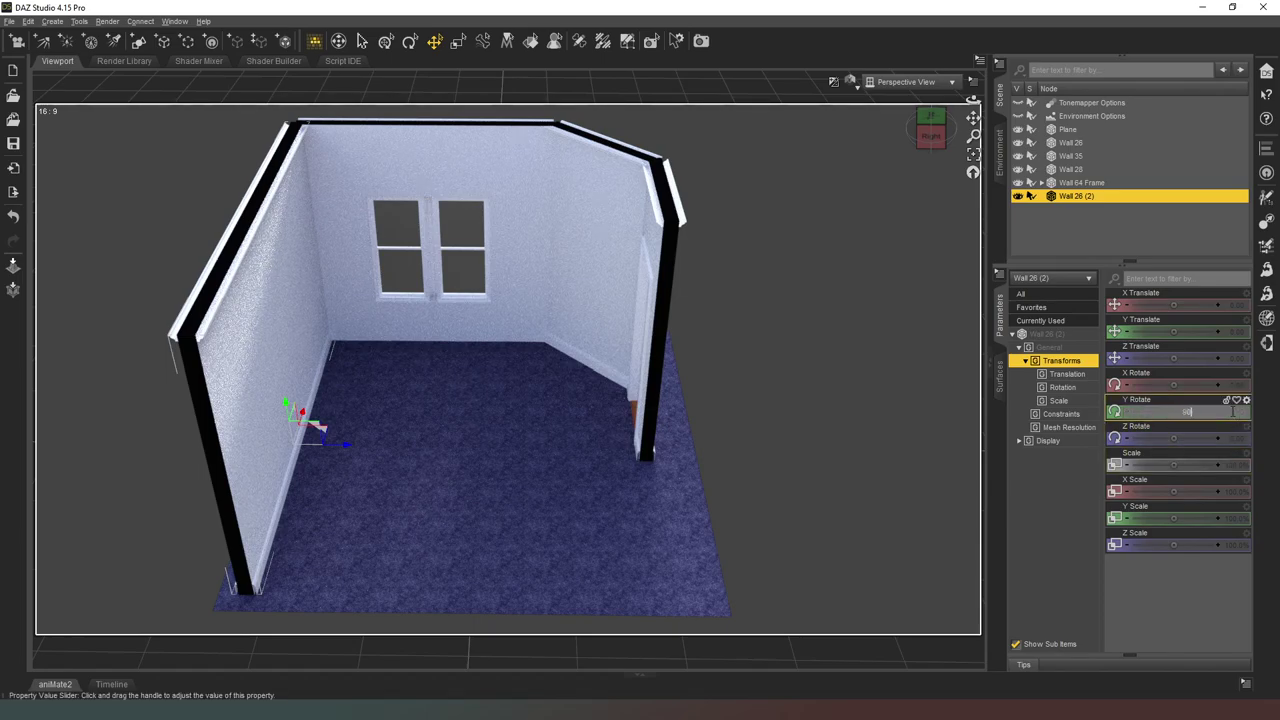
{"action": "key", "text": "Return"}
{"action": "left_click_drag", "start_coordinate": [276, 436], "coordinate": [414, 586]}
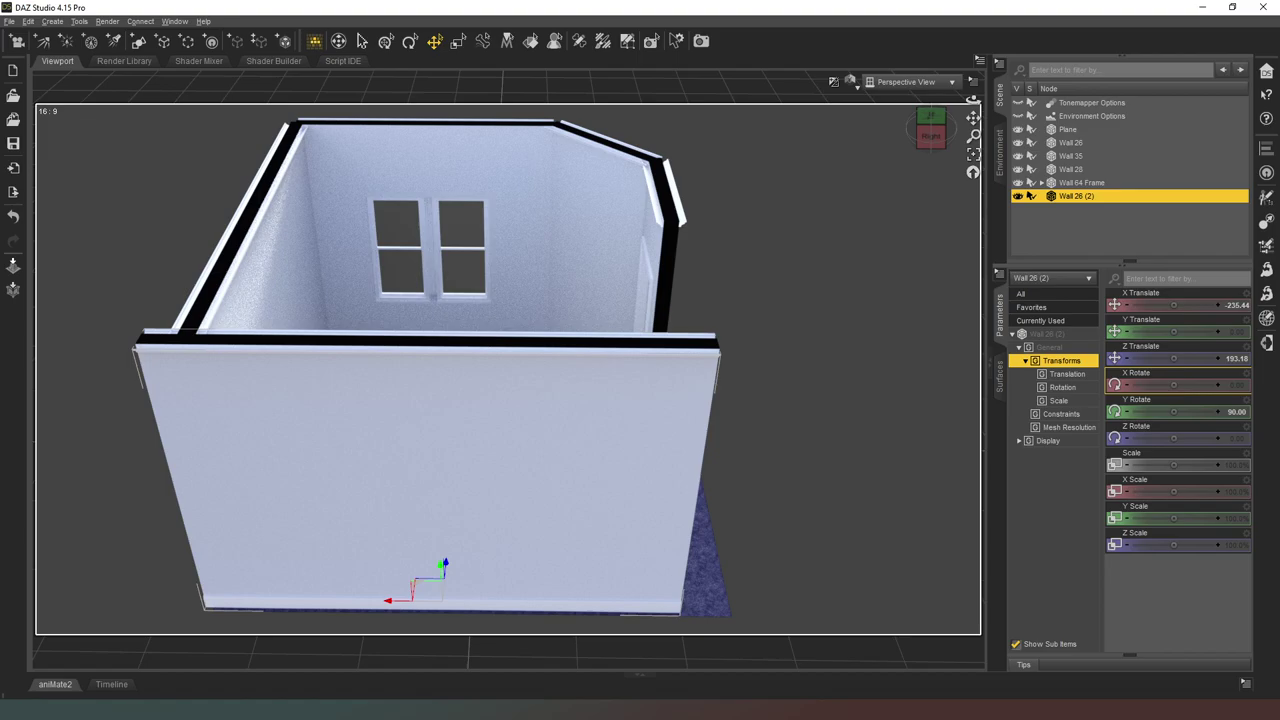
- Move Wall 27 against the door wall at about X -147 and set its Z translation to 412
{"action": "left_click", "coordinate": [1104, 211]}
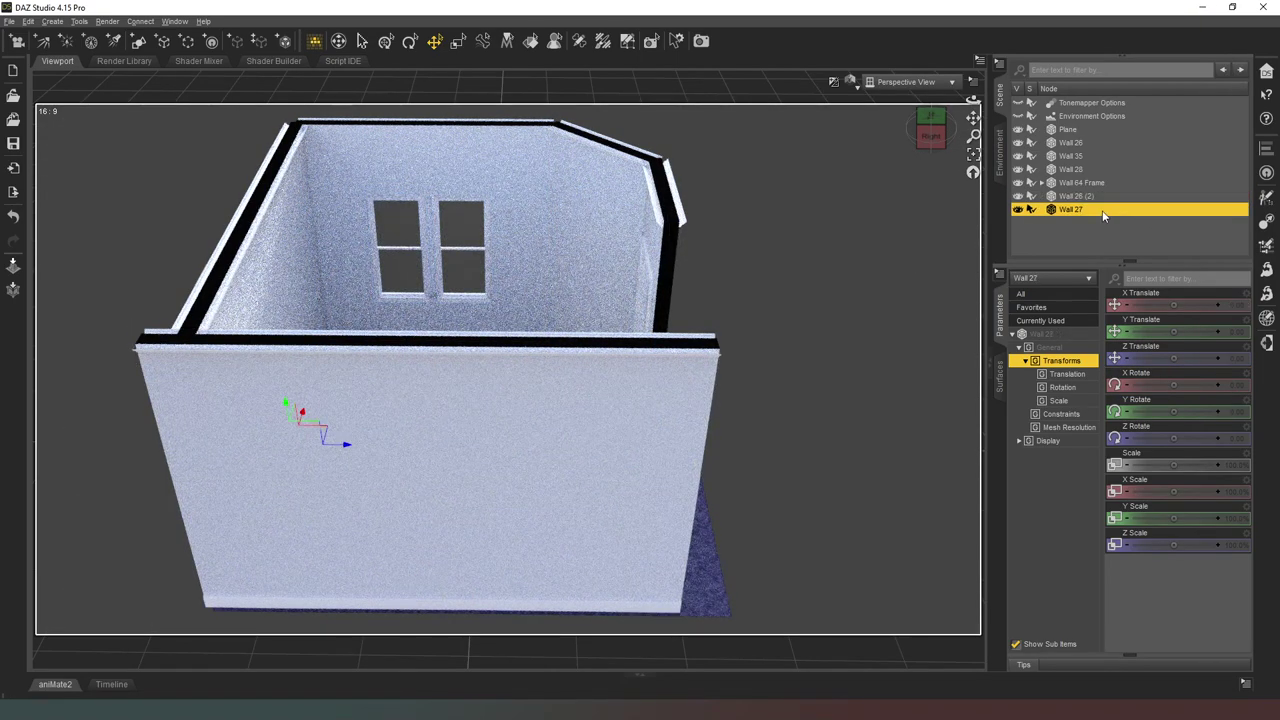
{"action": "mouse_move", "coordinate": [322, 435]}
{"action": "left_mouse_down"}
{"action": "mouse_move", "coordinate": [420, 471]}
{"action": "mouse_move", "coordinate": [685, 525]}
{"action": "mouse_move", "coordinate": [651, 503]}
{"action": "left_mouse_up"}
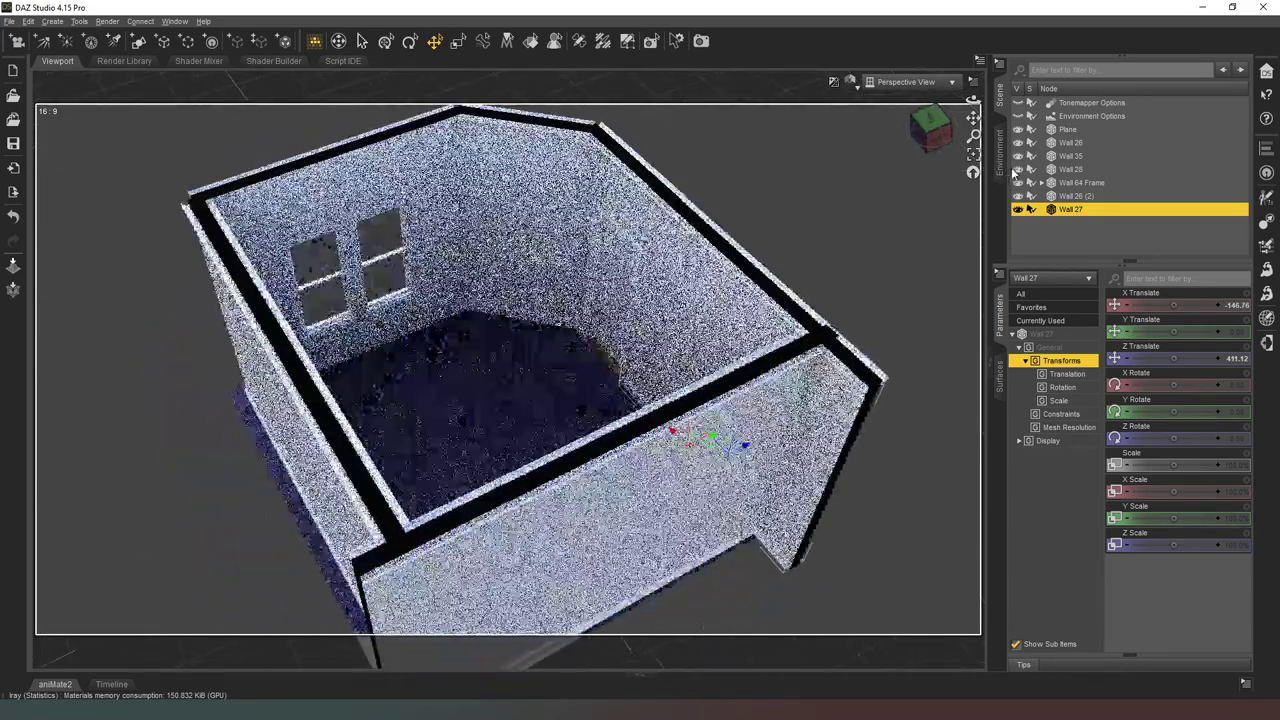
{"action": "left_click", "coordinate": [641, 260]}
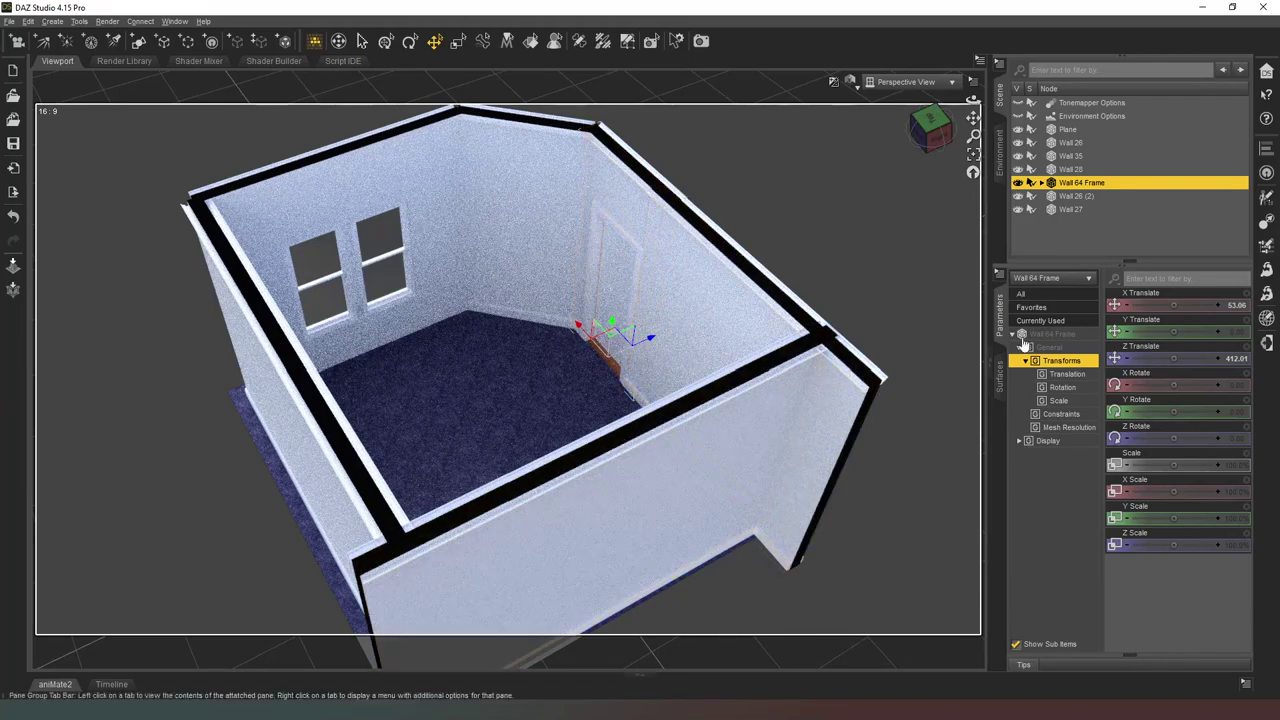
{"action": "left_click", "coordinate": [737, 314]}
{"action": "left_click", "coordinate": [1238, 364]}
{"action": "type", "text": "412"}
{"action": "key", "text": "Return"}
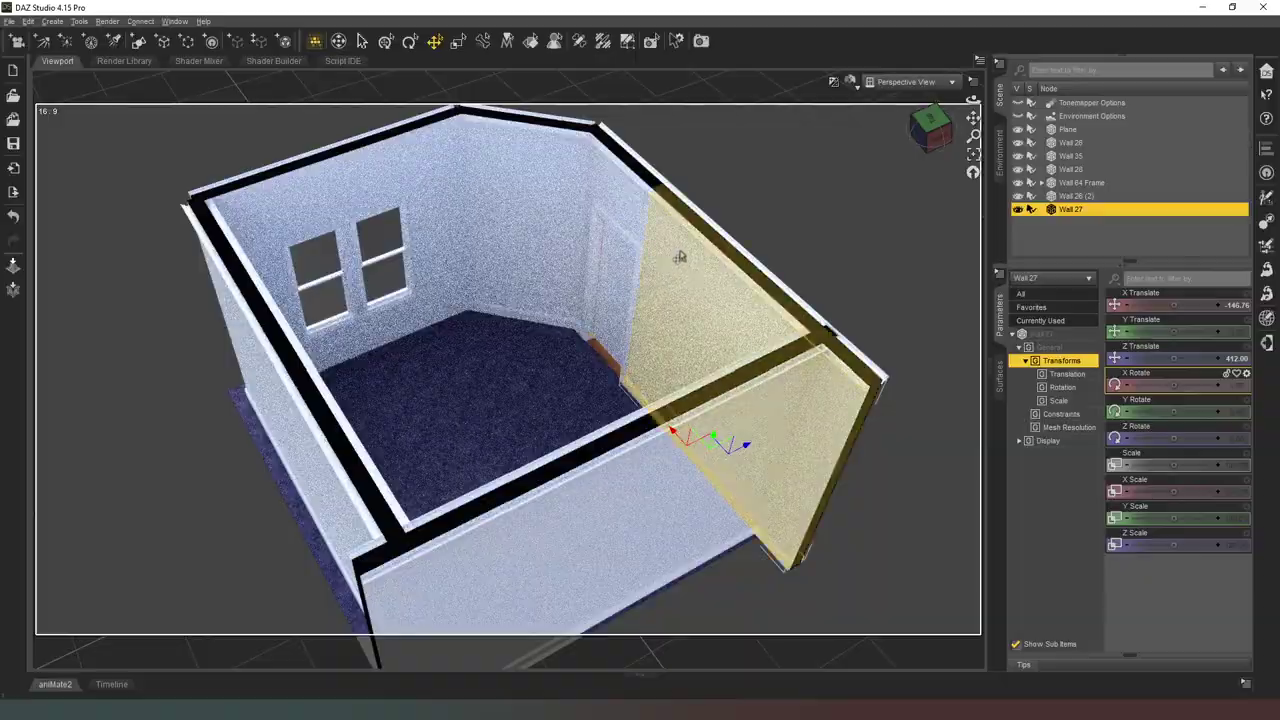
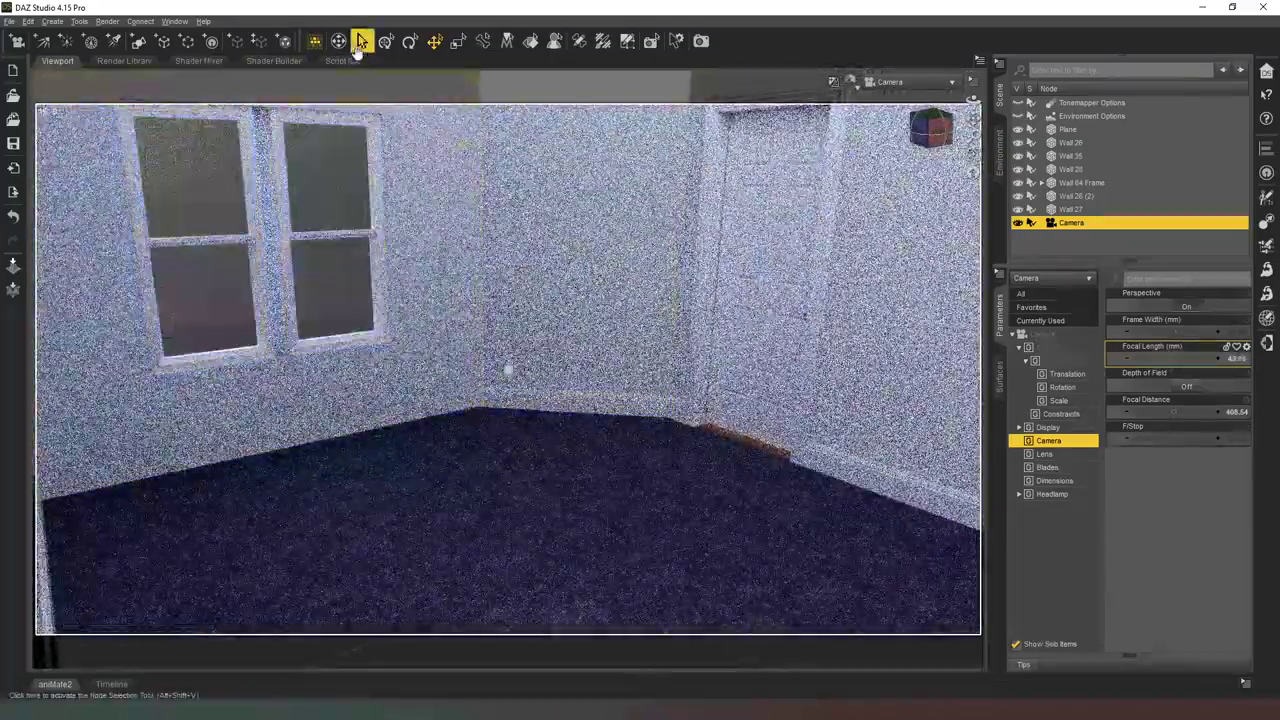
- Reframe the camera so the window, the angled wall and the door are all in its view
{"action": "left_click", "coordinate": [339, 41]}
{"action": "left_click_drag", "start_coordinate": [455, 280], "coordinate": [465, 195], "text": "ctrl+alt"}
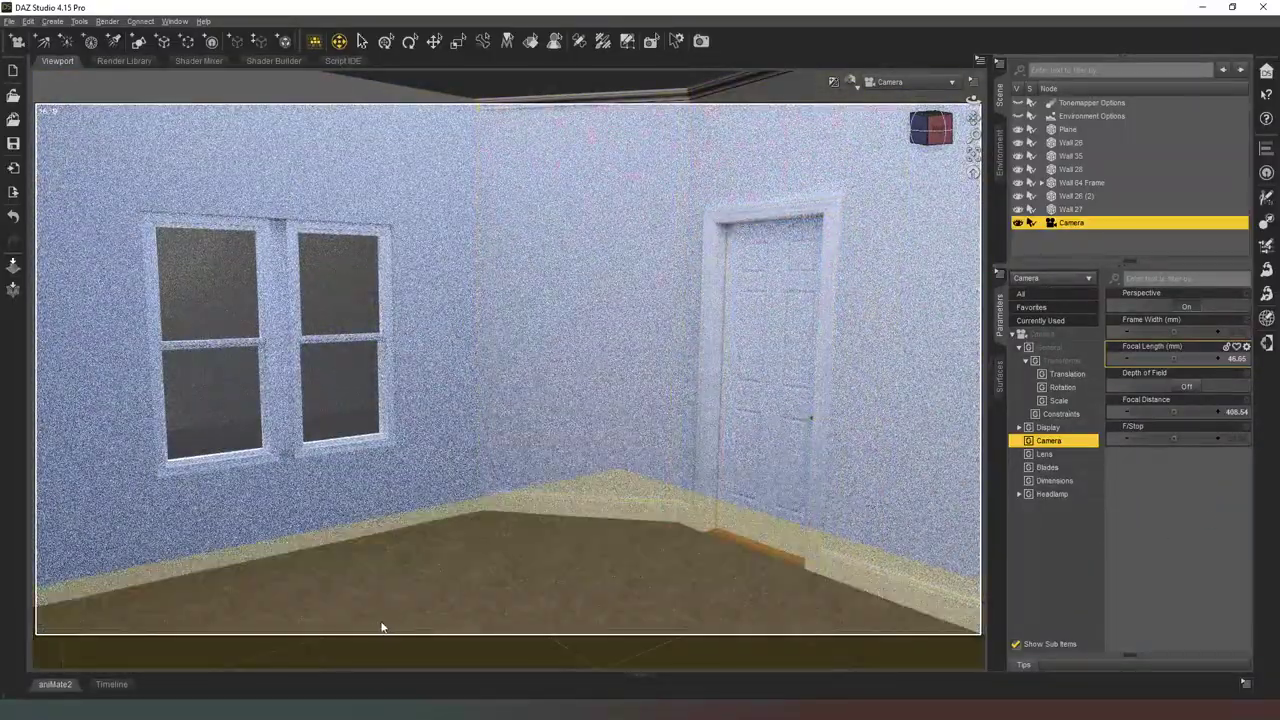
{"action": "left_click_drag", "start_coordinate": [938, 137], "coordinate": [934, 134]}
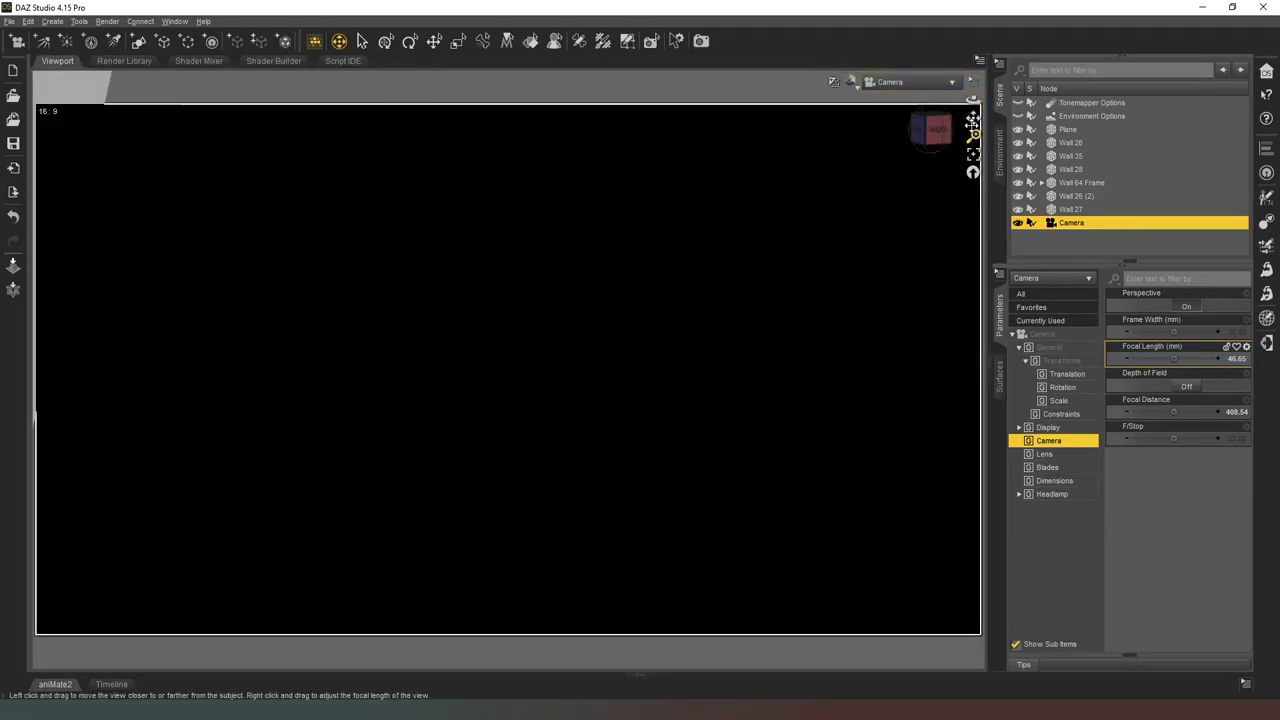
{"action": "scroll", "coordinate": [951, 149], "scroll_direction": "up", "scroll_amount": 2}
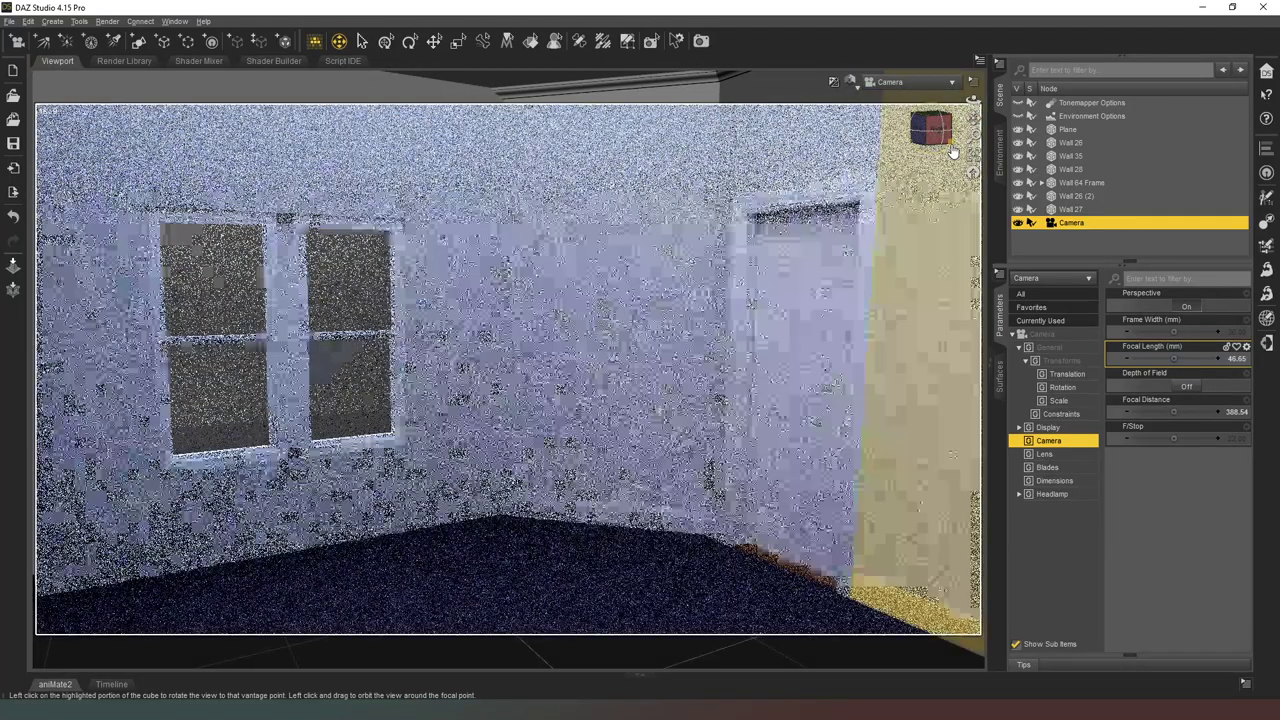
- Show the room's camera corner in Top View and change the viewport's draw style to a faster textured shading
{"action": "left_click", "coordinate": [890, 81]}
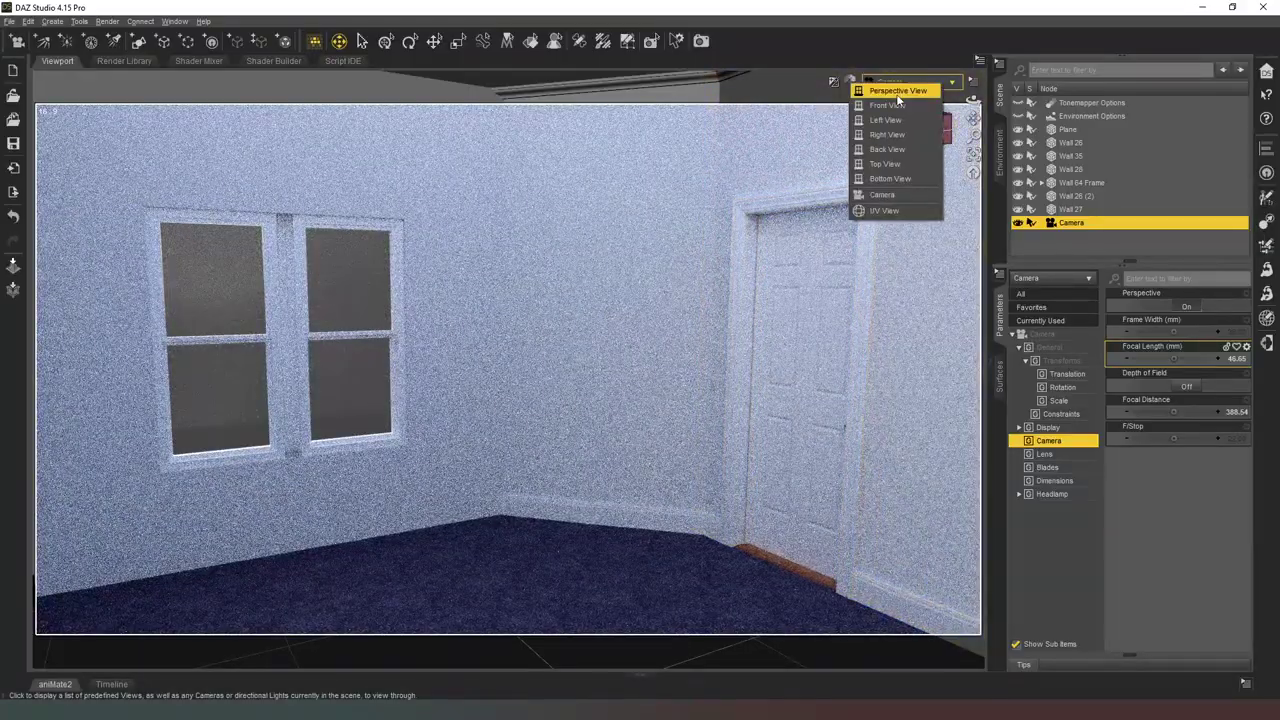
{"action": "left_click", "coordinate": [903, 91]}
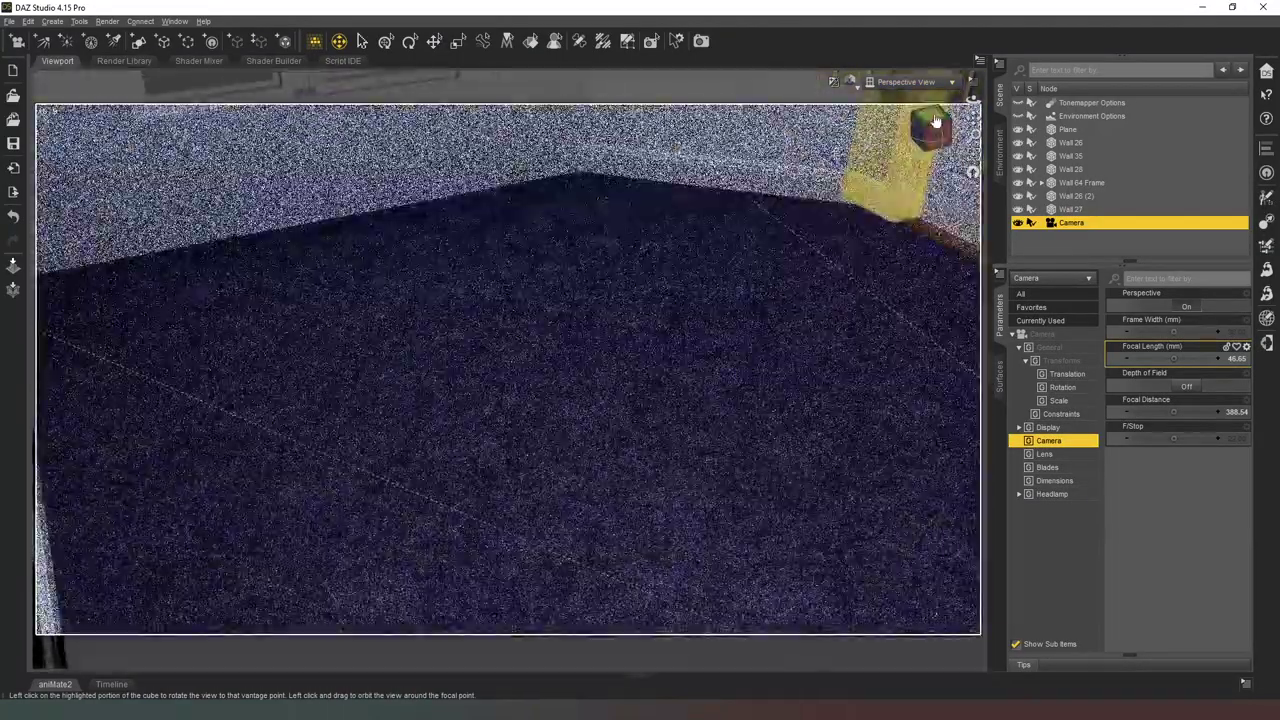
{"action": "left_click_drag", "start_coordinate": [937, 126], "coordinate": [934, 151]}
{"action": "scroll", "coordinate": [909, 216], "scroll_direction": "down", "scroll_amount": 5}
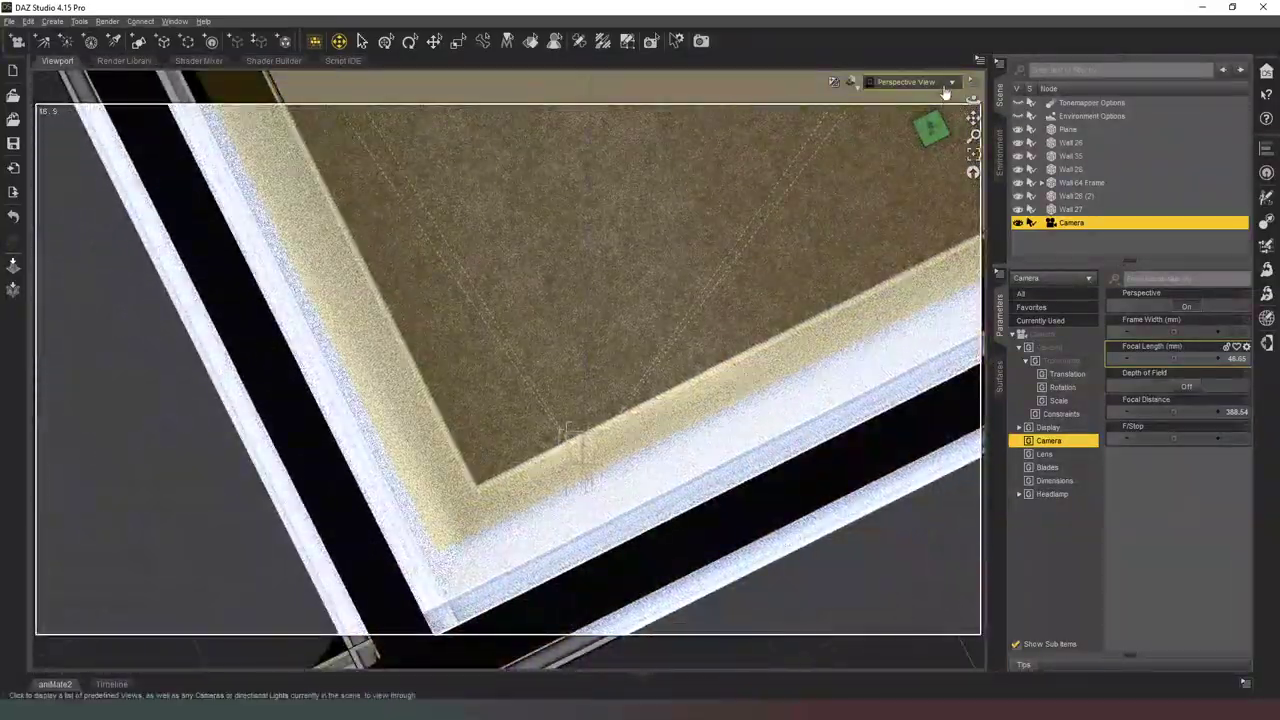
{"action": "left_click", "coordinate": [910, 82]}
{"action": "left_click", "coordinate": [935, 168]}
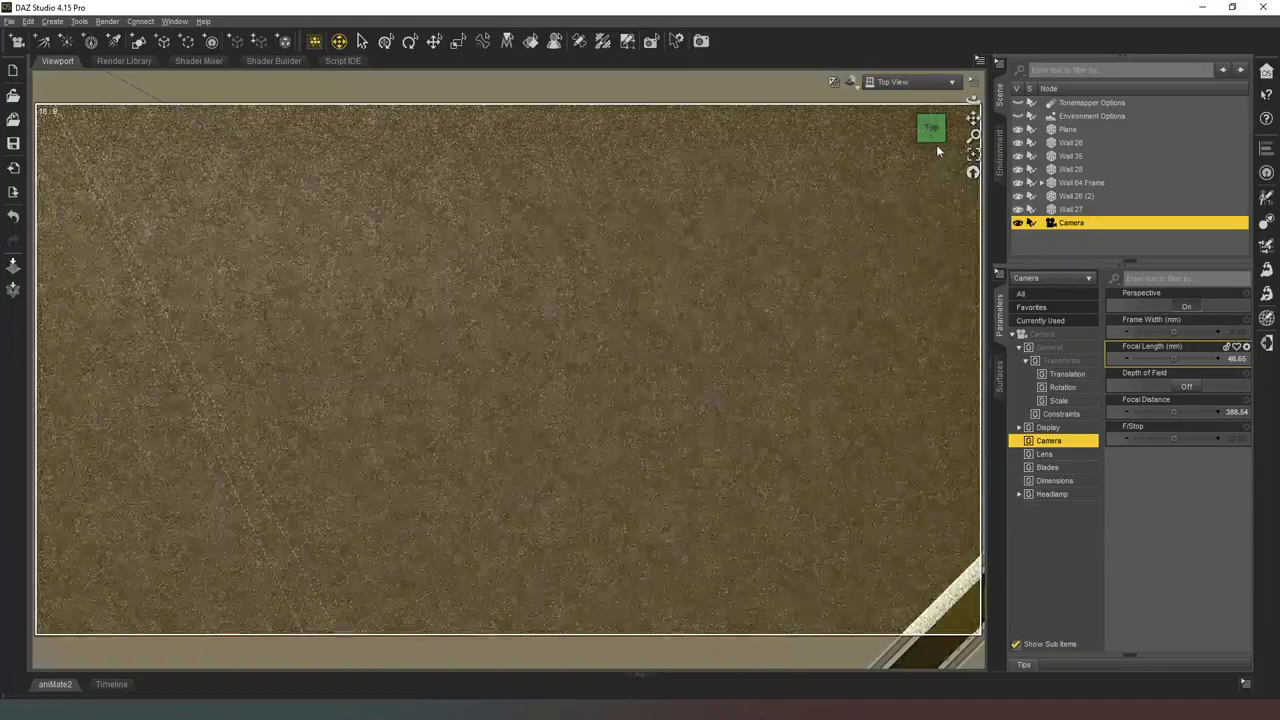
{"action": "left_click_drag", "start_coordinate": [973, 118], "coordinate": [1117, 141]}
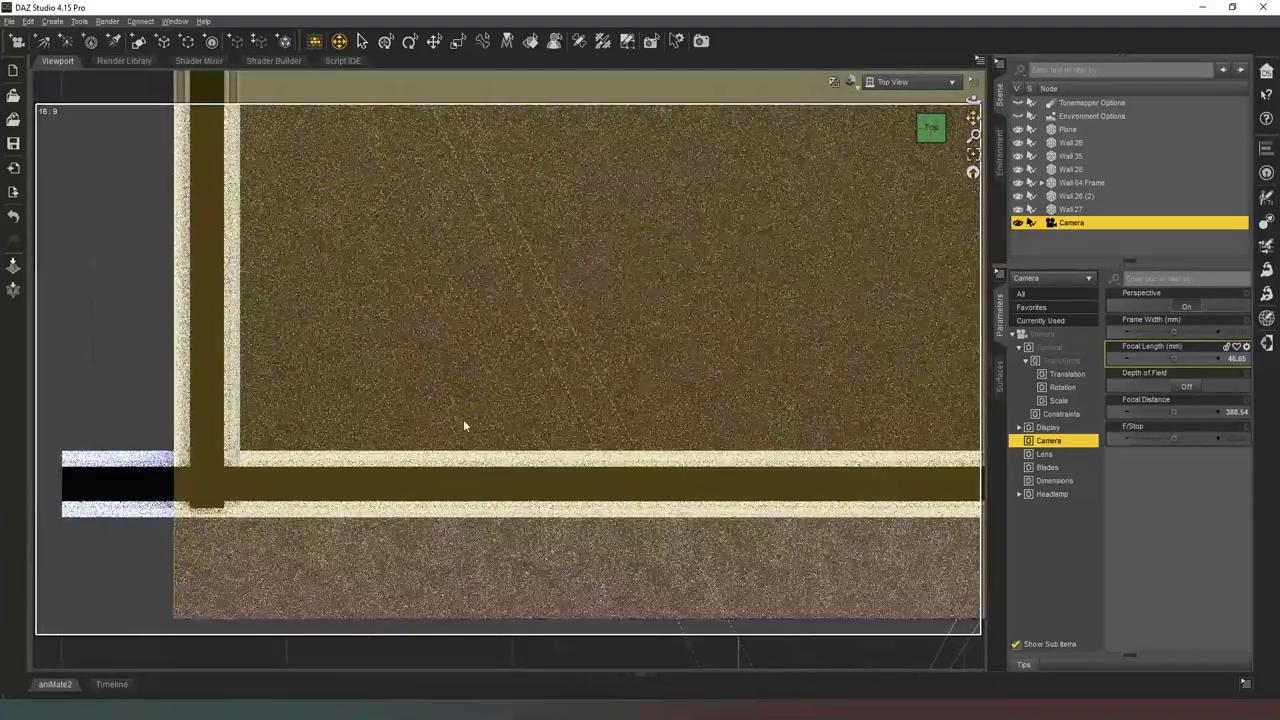
{"action": "left_click", "coordinate": [853, 83]}
{"action": "left_click", "coordinate": [866, 212]}
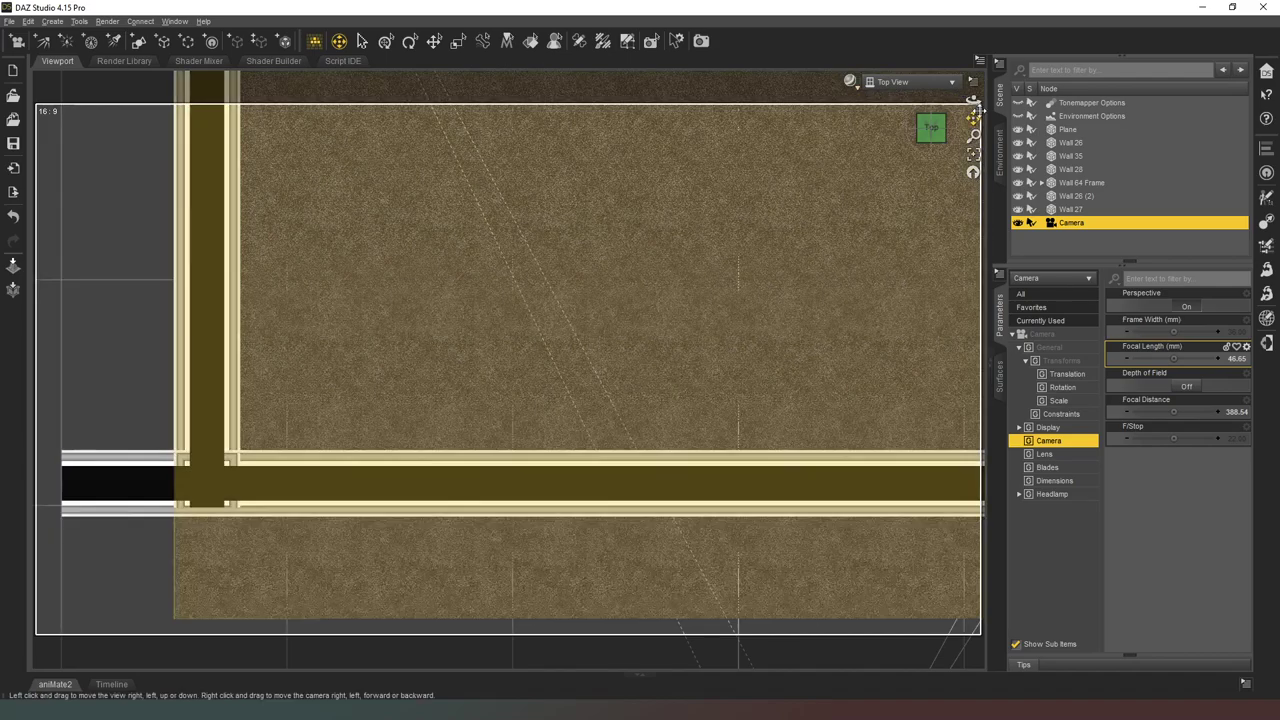
{"action": "mouse_move", "coordinate": [973, 118]}
{"action": "left_mouse_down"}
{"action": "mouse_move", "coordinate": [848, 10]}
{"action": "mouse_move", "coordinate": [657, 0]}
{"action": "mouse_move", "coordinate": [581, 206]}
{"action": "mouse_move", "coordinate": [601, 366]}
{"action": "mouse_move", "coordinate": [913, 564]}
{"action": "mouse_move", "coordinate": [878, 676]}
{"action": "mouse_move", "coordinate": [814, 640]}
{"action": "left_mouse_up"}
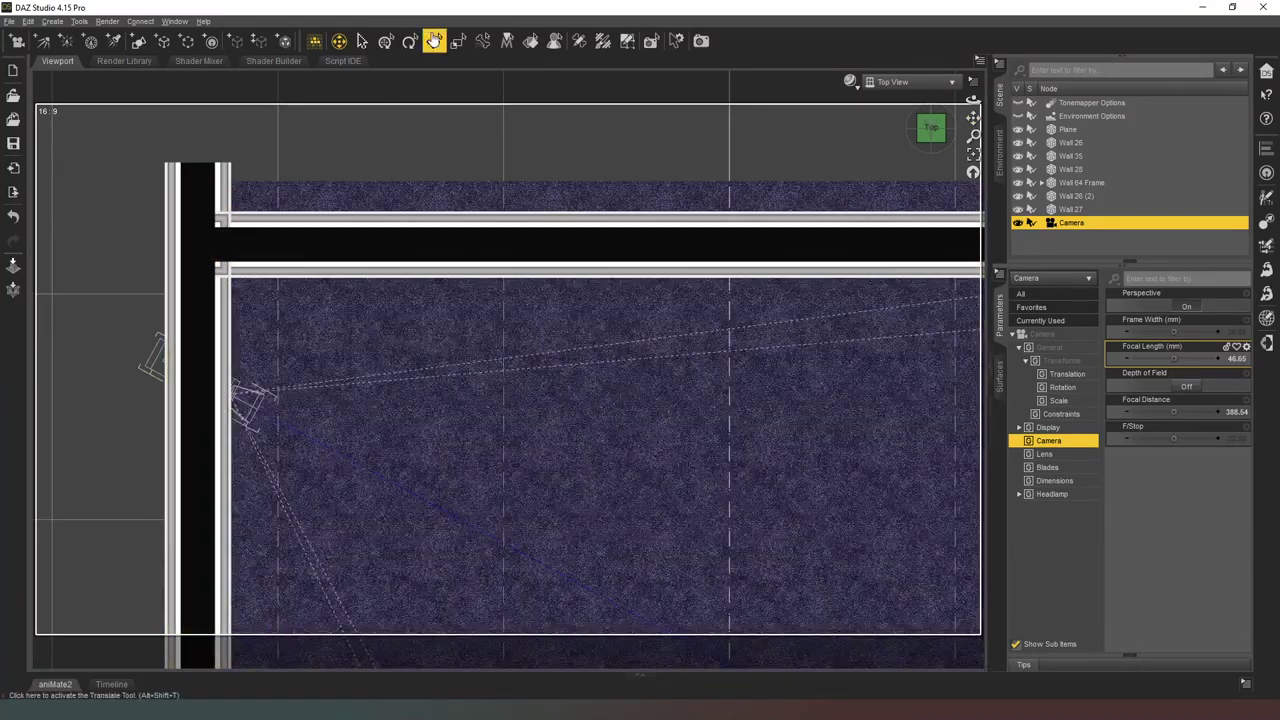
- Move the camera inside the room, into the corner between Wall 26 and Wall 26 (2), and look through it
{"action": "left_click", "coordinate": [434, 40]}
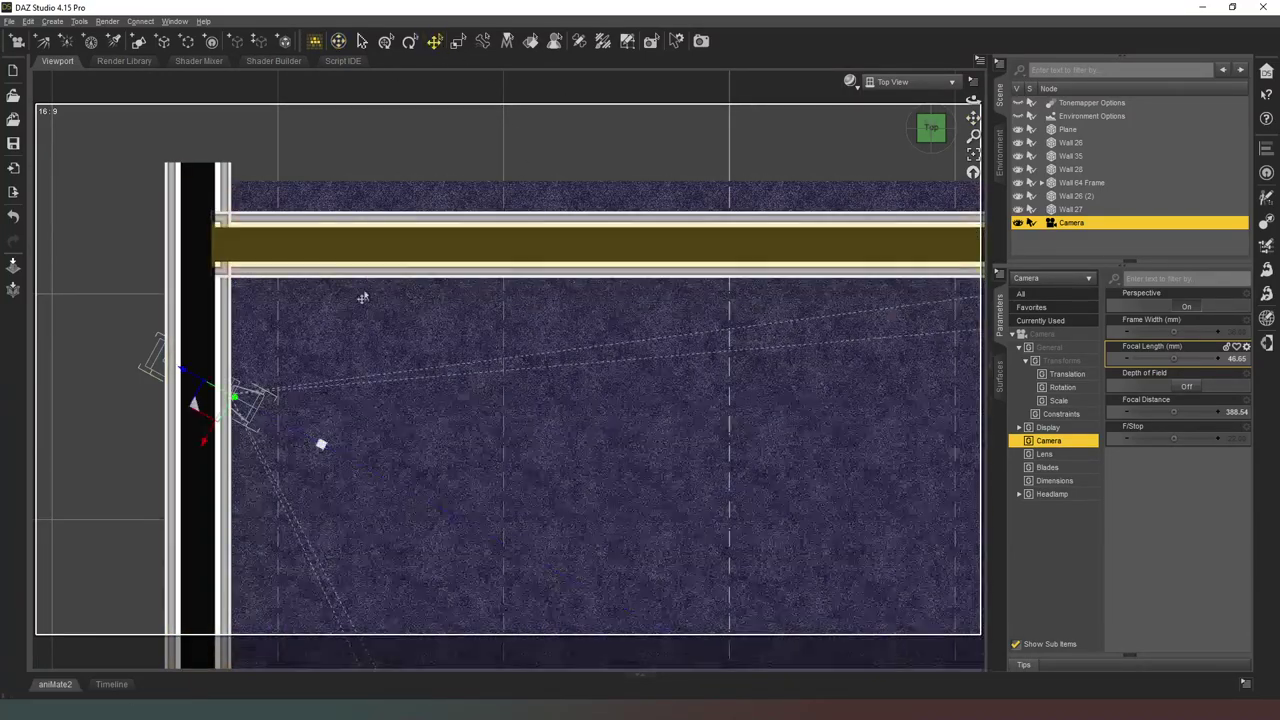
{"action": "left_click_drag", "start_coordinate": [191, 413], "coordinate": [238, 328]}
{"action": "left_click", "coordinate": [912, 80]}
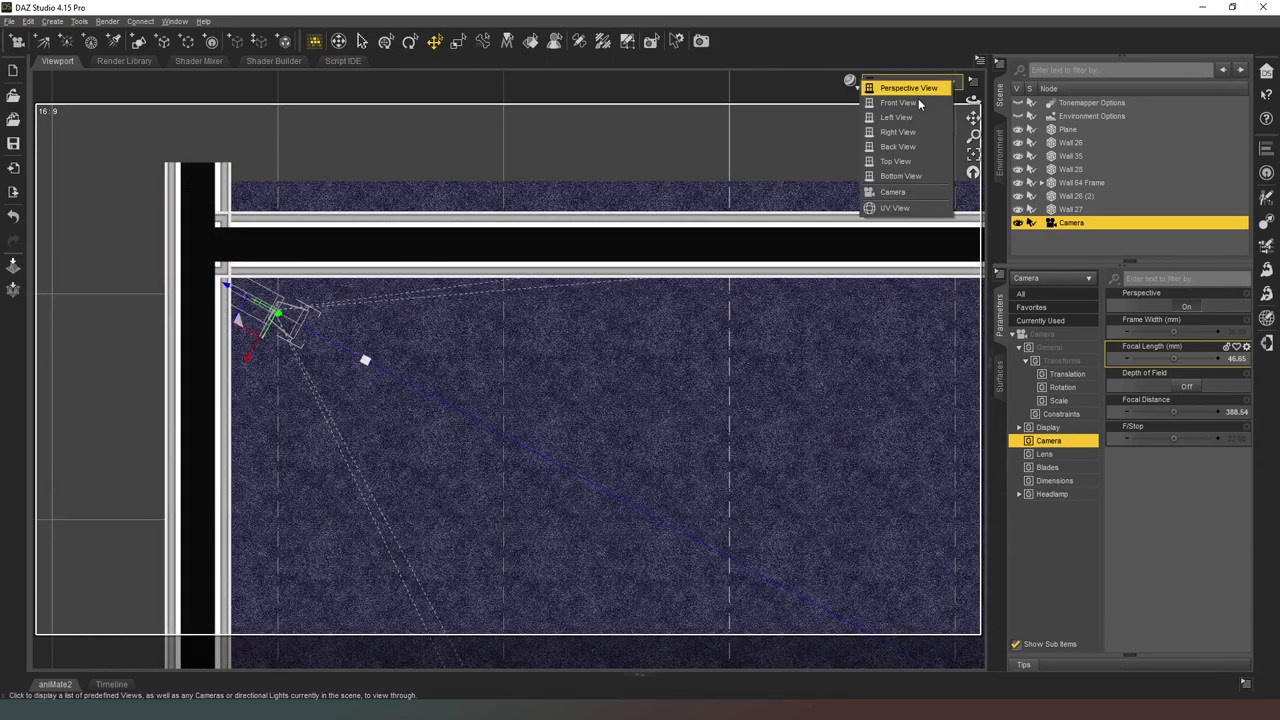
{"action": "left_click", "coordinate": [901, 192]}
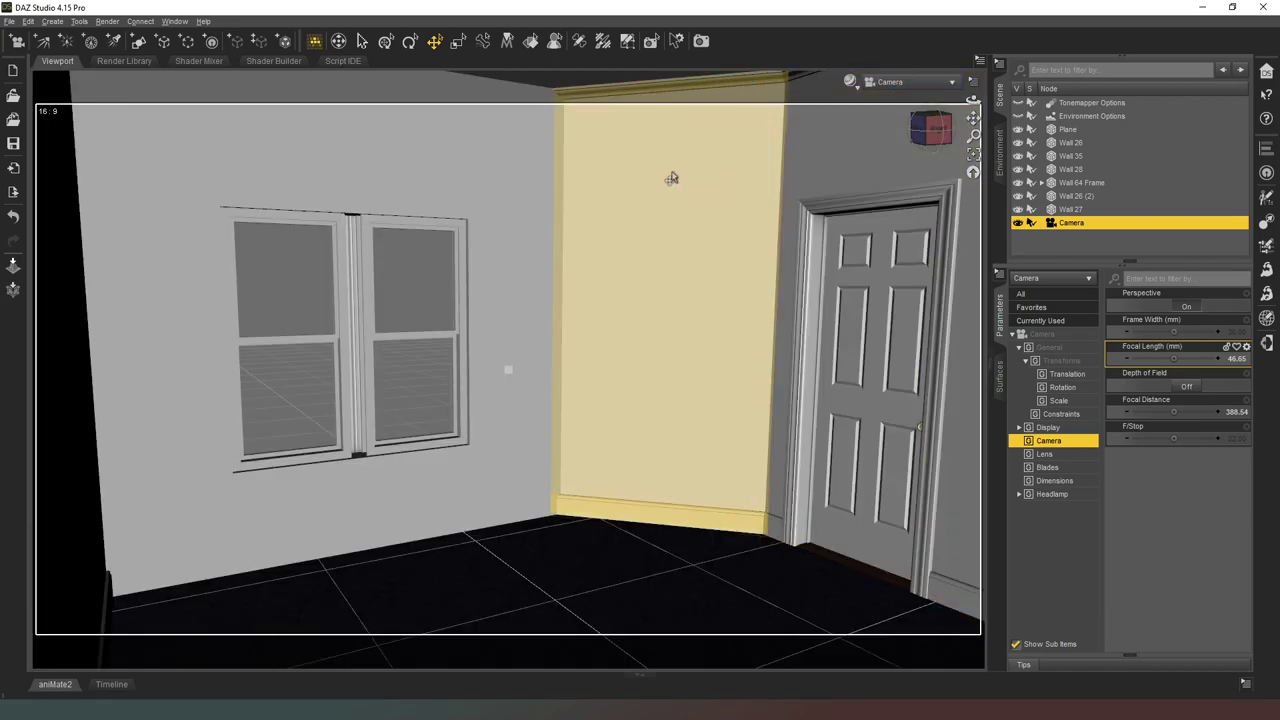
- Return to Perspective View and group the plane, all the walls and the camera as "Walls n stuf"
{"action": "left_click", "coordinate": [876, 84]}
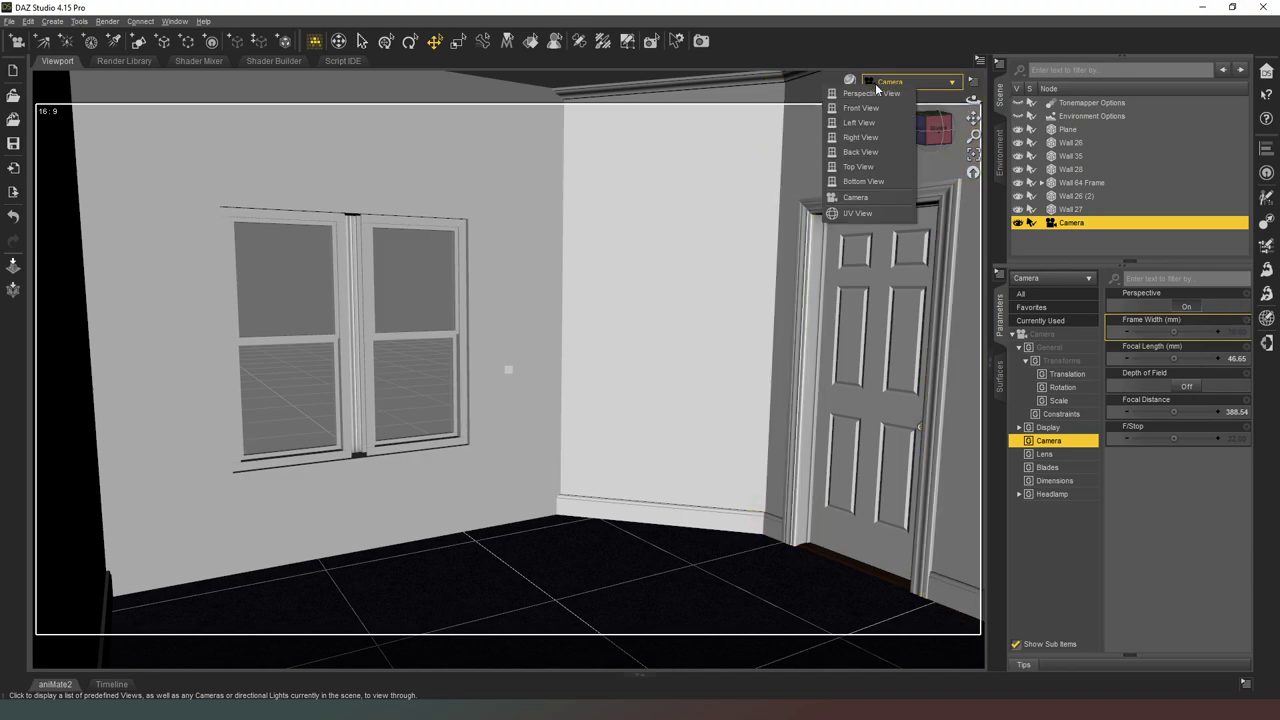
{"action": "left_click", "coordinate": [880, 95]}
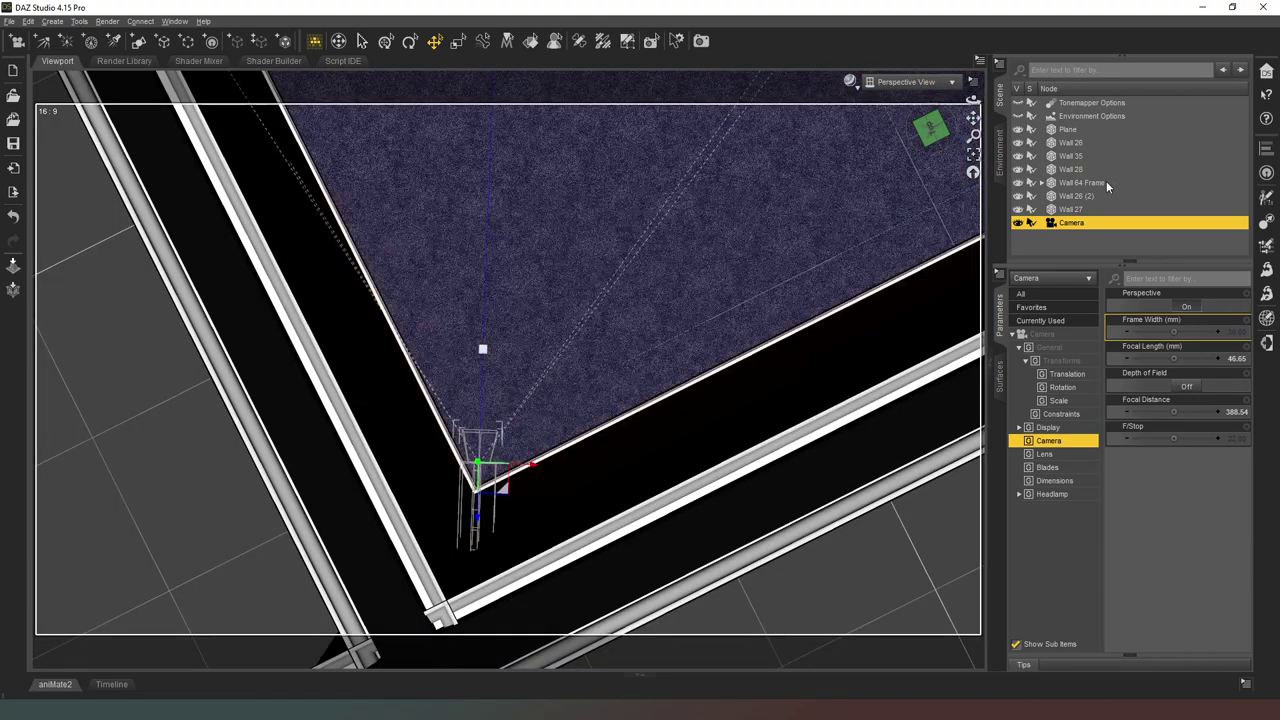
{"action": "left_click", "coordinate": [1071, 126], "text": "shift"}
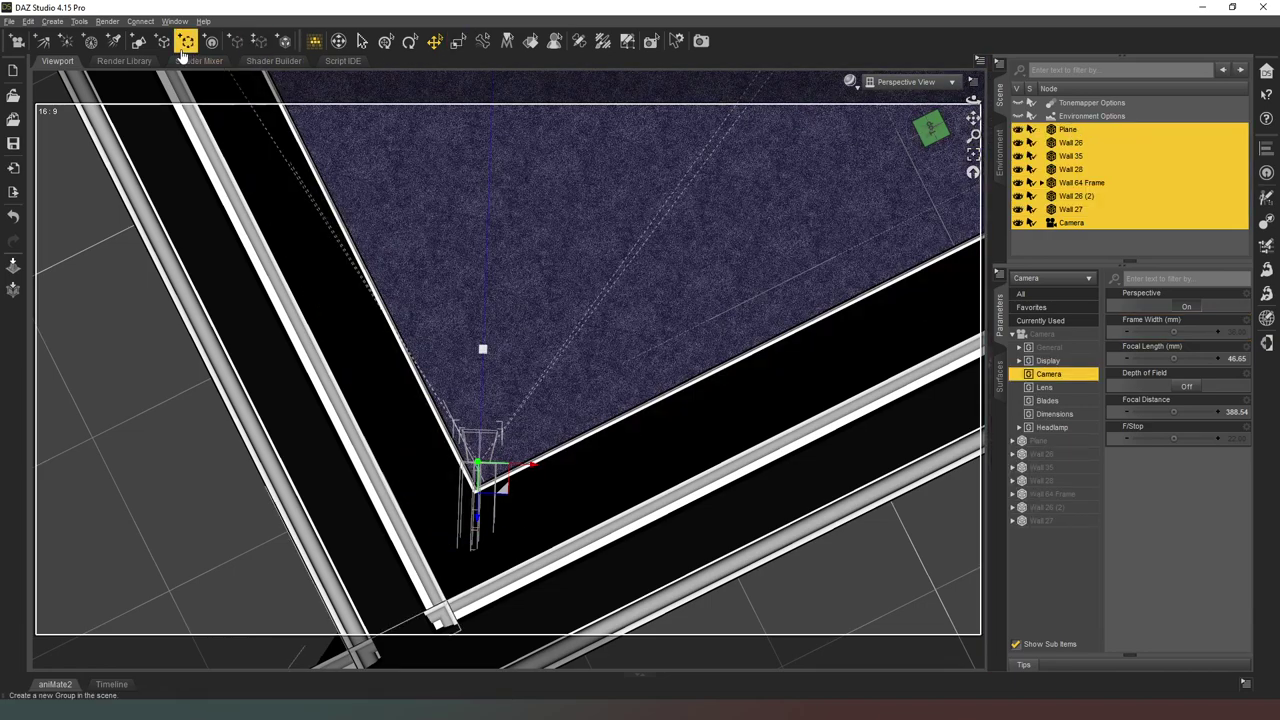
{"action": "left_click", "coordinate": [185, 40]}
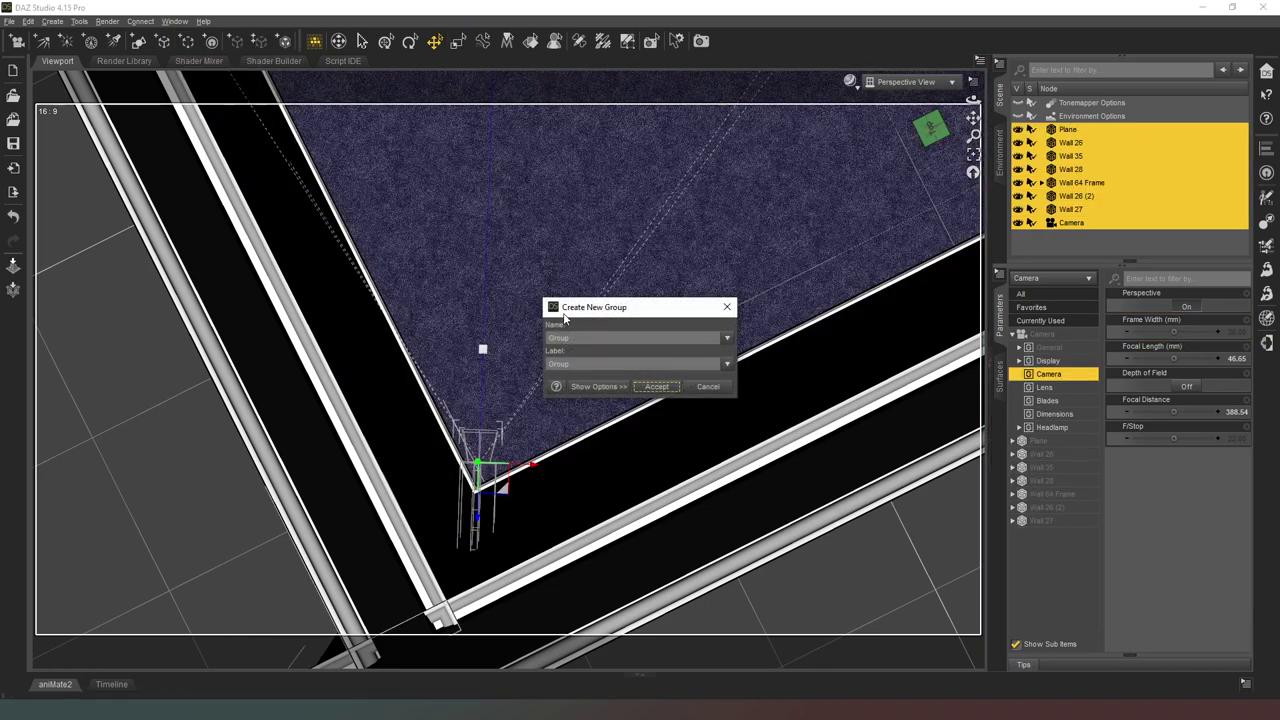
{"action": "type", "text": "Walls N stuf"}
{"action": "key", "text": "Tab"}
{"action": "type", "text": "Walls n stuf"}
{"action": "key", "text": "Return"}
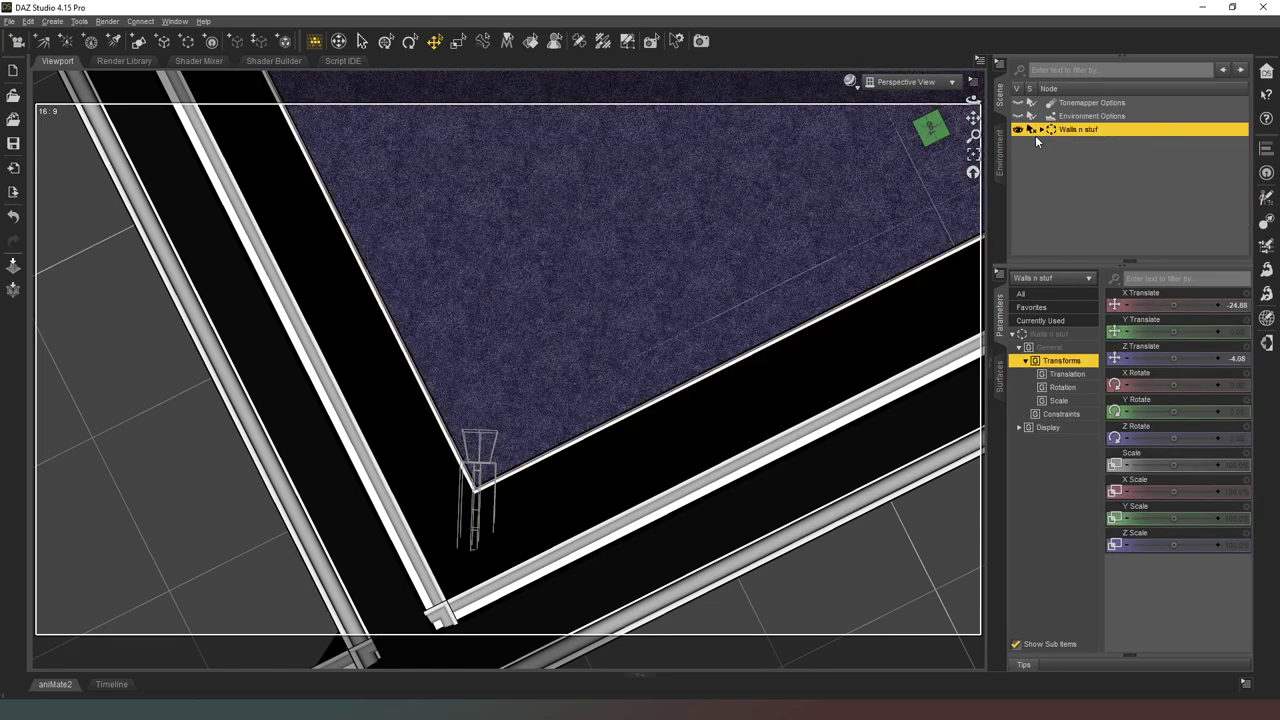
- Add FG Bed Left Small to the room and move it toward the rear corner, at about X 110 and Z -94
{"action": "left_click_drag", "start_coordinate": [930, 126], "coordinate": [940, 160]}
{"action": "scroll", "coordinate": [973, 117], "scroll_direction": "down", "scroll_amount": 3}
{"action": "left_click_drag", "start_coordinate": [973, 117], "coordinate": [973, 105]}
{"action": "scroll", "coordinate": [553, 330], "scroll_direction": "down", "scroll_amount": 1}
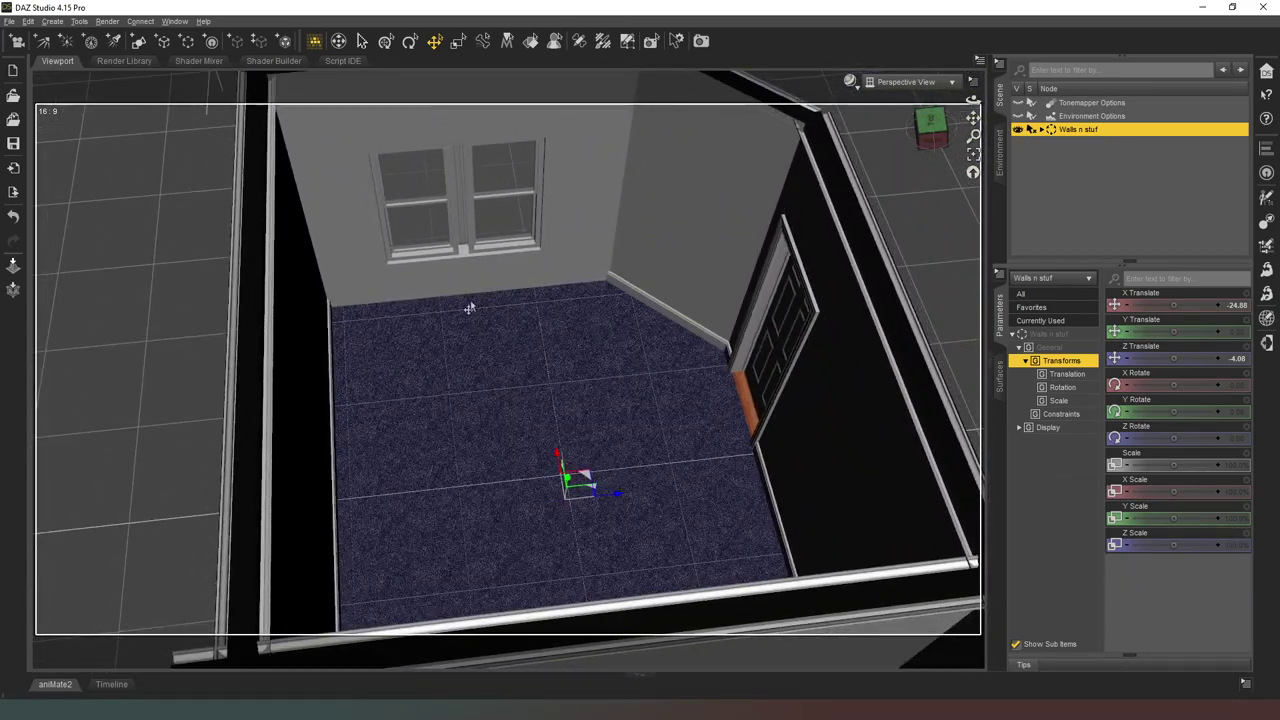
{"action": "scroll", "coordinate": [514, 400], "scroll_direction": "up", "scroll_amount": 3}
{"action": "scroll", "coordinate": [560, 415], "scroll_direction": "down", "scroll_amount": 3}
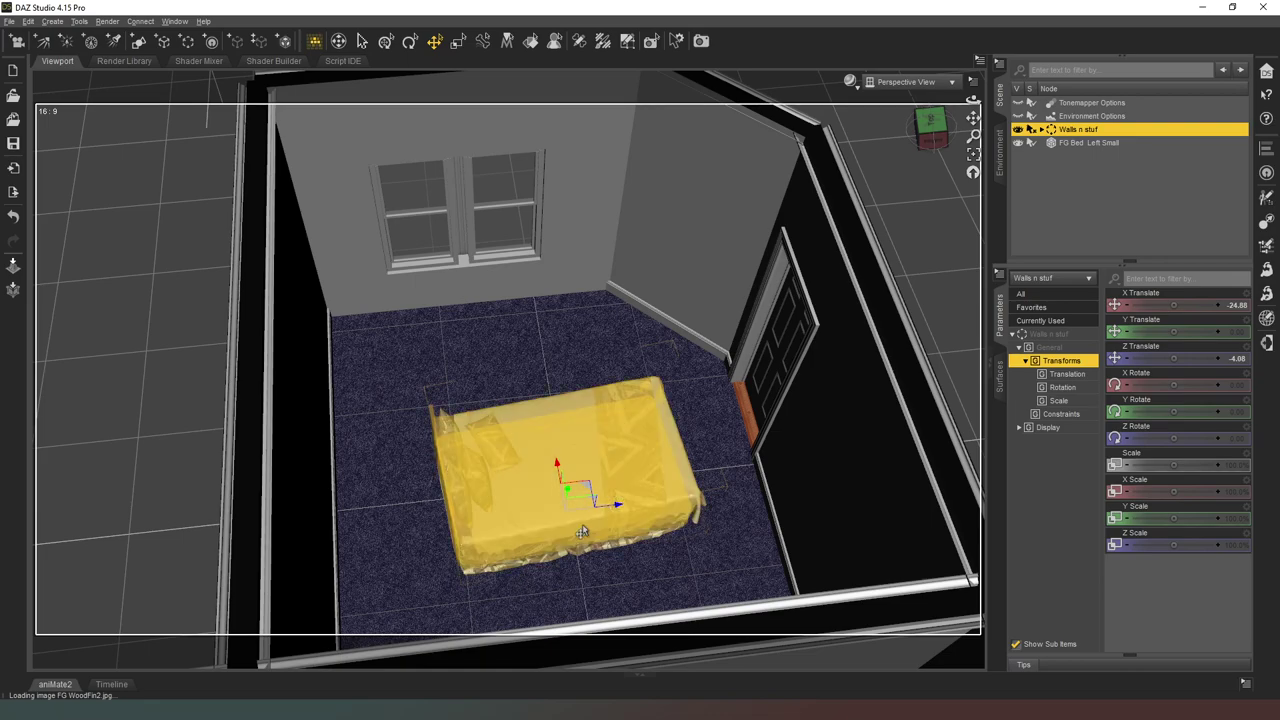
{"action": "left_click_drag", "start_coordinate": [593, 493], "coordinate": [548, 577]}
{"action": "key", "text": "ctrl+z"}
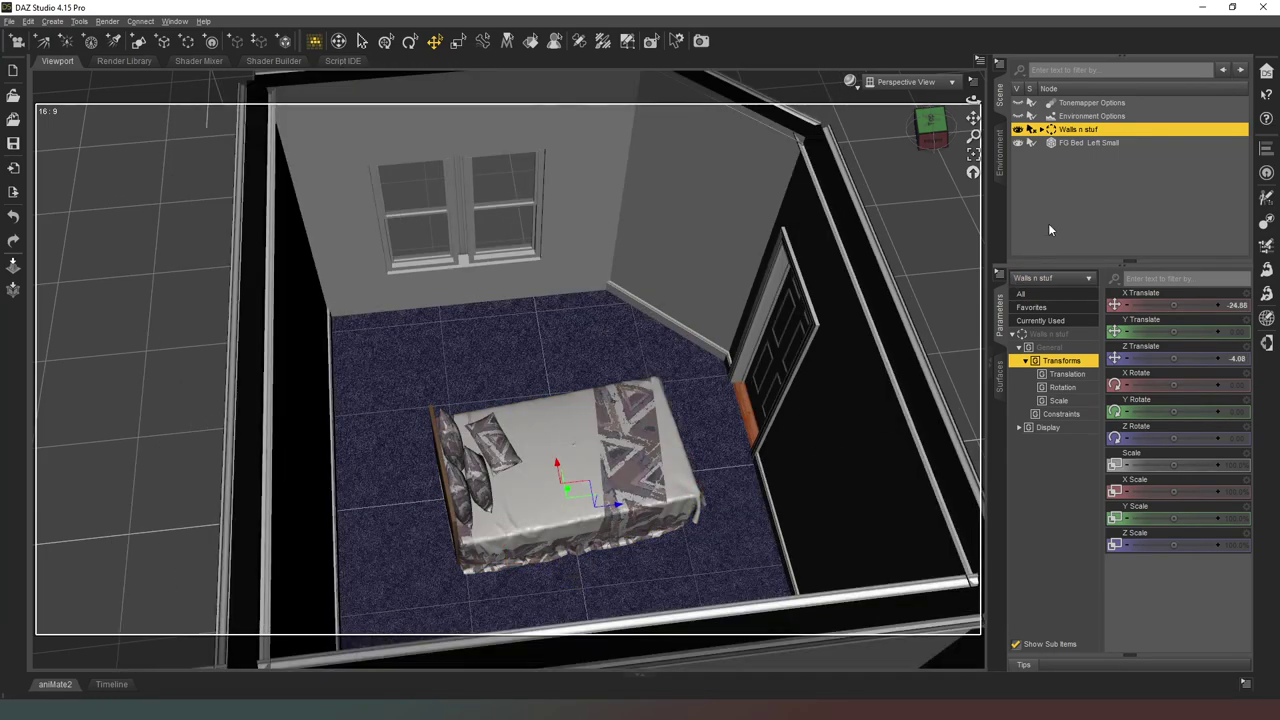
{"action": "left_click", "coordinate": [1100, 144]}
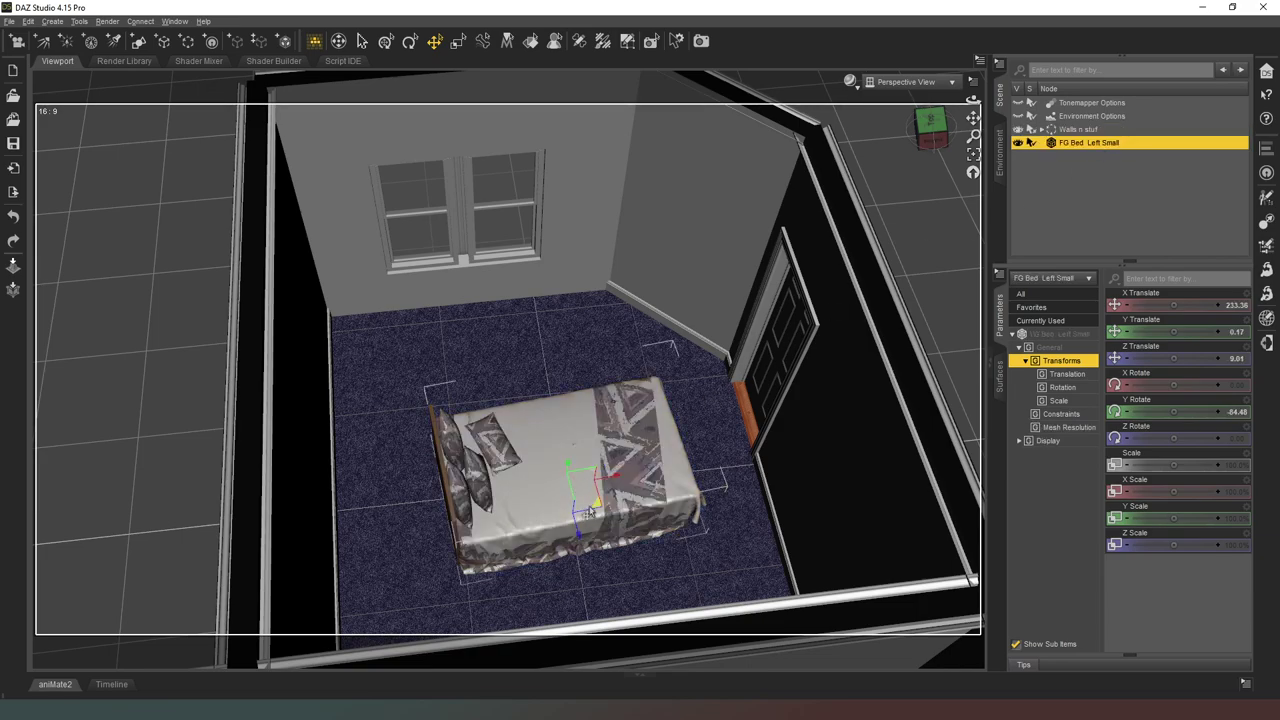
{"action": "left_click_drag", "start_coordinate": [588, 510], "coordinate": [500, 661]}
- Frame FG Bed Left Small from above and move it to about X 86, Z -83
{"action": "left_click", "coordinate": [973, 156]}
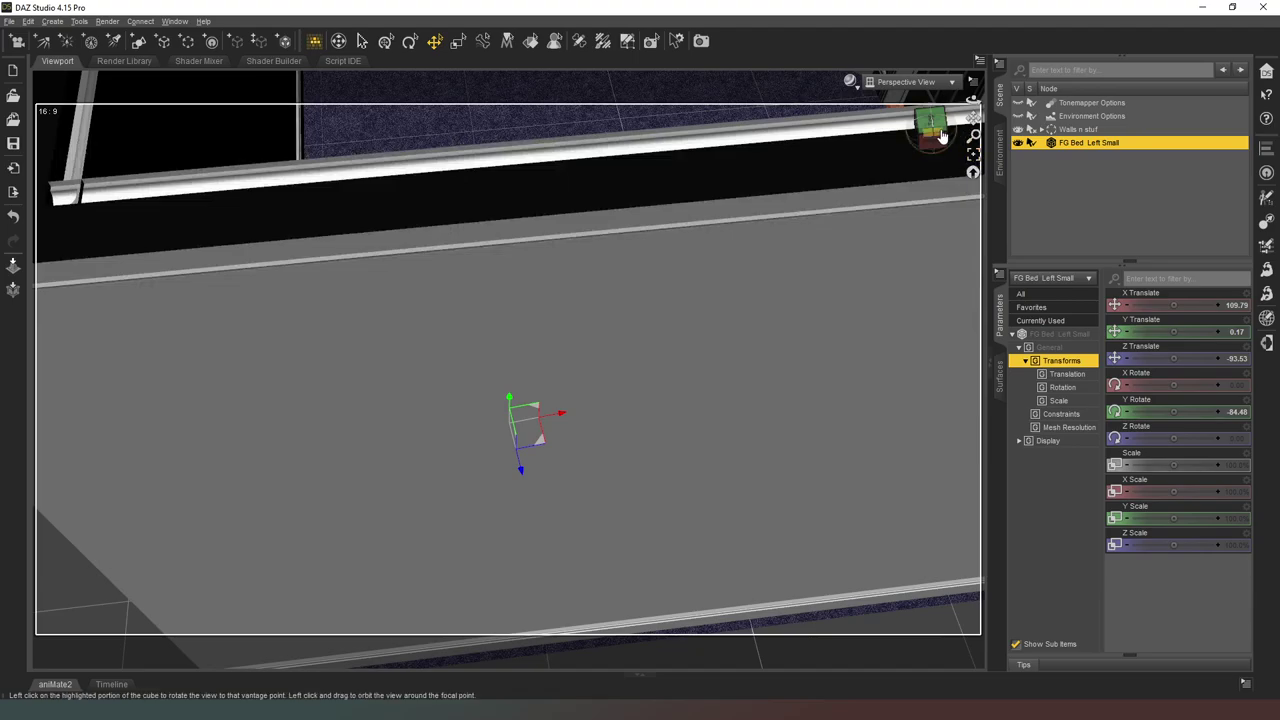
{"action": "left_click", "coordinate": [941, 136]}
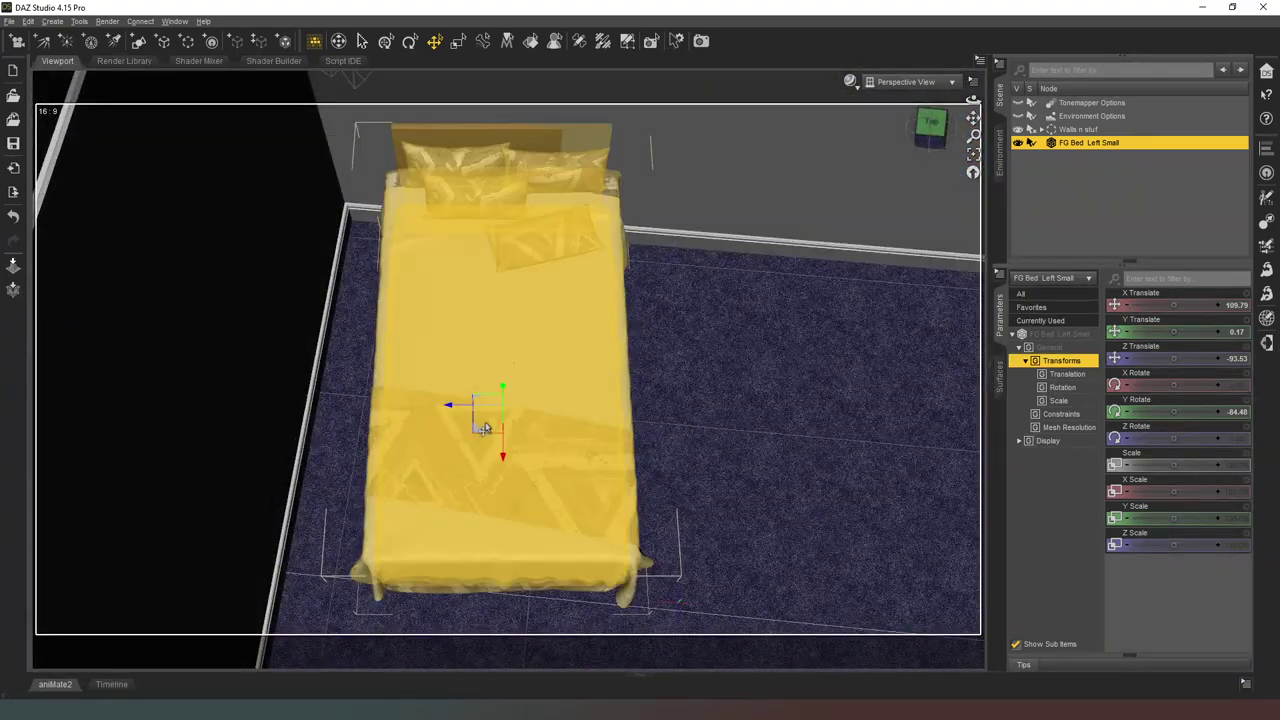
{"action": "left_click_drag", "start_coordinate": [483, 428], "coordinate": [433, 426]}
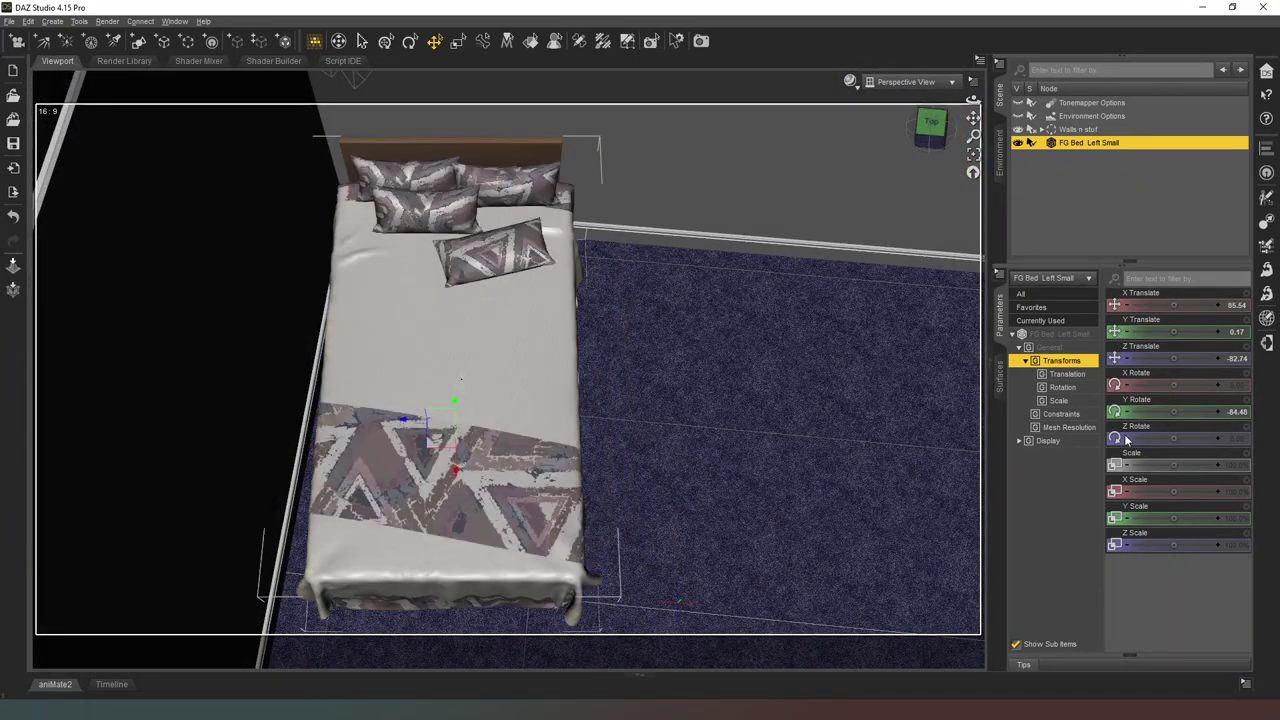
- Set the bed's Y rotation to 0 and move it to about X 124, Z -96
{"action": "mouse_move", "coordinate": [1174, 412]}
{"action": "left_mouse_down"}
{"action": "mouse_move", "coordinate": [1186, 412]}
{"action": "mouse_move", "coordinate": [1176, 408]}
{"action": "left_mouse_up"}
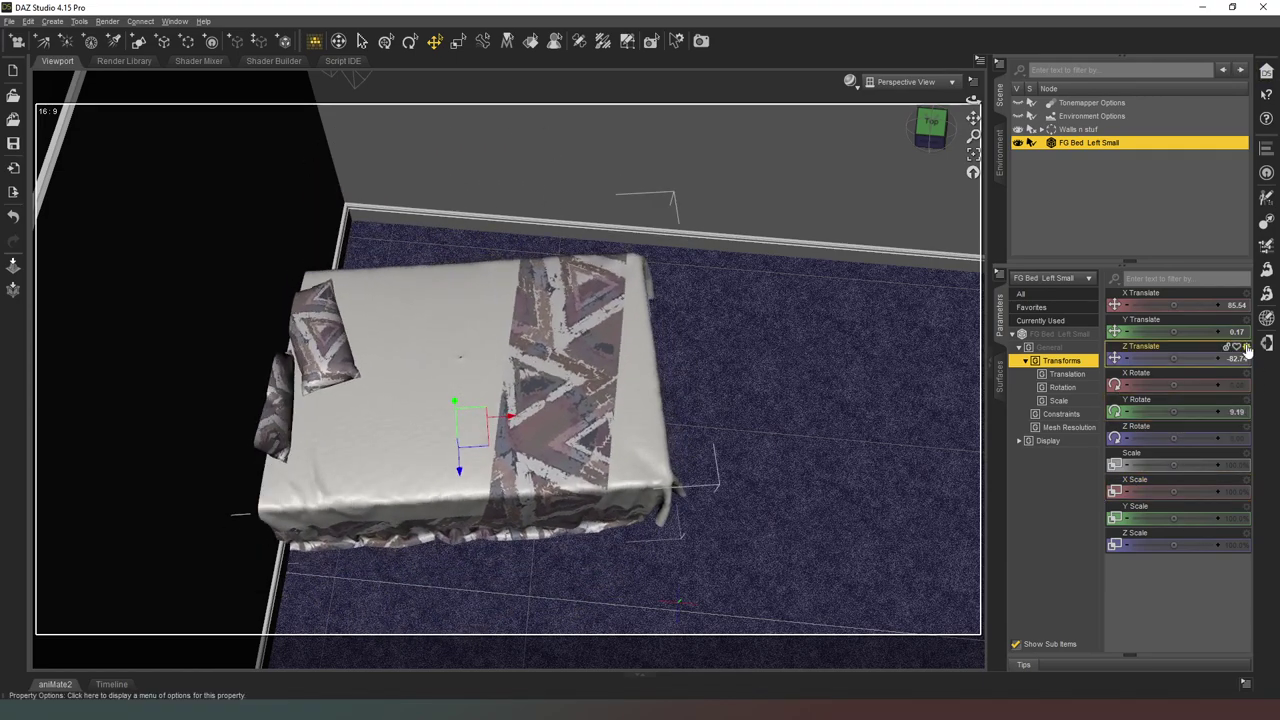
{"action": "left_click", "coordinate": [1215, 408]}
{"action": "type", "text": "0"}
{"action": "key", "text": "Return"}
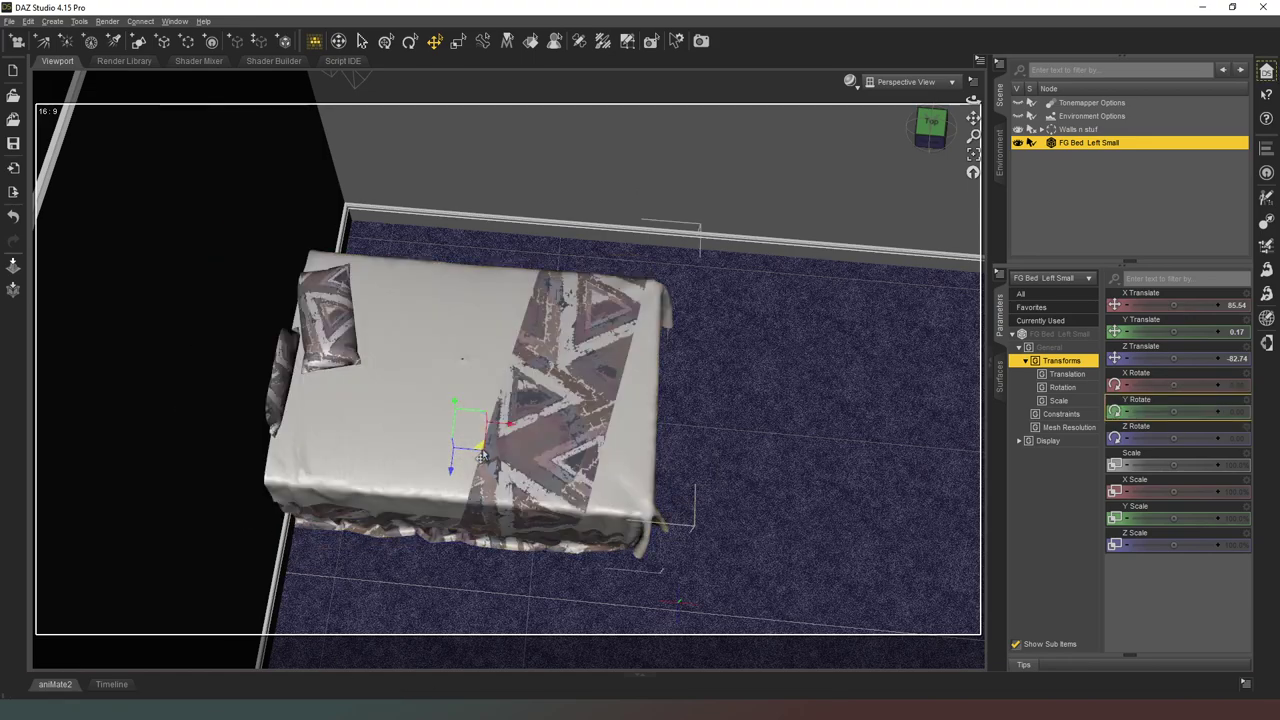
{"action": "left_click_drag", "start_coordinate": [478, 450], "coordinate": [533, 412]}
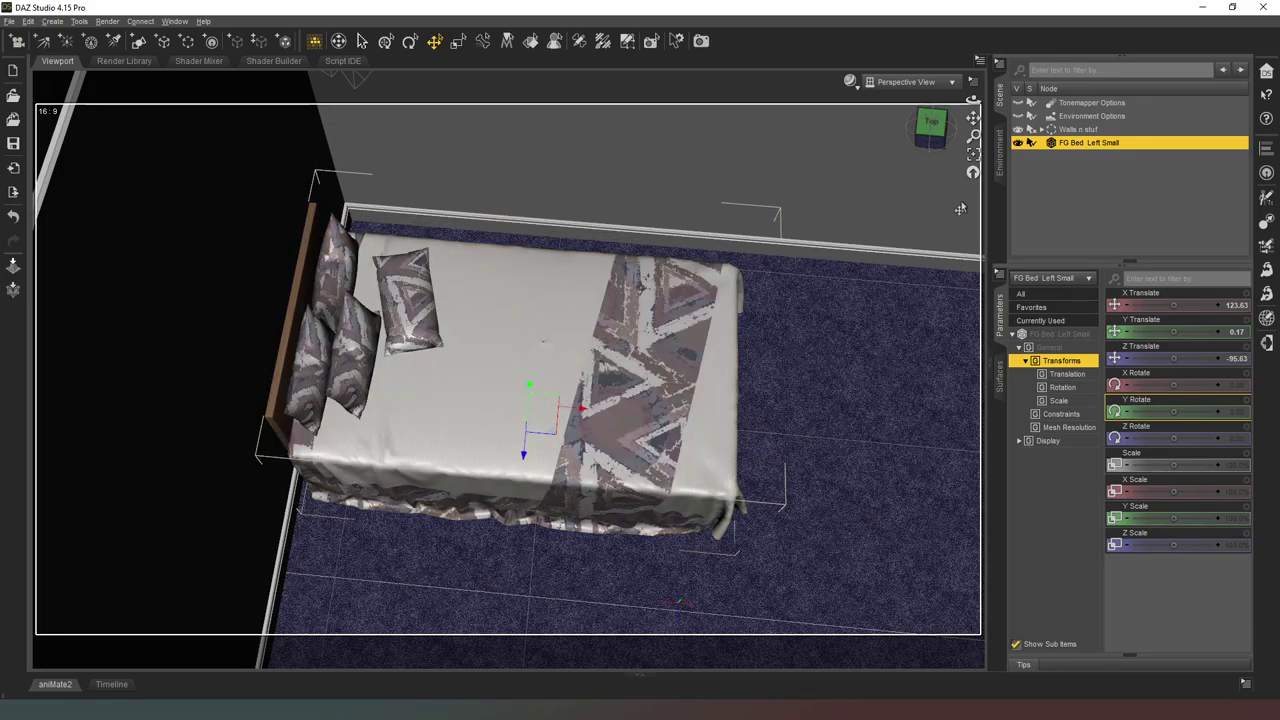
- Check the bed's placement from above and through the room's Camera, and return to Perspective View
{"action": "left_click_drag", "start_coordinate": [937, 134], "coordinate": [1015, 118]}
{"action": "left_click_drag", "start_coordinate": [930, 170], "coordinate": [932, 112]}
{"action": "middle_click_drag", "start_coordinate": [583, 285], "coordinate": [662, 285]}
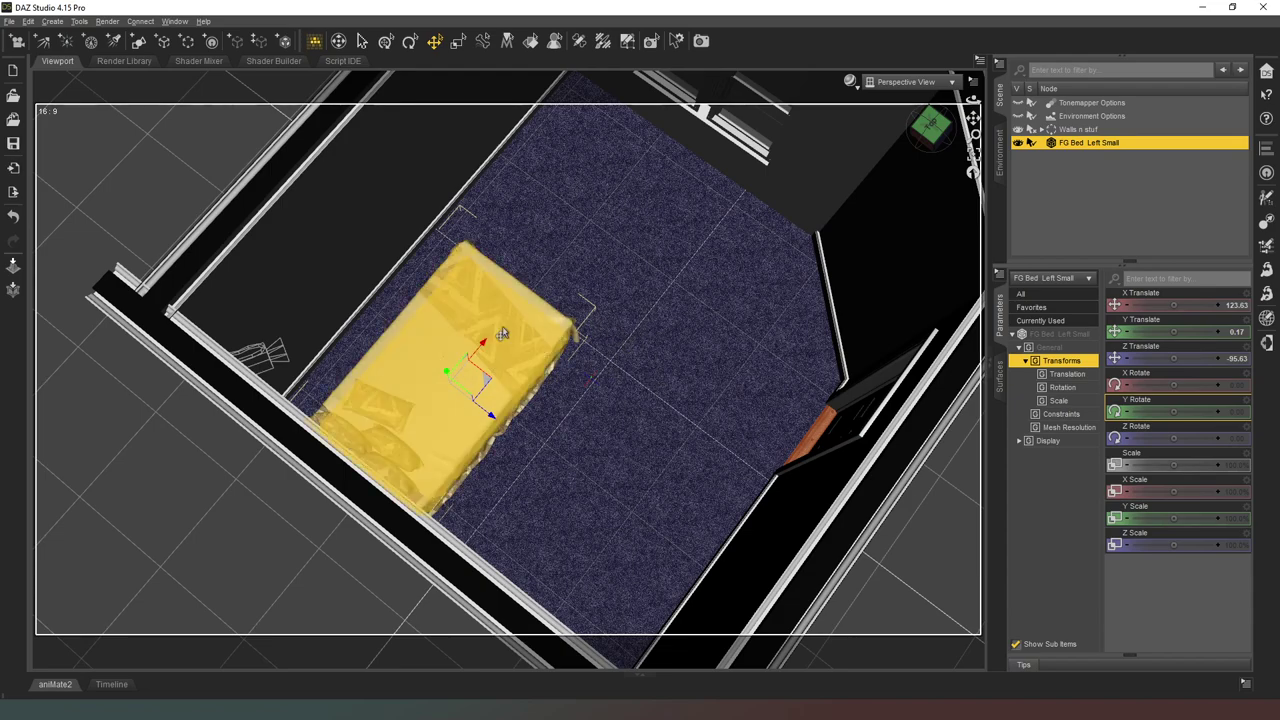
{"action": "left_click", "coordinate": [890, 81]}
{"action": "left_click", "coordinate": [900, 197]}
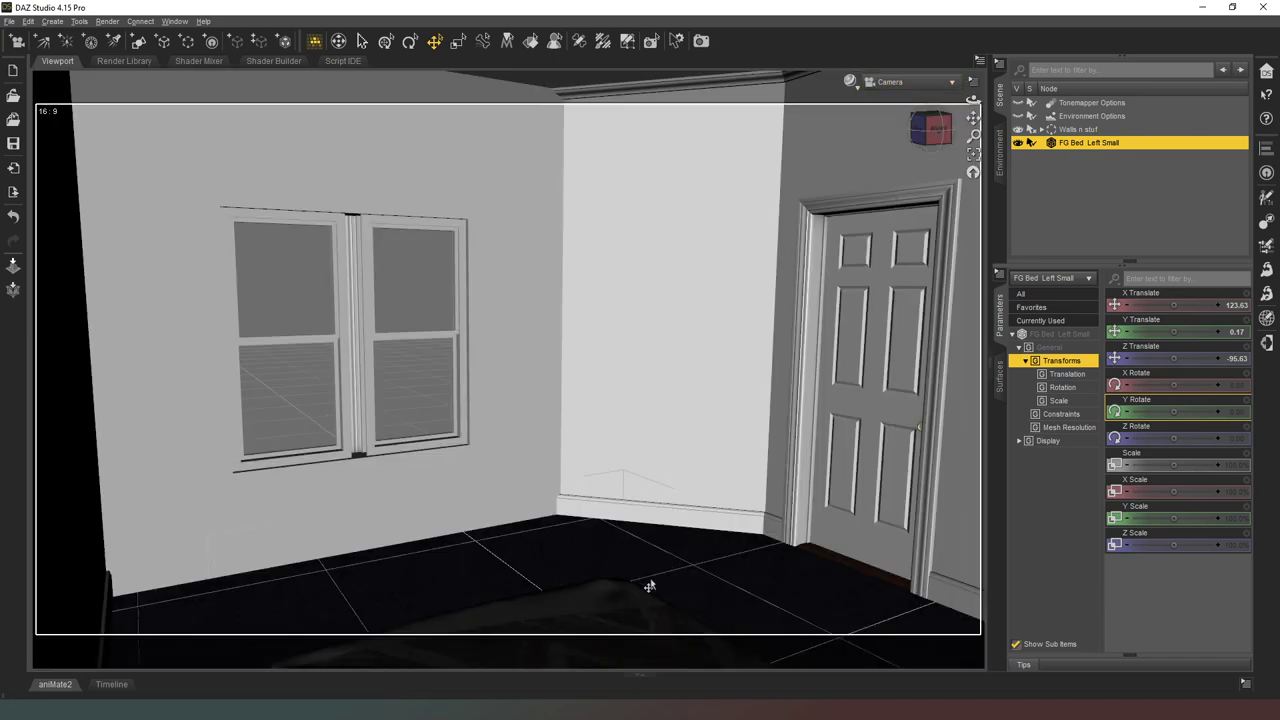
{"action": "left_click", "coordinate": [927, 81]}
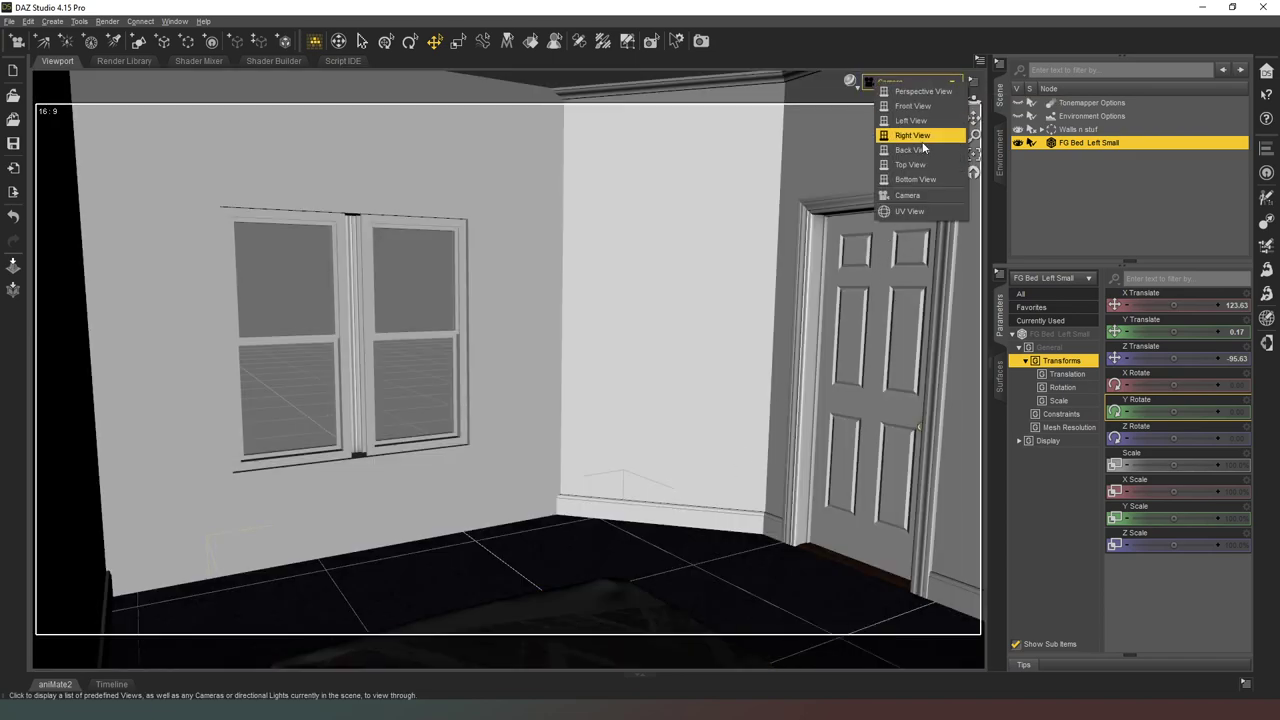
{"action": "left_click", "coordinate": [923, 91]}
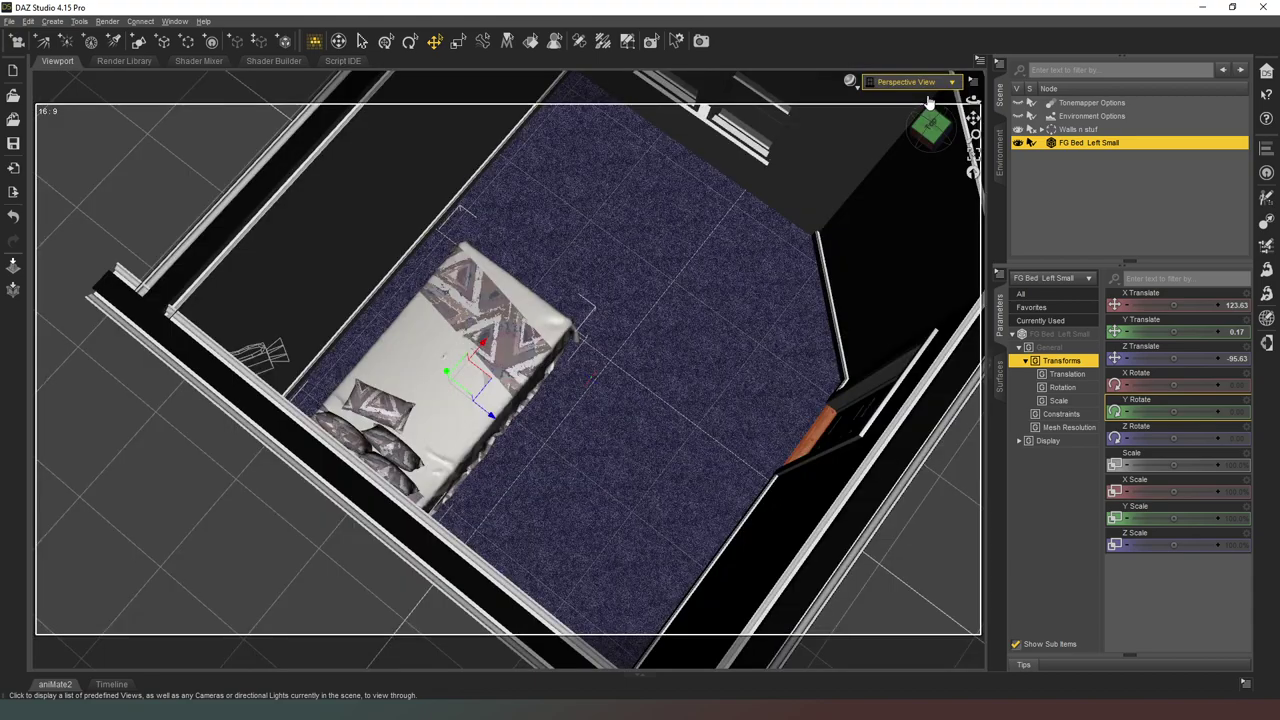
- Set the bed's Y rotation to -90 and move it along the wall to about X 241, Z -93
{"action": "left_click_drag", "start_coordinate": [930, 125], "coordinate": [625, 300]}
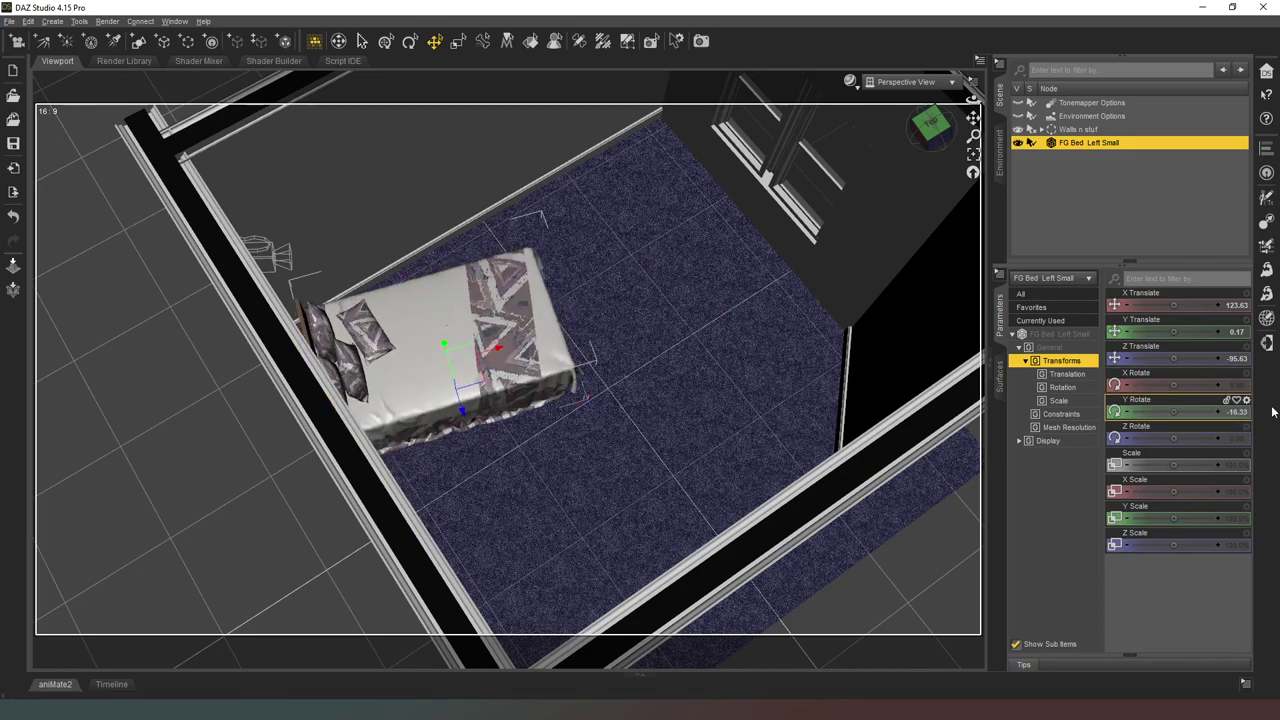
{"action": "left_click", "coordinate": [1236, 411]}
{"action": "type", "text": "-90"}
{"action": "key", "text": "Return"}
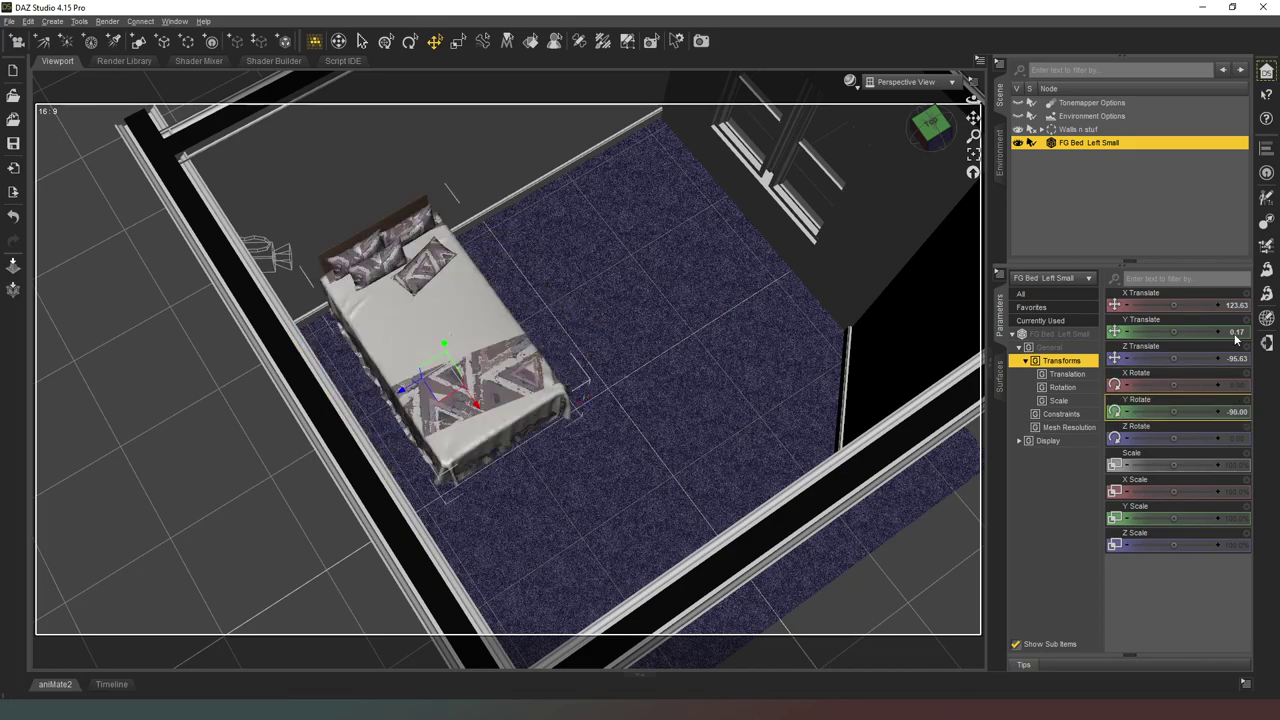
{"action": "left_click_drag", "start_coordinate": [440, 396], "coordinate": [545, 342]}
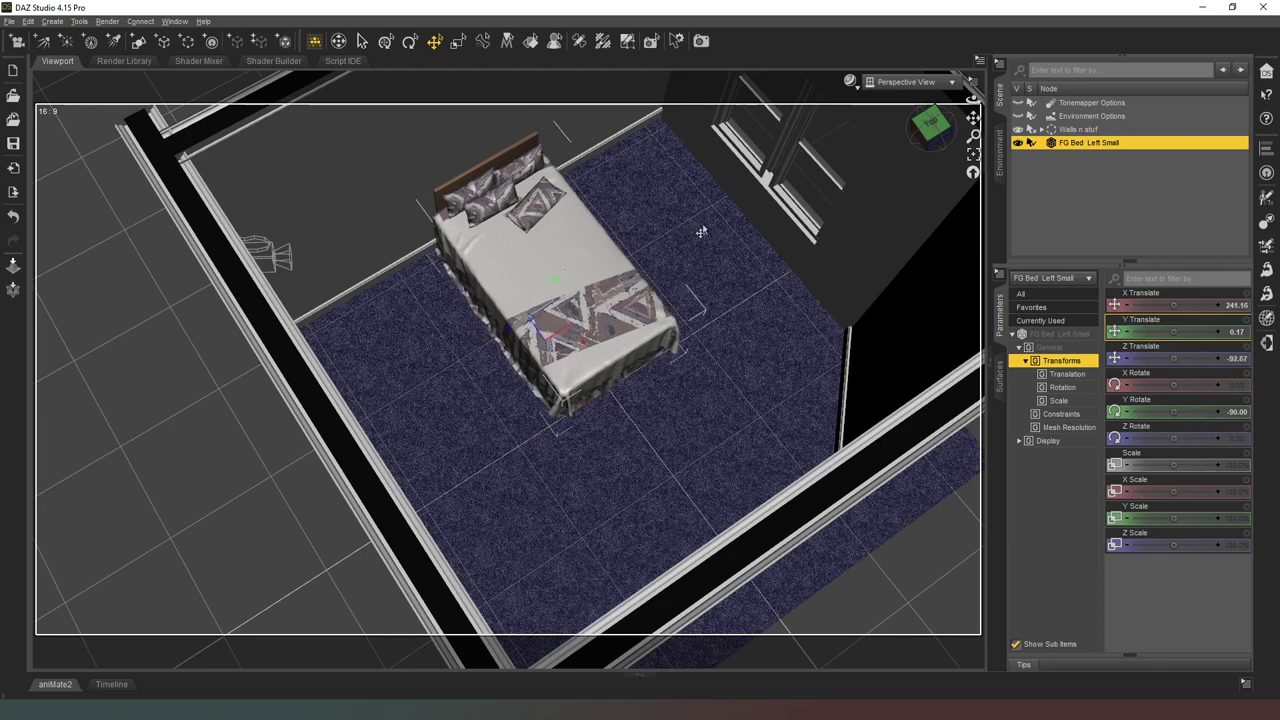
- Look at the furnished room through the Camera with the NVIDIA Iray draw style
{"action": "left_click", "coordinate": [906, 81]}
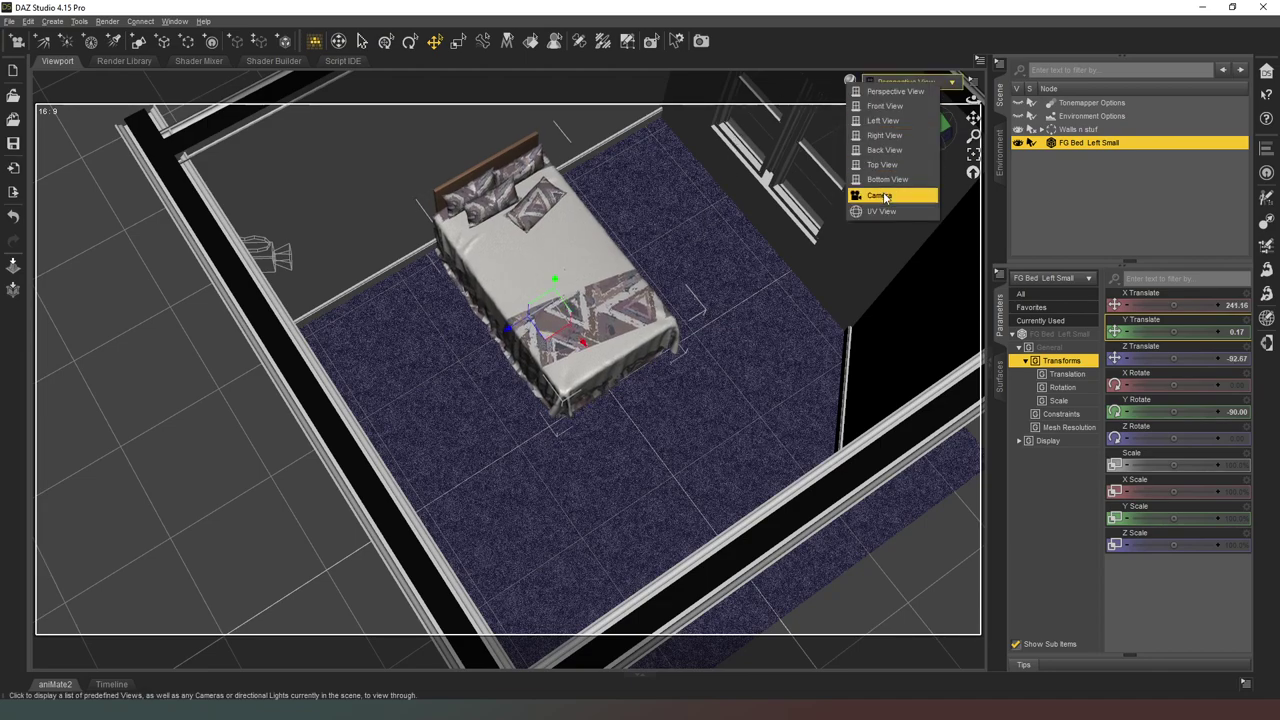
{"action": "left_click", "coordinate": [880, 195]}
{"action": "left_click", "coordinate": [850, 83]}
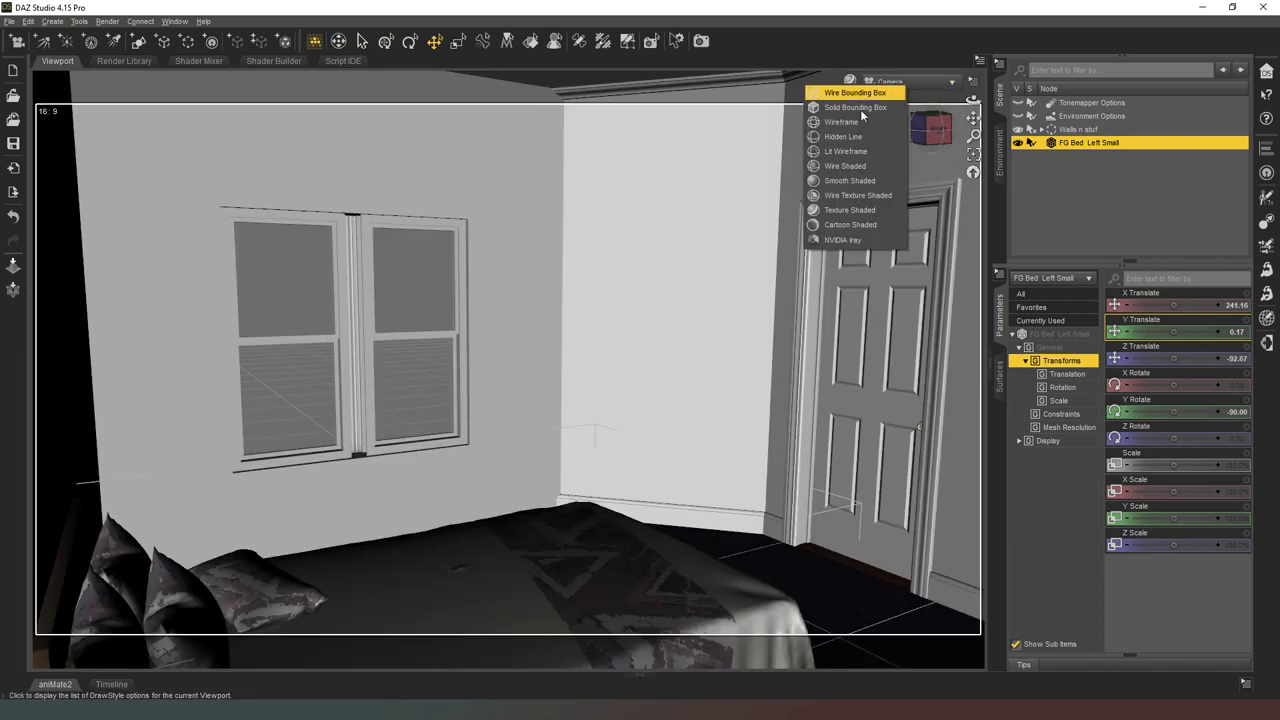
{"action": "left_click", "coordinate": [858, 224]}
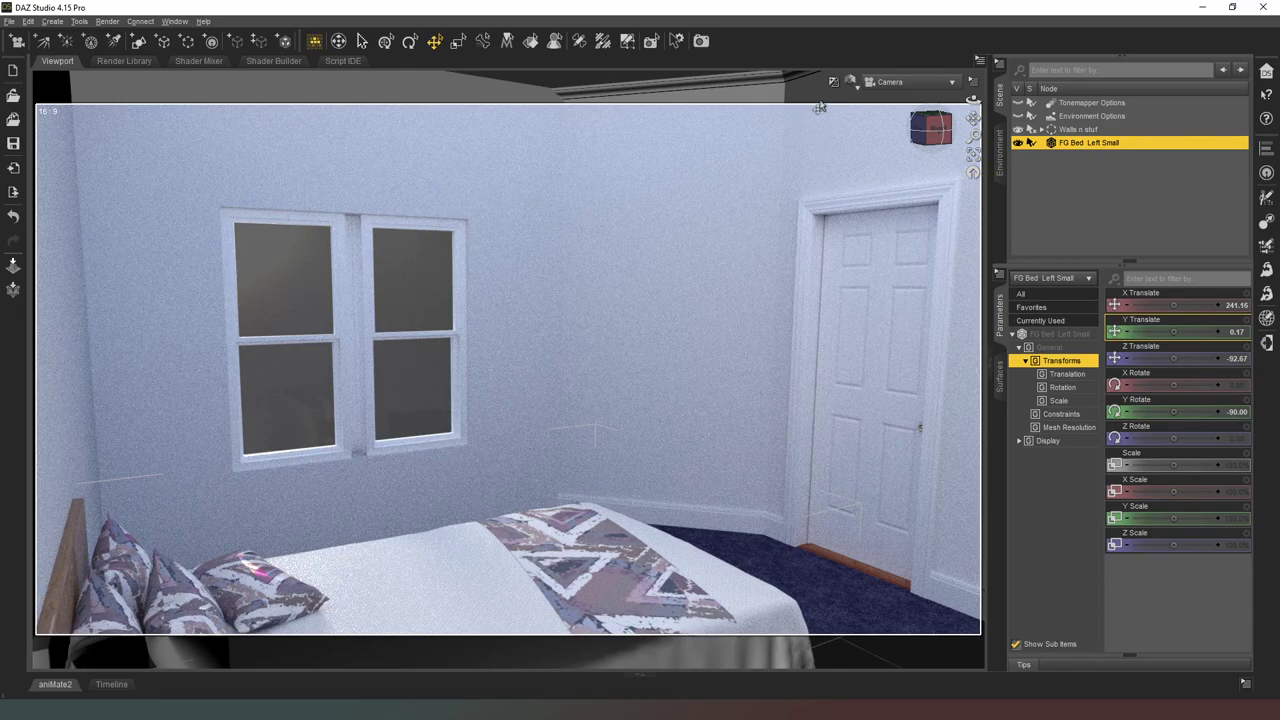
- Return the viewport to Perspective View with the Texture Shaded draw style
{"action": "left_click", "coordinate": [900, 82]}
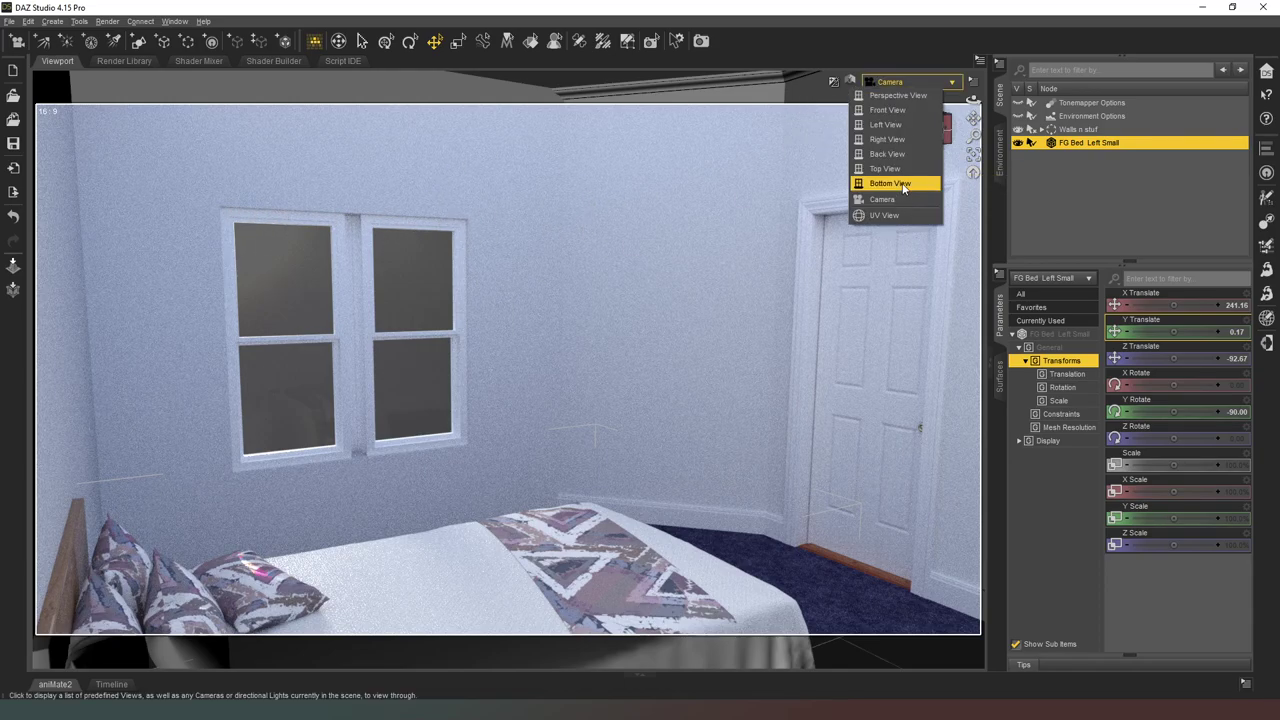
{"action": "left_click", "coordinate": [899, 96]}
{"action": "left_click", "coordinate": [850, 82]}
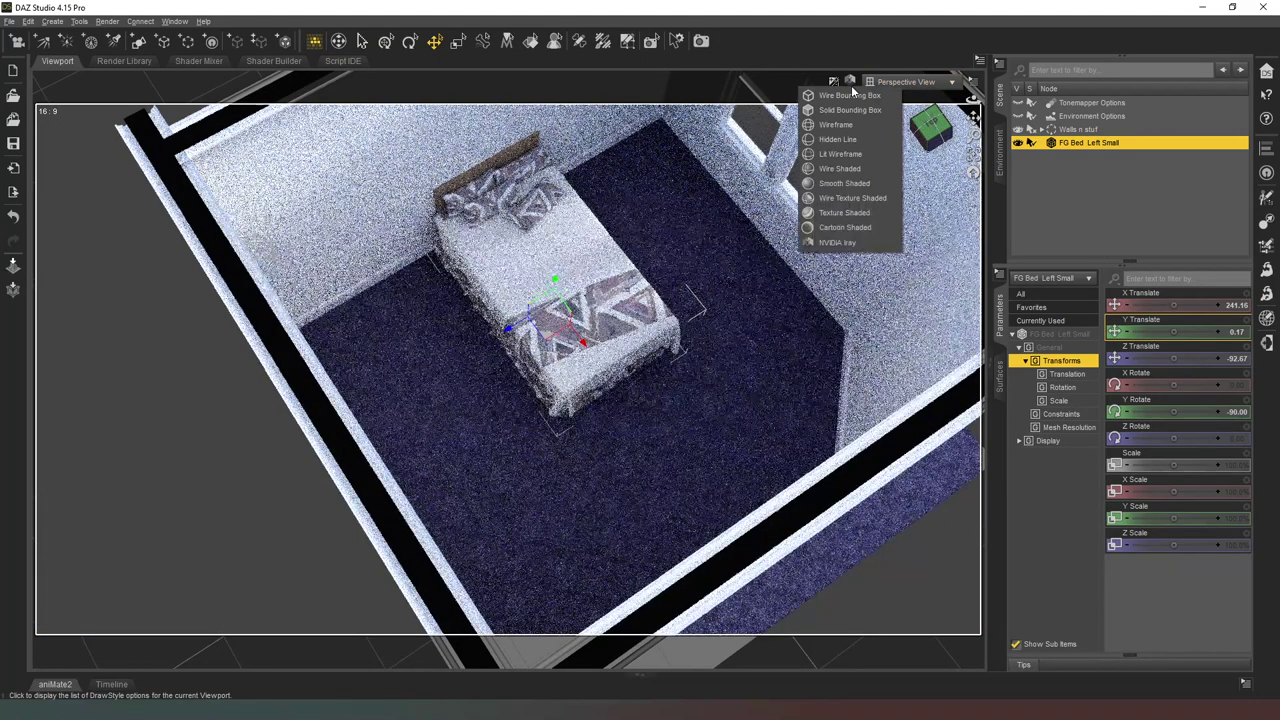
{"action": "left_click", "coordinate": [844, 212]}
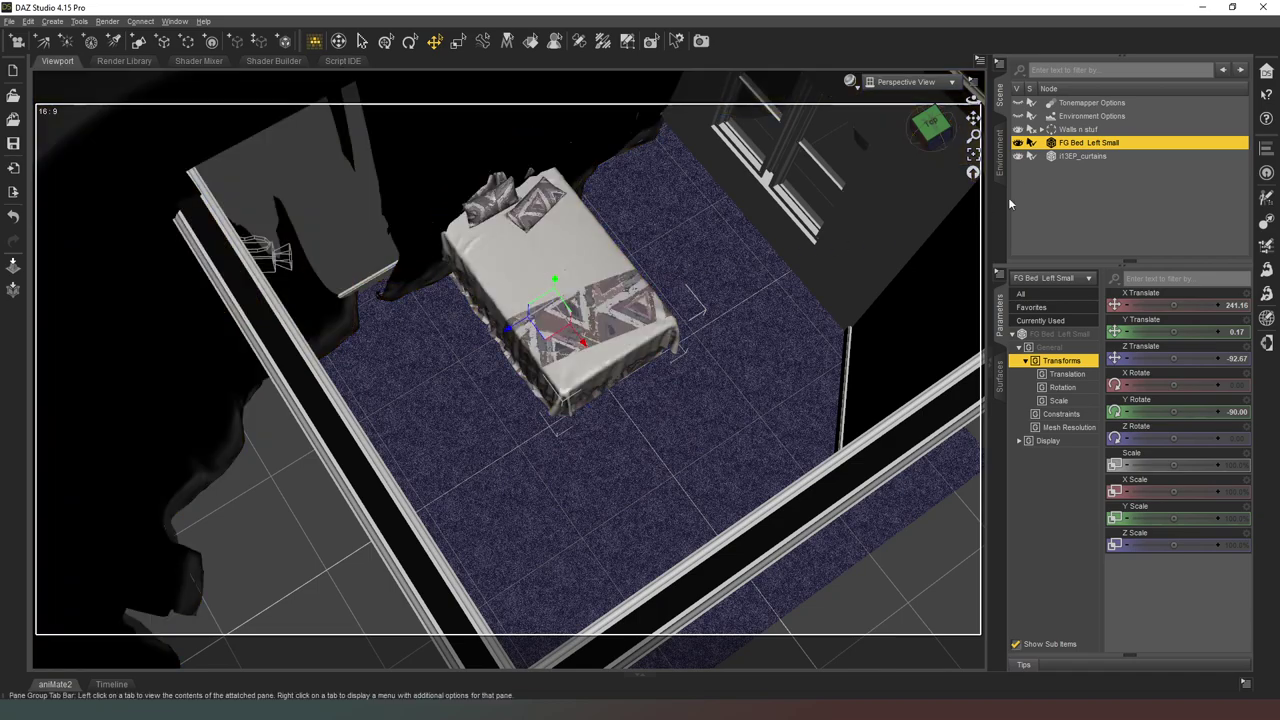
- Delete the oversized i13EP_curtains, and try CL Curtains at about X -31, Z 56 before deleting them too
{"action": "left_click", "coordinate": [1088, 157]}
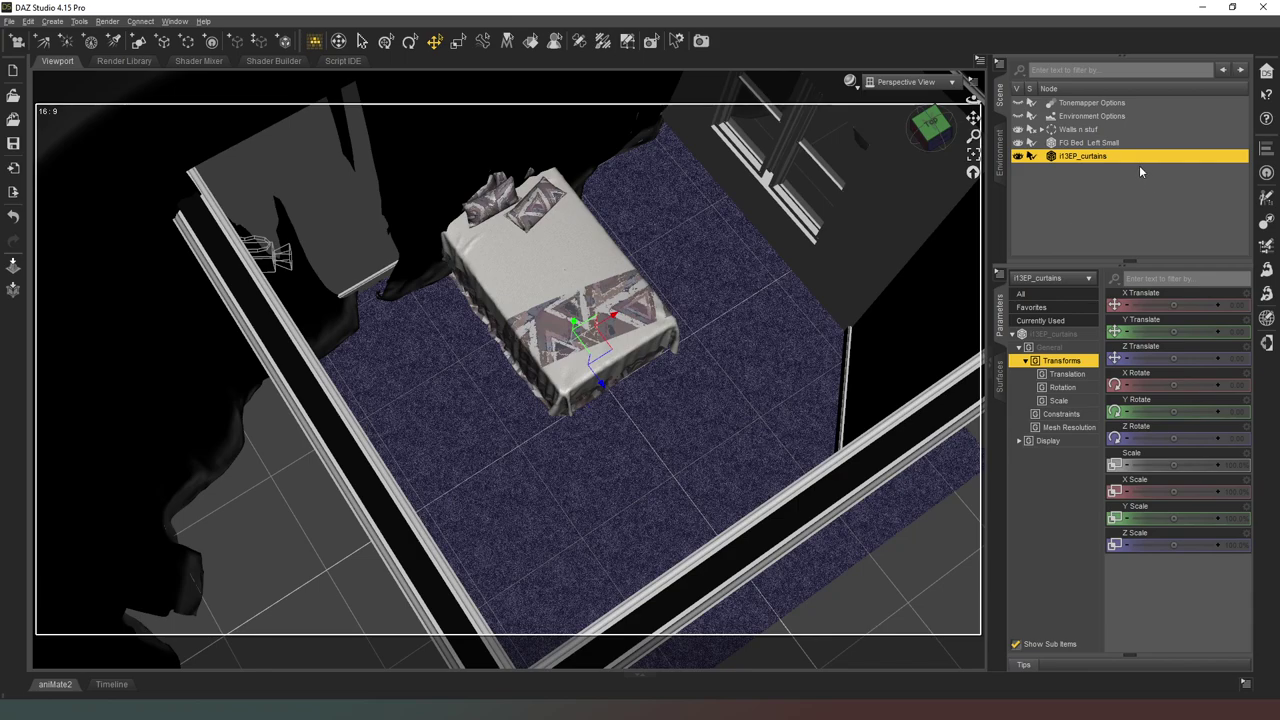
{"action": "key", "text": "Delete"}
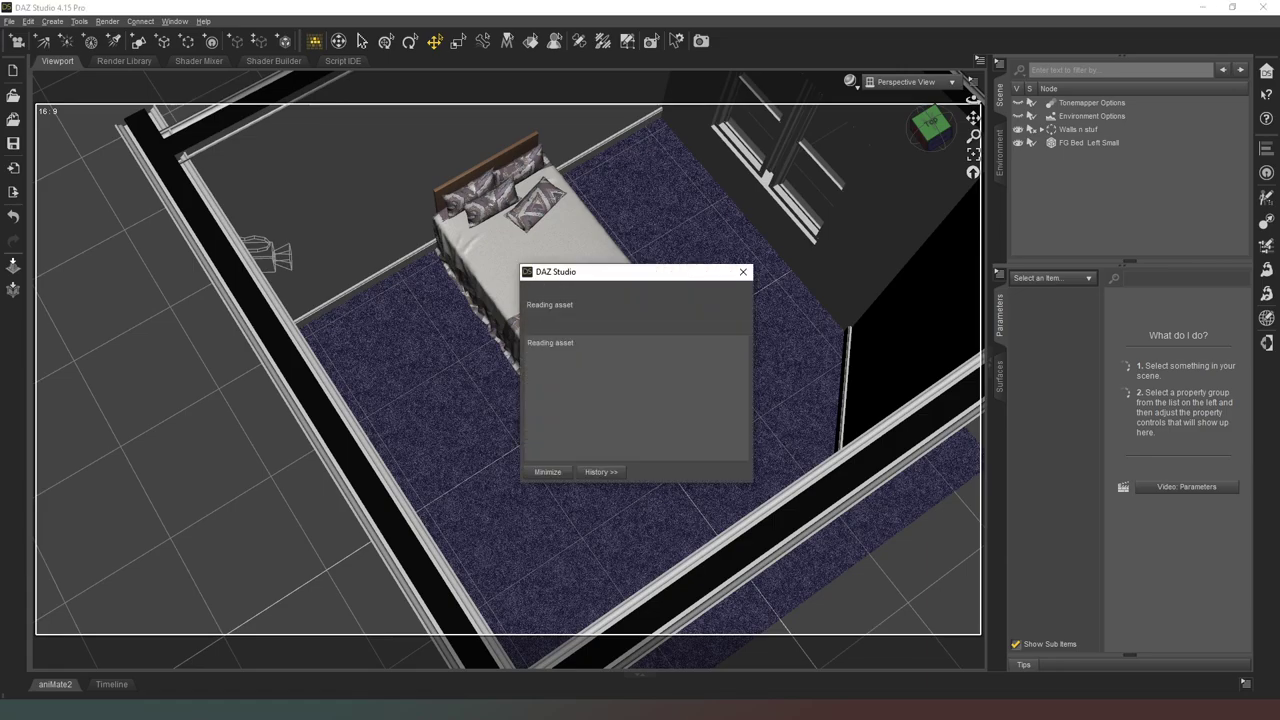
{"action": "left_click", "coordinate": [1108, 156]}
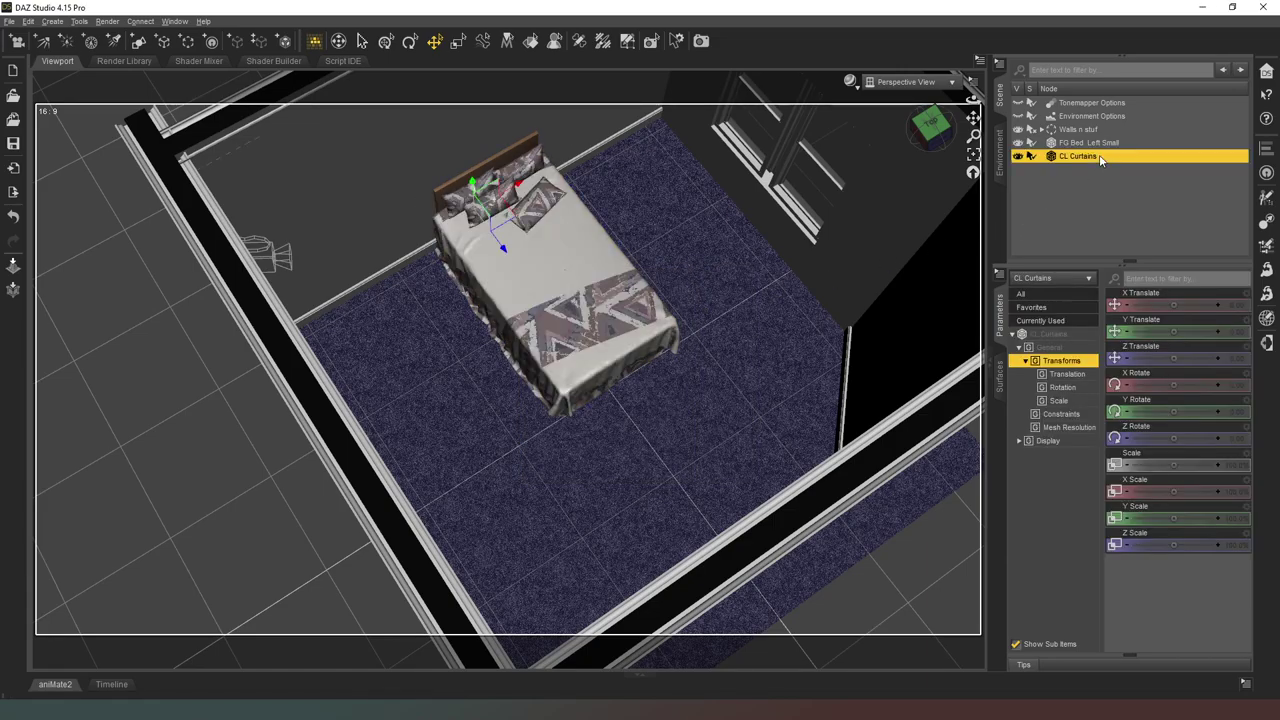
{"action": "left_click_drag", "start_coordinate": [922, 135], "coordinate": [591, 466]}
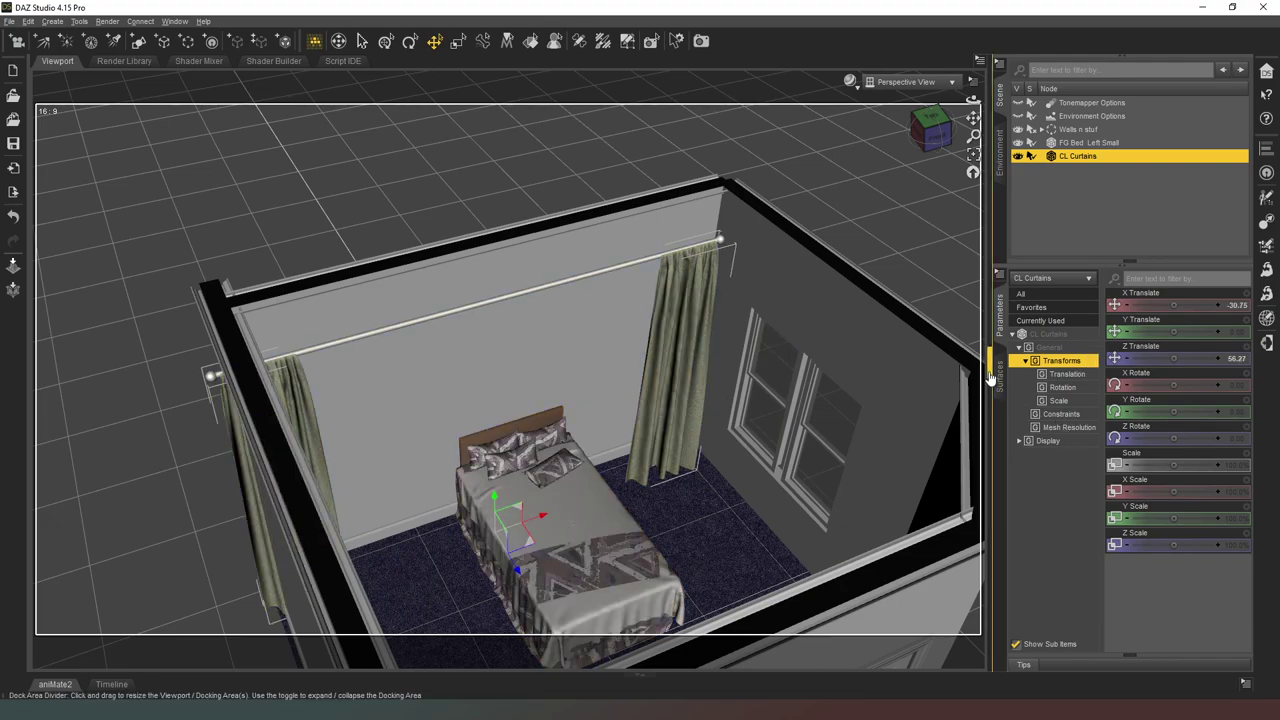
{"action": "key", "text": "Delete"}
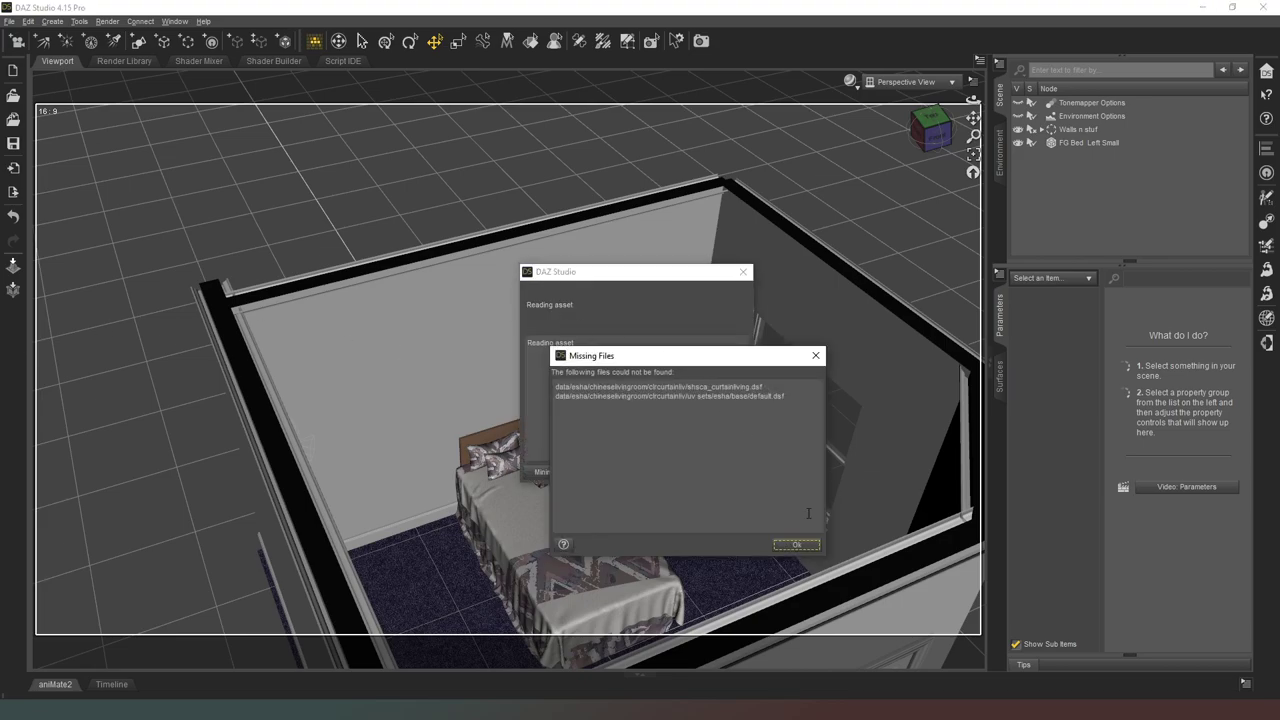
- Dismiss the missing-file notices and delete the Curtain Living Room model
{"action": "left_click", "coordinate": [794, 543]}
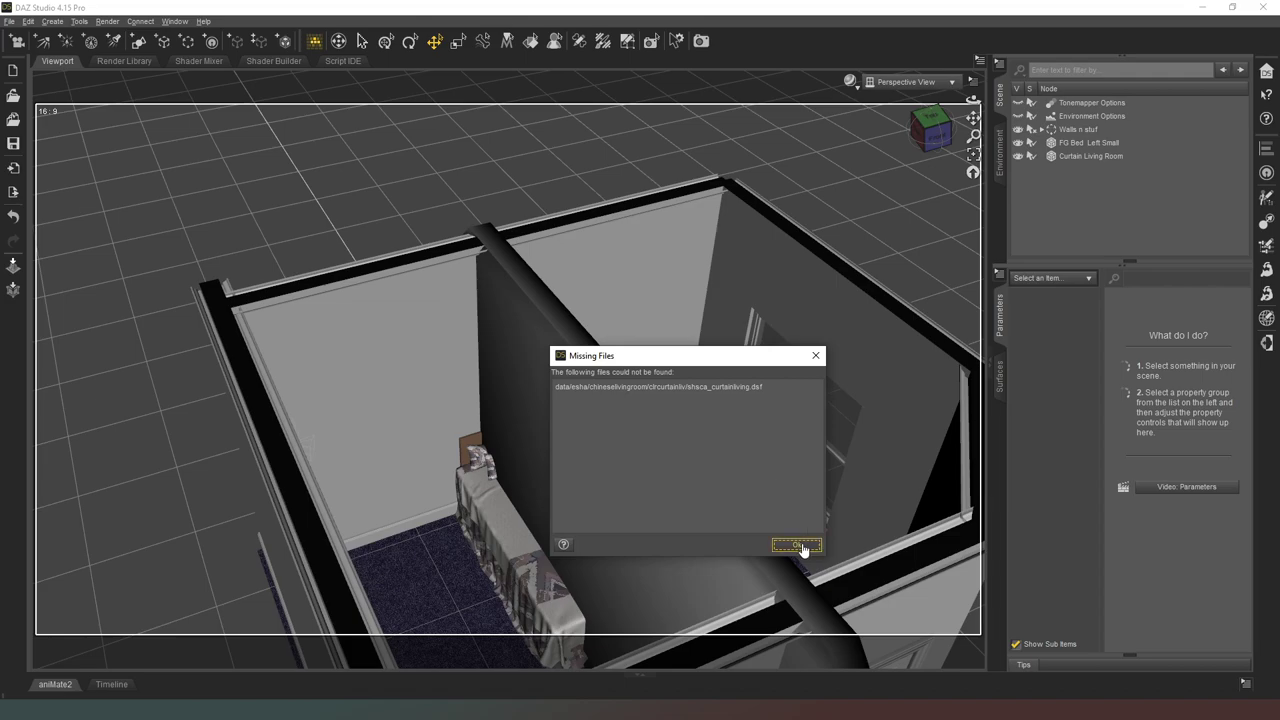
{"action": "left_click", "coordinate": [796, 545]}
{"action": "left_click", "coordinate": [704, 494]}
{"action": "key", "text": "Delete"}
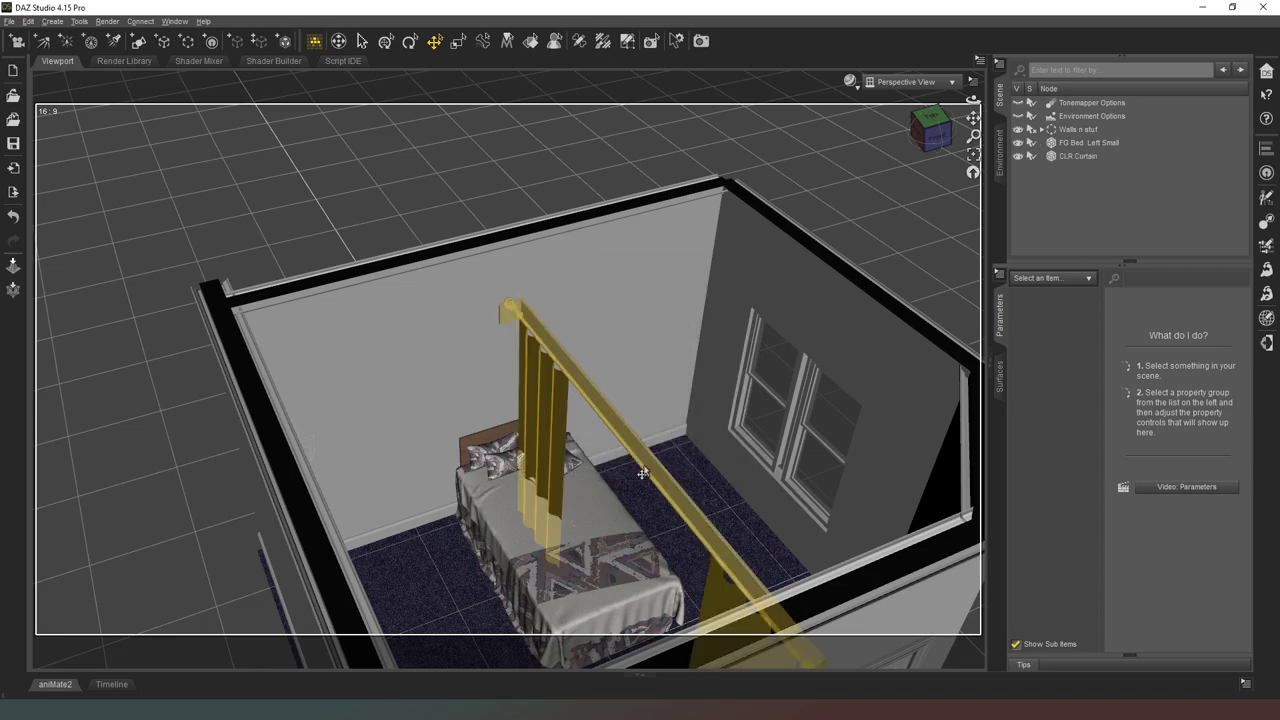
- Scale CLR Curtain to about 80% and set its Y rotation to 180
{"action": "left_click", "coordinate": [645, 470]}
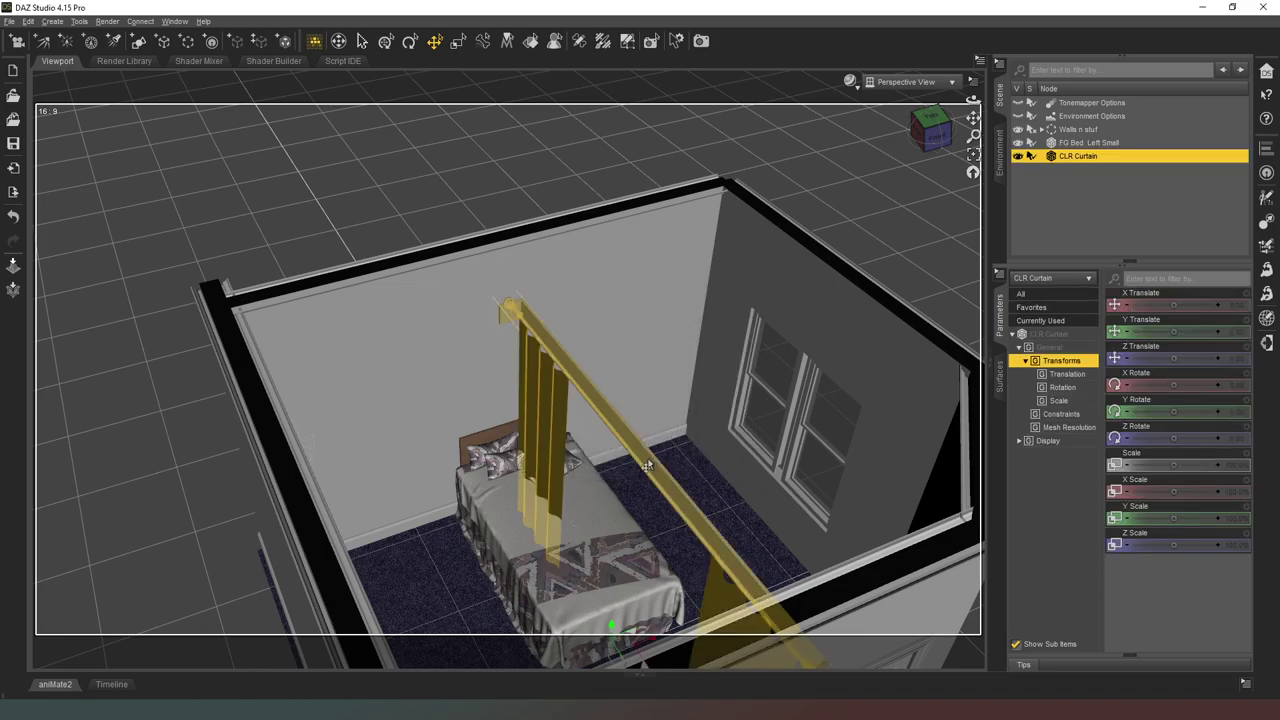
{"action": "left_click_drag", "start_coordinate": [1174, 466], "coordinate": [1151, 465]}
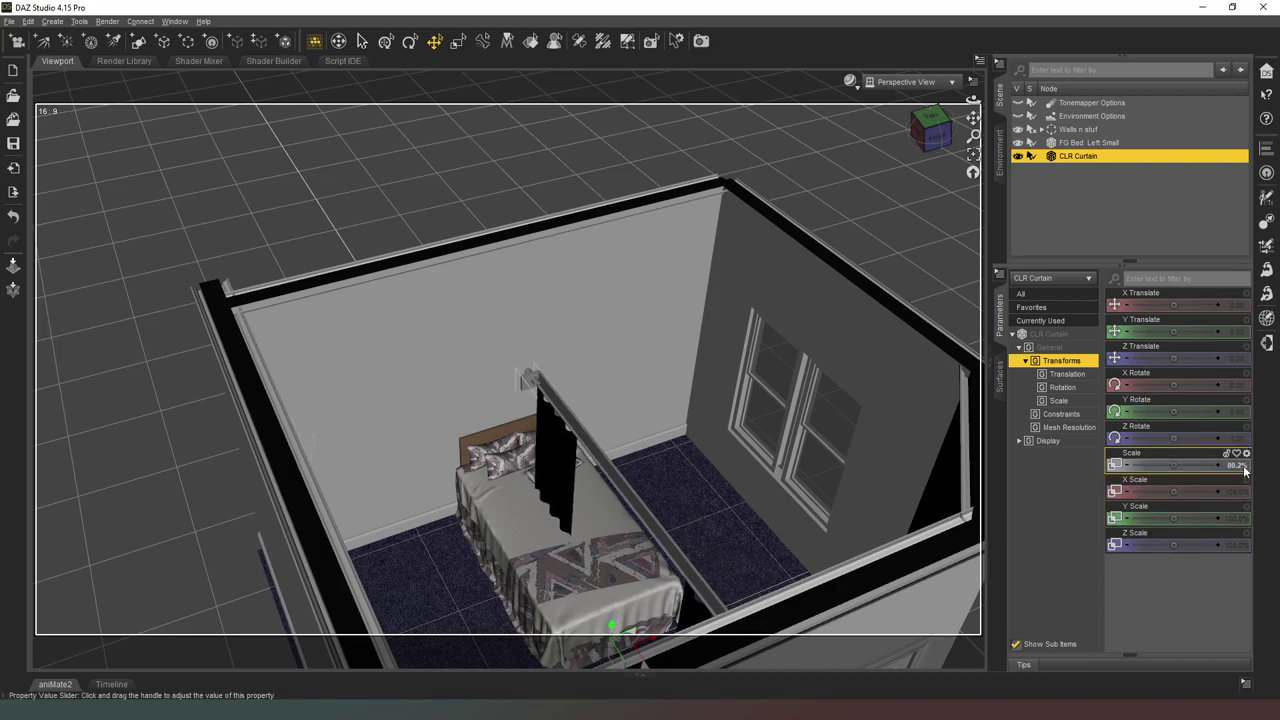
{"action": "left_click", "coordinate": [1236, 411]}
{"action": "type", "text": "180"}
{"action": "key", "text": "Return"}
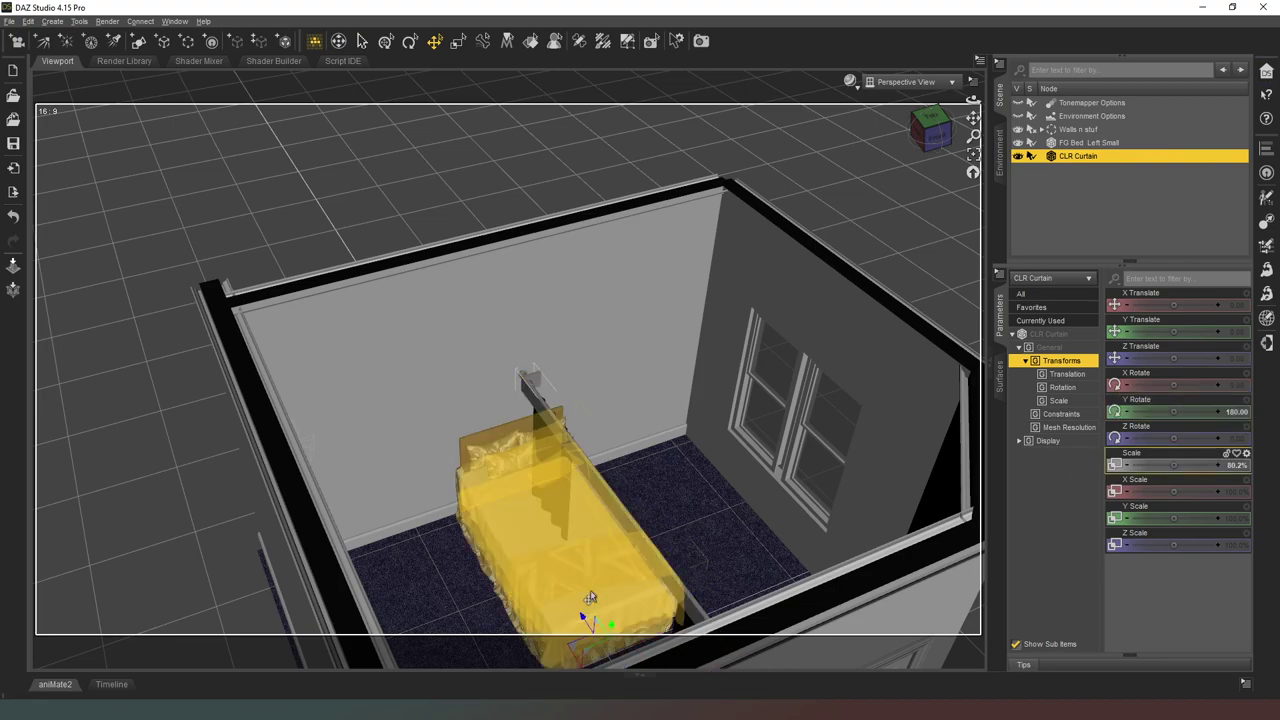
- Fit CLR Curtain over the double window by scaling it to about 63% and moving it to about X 219, Y 61, Z -74
{"action": "left_click_drag", "start_coordinate": [570, 653], "coordinate": [718, 510]}
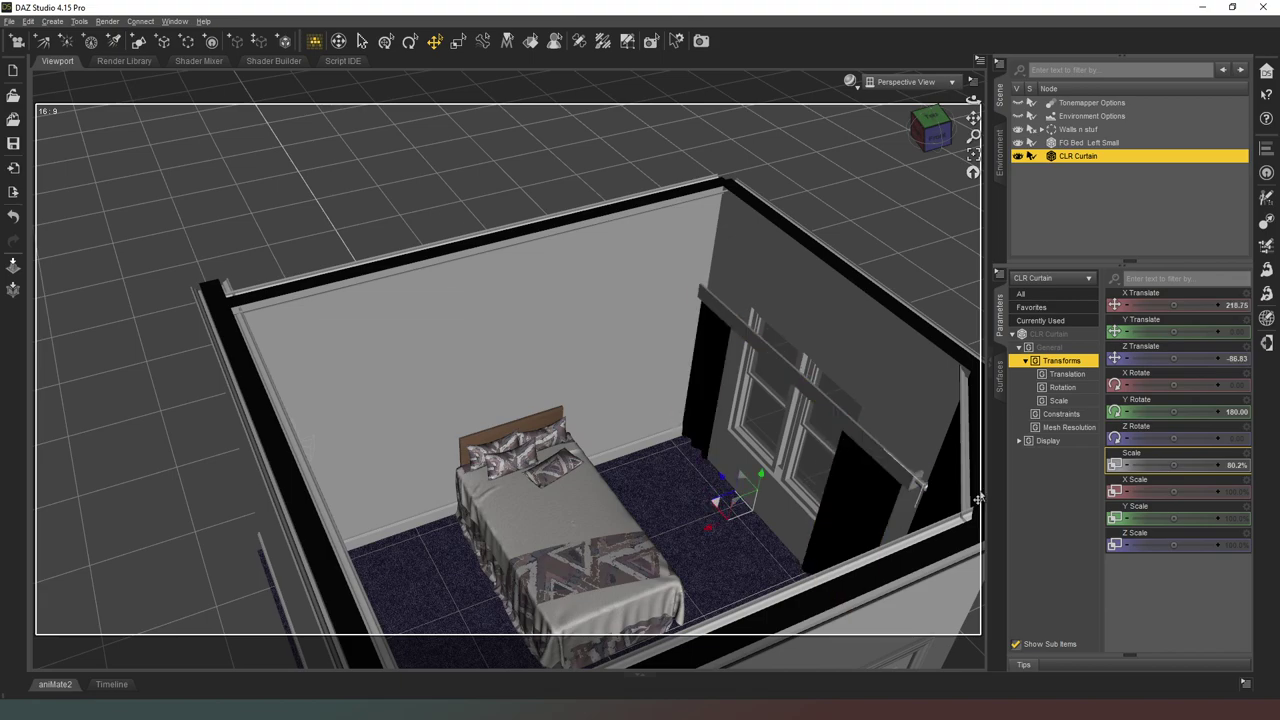
{"action": "left_click_drag", "start_coordinate": [1180, 336], "coordinate": [1208, 336]}
{"action": "mouse_move", "coordinate": [1160, 465]}
{"action": "left_mouse_down"}
{"action": "mouse_move", "coordinate": [1136, 465]}
{"action": "mouse_move", "coordinate": [1156, 465]}
{"action": "left_mouse_up"}
{"action": "mouse_move", "coordinate": [931, 130]}
{"action": "left_mouse_down"}
{"action": "mouse_move", "coordinate": [920, 142]}
{"action": "mouse_move", "coordinate": [936, 132]}
{"action": "left_mouse_up"}
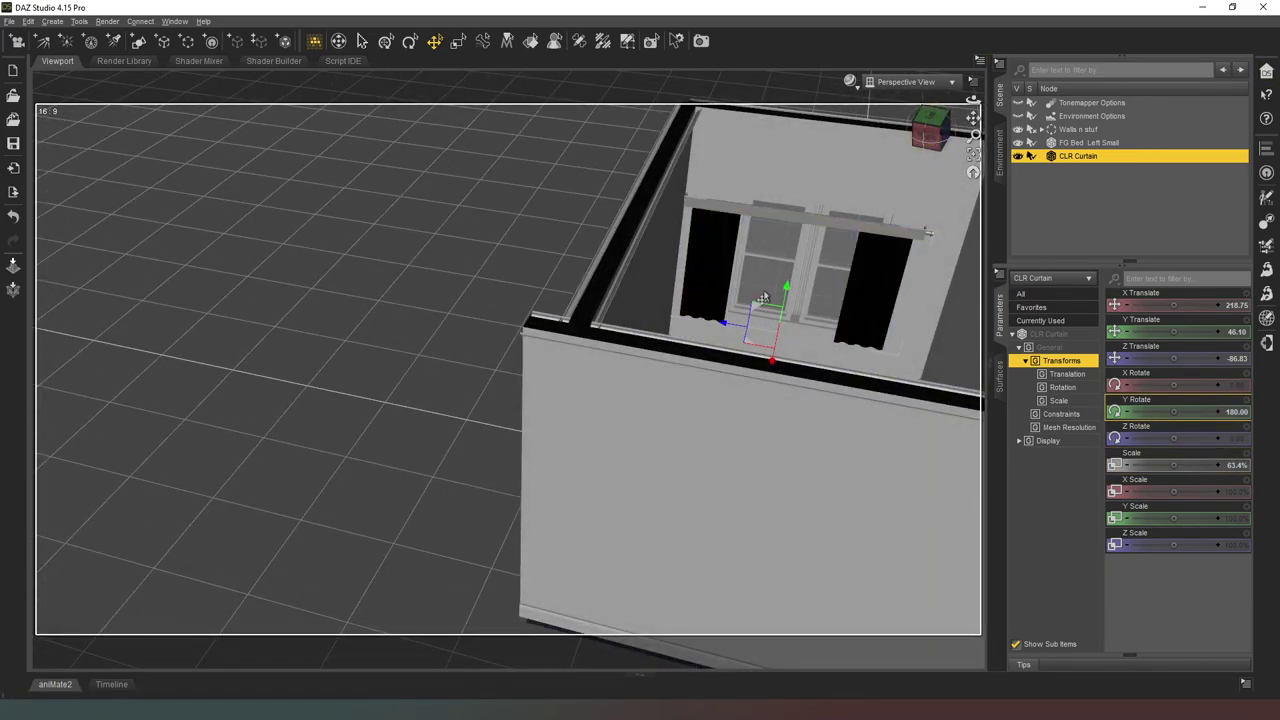
{"action": "left_click_drag", "start_coordinate": [757, 308], "coordinate": [768, 302]}
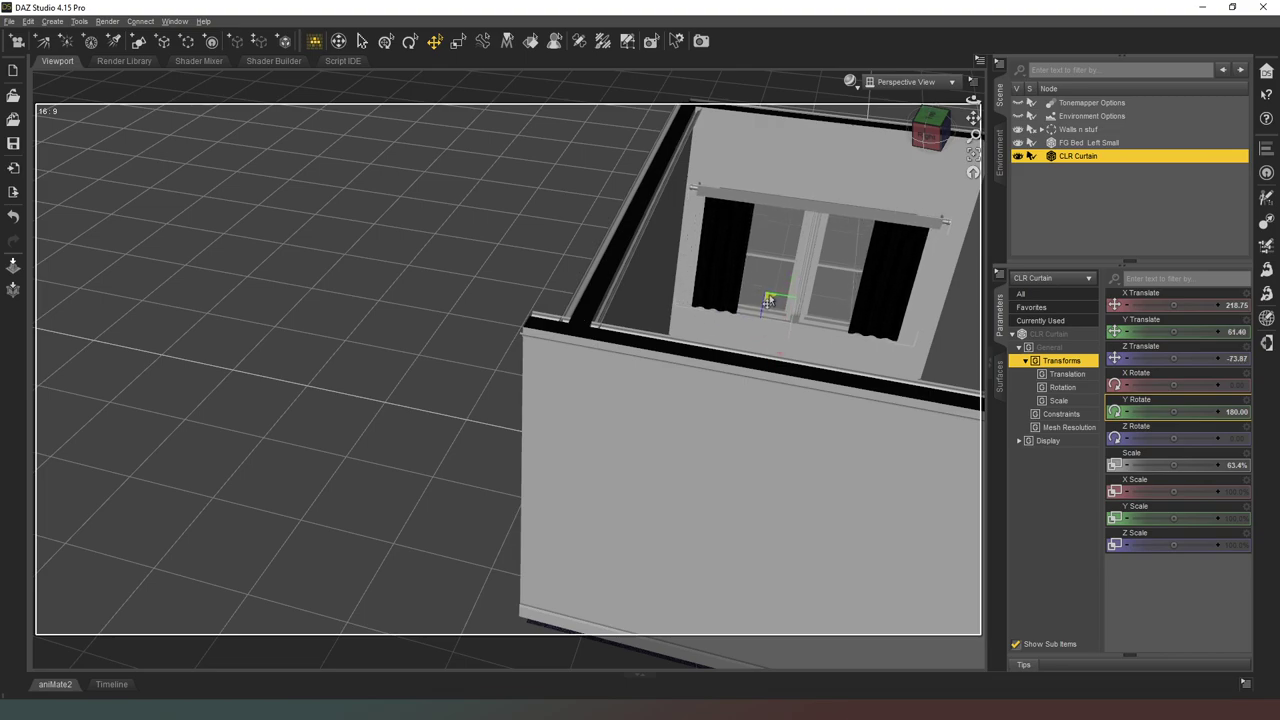
- Show the curtain from inside the room and select its Drape surface for material editing
{"action": "left_click", "coordinate": [928, 118]}
{"action": "left_click_drag", "start_coordinate": [930, 128], "coordinate": [975, 121]}
{"action": "left_click_drag", "start_coordinate": [885, 128], "coordinate": [878, 128]}
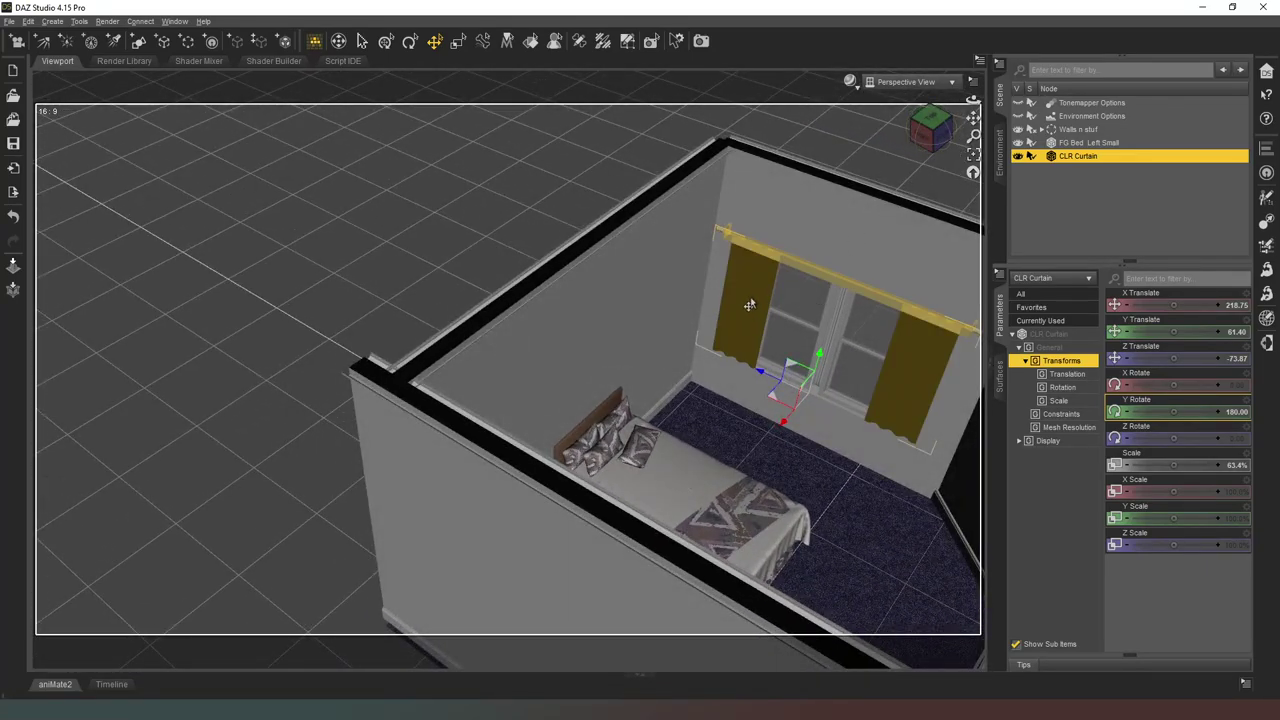
{"action": "left_click", "coordinate": [1000, 378]}
{"action": "left_click", "coordinate": [1013, 345]}
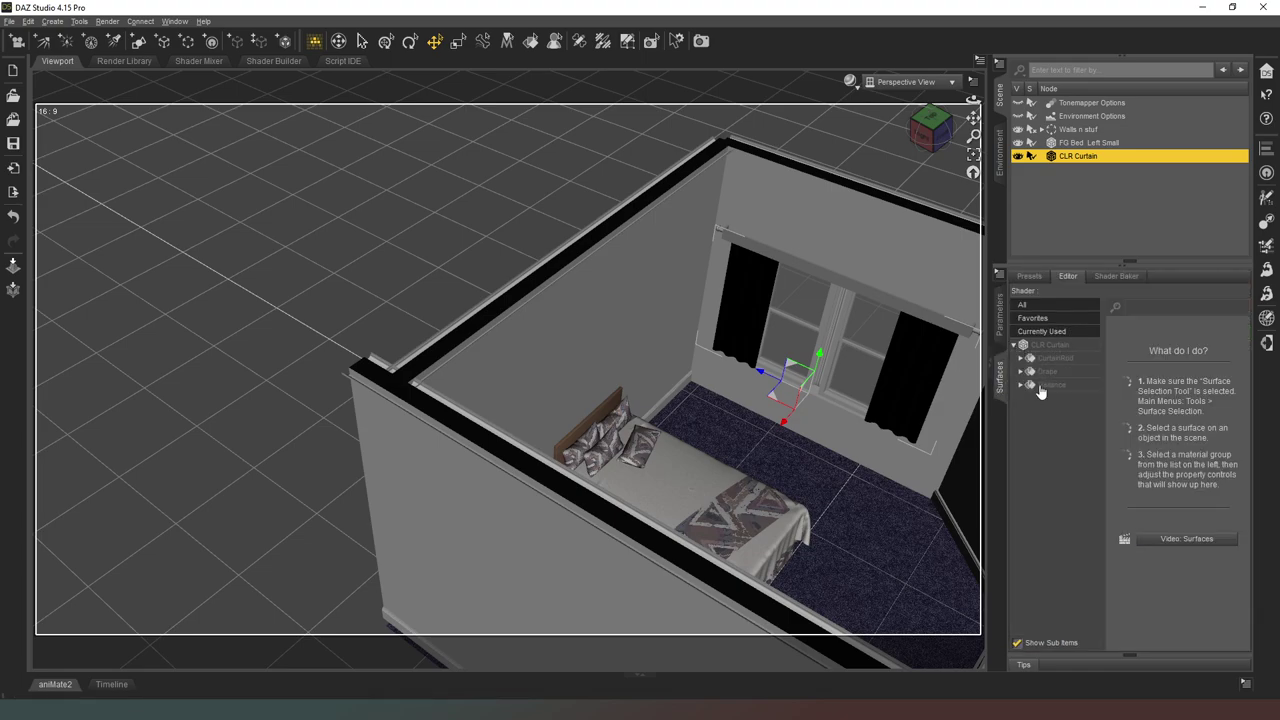
{"action": "left_click", "coordinate": [1048, 371]}
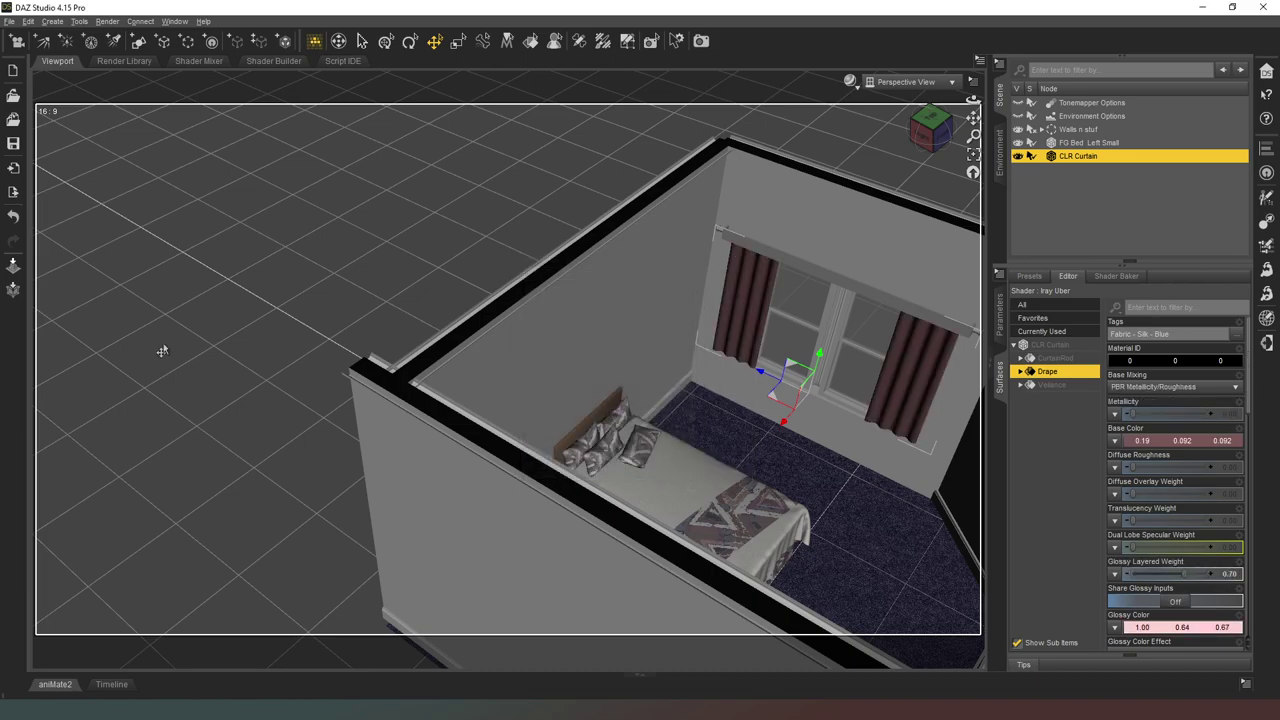
{"action": "left_click_drag", "start_coordinate": [916, 116], "coordinate": [972, 119]}
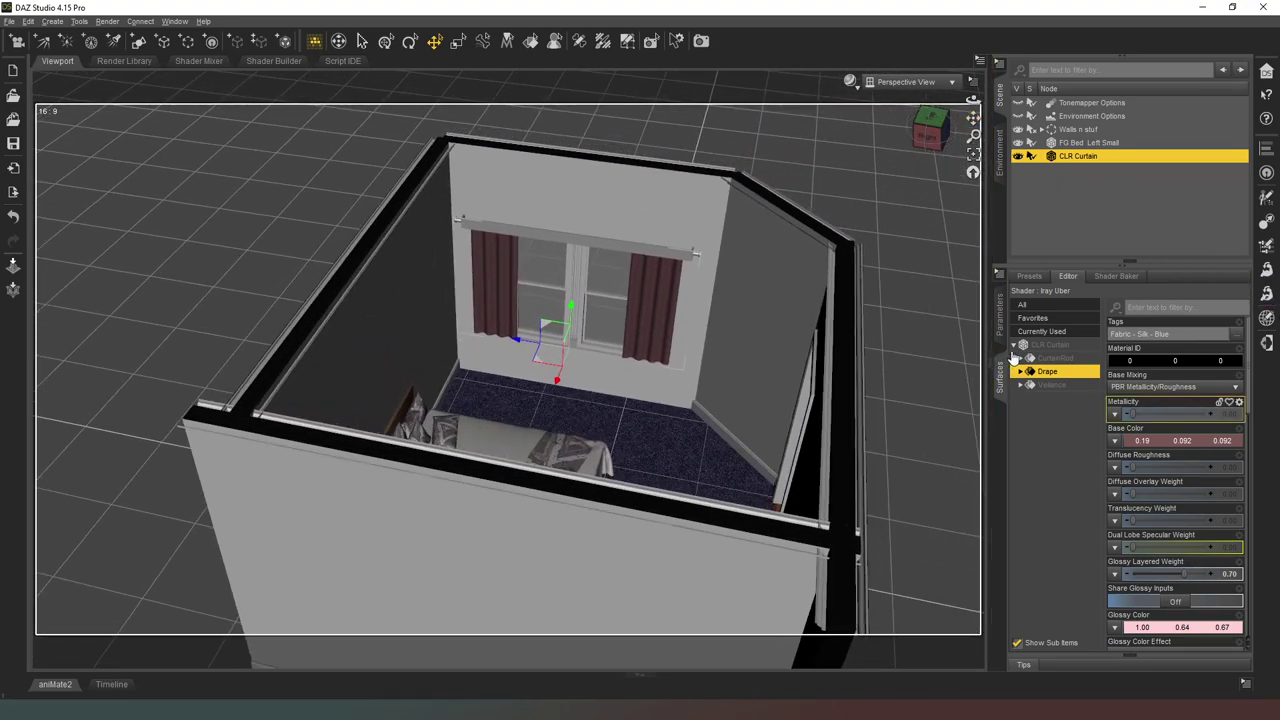
{"action": "left_click", "coordinate": [1014, 345]}
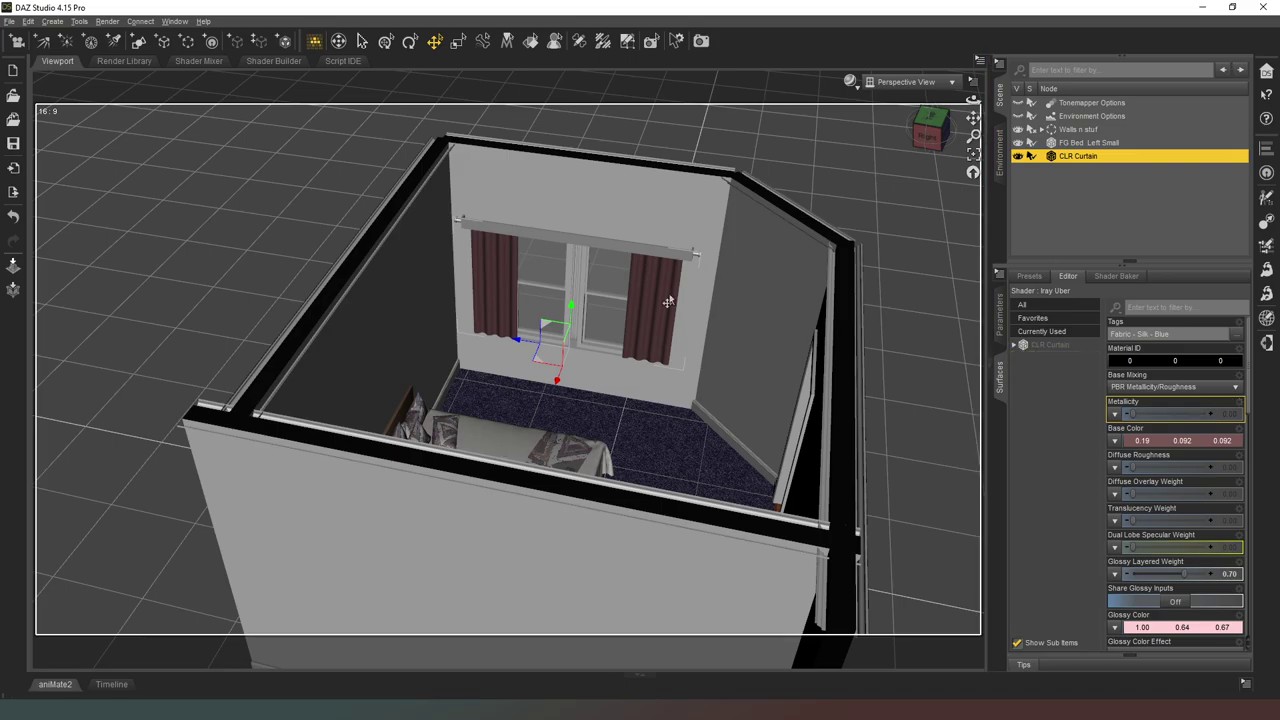
{"action": "left_click_drag", "start_coordinate": [928, 131], "coordinate": [904, 96]}
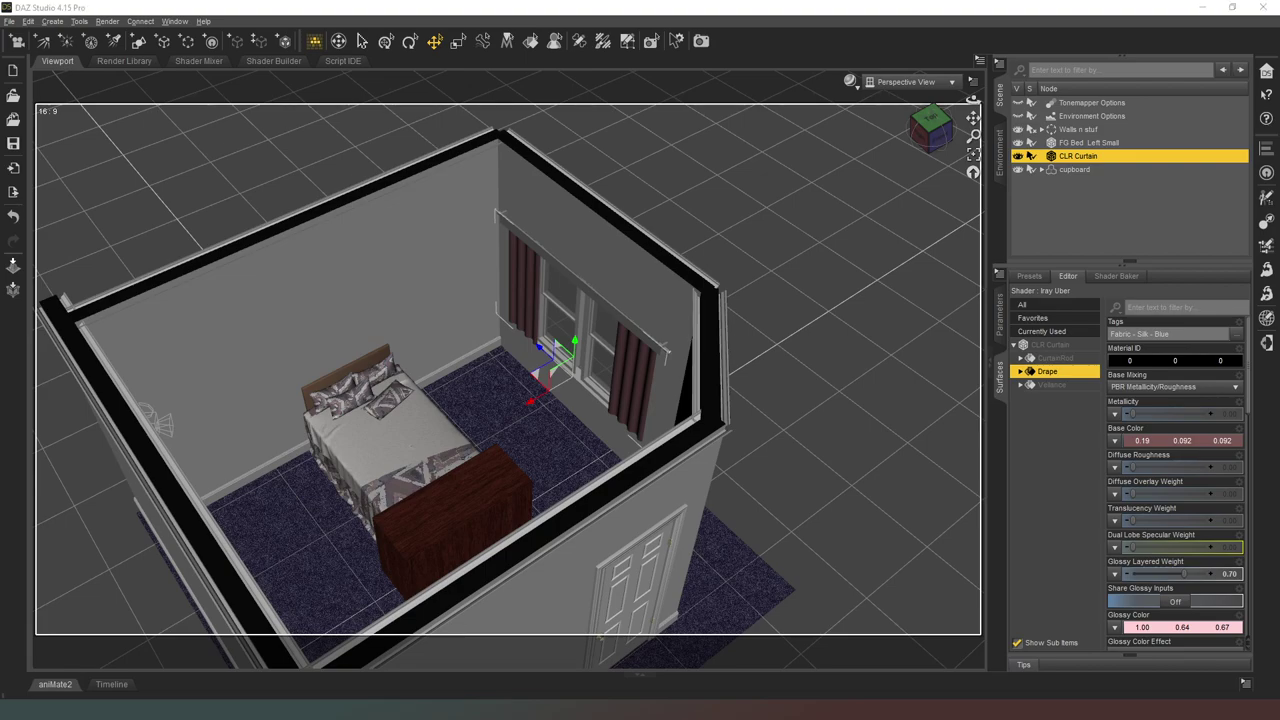
- Select the Cupboard Center at the foot of the bed and show its transform parameters
{"action": "left_click_drag", "start_coordinate": [925, 132], "coordinate": [952, 384]}
{"action": "left_click", "coordinate": [628, 482]}
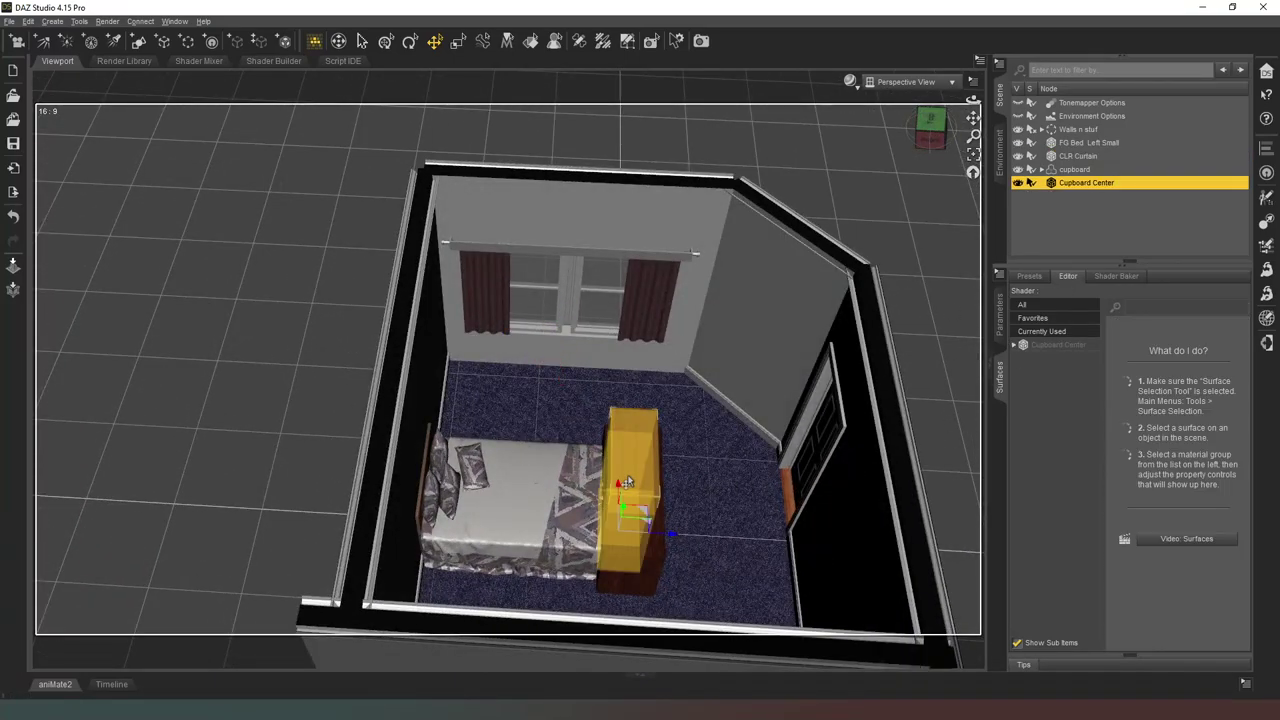
{"action": "left_click", "coordinate": [999, 315]}
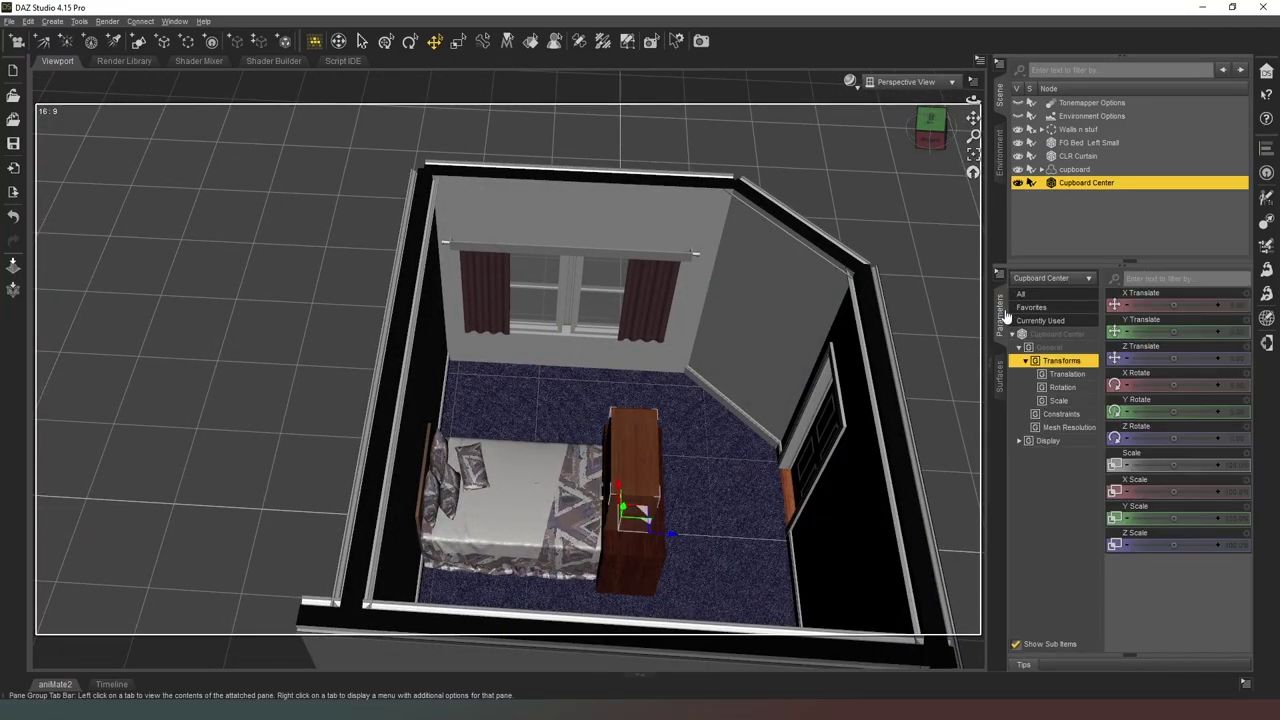
- Try Y rotations of 45 and 135 degrees on the Cupboard Center
{"action": "left_click", "coordinate": [1187, 412]}
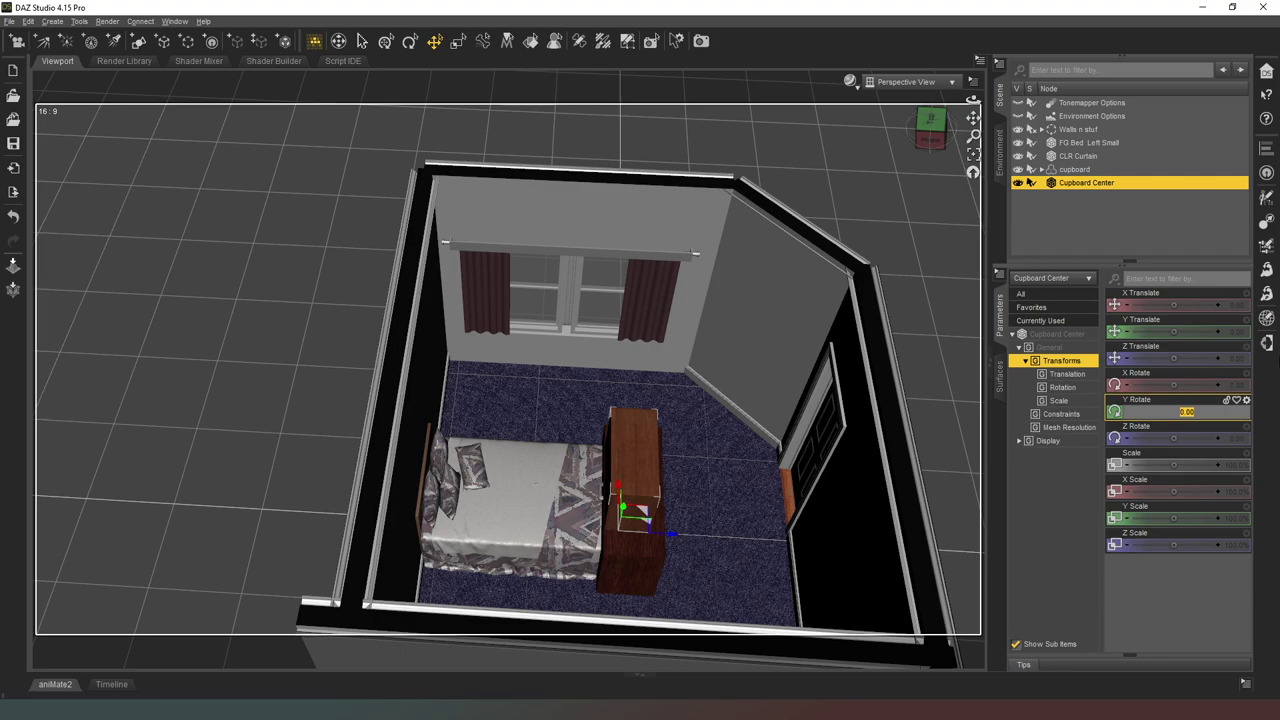
{"action": "type", "text": "7445"}
{"action": "key", "text": "Return"}
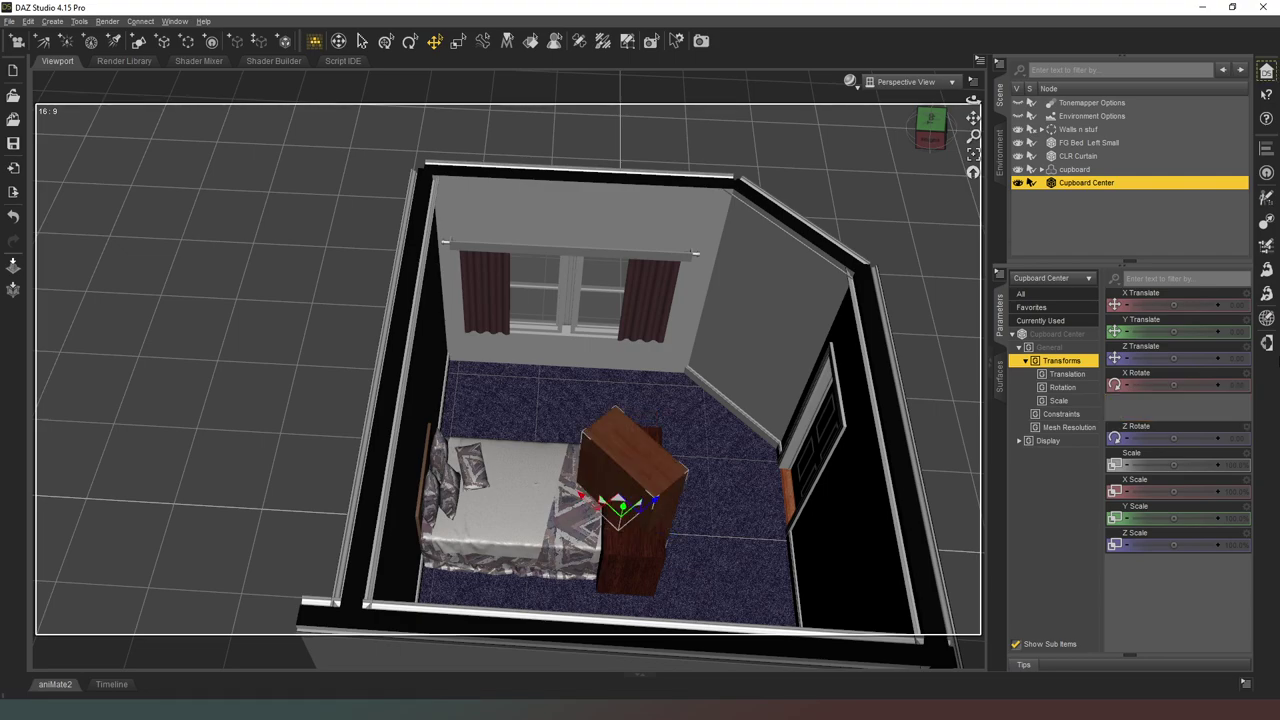
{"action": "left_click", "coordinate": [1242, 412]}
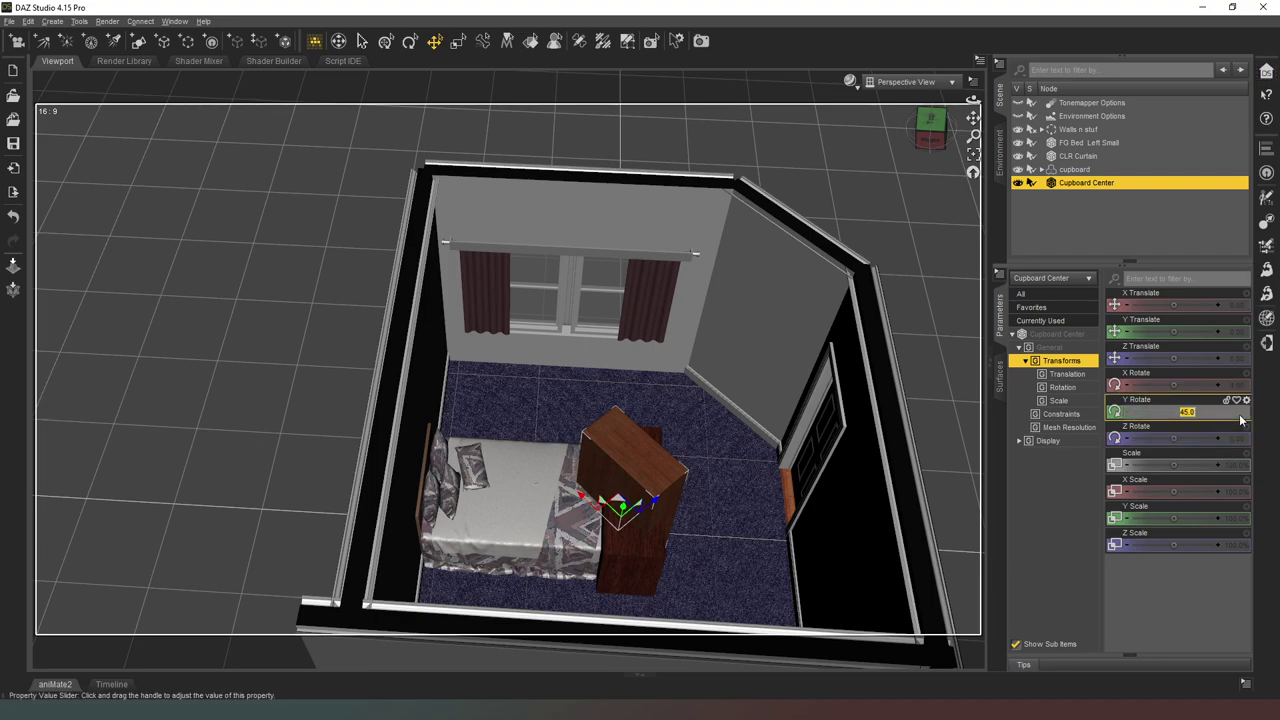
{"action": "type", "text": "135"}
{"action": "key", "text": "Return"}
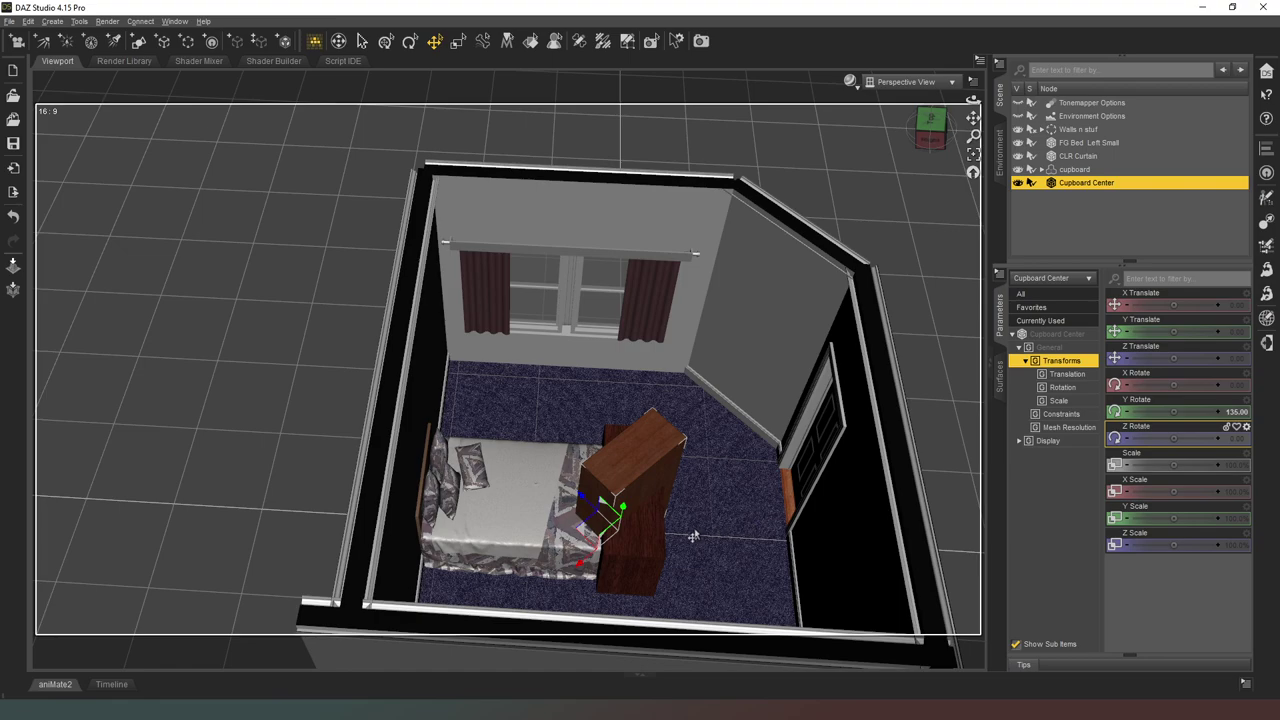
- Set the Cupboard Center's Y rotation to 225 and move it to the angled wall at about X 150, Z 119
{"action": "left_click_drag", "start_coordinate": [1174, 410], "coordinate": [1198, 412]}
{"action": "left_click", "coordinate": [1240, 412]}
{"action": "type", "text": "225"}
{"action": "key", "text": "Return"}
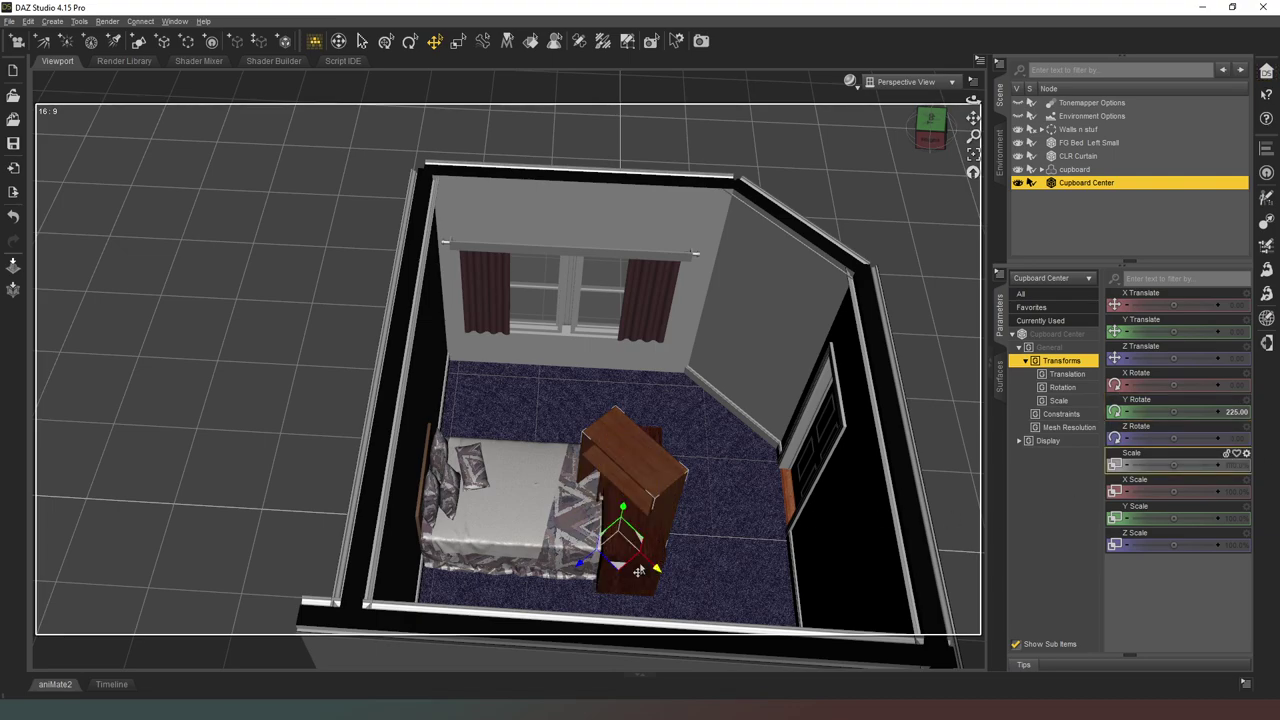
{"action": "left_click_drag", "start_coordinate": [622, 560], "coordinate": [722, 450]}
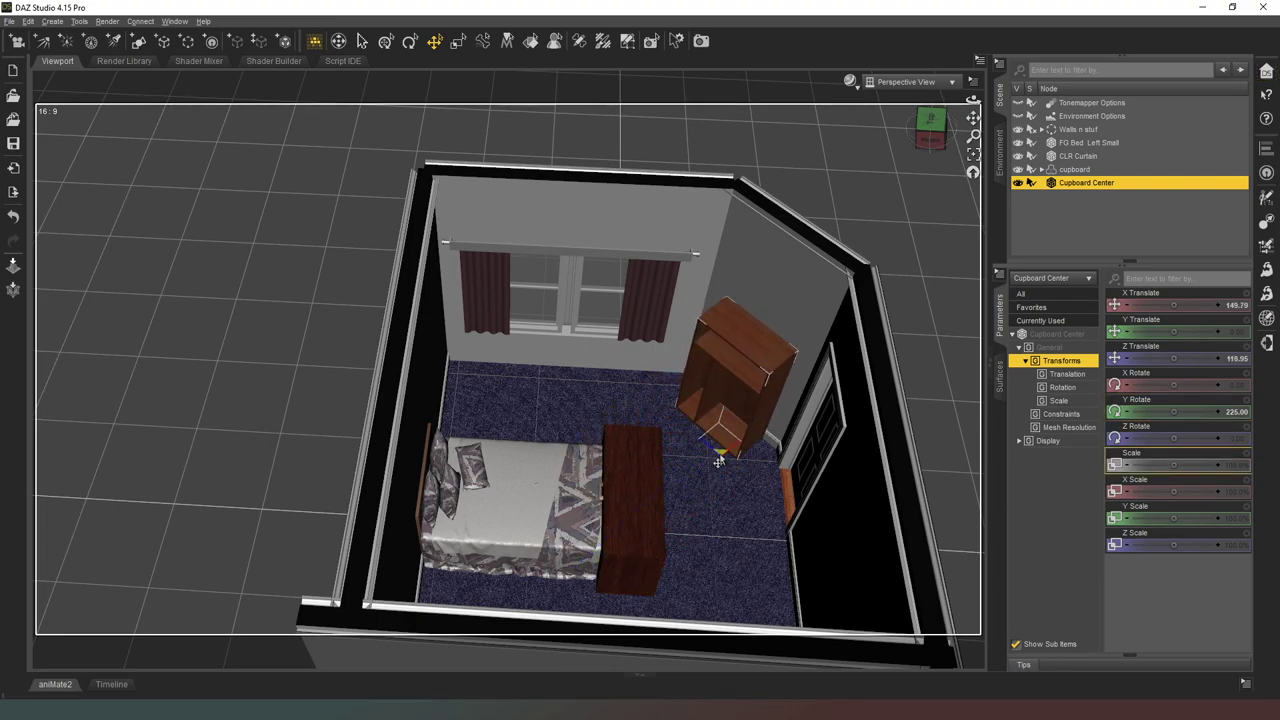
- Set the Y rotation of the cupboard with drawers to 180 degrees
{"action": "left_click", "coordinate": [646, 508]}
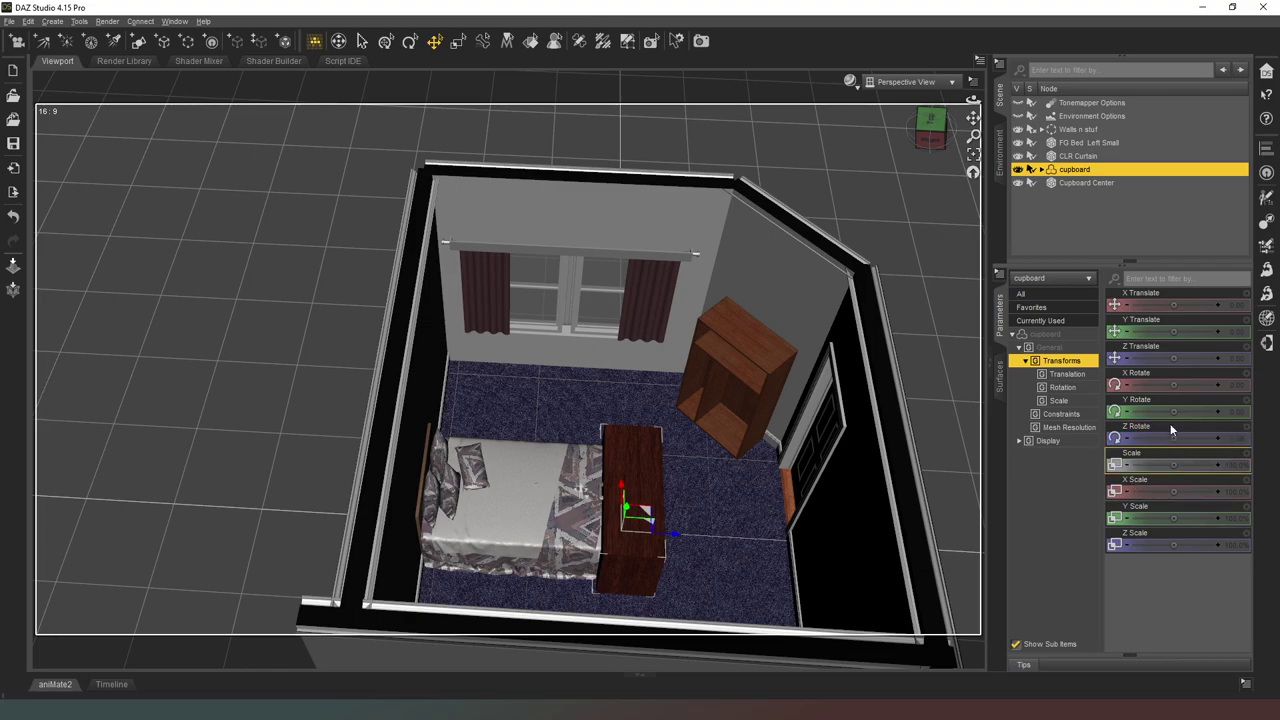
{"action": "left_click_drag", "start_coordinate": [1173, 411], "coordinate": [1228, 411]}
{"action": "left_click", "coordinate": [1243, 413]}
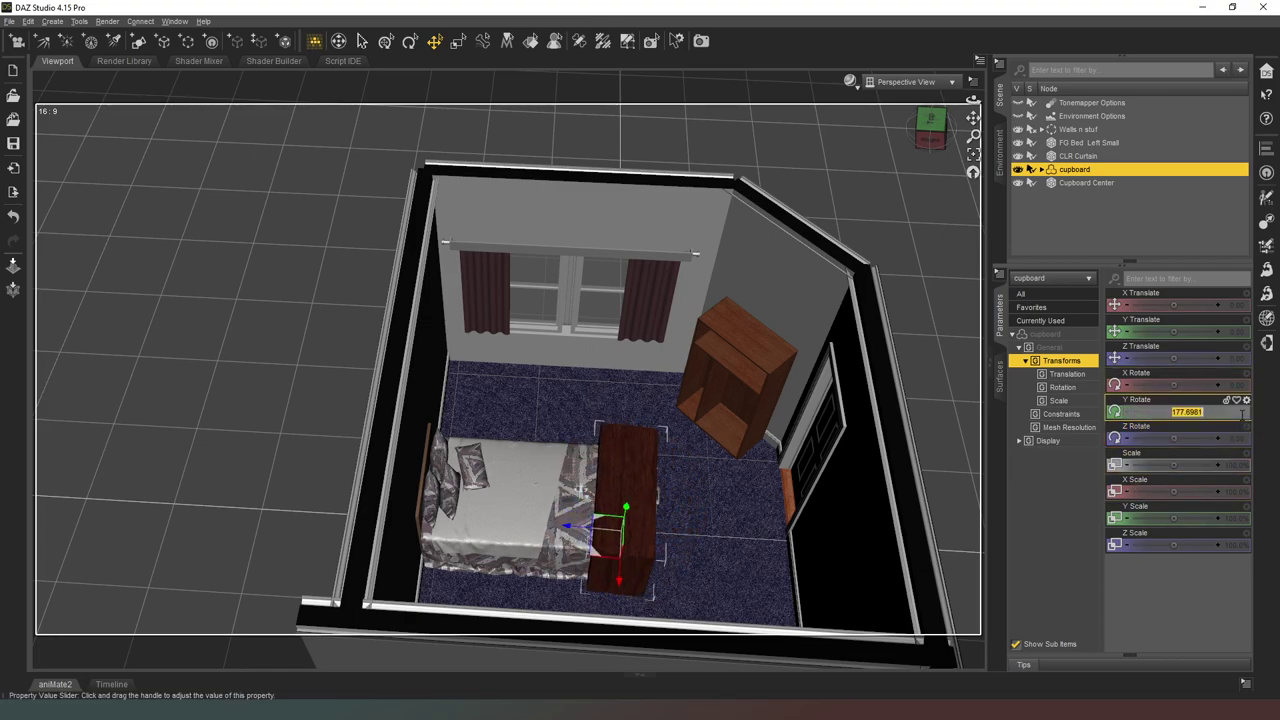
{"action": "type", "text": "180"}
{"action": "key", "text": "Return"}
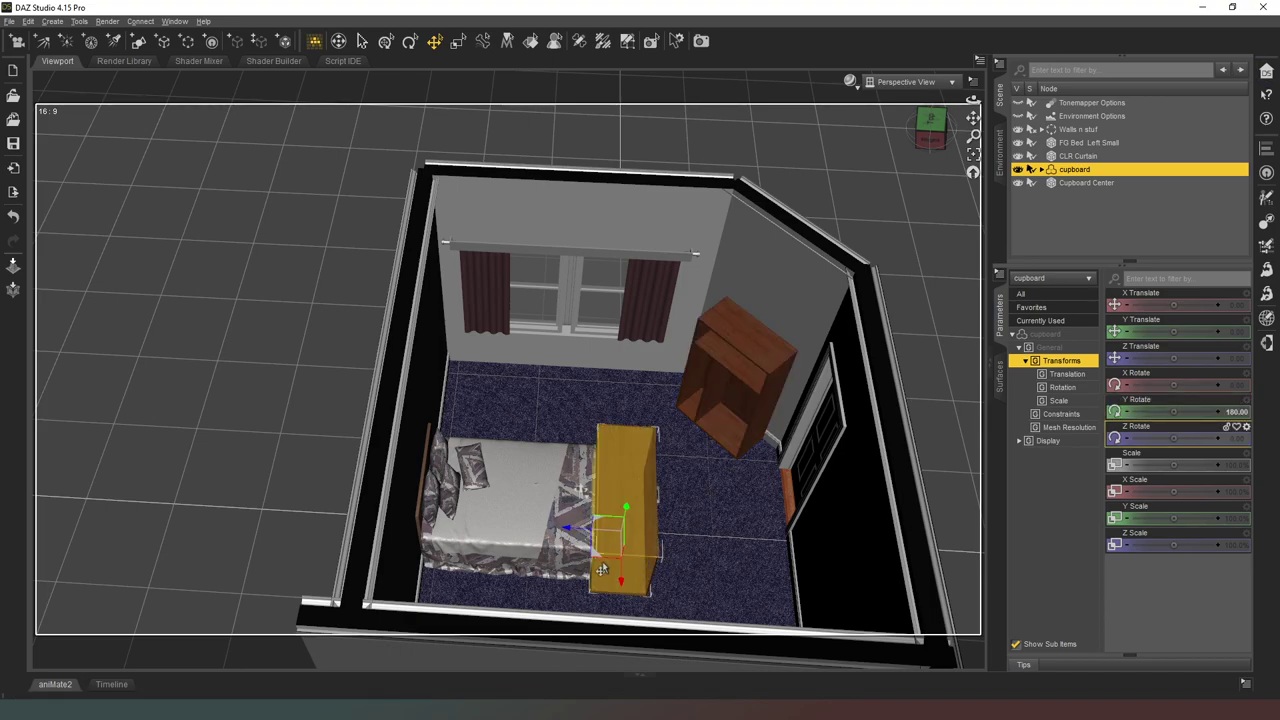
- Move the cupboard with drawers against the headboard wall beside the bed, to about X 137, Z -180
{"action": "left_click_drag", "start_coordinate": [588, 562], "coordinate": [428, 366]}
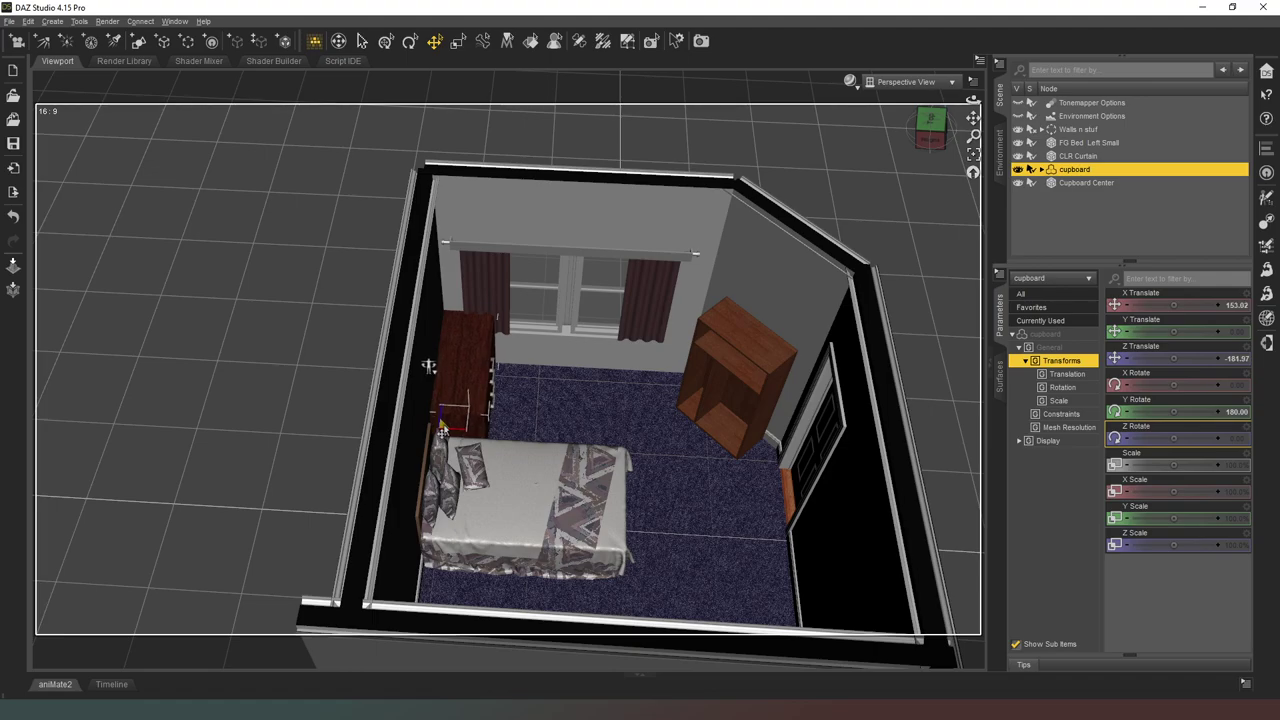
{"action": "left_click_drag", "start_coordinate": [442, 430], "coordinate": [443, 433]}
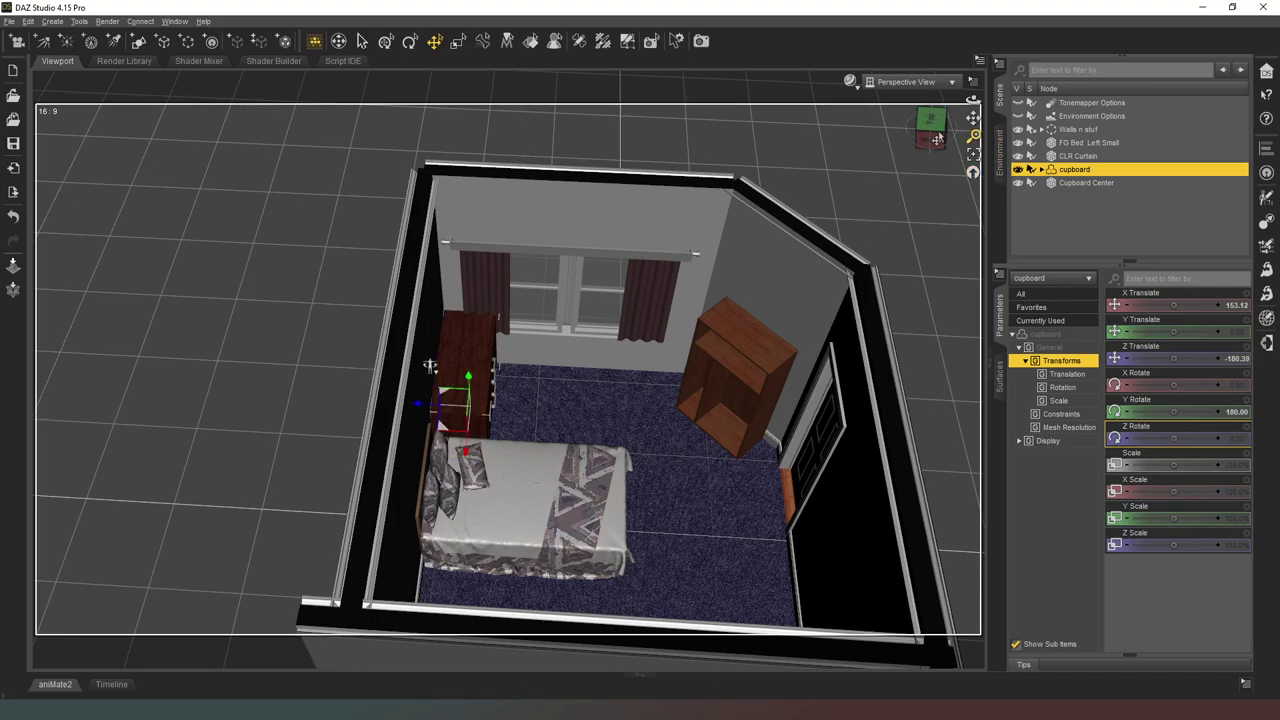
{"action": "left_click_drag", "start_coordinate": [931, 131], "coordinate": [900, 133]}
{"action": "left_click_drag", "start_coordinate": [428, 346], "coordinate": [423, 375], "text": "alt"}
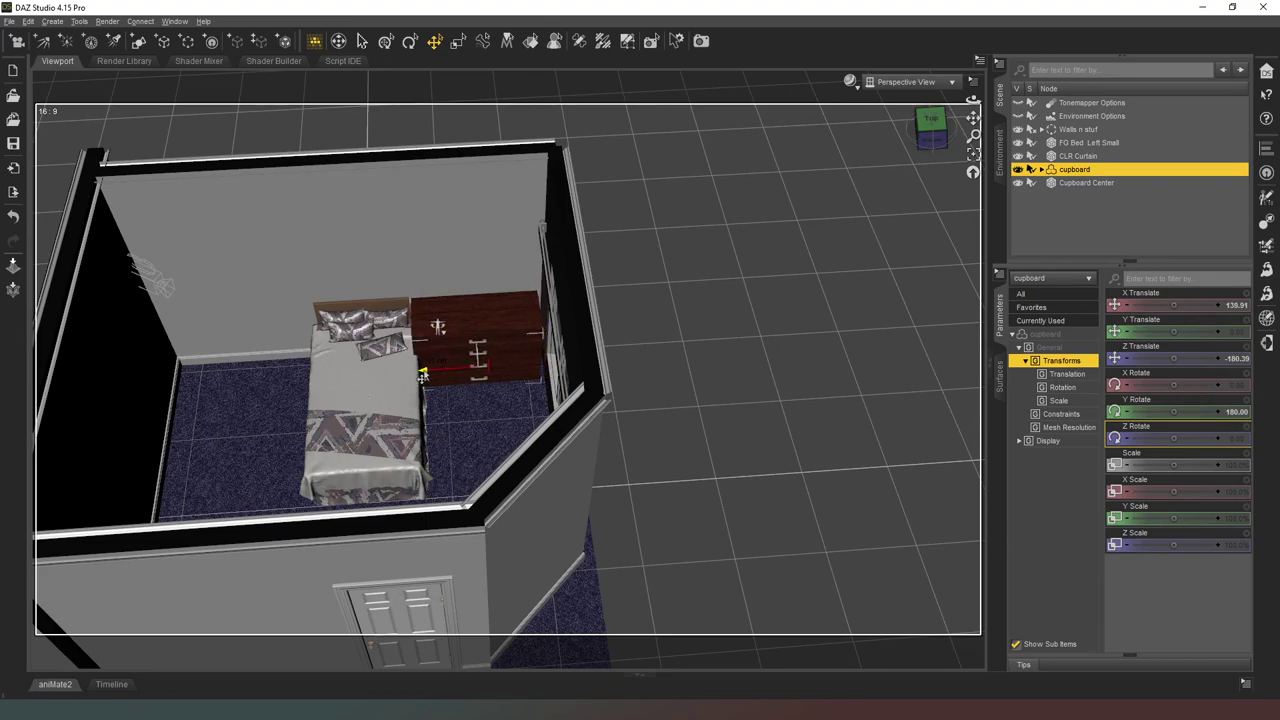
- Move FG Bed Left Small away from the cupboard to about X 224, Z -93, and look through the Camera
{"action": "left_click", "coordinate": [336, 410]}
{"action": "left_click_drag", "start_coordinate": [340, 412], "coordinate": [301, 437]}
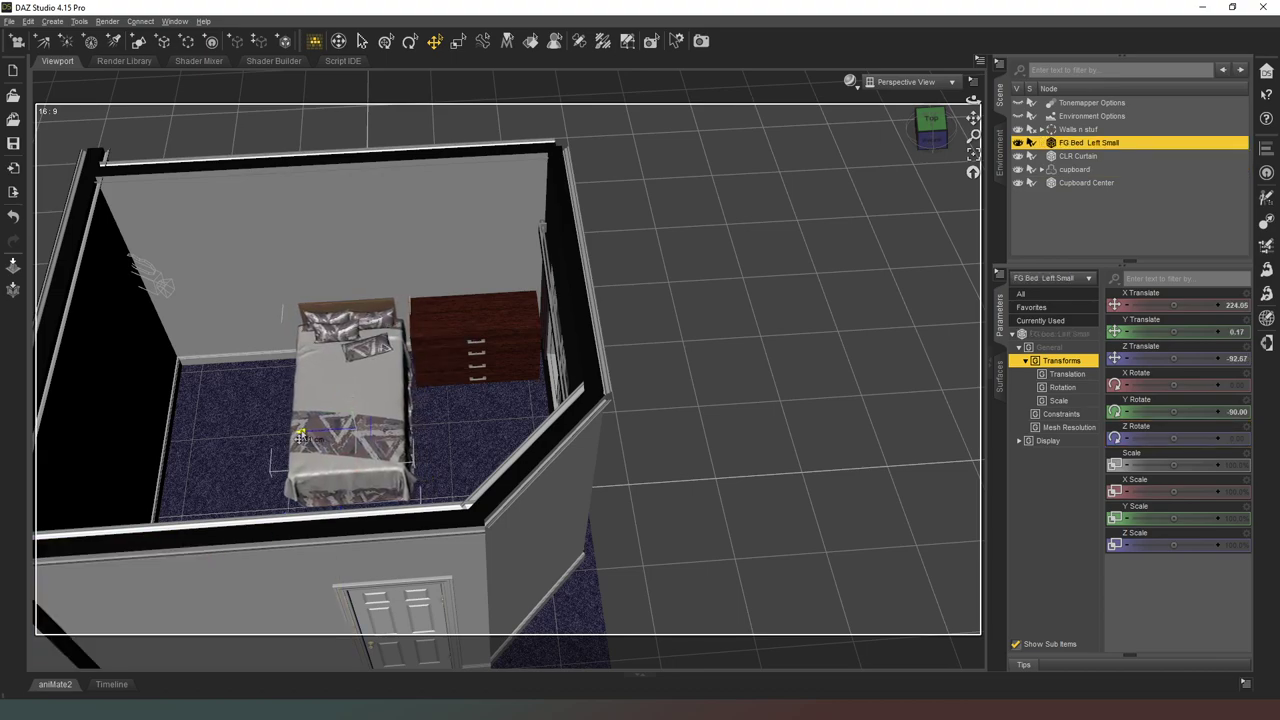
{"action": "left_click", "coordinate": [904, 88]}
{"action": "left_click", "coordinate": [895, 182]}
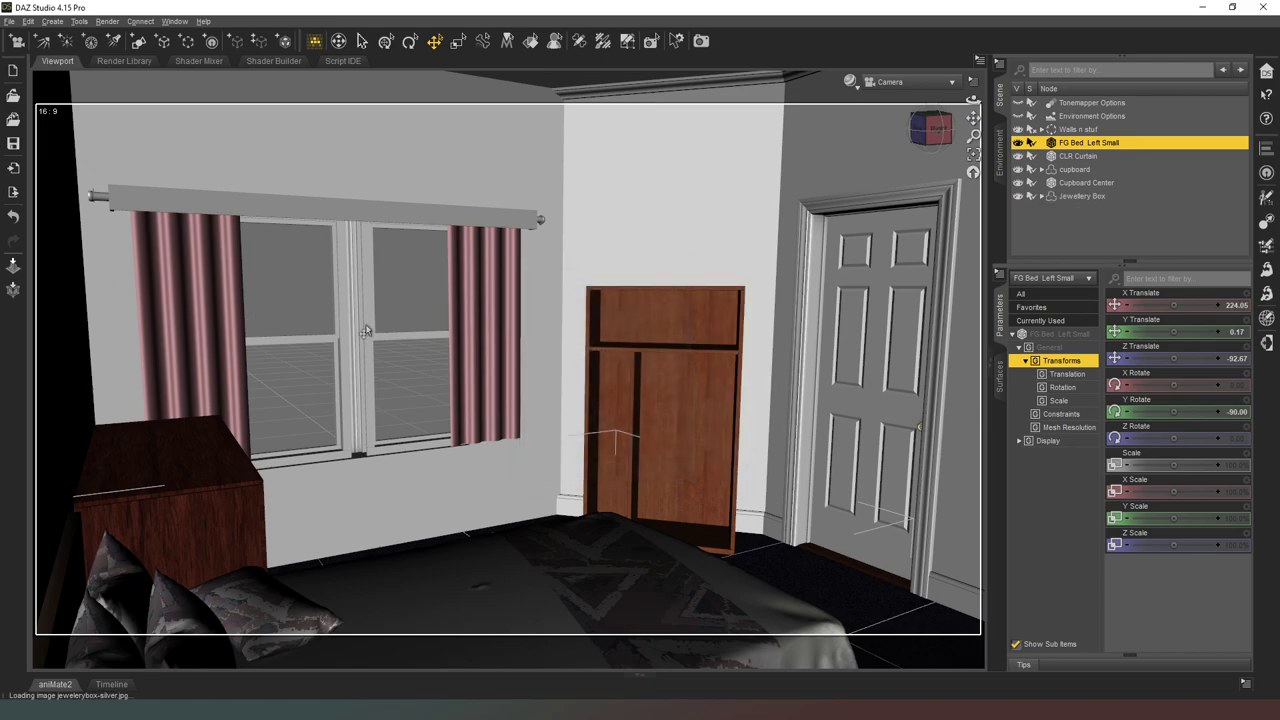
- Move the Jewellery Box over the top of the drawer cupboard, to about X 86, Y 114, Z -188
{"action": "left_click", "coordinate": [1070, 196]}
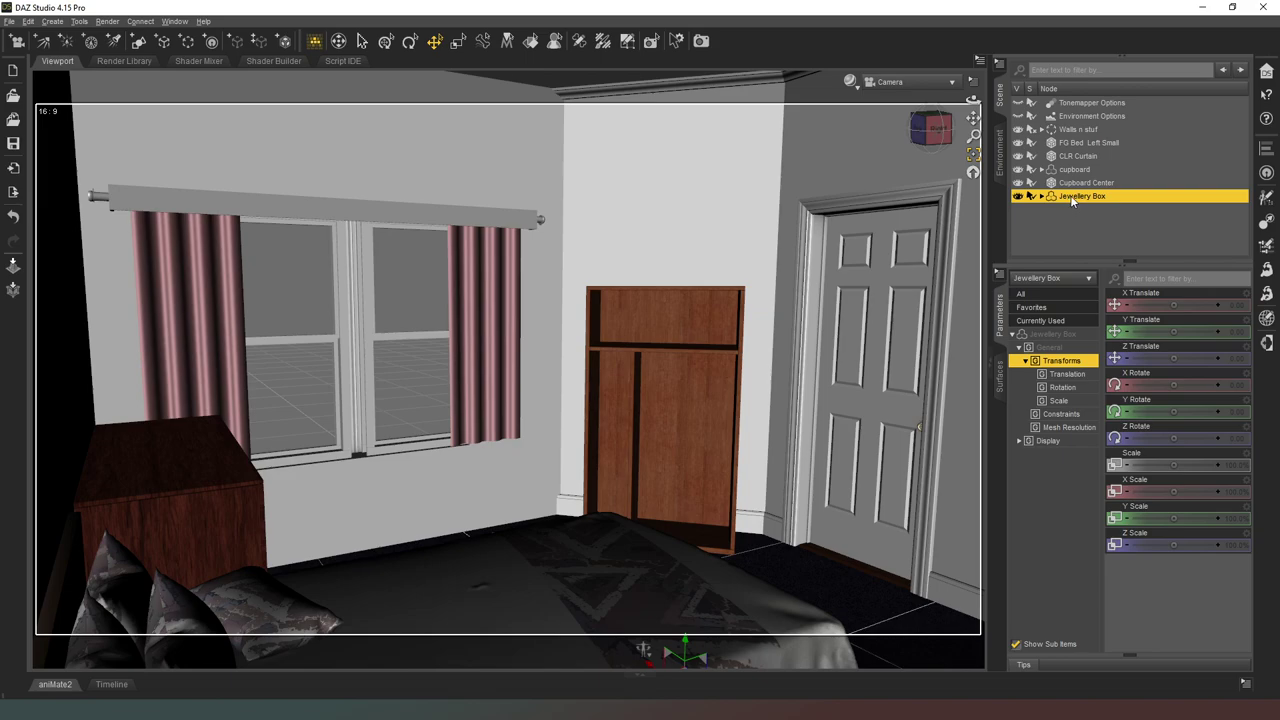
{"action": "left_click_drag", "start_coordinate": [683, 648], "coordinate": [190, 472]}
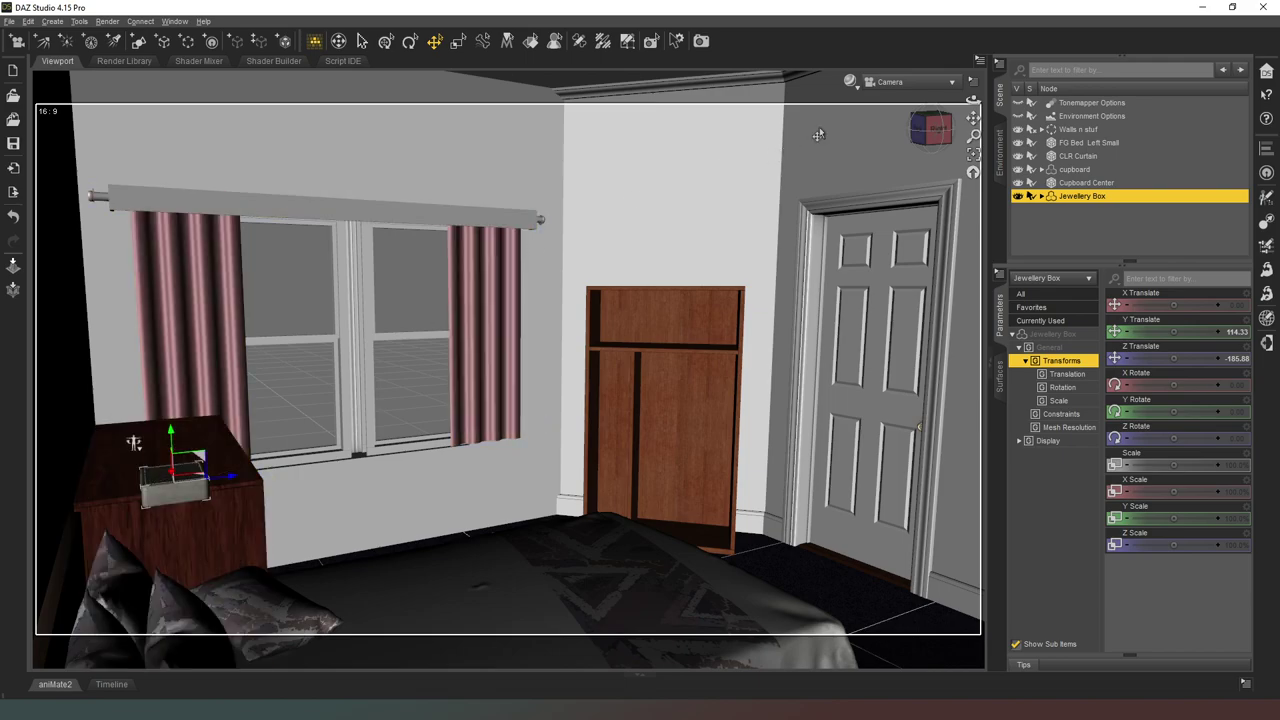
{"action": "left_click", "coordinate": [905, 81]}
{"action": "left_click", "coordinate": [870, 89]}
{"action": "left_click", "coordinate": [920, 120]}
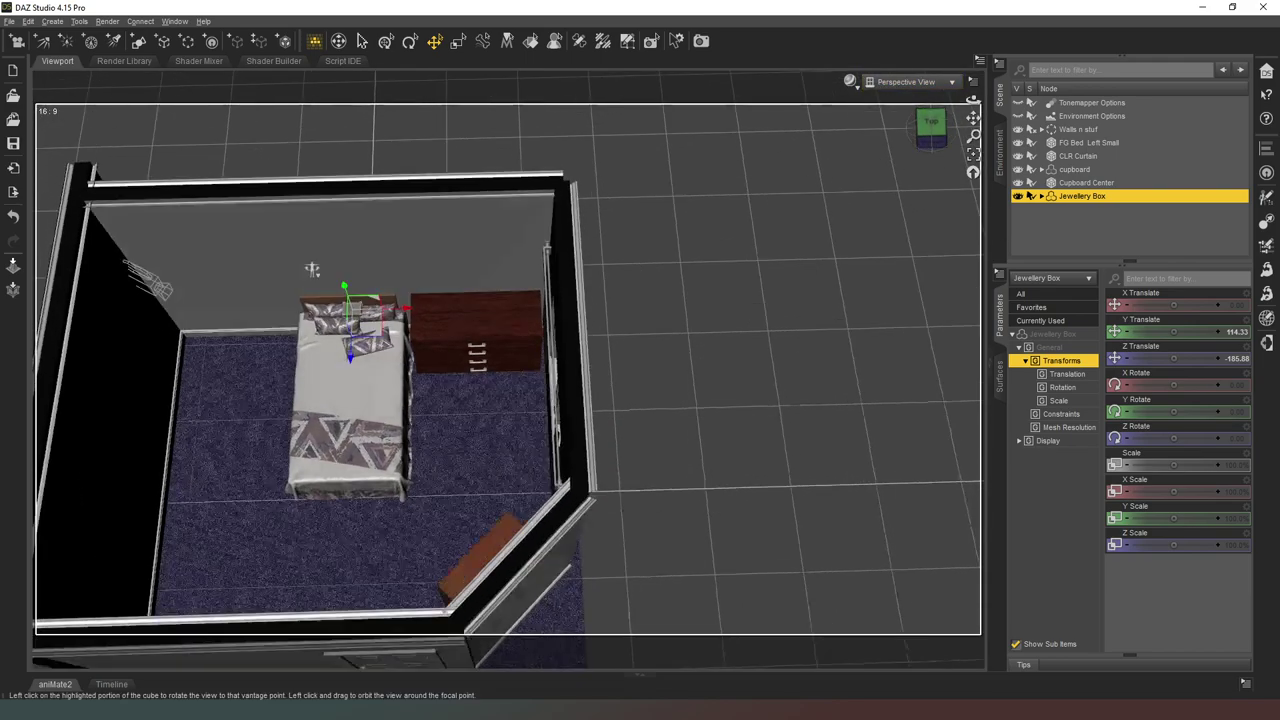
{"action": "left_click_drag", "start_coordinate": [378, 342], "coordinate": [452, 336]}
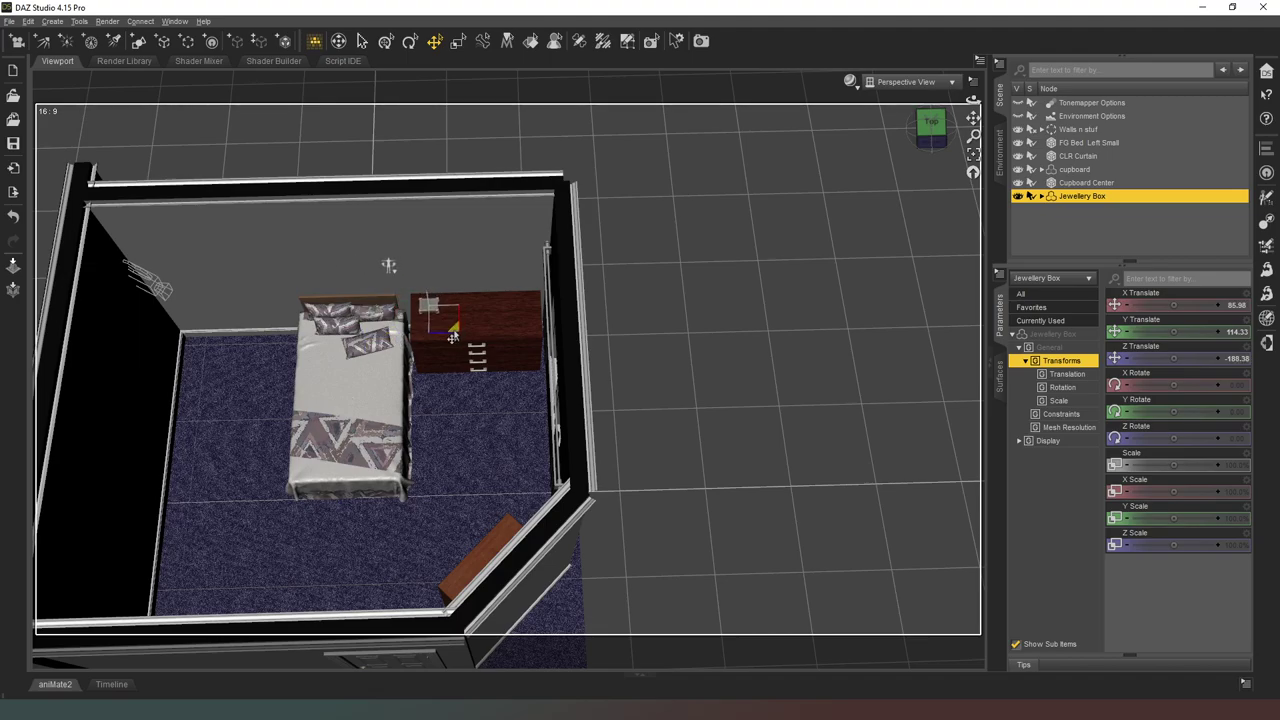
- Lower the Jewellery Box onto the cupboard top at about Y 97 and shift it back to about Z -198
{"action": "left_click", "coordinate": [950, 144]}
{"action": "left_click", "coordinate": [931, 122]}
{"action": "left_click_drag", "start_coordinate": [931, 127], "coordinate": [1004, 216]}
{"action": "scroll", "coordinate": [916, 200], "scroll_direction": "up", "scroll_amount": 1}
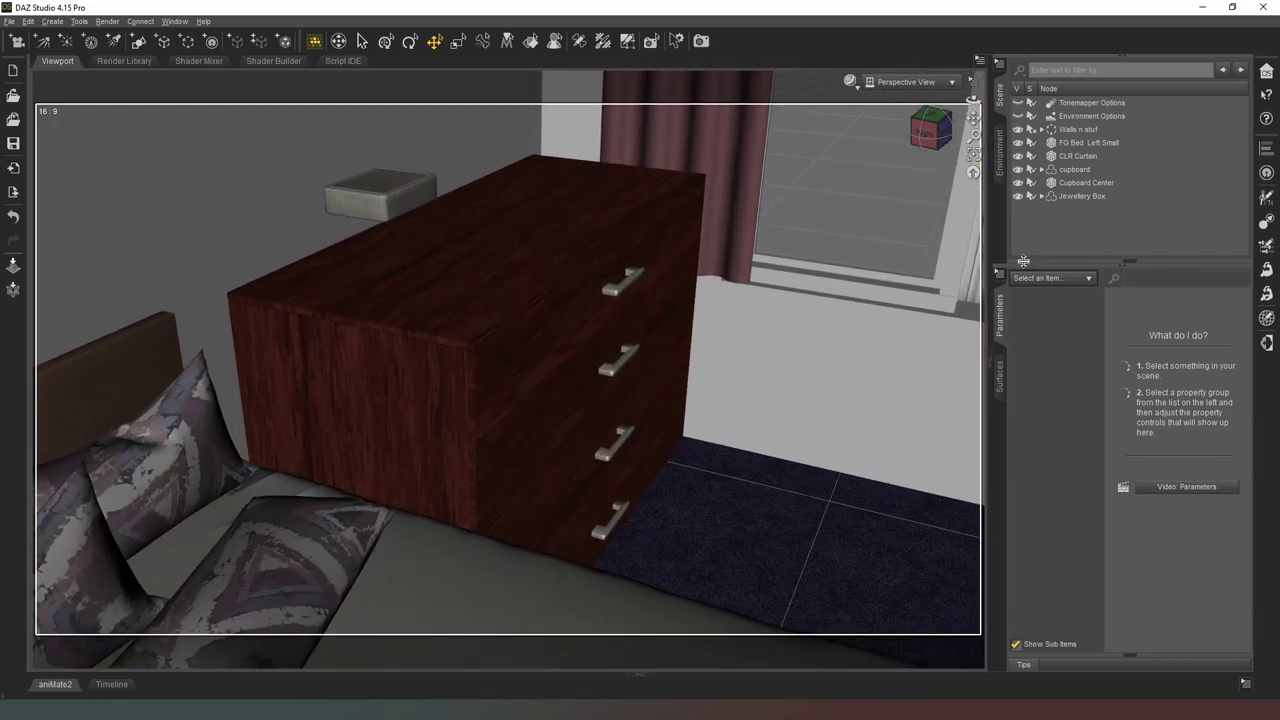
{"action": "left_click", "coordinate": [1070, 196]}
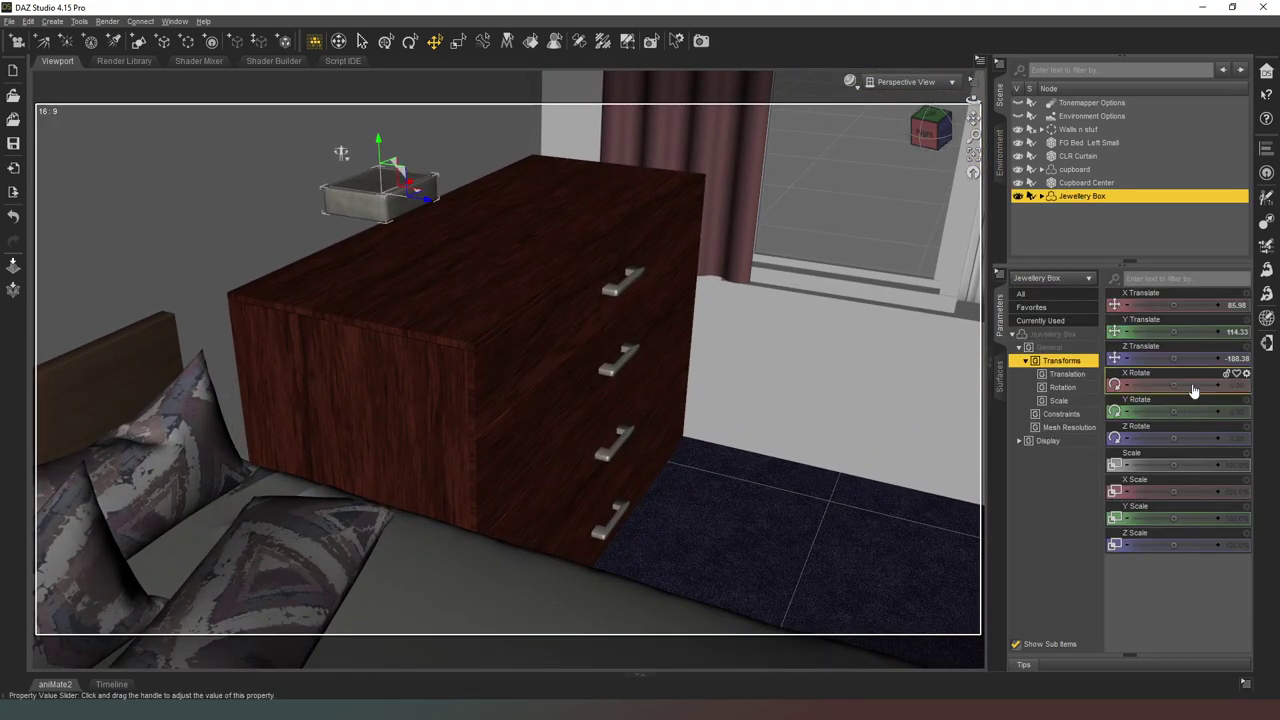
{"action": "mouse_move", "coordinate": [1180, 331]}
{"action": "left_mouse_down"}
{"action": "mouse_move", "coordinate": [1150, 331]}
{"action": "mouse_move", "coordinate": [1162, 331]}
{"action": "left_mouse_up"}
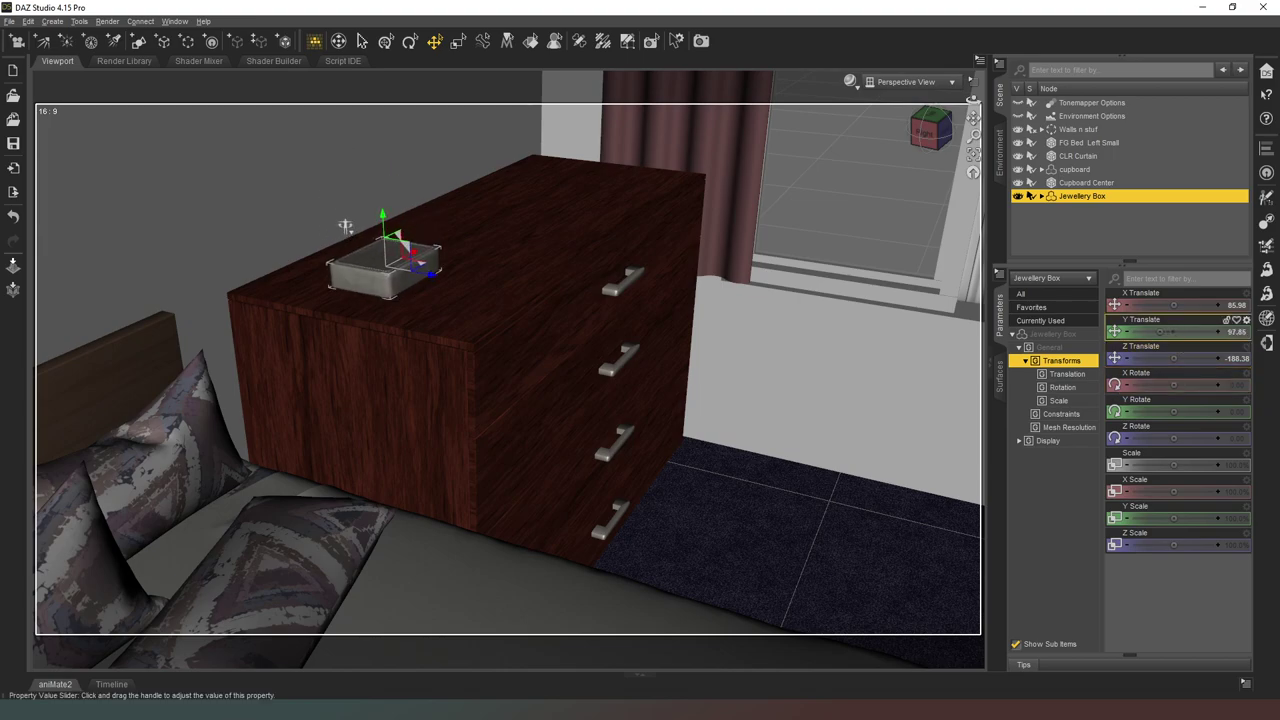
{"action": "key", "text": "ctrl+z"}
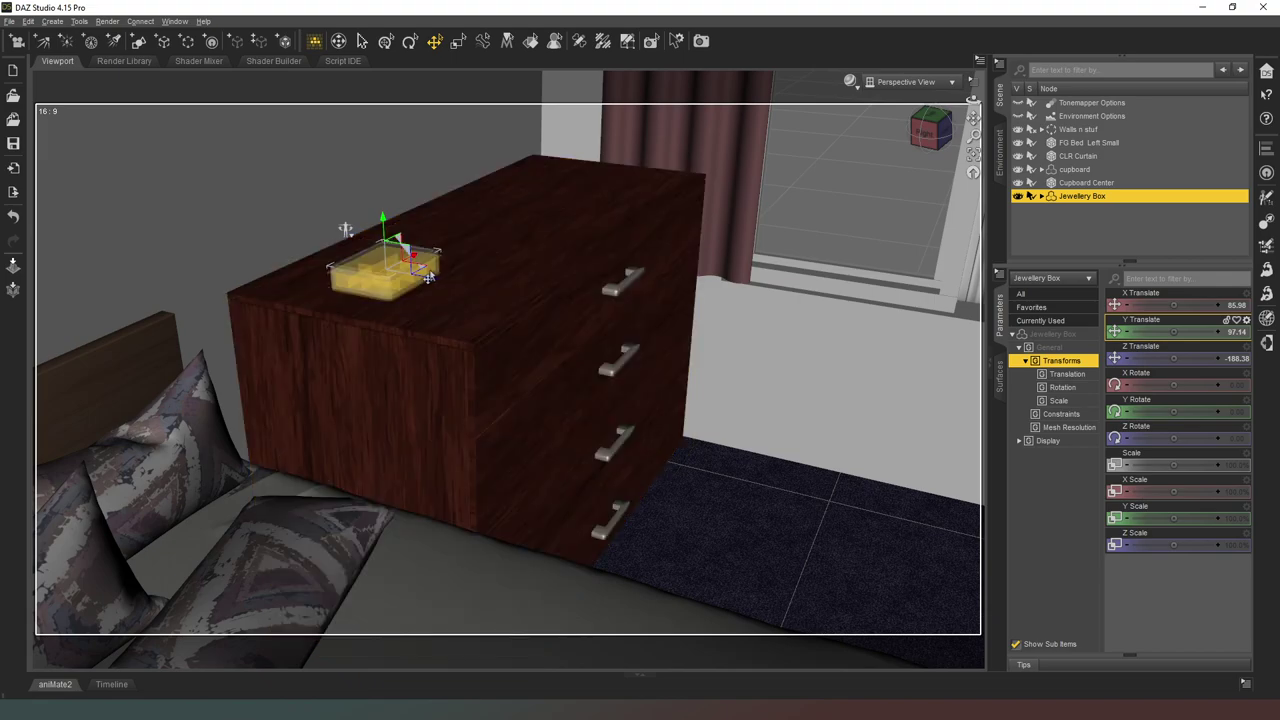
{"action": "left_click_drag", "start_coordinate": [426, 276], "coordinate": [372, 272]}
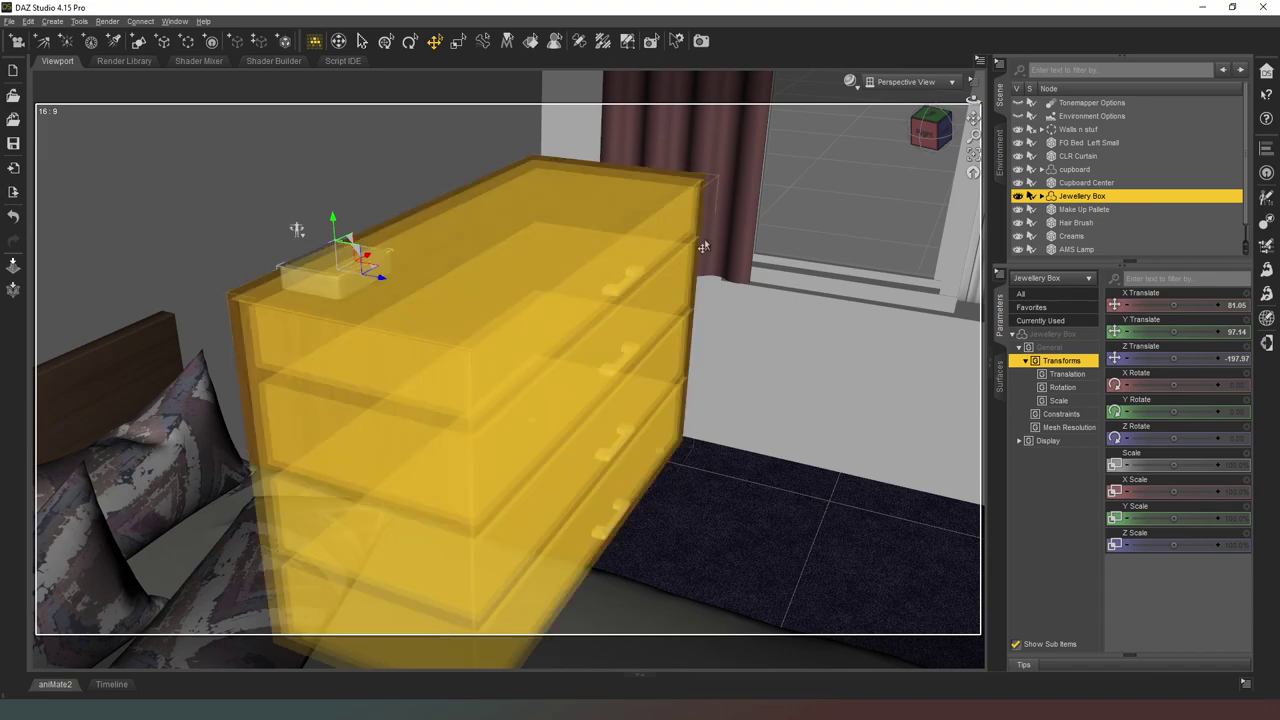
- Copy the Jewellery Box's X, Y and Z translation values to the Make Up Pallete
{"action": "left_click", "coordinate": [905, 82]}
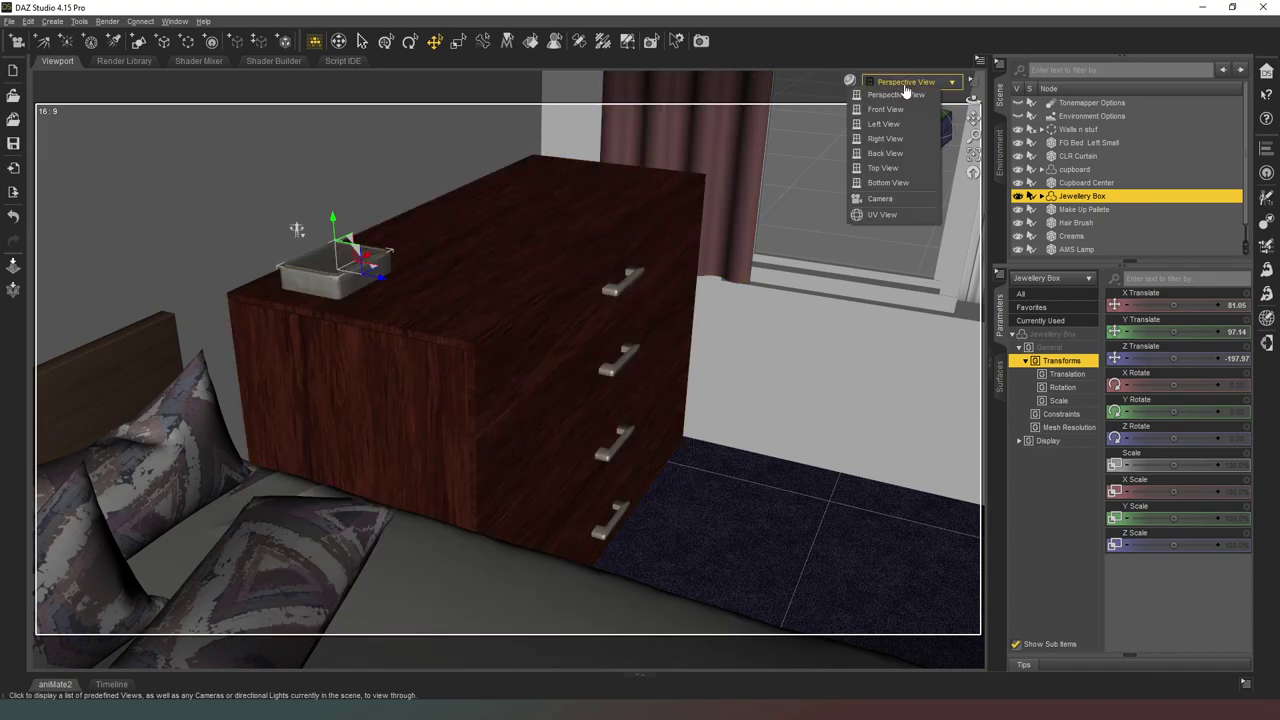
{"action": "left_click", "coordinate": [945, 44]}
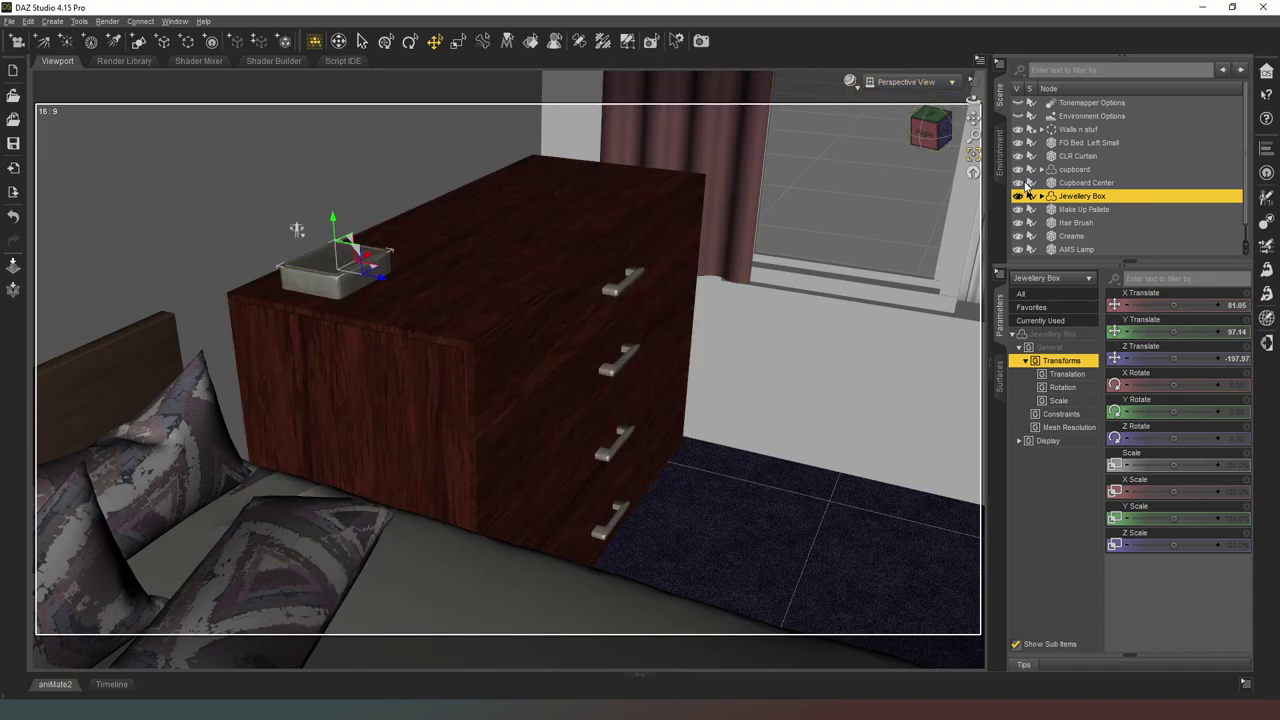
{"action": "left_click", "coordinate": [1076, 210]}
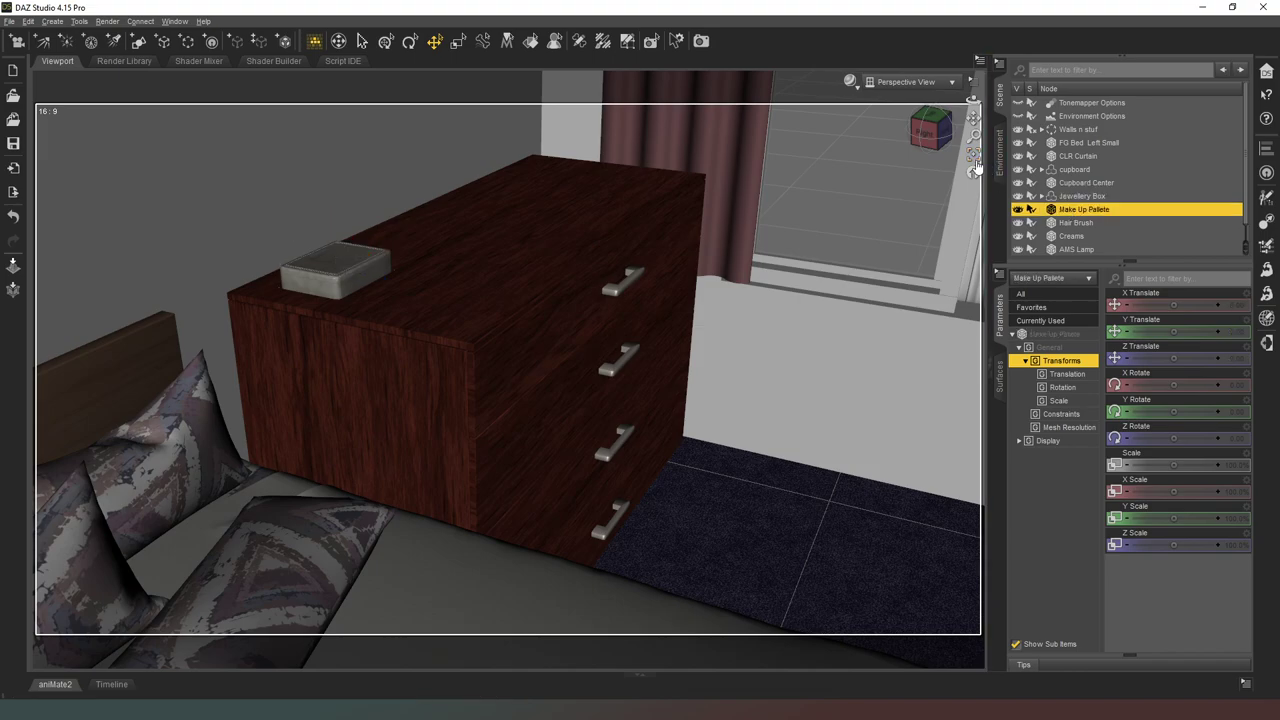
{"action": "left_click", "coordinate": [1076, 197]}
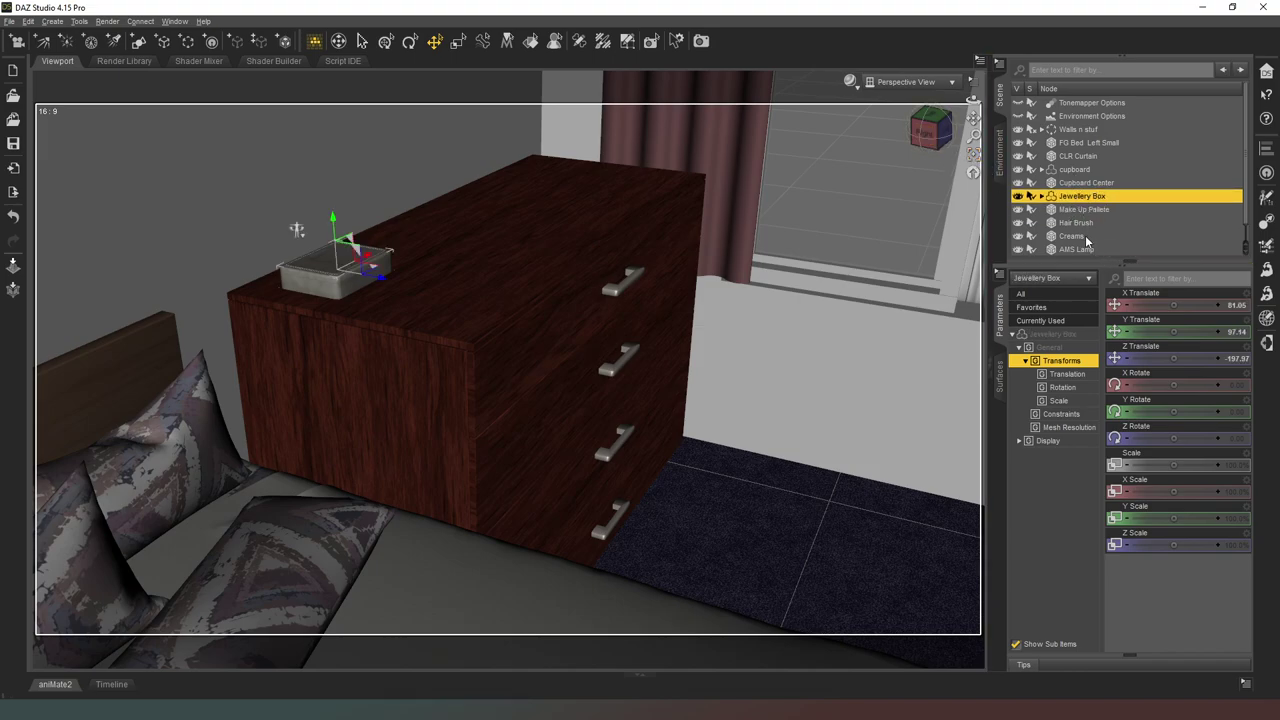
{"action": "left_click", "coordinate": [1084, 210]}
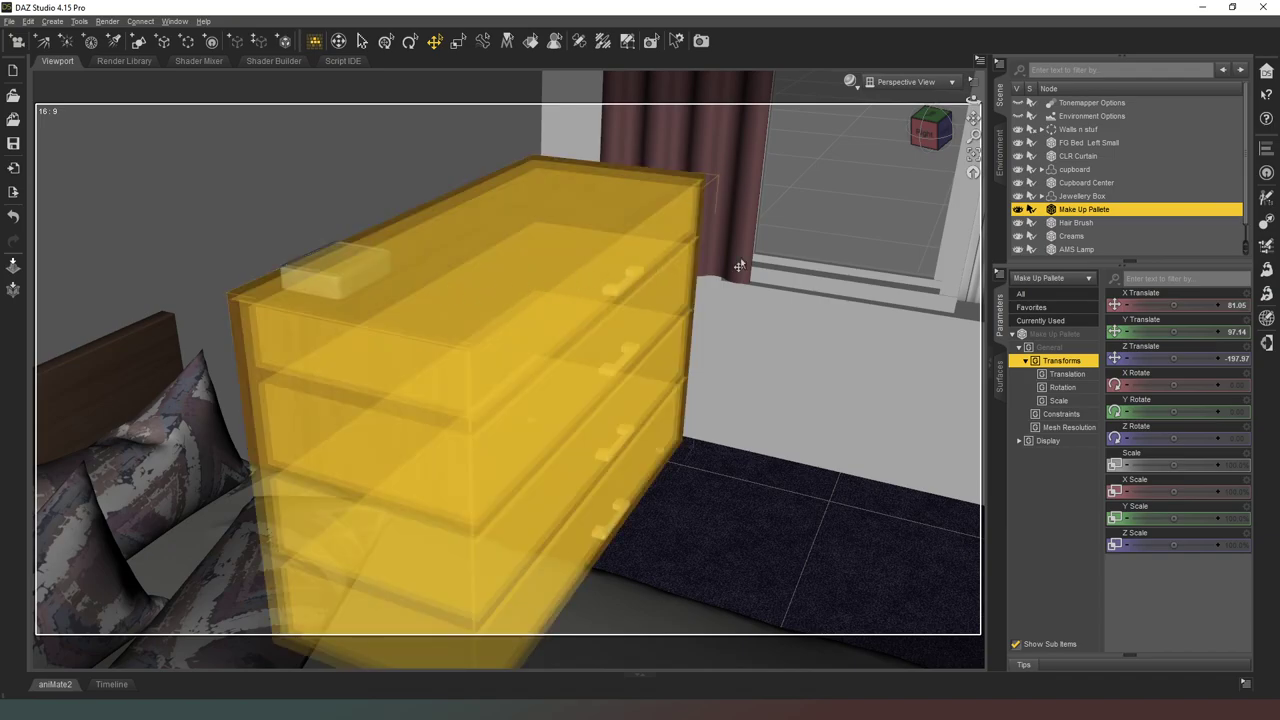
- Move the Make Up Pallete onto the drawer cupboard's top, to about X 131, Y 16, Z -85
{"action": "left_click_drag", "start_coordinate": [928, 136], "coordinate": [890, 142]}
{"action": "scroll", "coordinate": [920, 142], "scroll_direction": "down", "scroll_amount": 10}
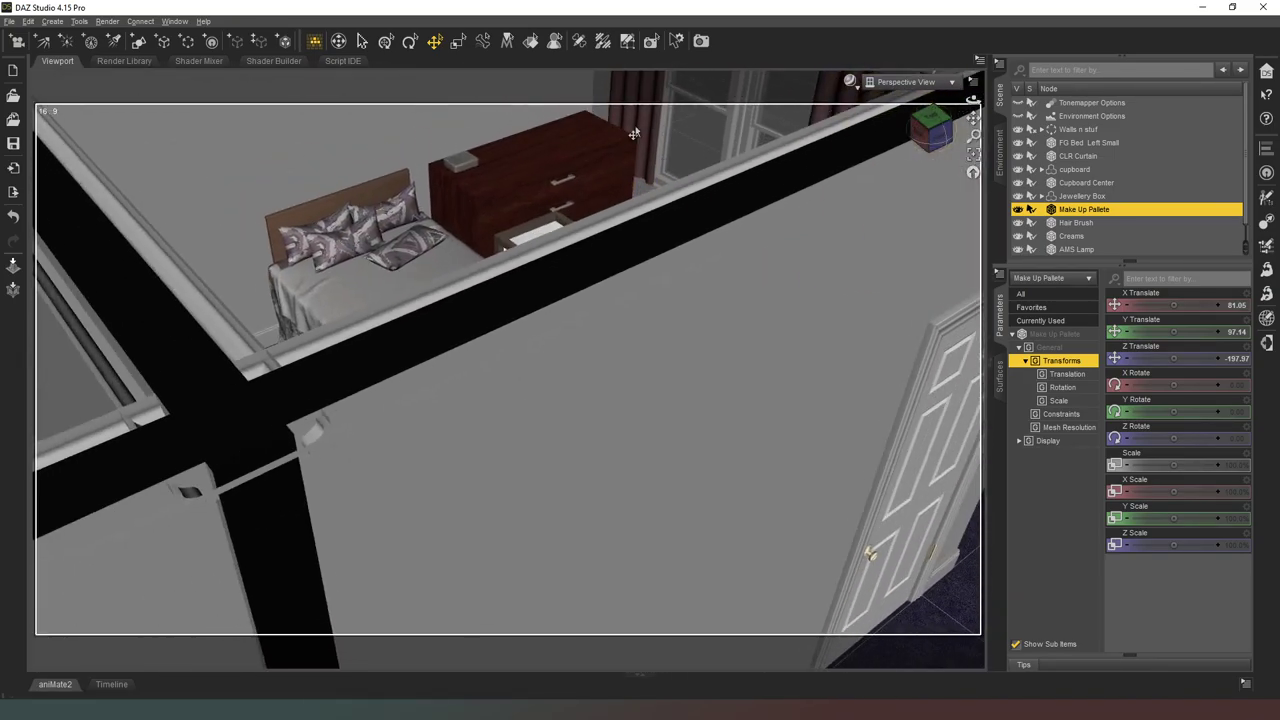
{"action": "left_click_drag", "start_coordinate": [447, 83], "coordinate": [558, 263]}
{"action": "key", "text": "ctrl+f"}
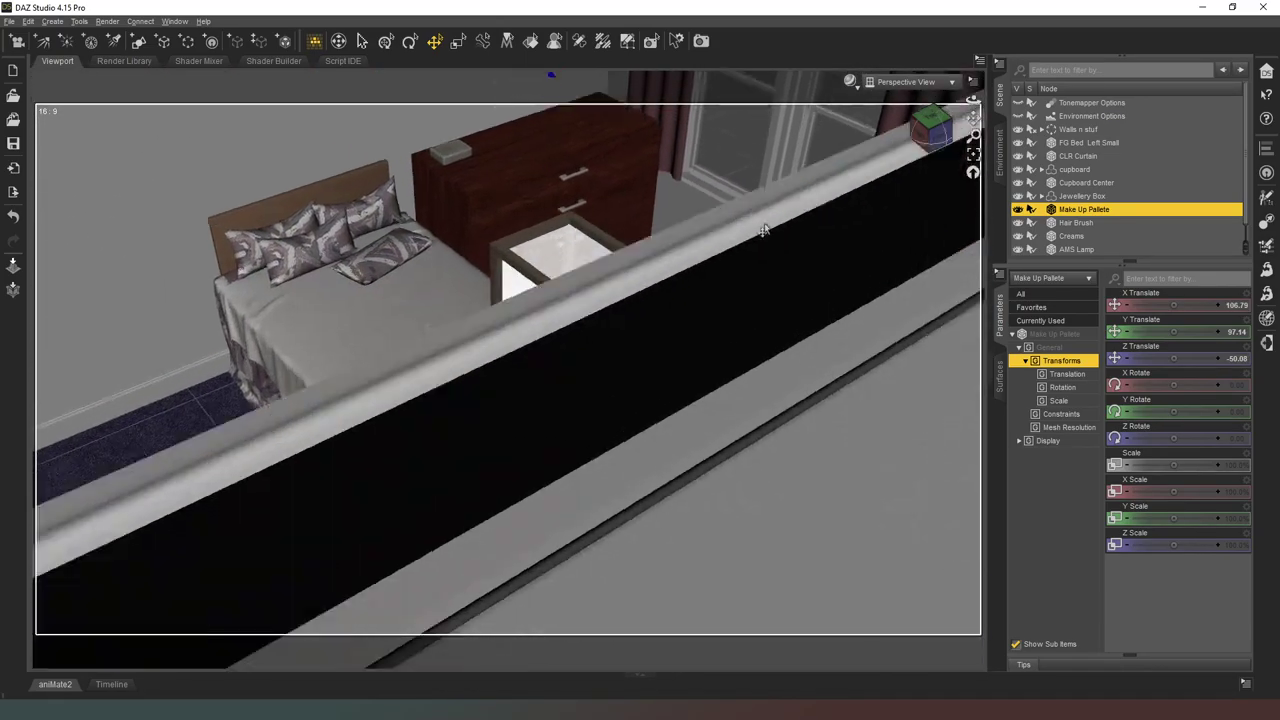
{"action": "scroll", "coordinate": [764, 217], "scroll_direction": "up", "scroll_amount": 5}
{"action": "scroll", "coordinate": [756, 206], "scroll_direction": "down", "scroll_amount": 4}
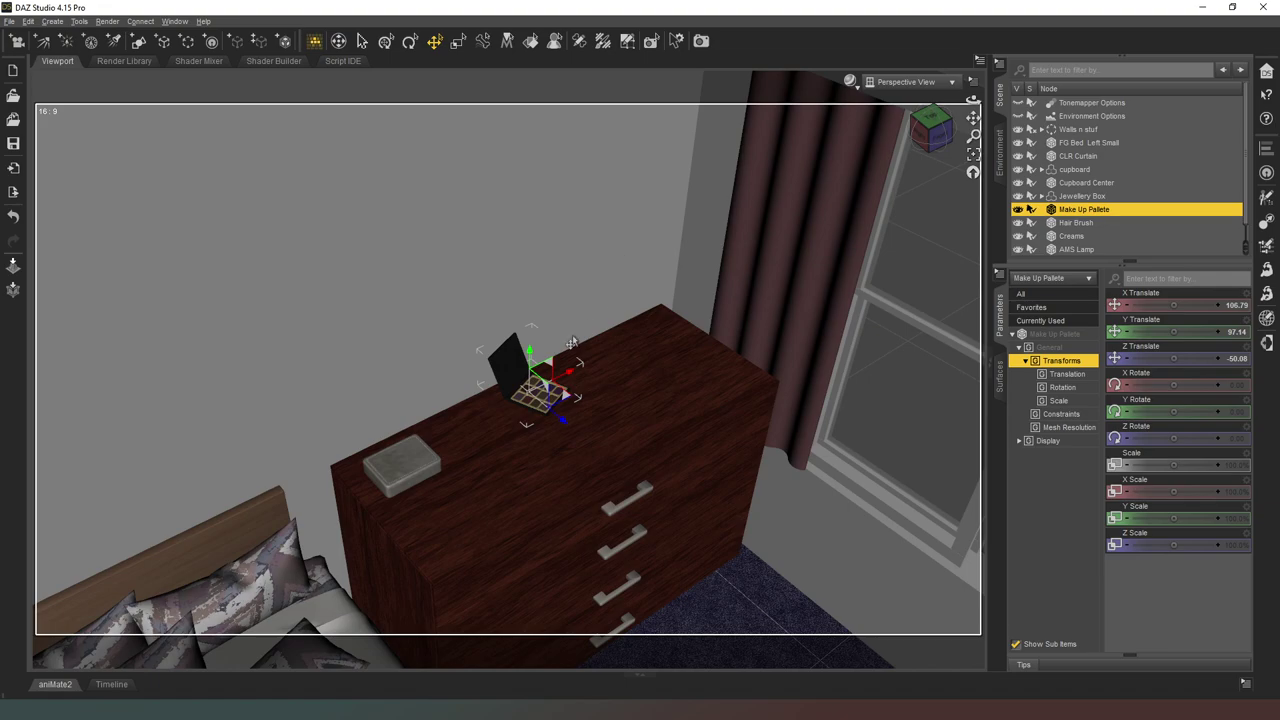
{"action": "left_click_drag", "start_coordinate": [543, 370], "coordinate": [552, 433]}
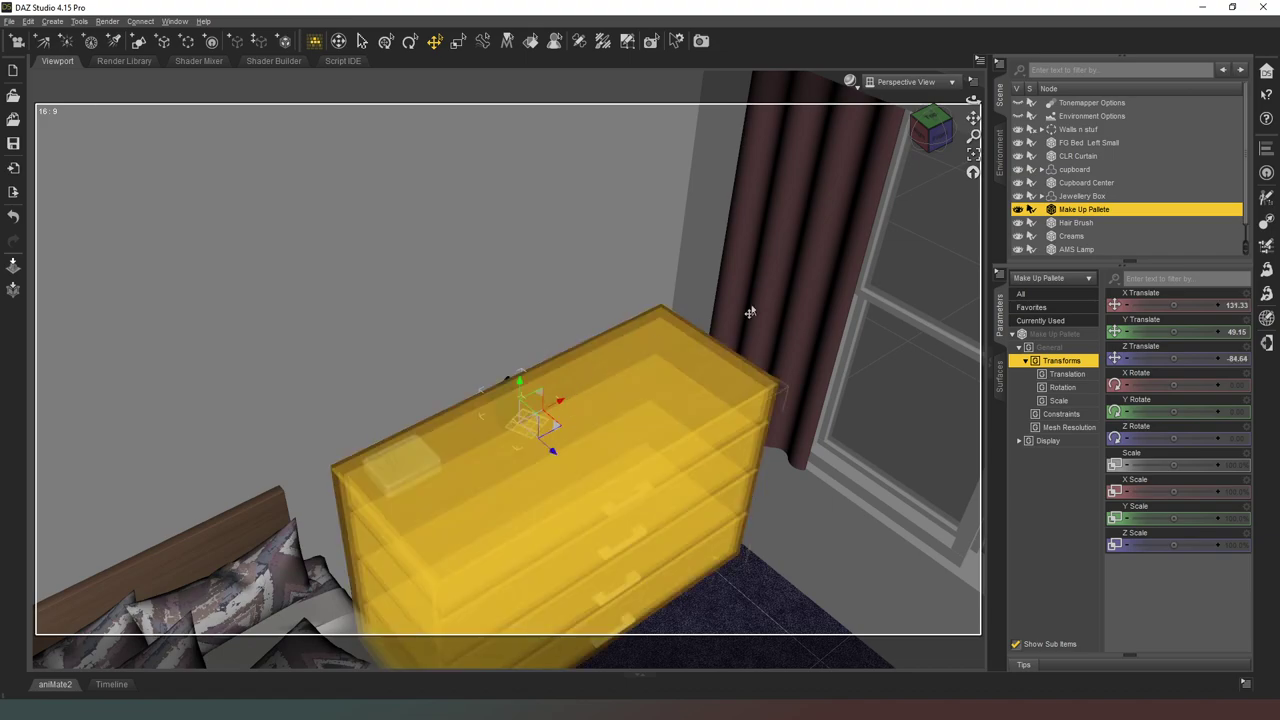
{"action": "left_click_drag", "start_coordinate": [1182, 336], "coordinate": [1158, 336]}
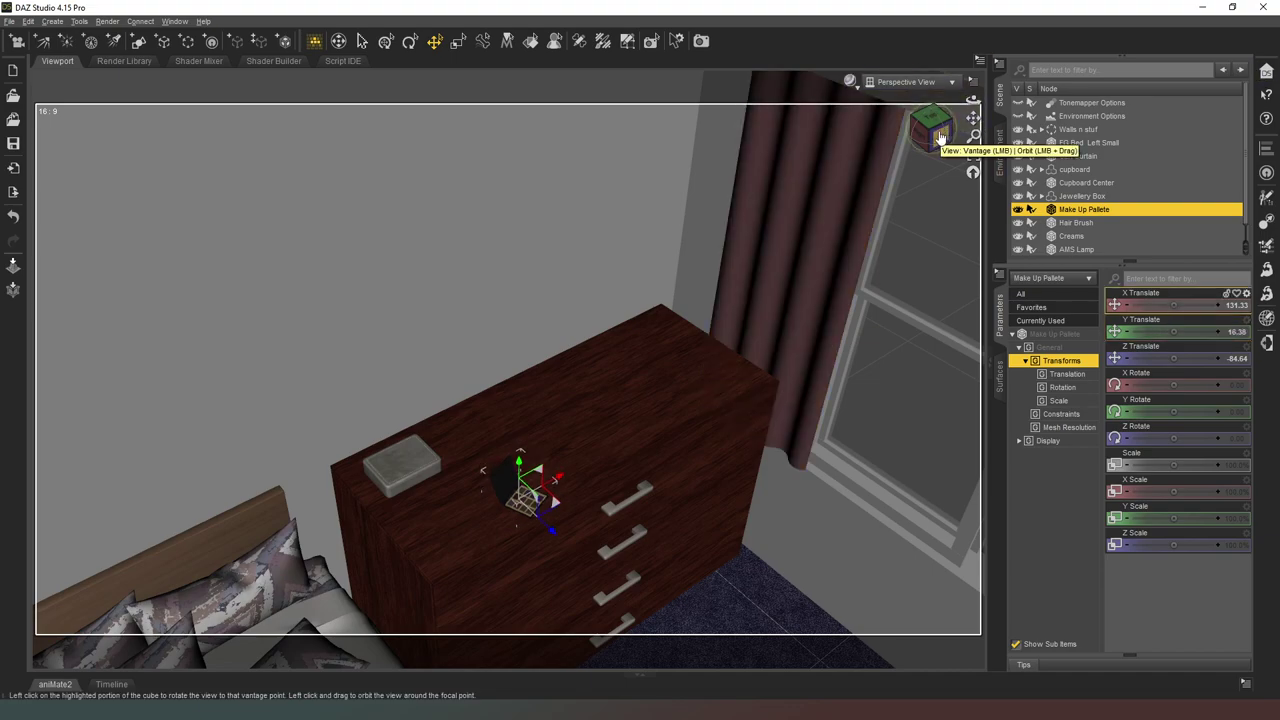
- Place the Hair Brush on the cupboard top behind the Make Up Pallete, at about Y 16, Z -129
{"action": "left_click", "coordinate": [1093, 222]}
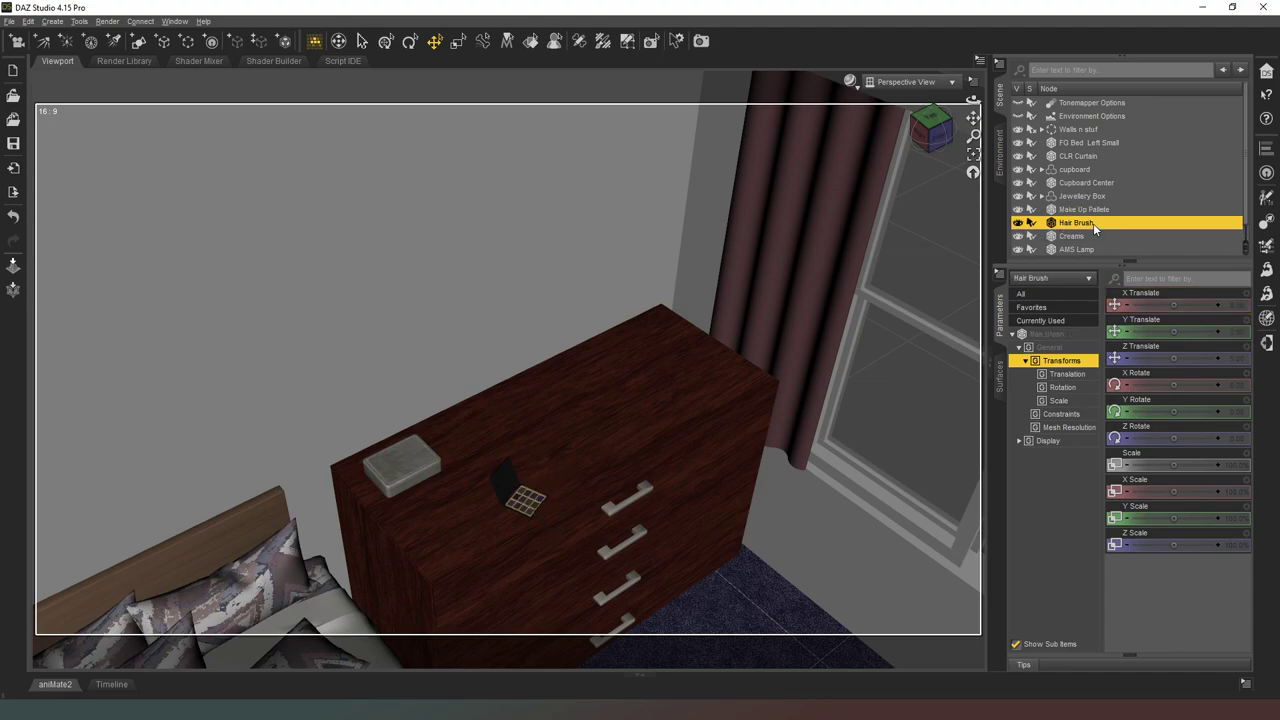
{"action": "mouse_move", "coordinate": [608, 576]}
{"action": "left_mouse_down"}
{"action": "mouse_move", "coordinate": [566, 585]}
{"action": "mouse_move", "coordinate": [560, 530]}
{"action": "mouse_move", "coordinate": [607, 461]}
{"action": "mouse_move", "coordinate": [550, 457]}
{"action": "left_mouse_up"}
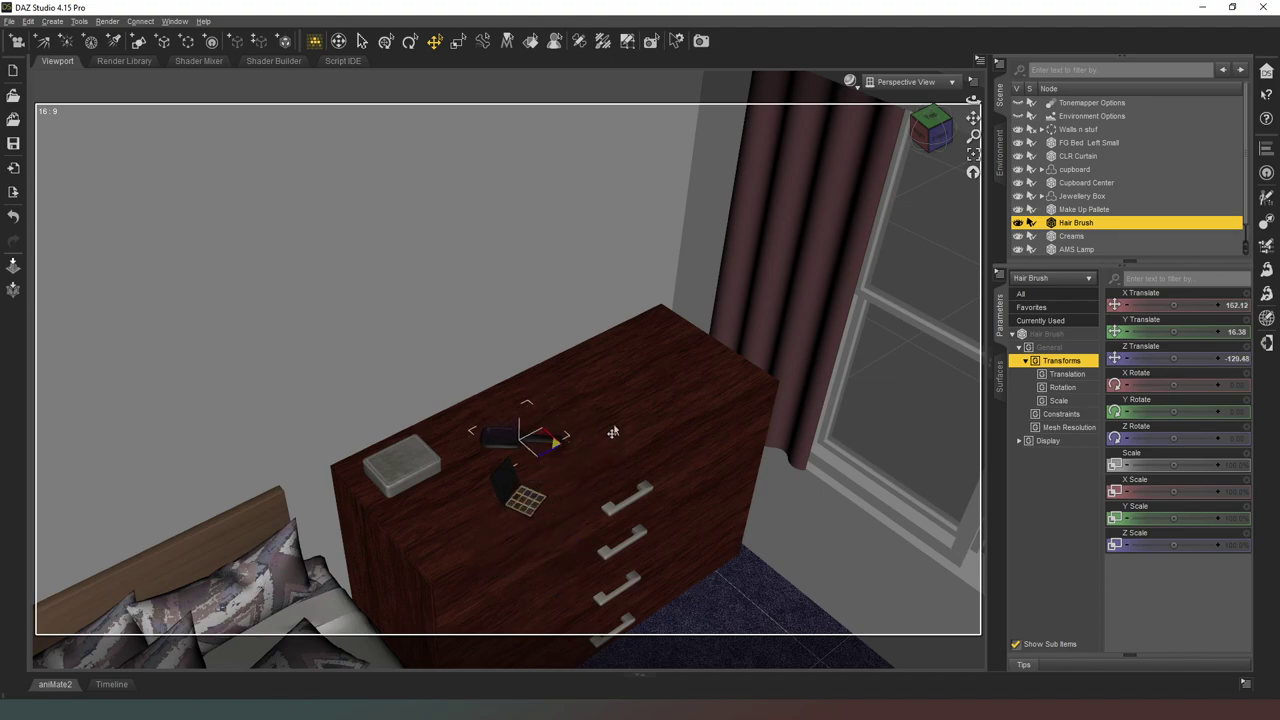
- Copy the Jewellery Box's position to the Creams and move them along the cupboard top's back edge to about X 137, Z -206
{"action": "left_click", "coordinate": [1072, 237]}
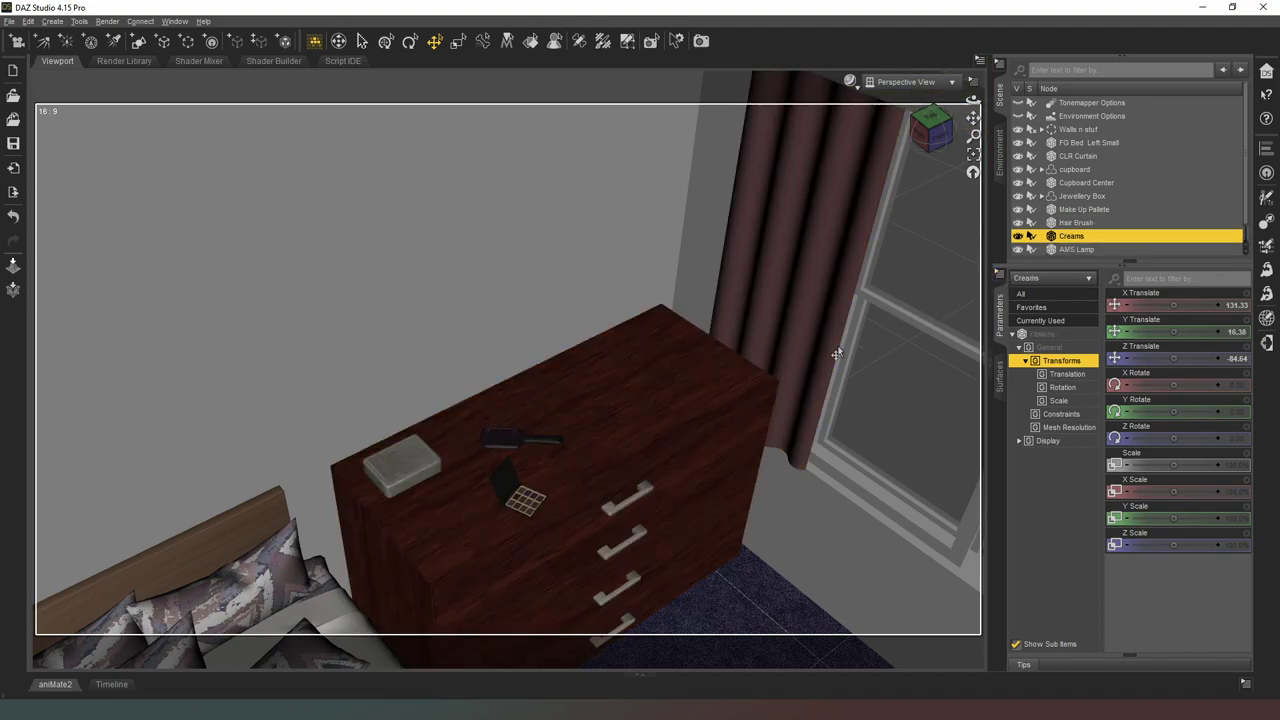
{"action": "left_click", "coordinate": [1075, 197]}
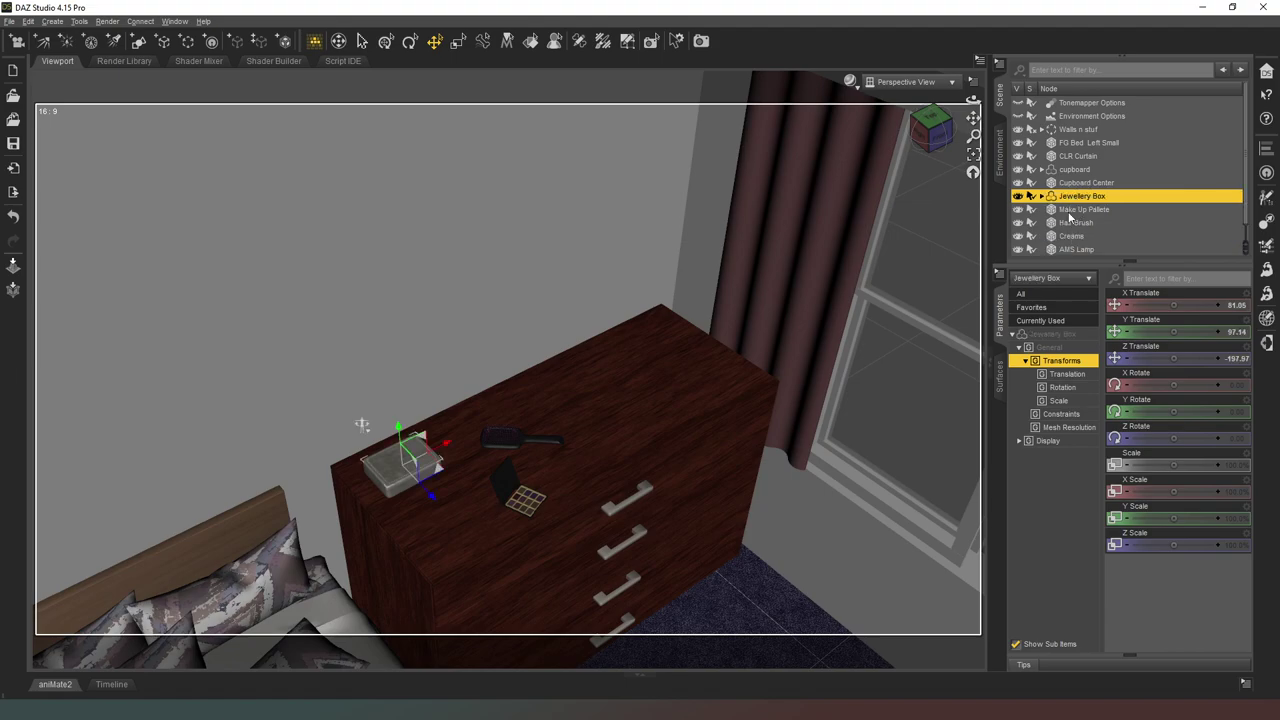
{"action": "left_click", "coordinate": [1072, 236]}
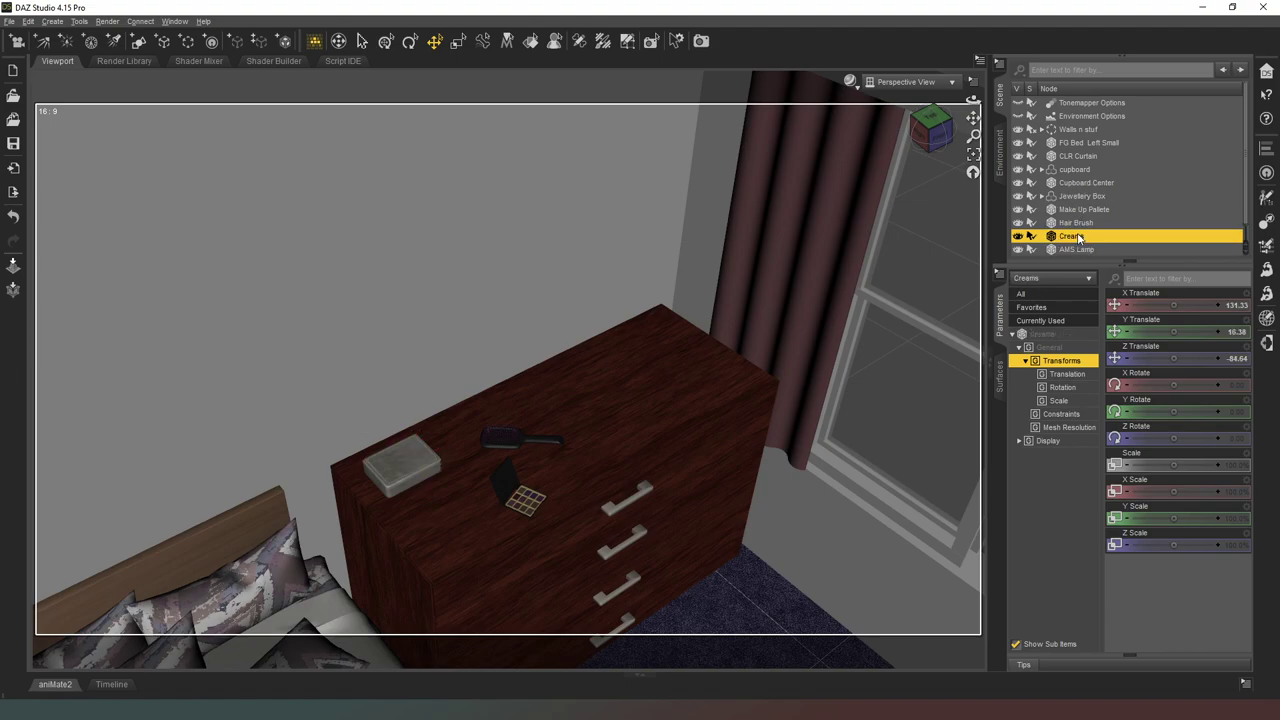
{"action": "left_click_drag", "start_coordinate": [470, 458], "coordinate": [554, 393]}
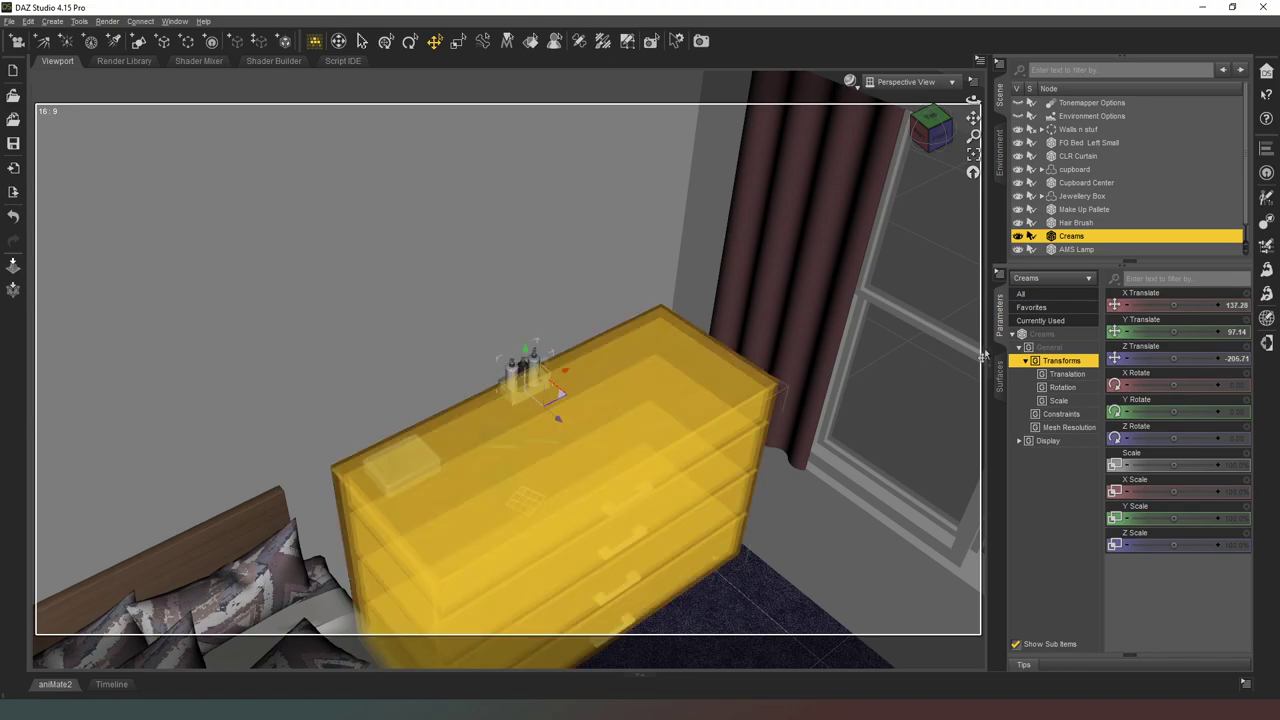
- Stand the AMS Lamp between the window and the open wardrobe, at about X 191, Z 44, and look through the Camera
{"action": "left_click", "coordinate": [1076, 249]}
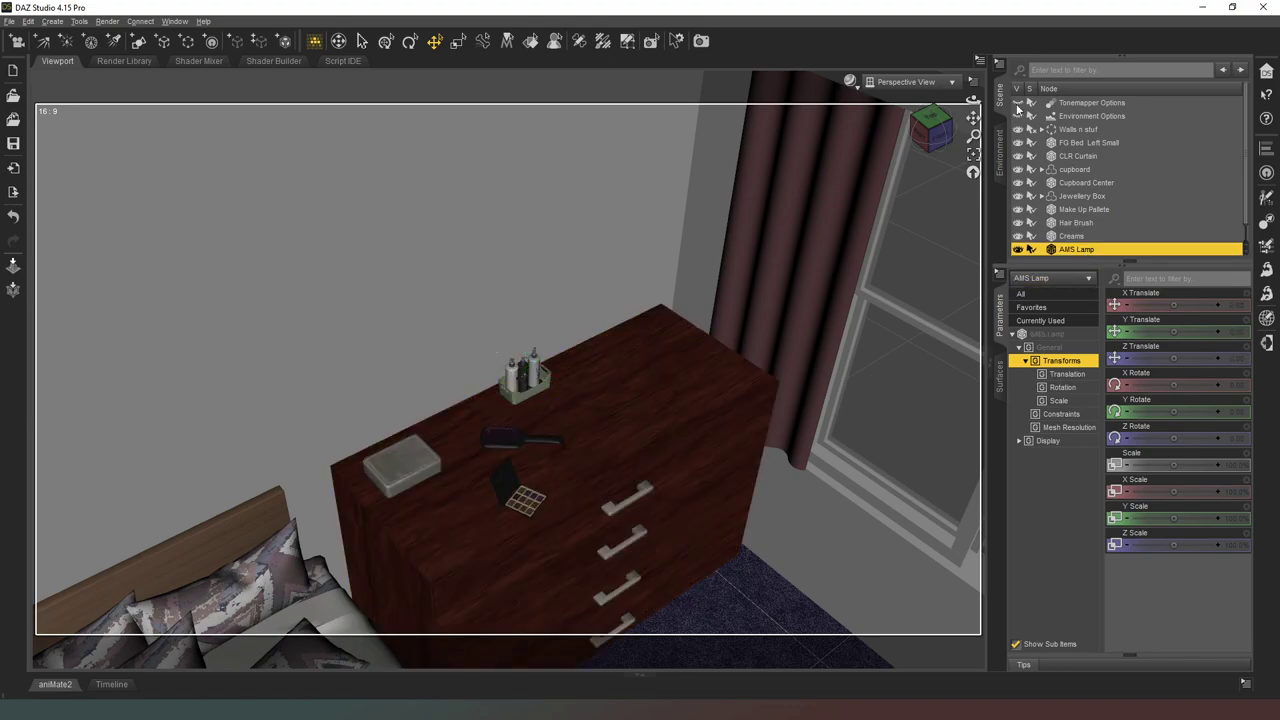
{"action": "left_click", "coordinate": [930, 118]}
{"action": "left_click_drag", "start_coordinate": [931, 127], "coordinate": [820, 160]}
{"action": "left_click_drag", "start_coordinate": [973, 118], "coordinate": [705, 320]}
{"action": "mouse_move", "coordinate": [914, 134]}
{"action": "left_mouse_down"}
{"action": "mouse_move", "coordinate": [890, 132]}
{"action": "mouse_move", "coordinate": [910, 132]}
{"action": "left_mouse_up"}
{"action": "left_click", "coordinate": [897, 85]}
{"action": "left_click", "coordinate": [885, 191]}
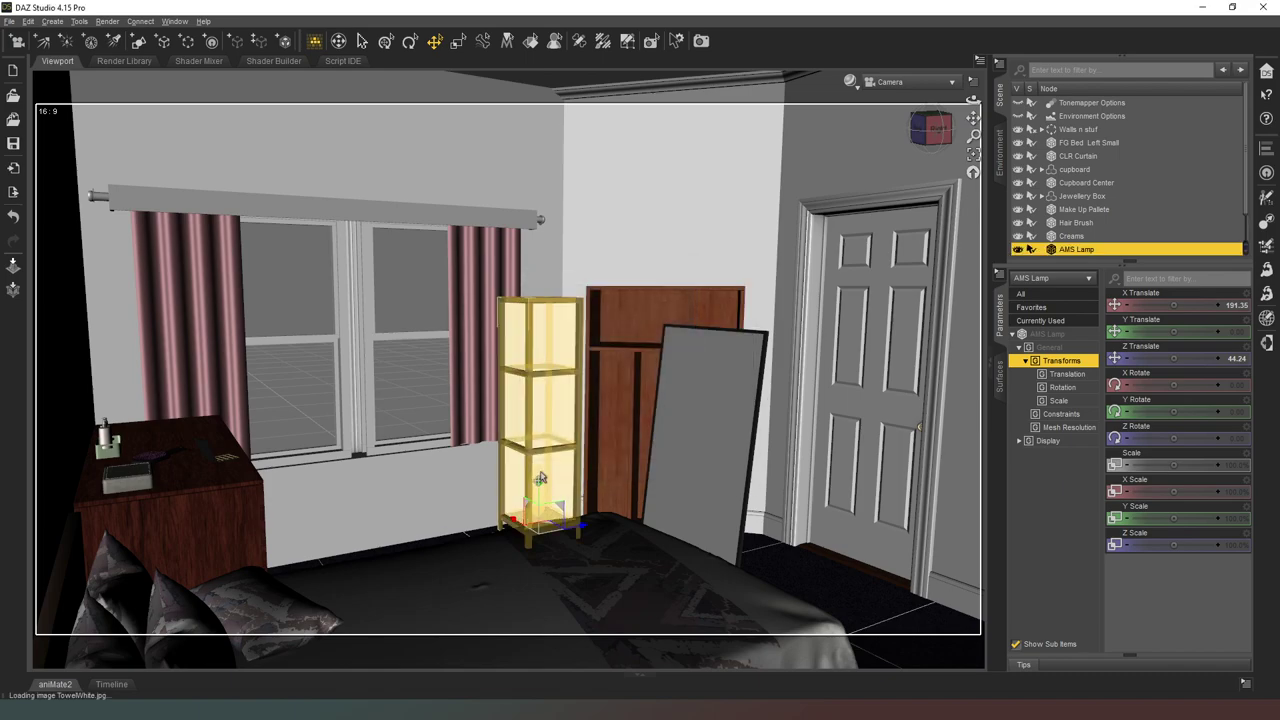
- Place Towel Folded on the drawer cupboard's top at about X 158, Y 97, Z -195, rotated about 13 degrees on Y
{"action": "scroll", "coordinate": [1094, 237], "scroll_direction": "down", "scroll_amount": 1}
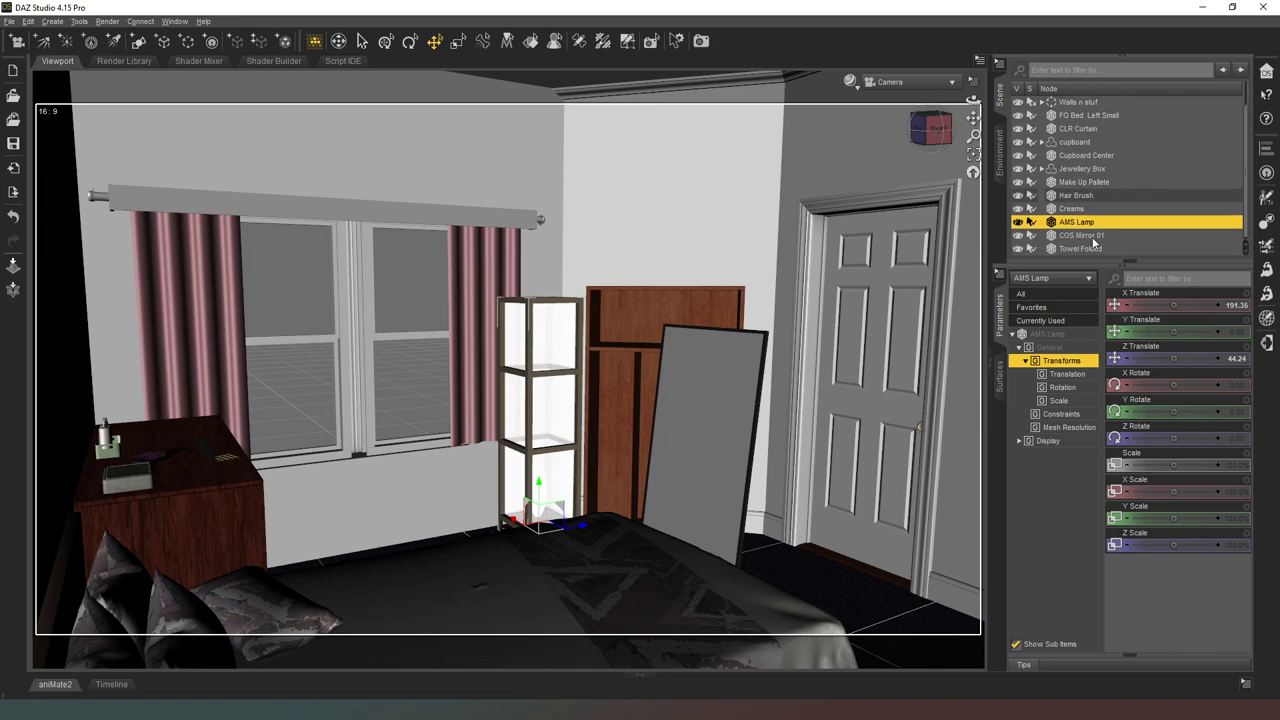
{"action": "left_click", "coordinate": [1080, 236]}
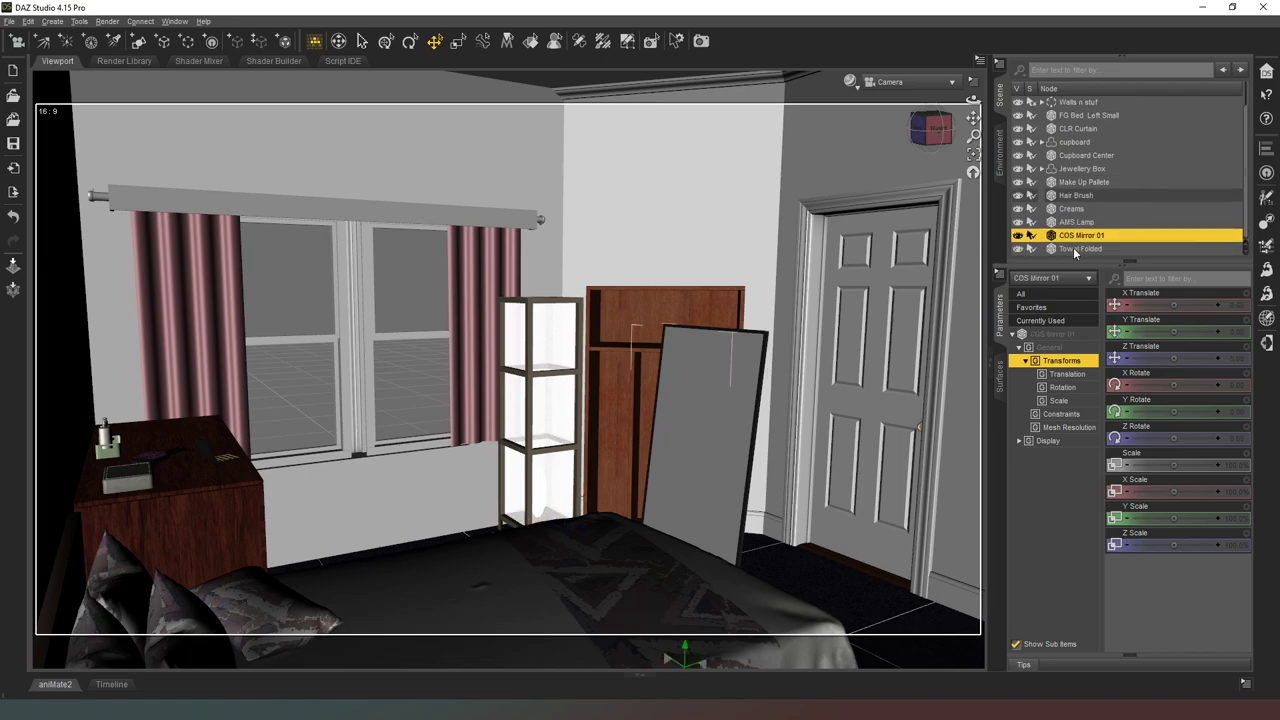
{"action": "left_click", "coordinate": [1077, 249]}
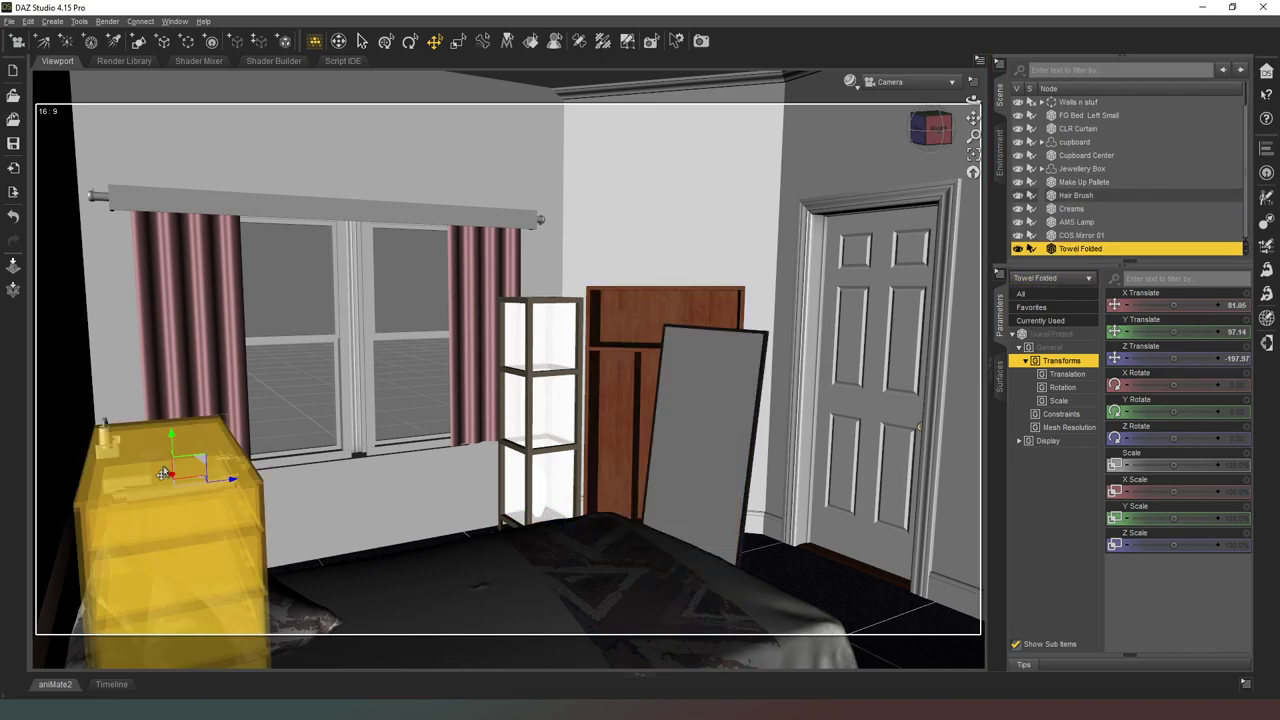
{"action": "left_click_drag", "start_coordinate": [200, 485], "coordinate": [189, 438]}
{"action": "left_click_drag", "start_coordinate": [1177, 407], "coordinate": [1192, 410]}
{"action": "left_click", "coordinate": [900, 82]}
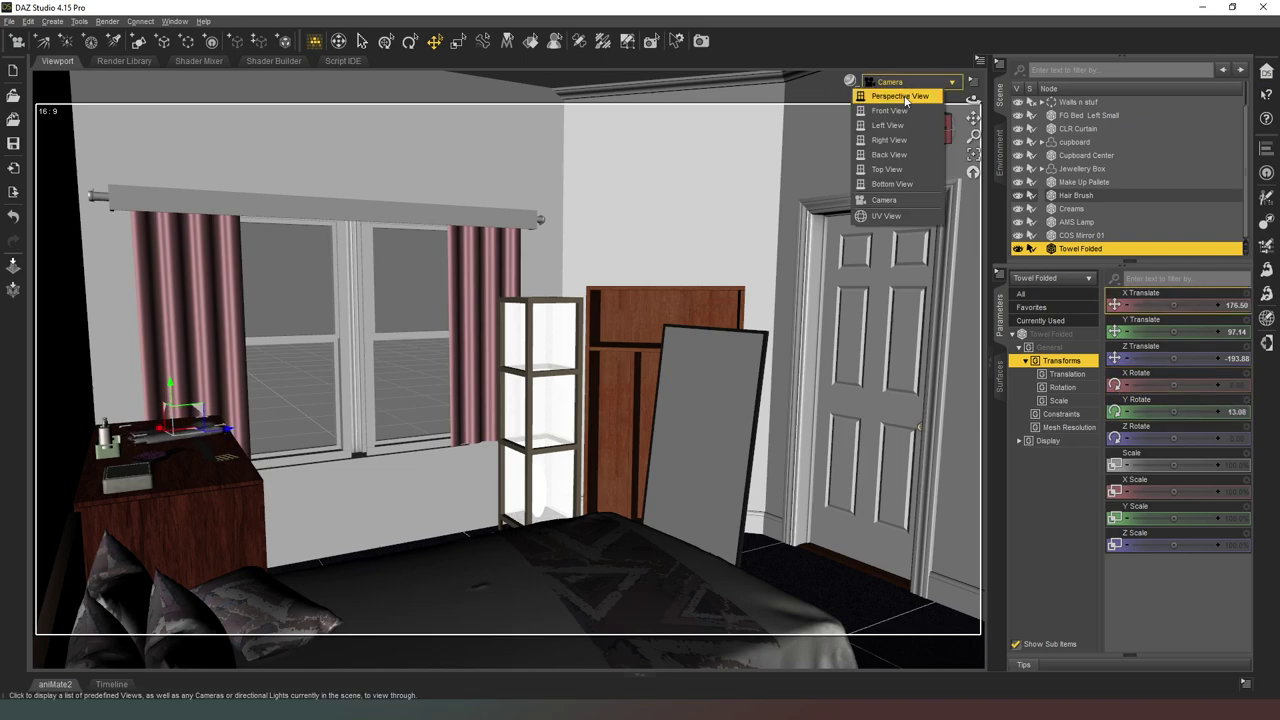
{"action": "left_click", "coordinate": [905, 98]}
{"action": "left_click_drag", "start_coordinate": [931, 127], "coordinate": [906, 125]}
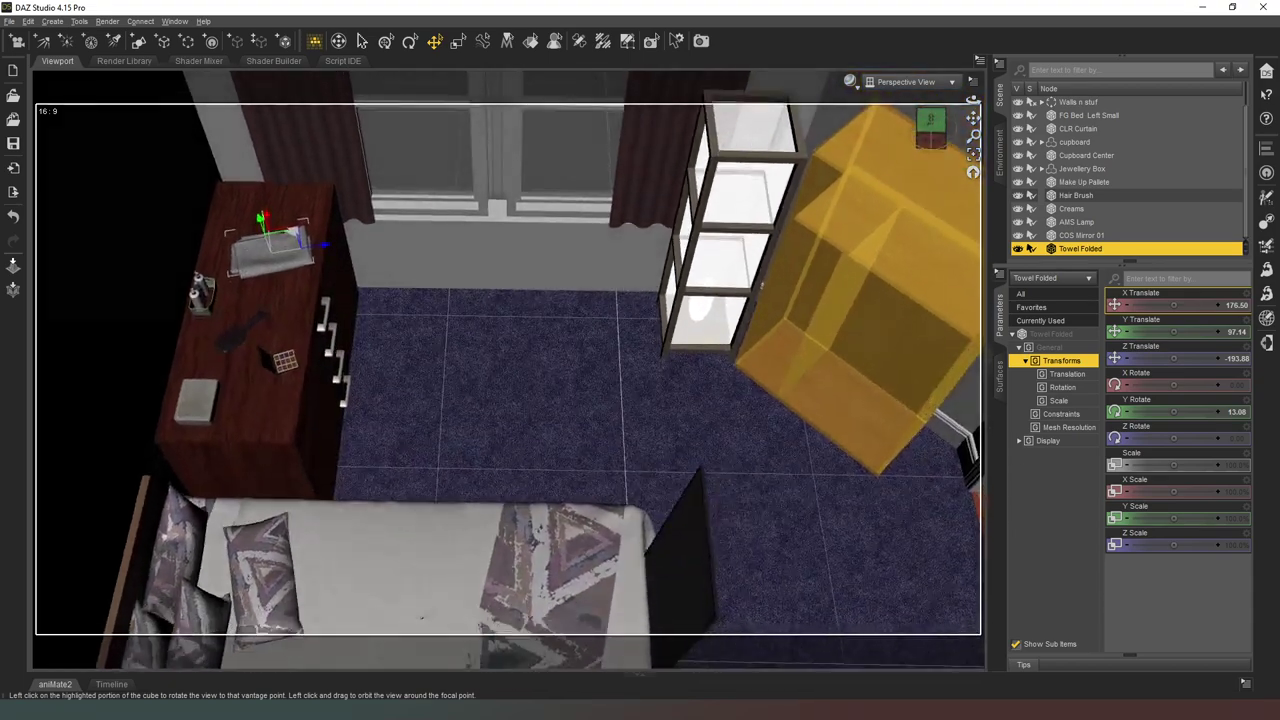
{"action": "left_click_drag", "start_coordinate": [295, 238], "coordinate": [290, 273]}
- Set the overall scale of COS Mirror 01 to 30%
{"action": "left_click", "coordinate": [682, 560]}
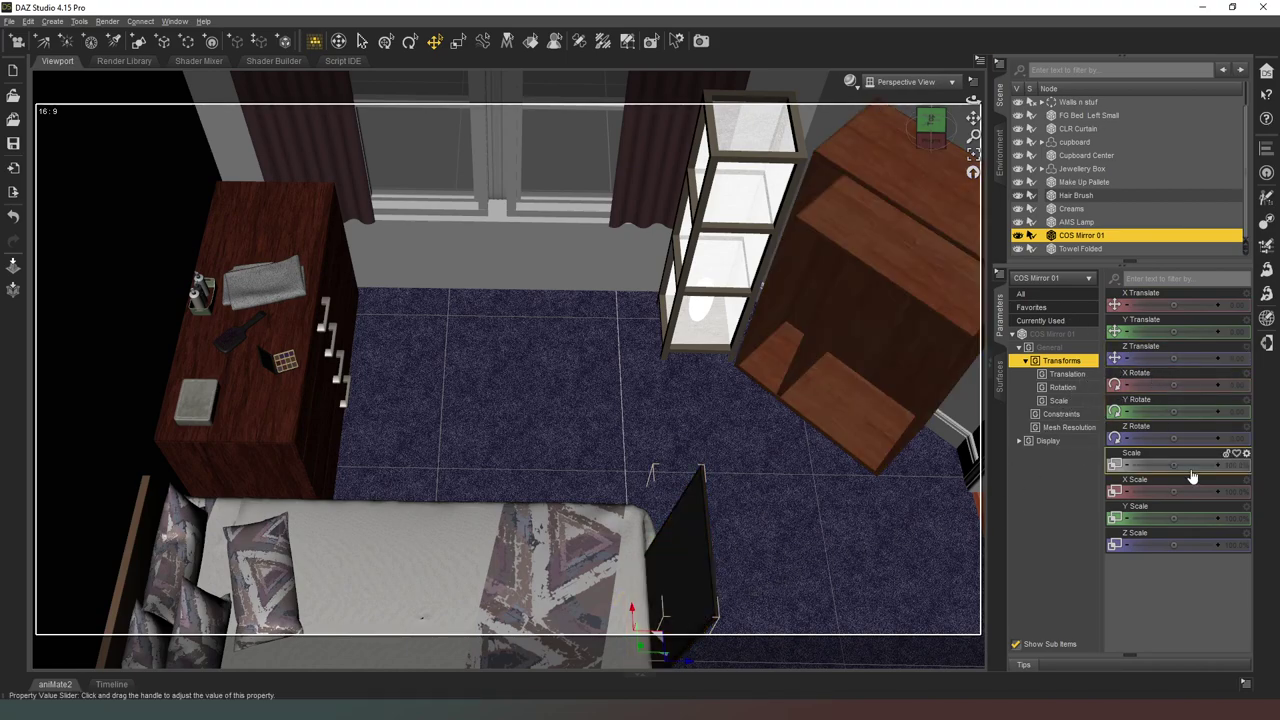
{"action": "left_click", "coordinate": [1232, 467]}
{"action": "key", "text": "Return"}
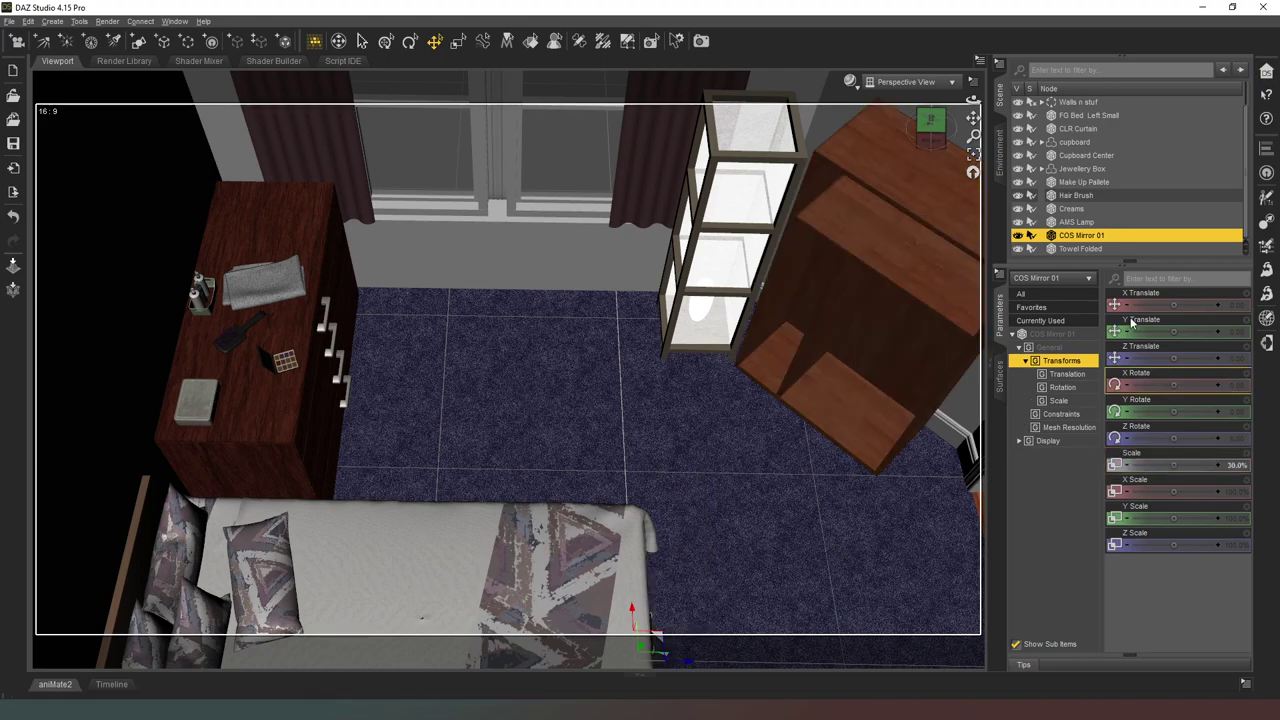
- Copy Towel Folded's transforms to COS Mirror 01, and adjust the mirror to about X 173, Z -182, Y rotation 156.58 and scale 36.8%
{"action": "left_click", "coordinate": [1100, 249]}
{"action": "left_click", "coordinate": [1100, 235]}
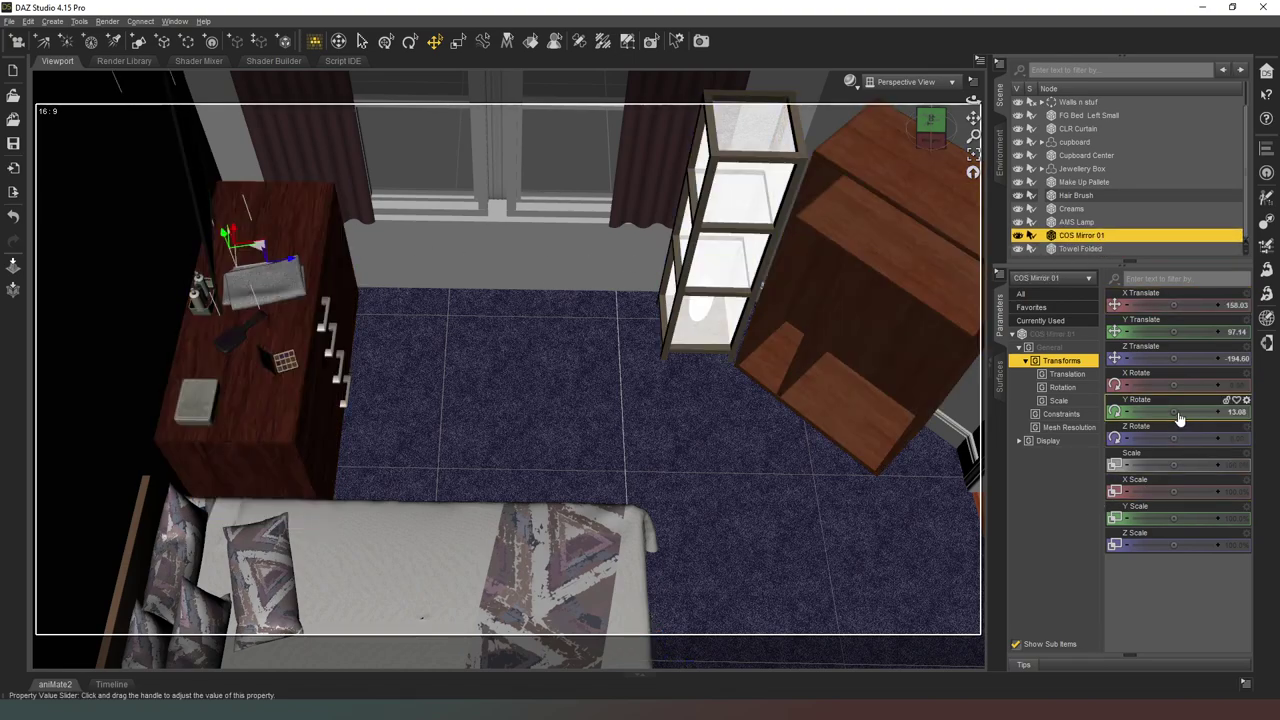
{"action": "left_click_drag", "start_coordinate": [1173, 410], "coordinate": [1196, 411]}
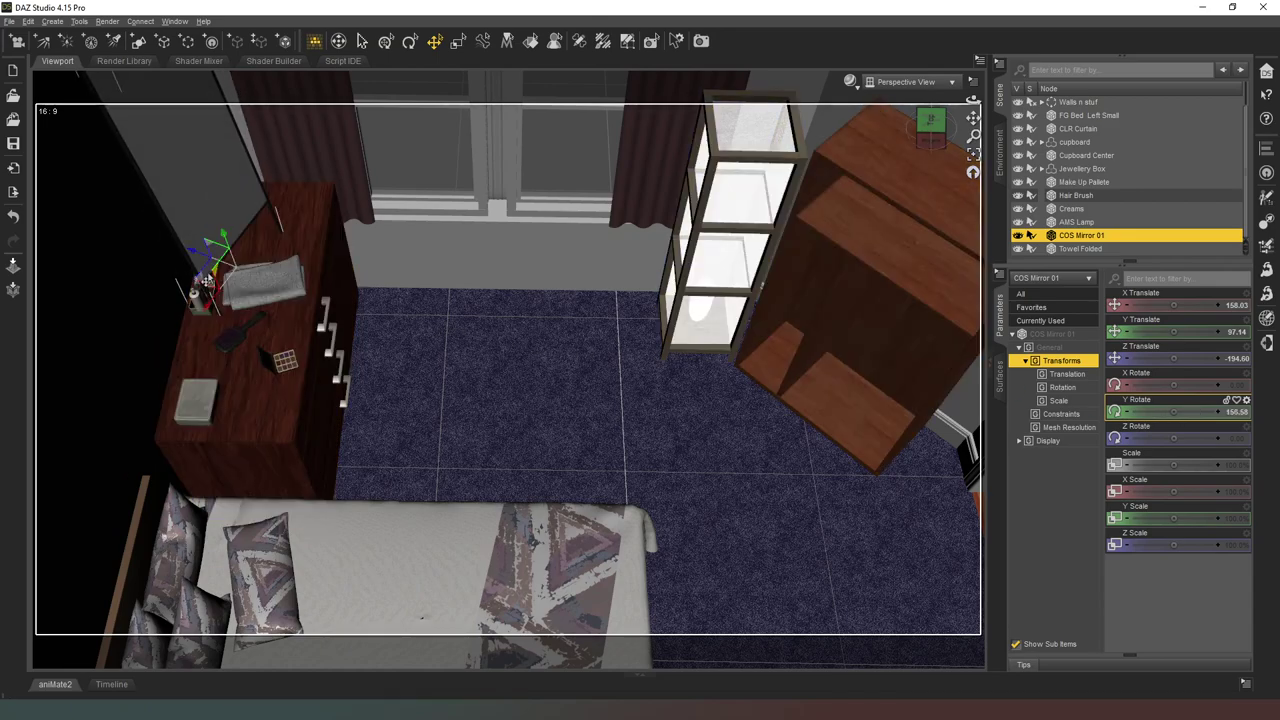
{"action": "left_click_drag", "start_coordinate": [201, 285], "coordinate": [231, 262]}
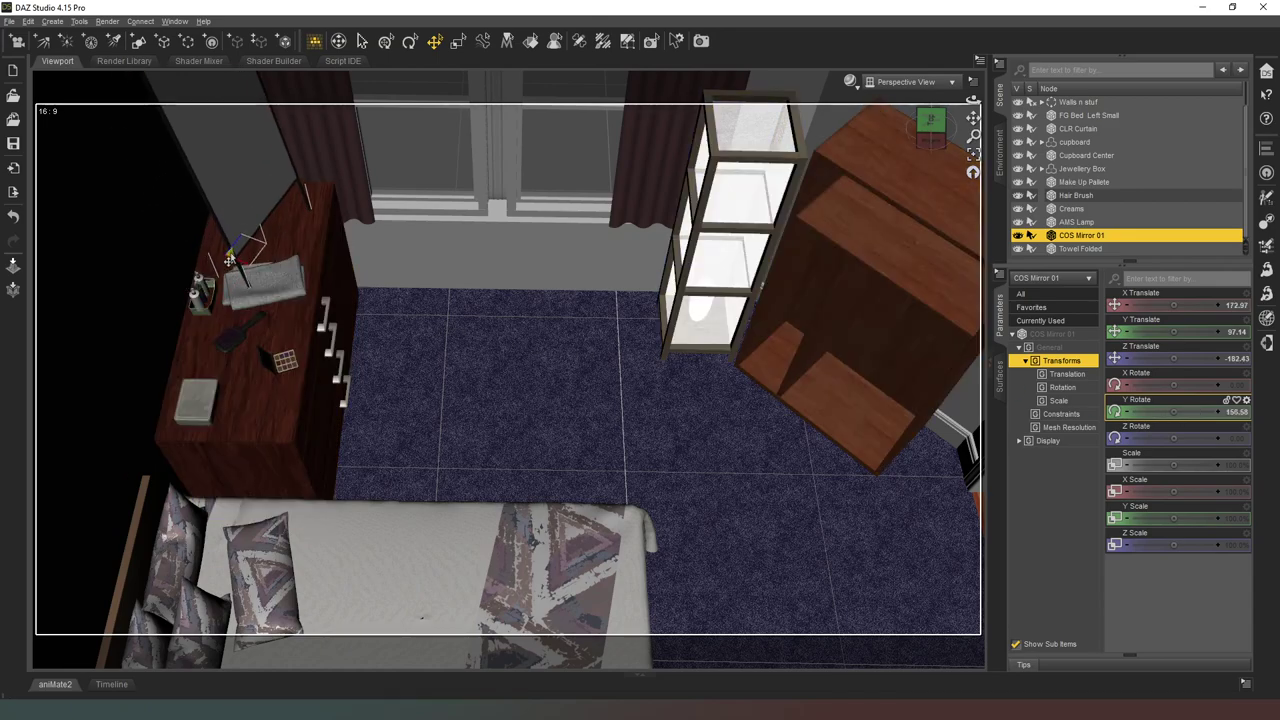
{"action": "left_click_drag", "start_coordinate": [1172, 471], "coordinate": [1217, 471]}
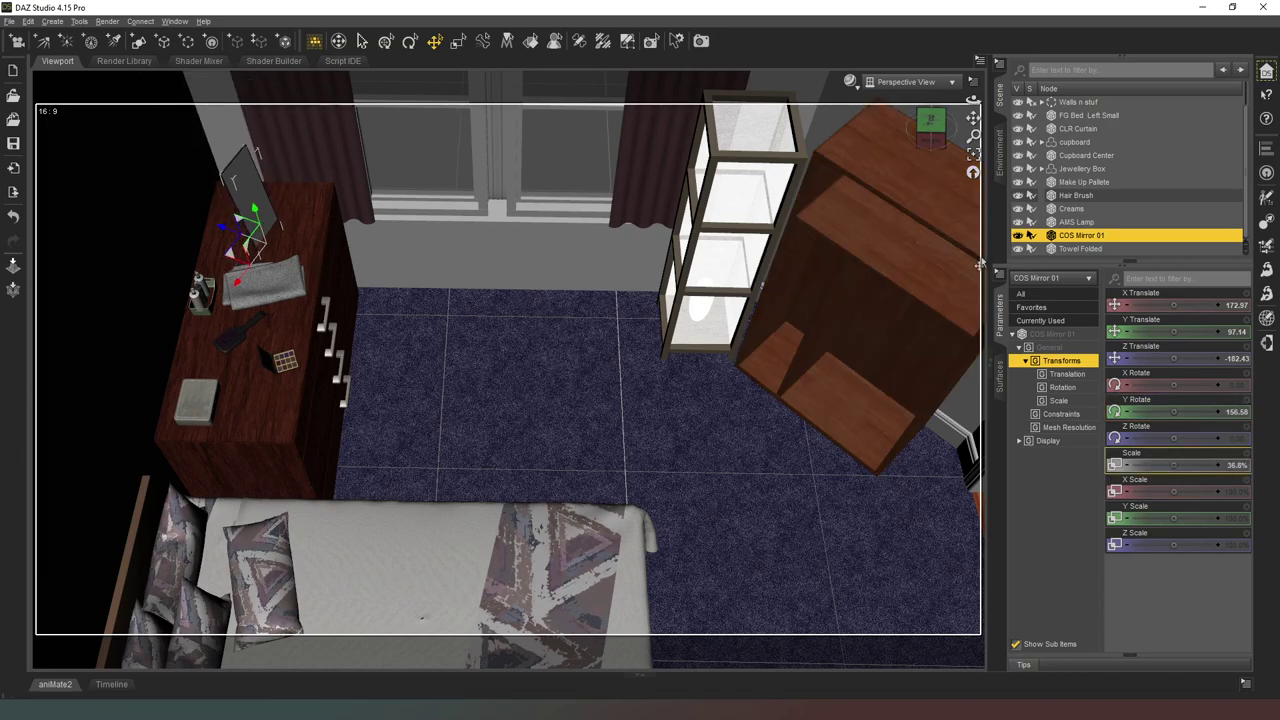
- Look at the furnished room through the Camera with the photorealistic rendered draw style
{"action": "left_click", "coordinate": [940, 82]}
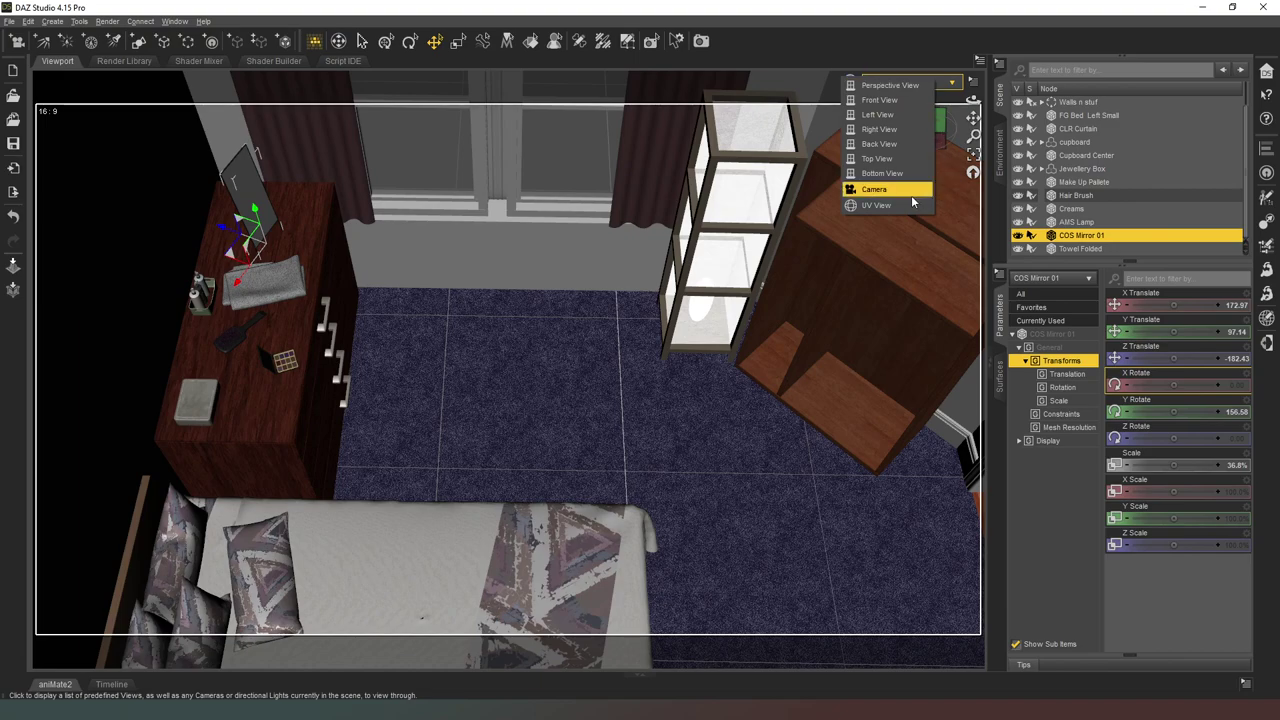
{"action": "left_click", "coordinate": [912, 190]}
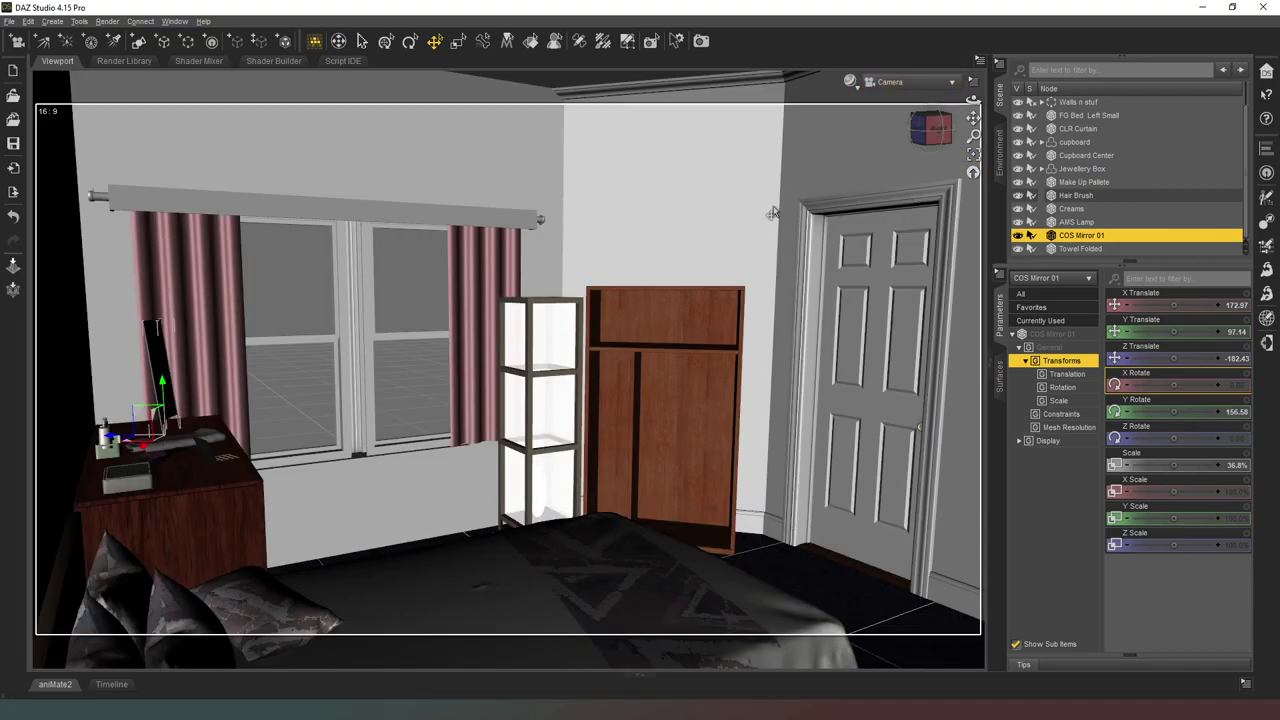
{"action": "left_click", "coordinate": [851, 81]}
{"action": "left_click", "coordinate": [864, 252]}
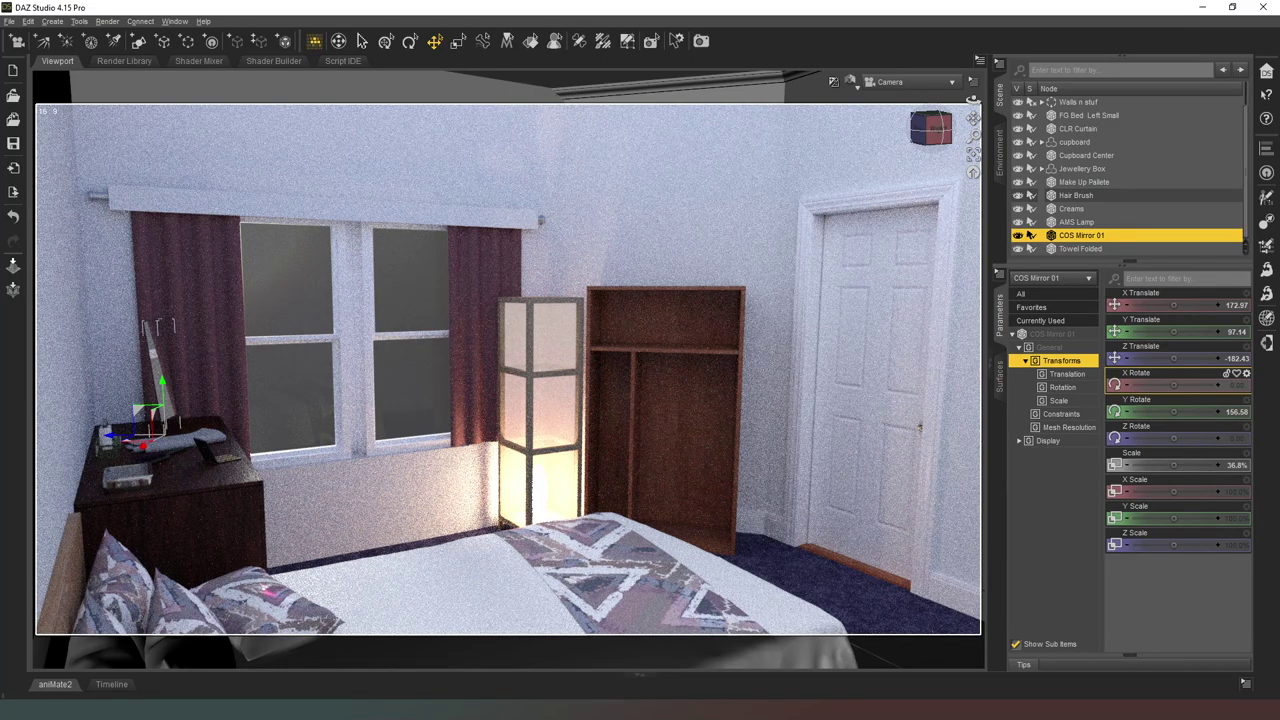
- Create a 5 m Y Positive plane primitive with 1 division at World Center and raise it to Y 300 as the ceiling
{"action": "left_click", "coordinate": [144, 46]}
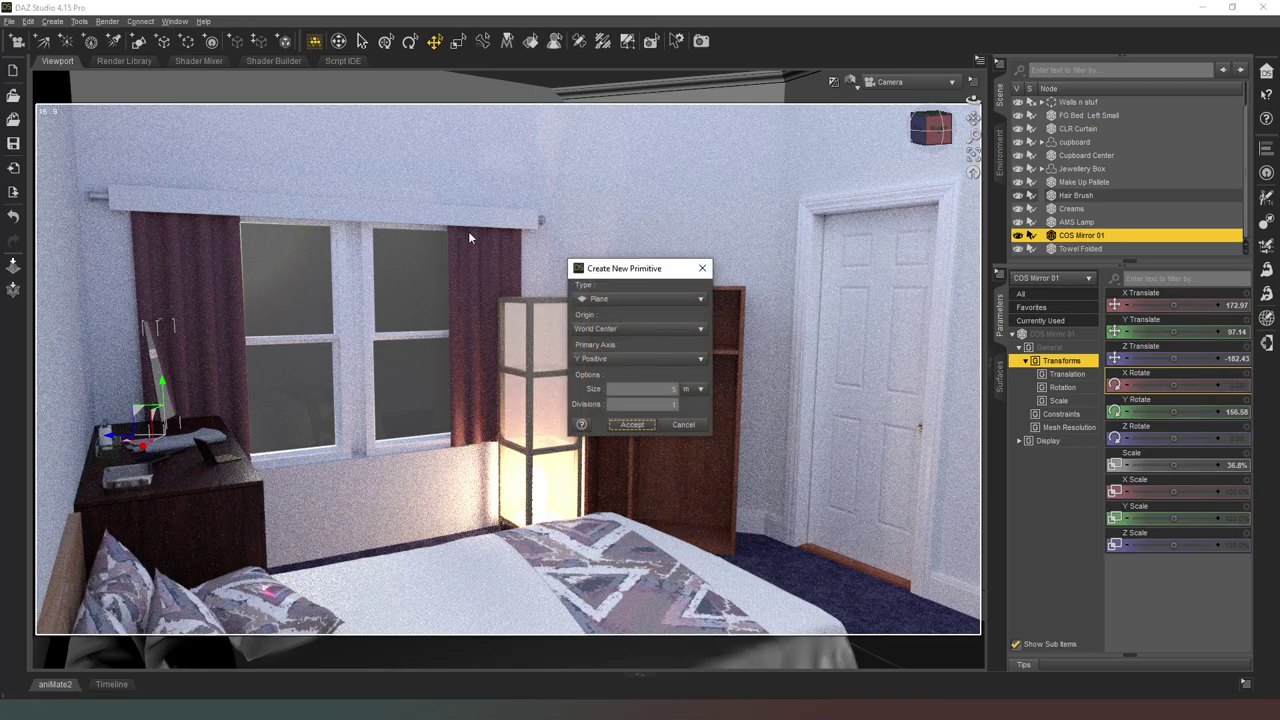
{"action": "left_click", "coordinate": [640, 425]}
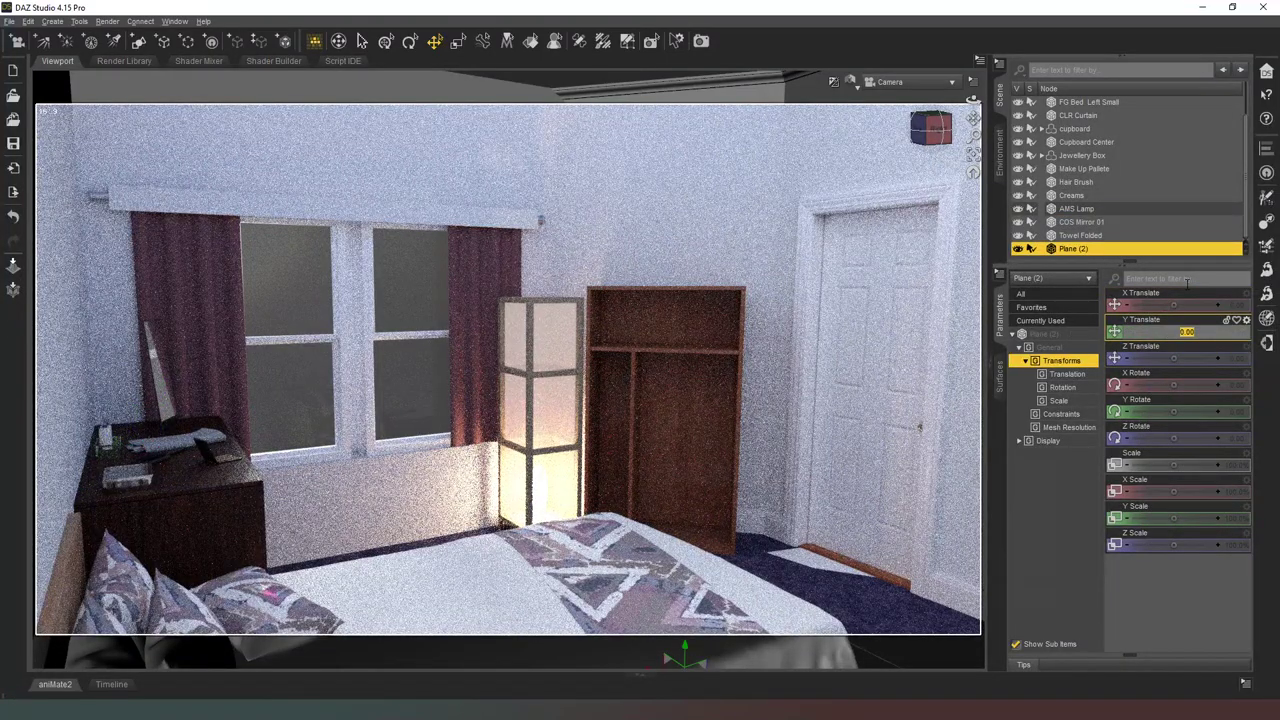
{"action": "key", "text": "Return"}
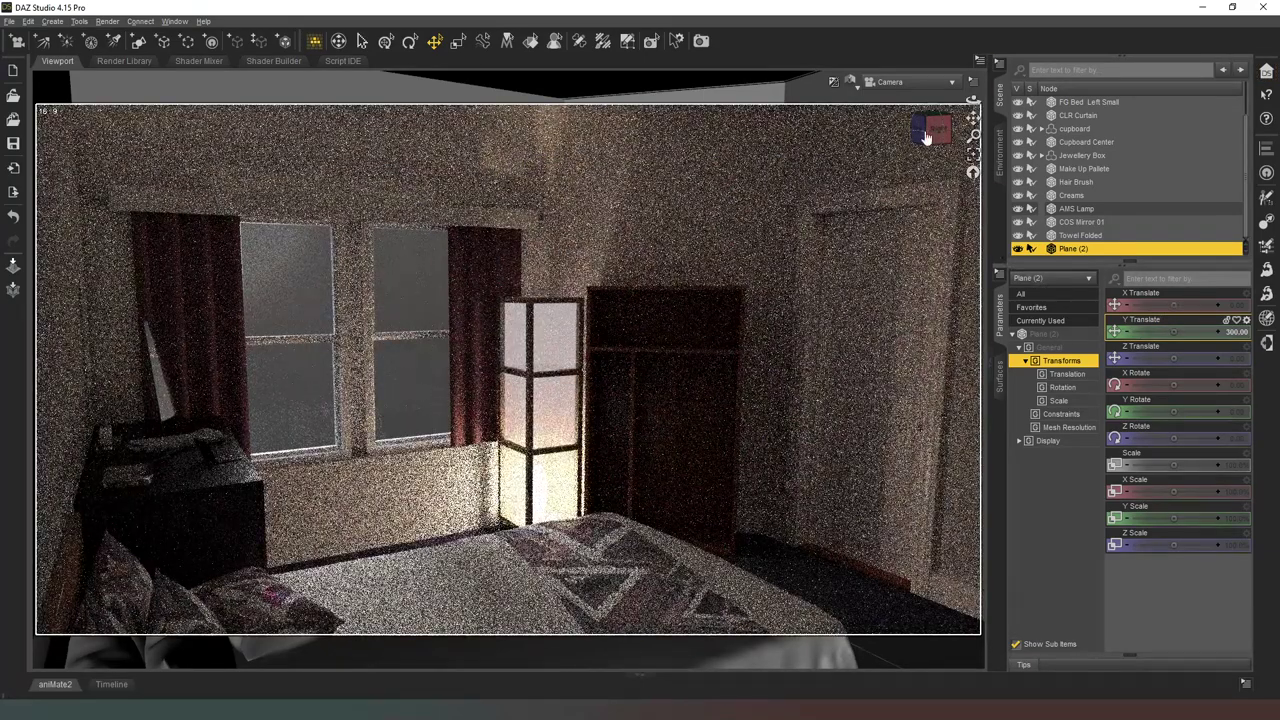
- Examine how the ceiling plane covers the walls from outside in Perspective View, using a textured, non-rendered draw style
{"action": "left_click", "coordinate": [890, 82]}
{"action": "left_click", "coordinate": [888, 93]}
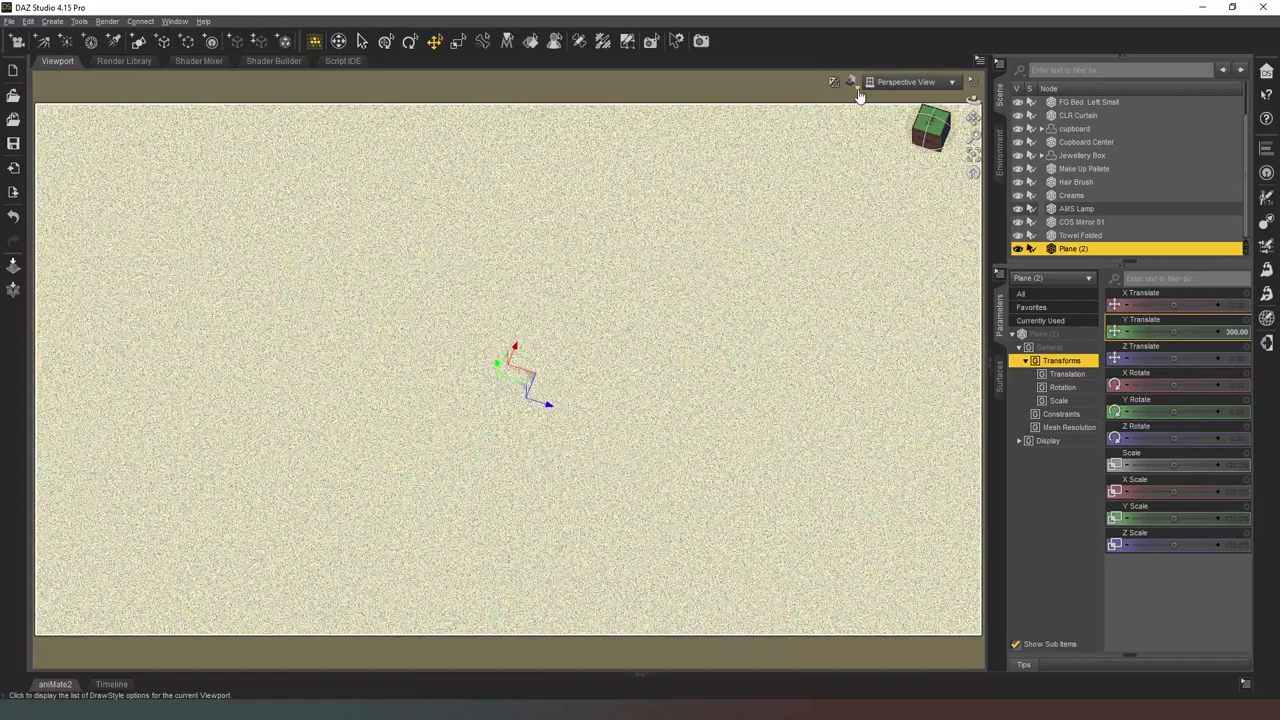
{"action": "left_click", "coordinate": [857, 90]}
{"action": "left_click", "coordinate": [860, 208]}
{"action": "left_click", "coordinate": [938, 145]}
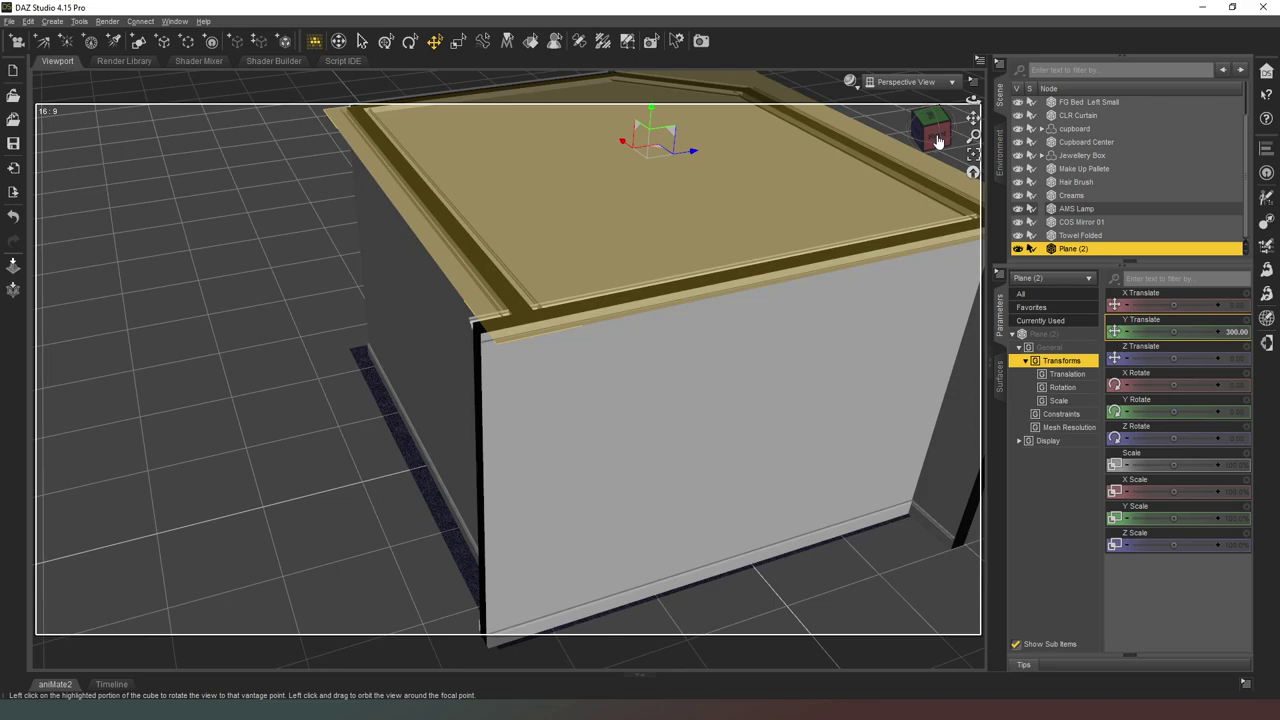
{"action": "left_click", "coordinate": [938, 142]}
{"action": "left_click", "coordinate": [936, 140]}
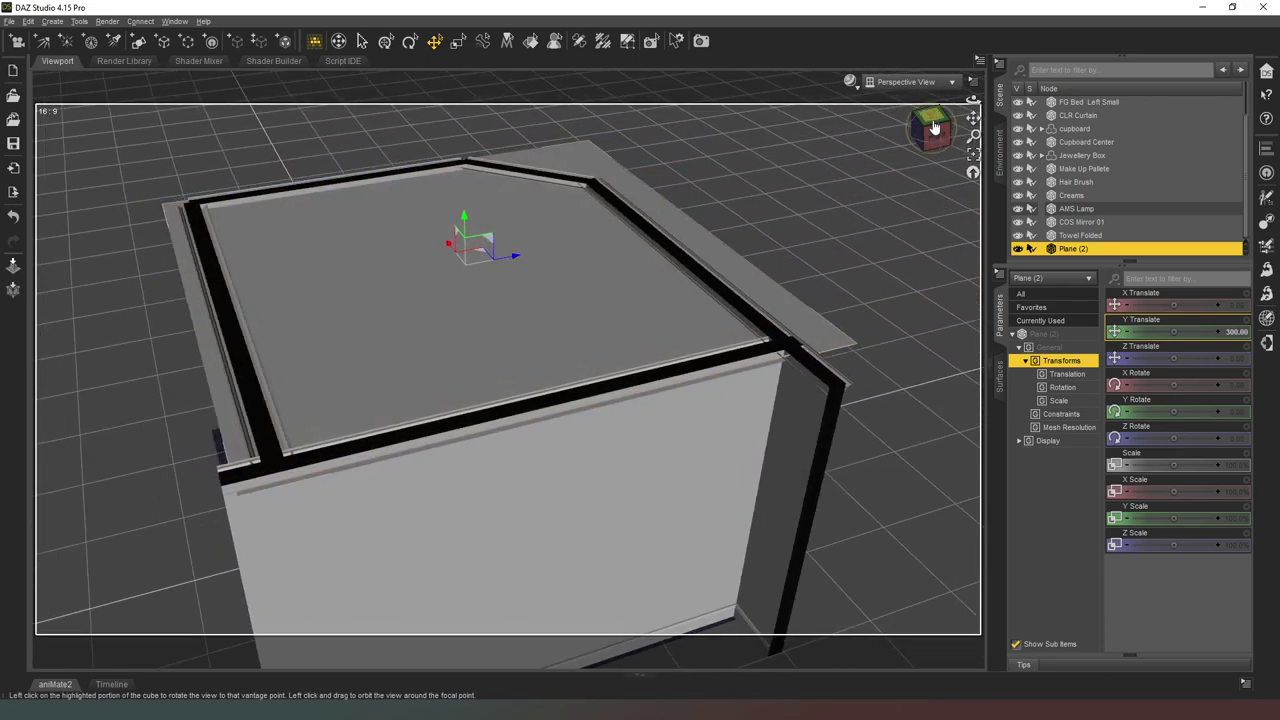
{"action": "middle_click_drag", "start_coordinate": [640, 215], "coordinate": [594, 272]}
{"action": "scroll", "coordinate": [734, 258], "scroll_direction": "up", "scroll_amount": 2}
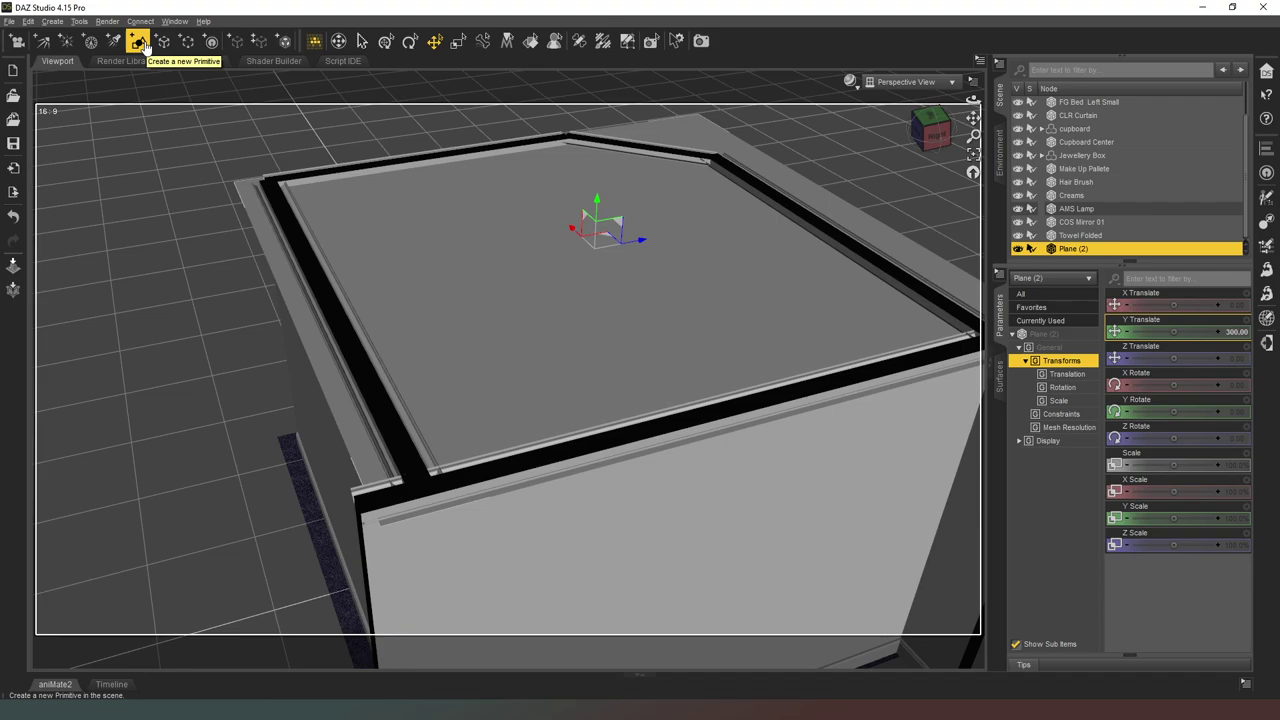
- Create another Y Positive plane primitive at World Center and raise it to the same height as the ceiling plane
{"action": "left_click", "coordinate": [139, 41]}
{"action": "double_click", "coordinate": [674, 388]}
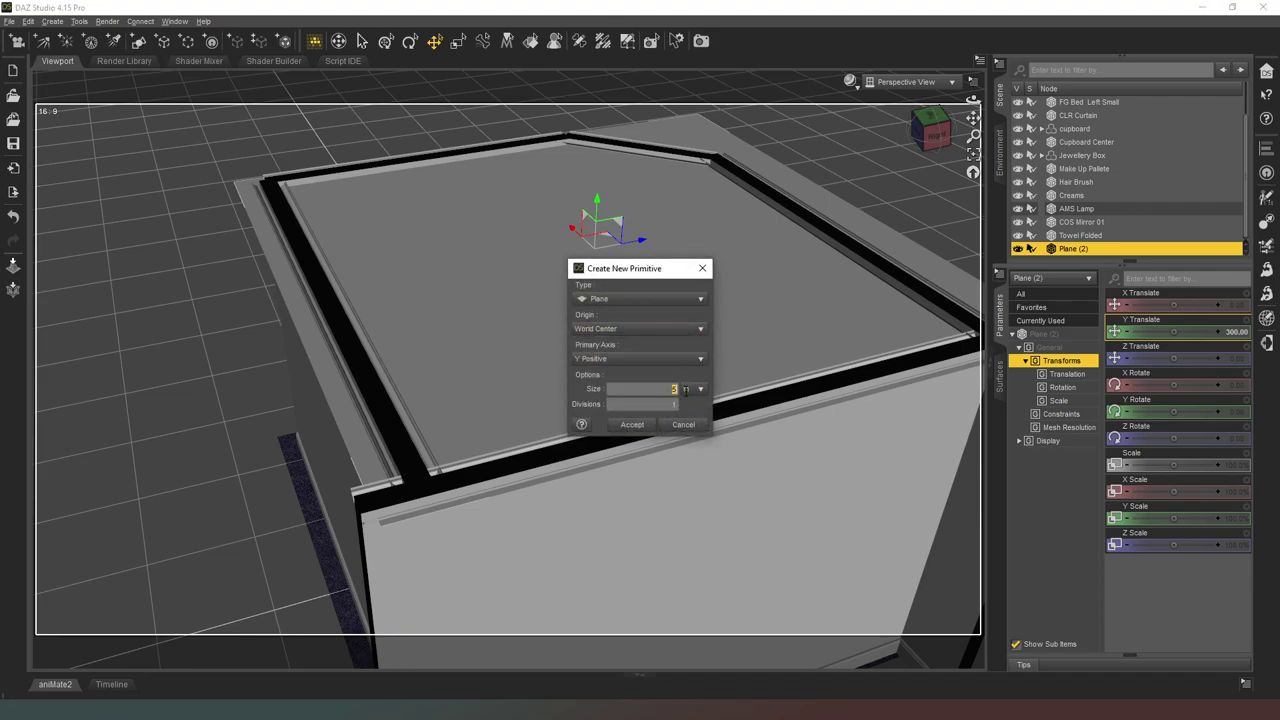
{"action": "left_click", "coordinate": [636, 424]}
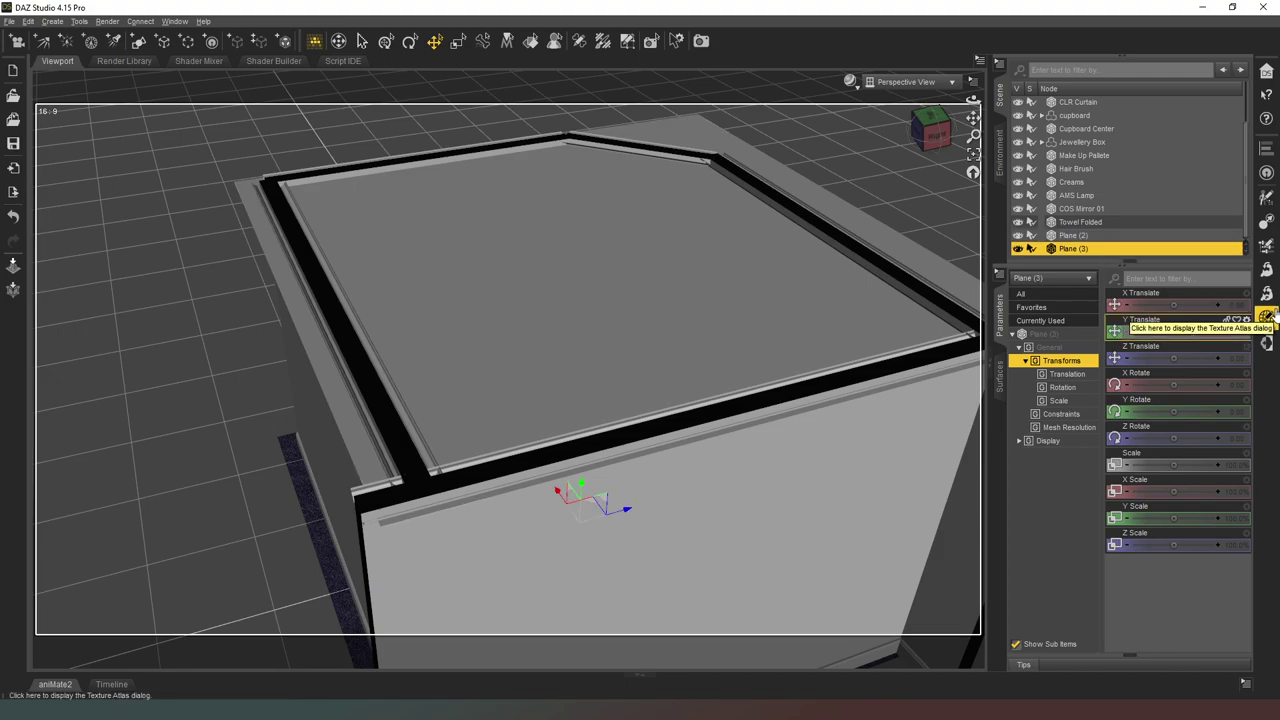
- Give the Default surface of Plane (3) a light blue emission colour of about 0.69, 0.82, 1.00
{"action": "left_click", "coordinate": [997, 390]}
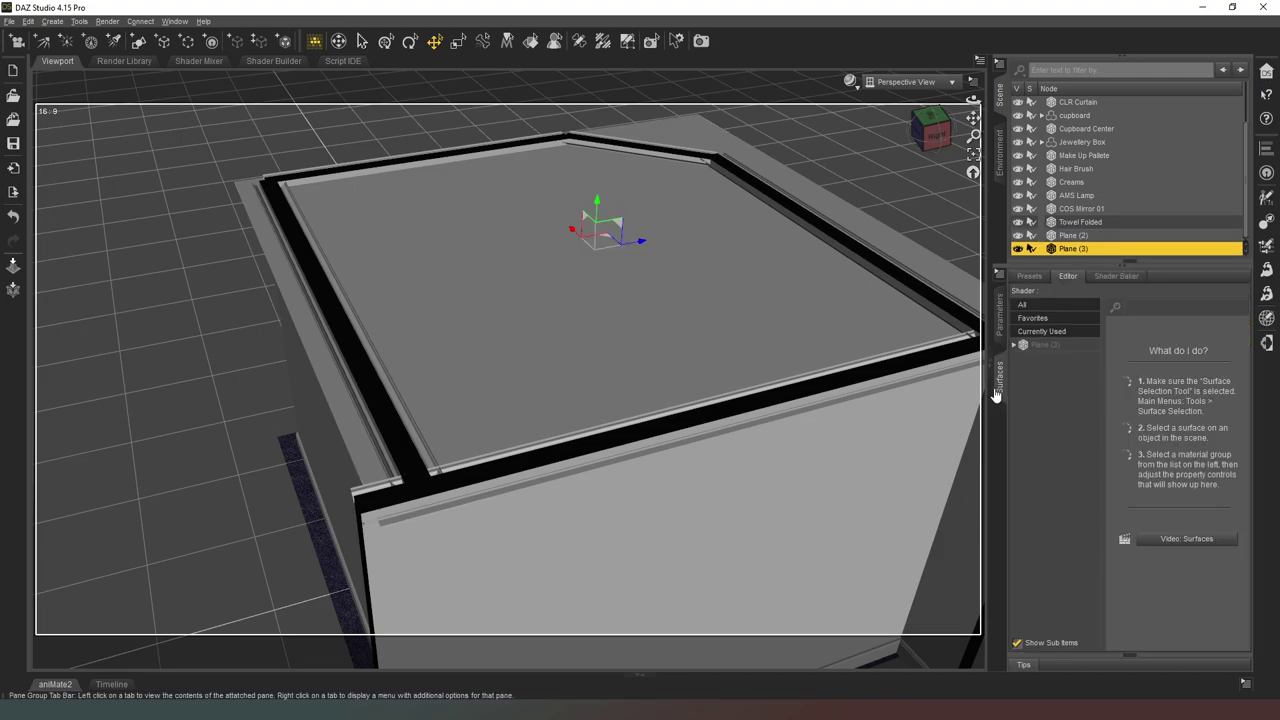
{"action": "left_click", "coordinate": [1015, 345]}
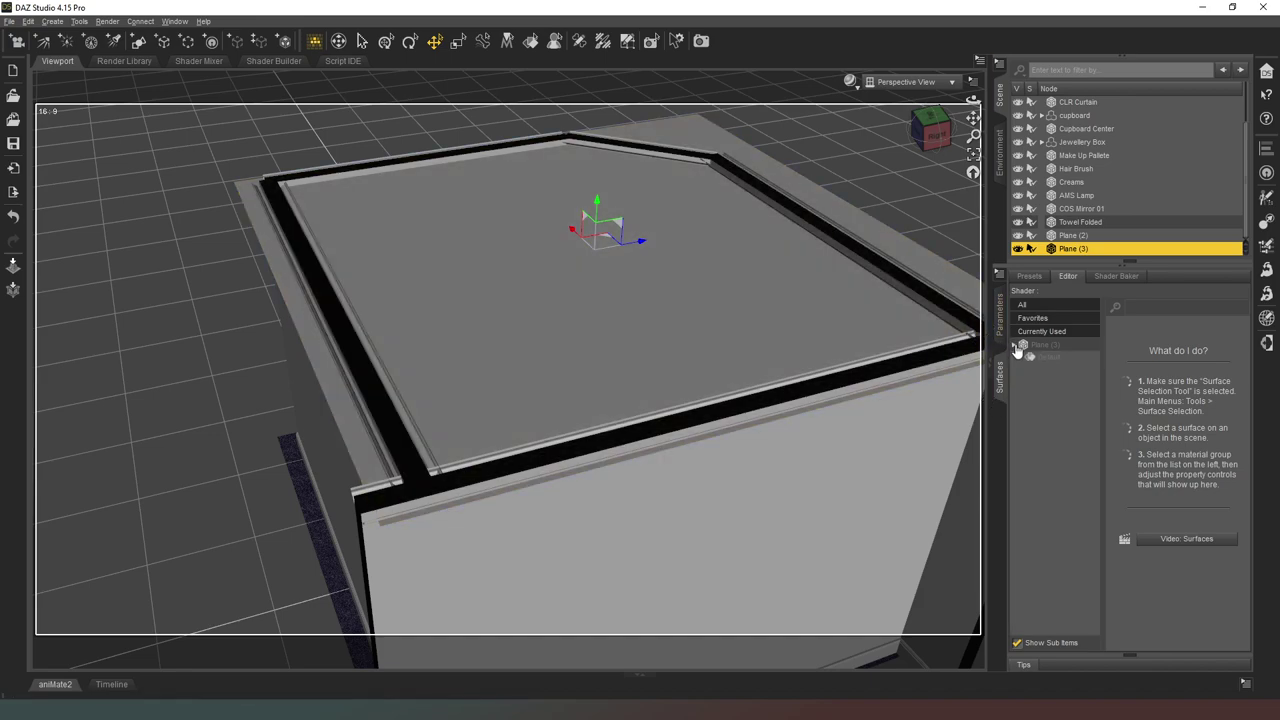
{"action": "left_click", "coordinate": [1020, 358]}
{"action": "left_click", "coordinate": [1054, 440]}
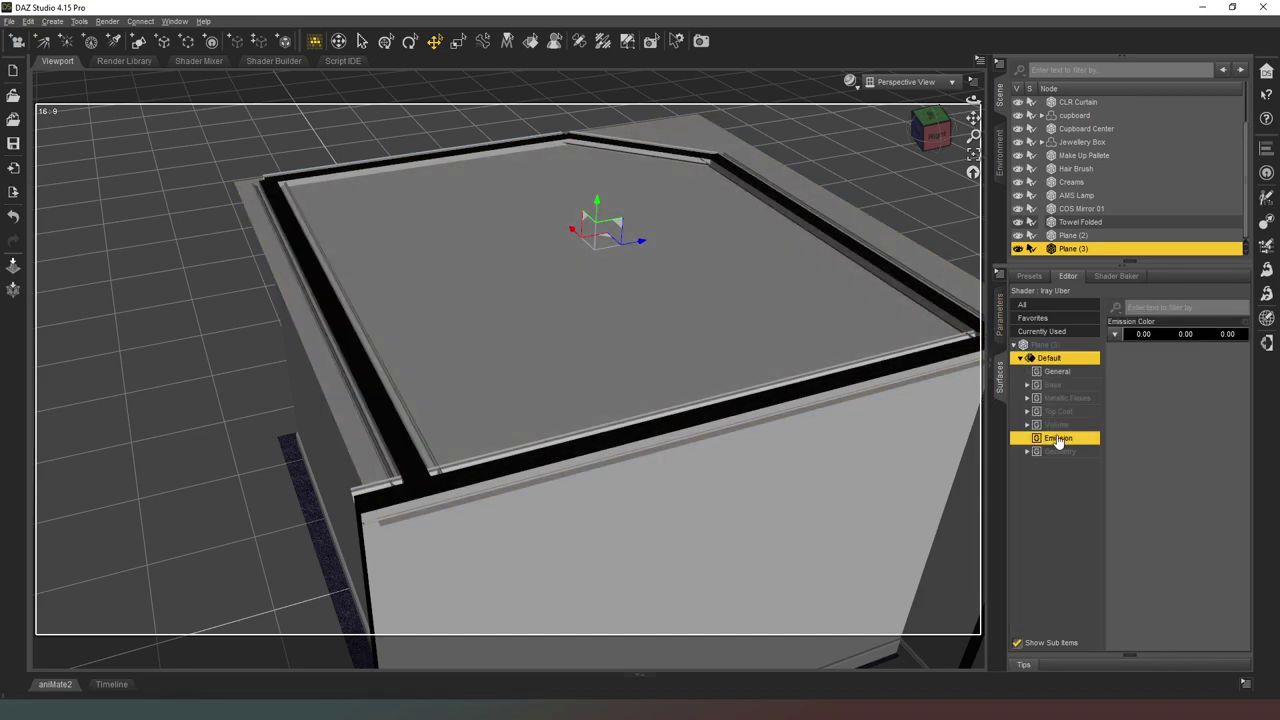
{"action": "left_click", "coordinate": [1171, 344]}
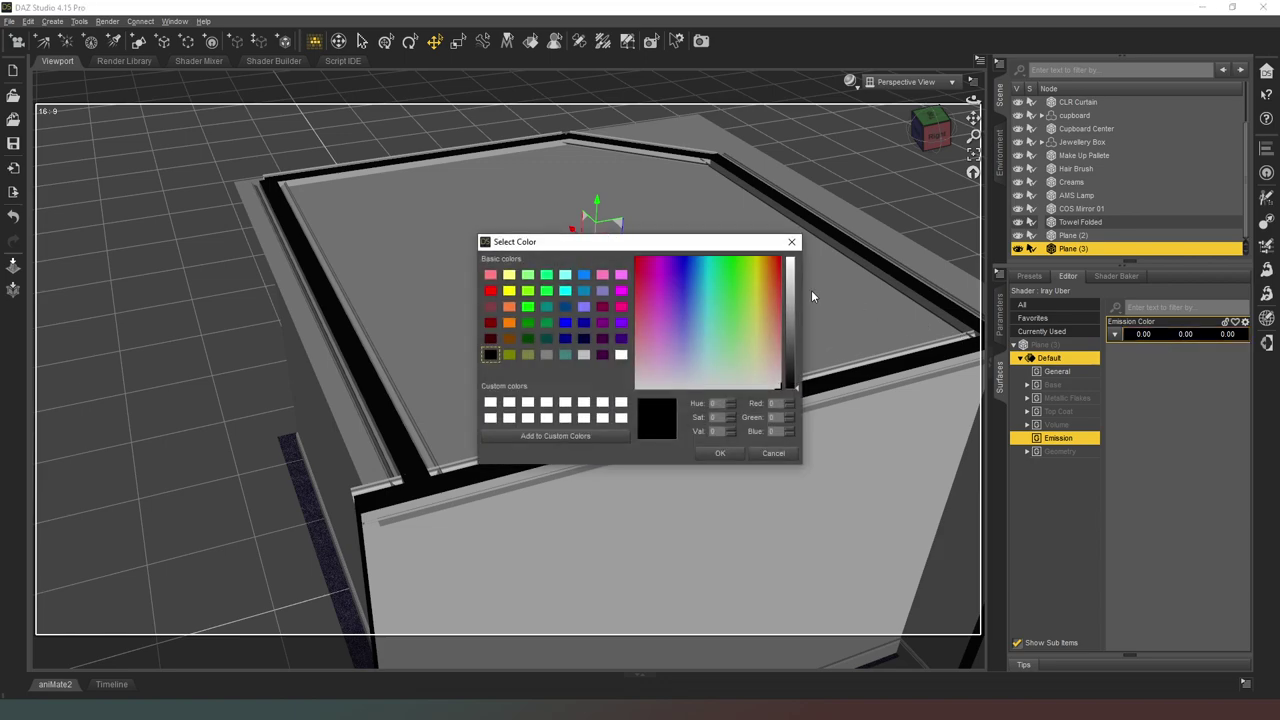
{"action": "left_click_drag", "start_coordinate": [798, 289], "coordinate": [796, 258]}
{"action": "left_click_drag", "start_coordinate": [700, 372], "coordinate": [691, 369]}
{"action": "left_click", "coordinate": [731, 456]}
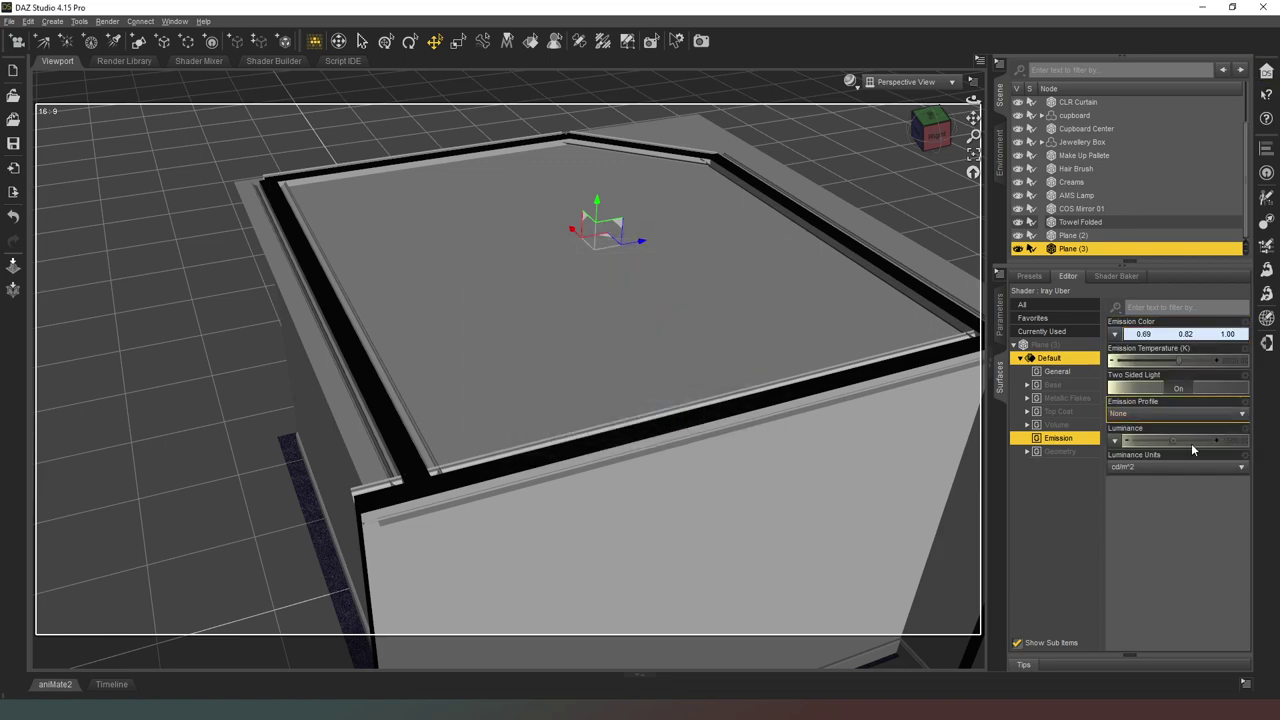
- Set the emission of Plane (3) to luminance units of kcd/m^2 and a luminance of 250
{"action": "left_click", "coordinate": [1175, 467]}
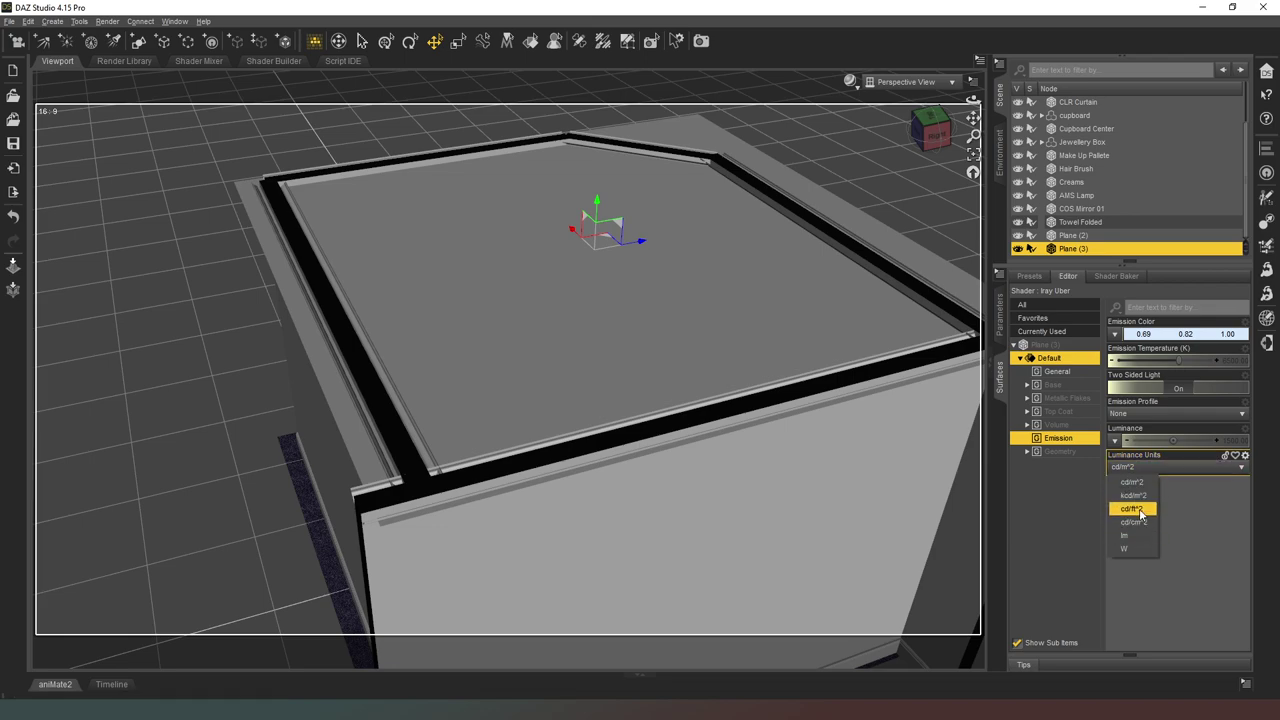
{"action": "left_click", "coordinate": [1133, 495]}
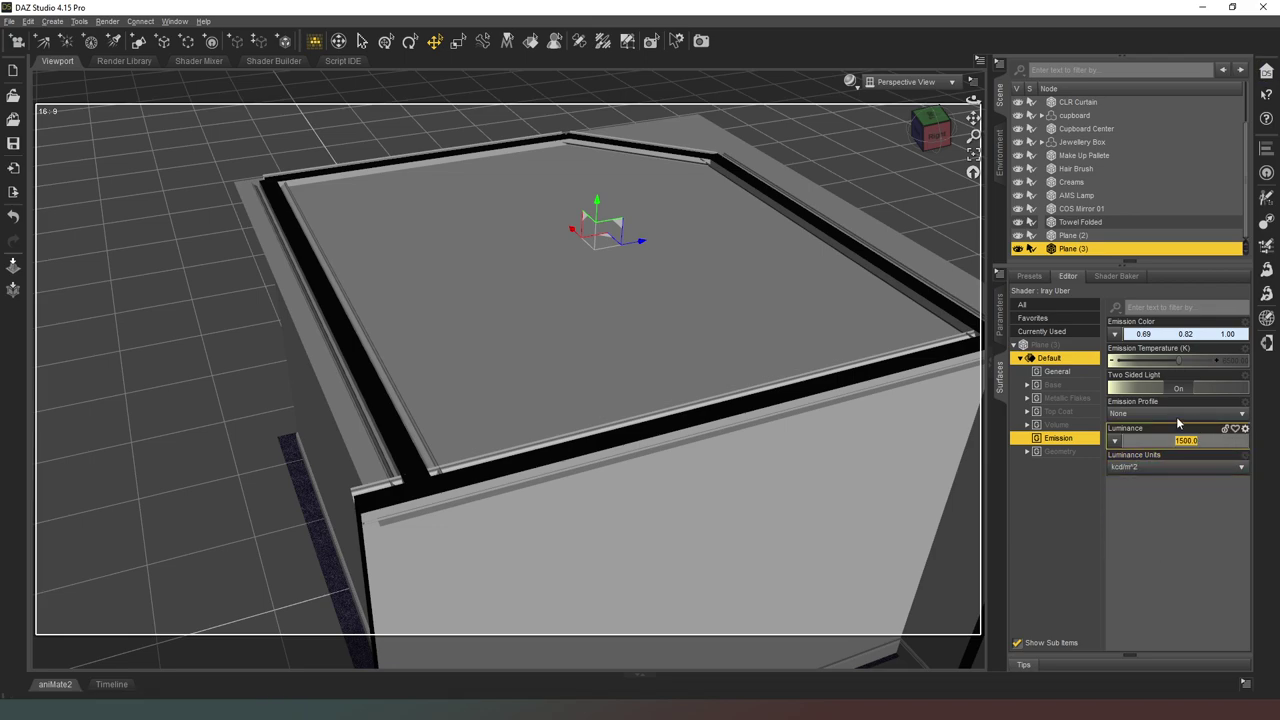
{"action": "type", "text": "250"}
{"action": "key", "text": "Return"}
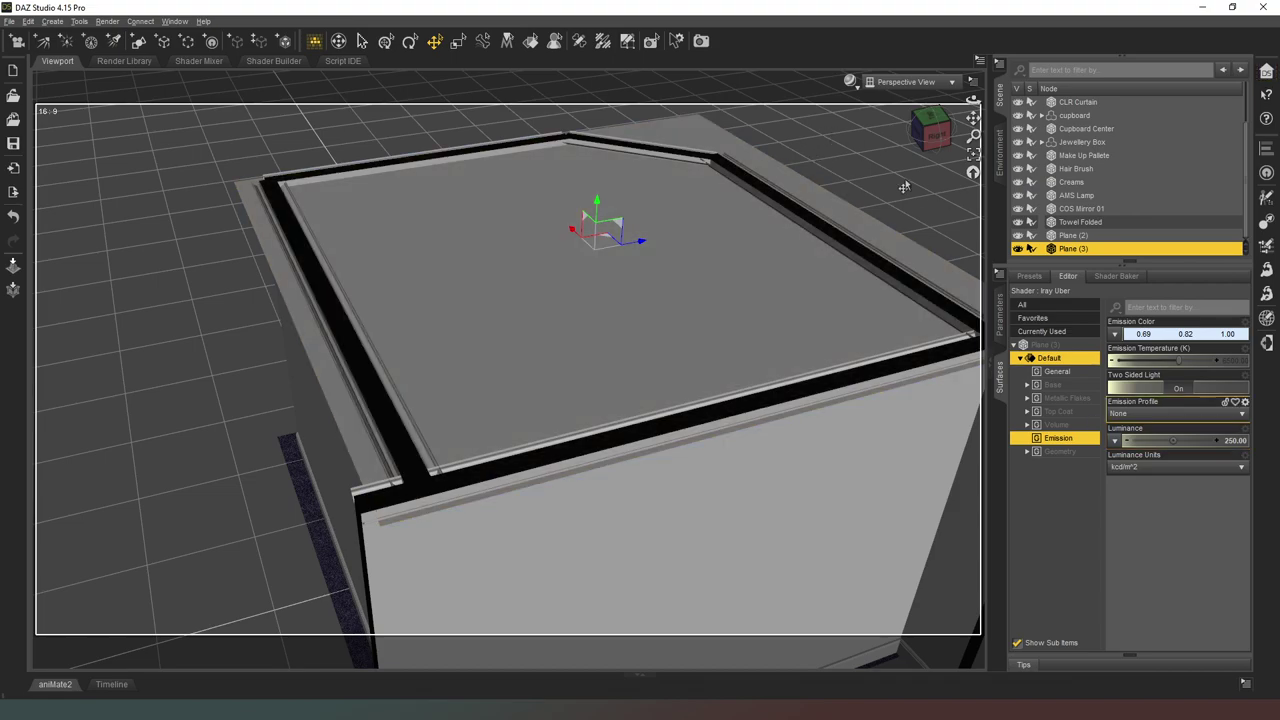
- Preview the room's lighting through the Camera with the NVIDIA Iray draw style
{"action": "left_click", "coordinate": [900, 83]}
{"action": "left_click", "coordinate": [872, 200]}
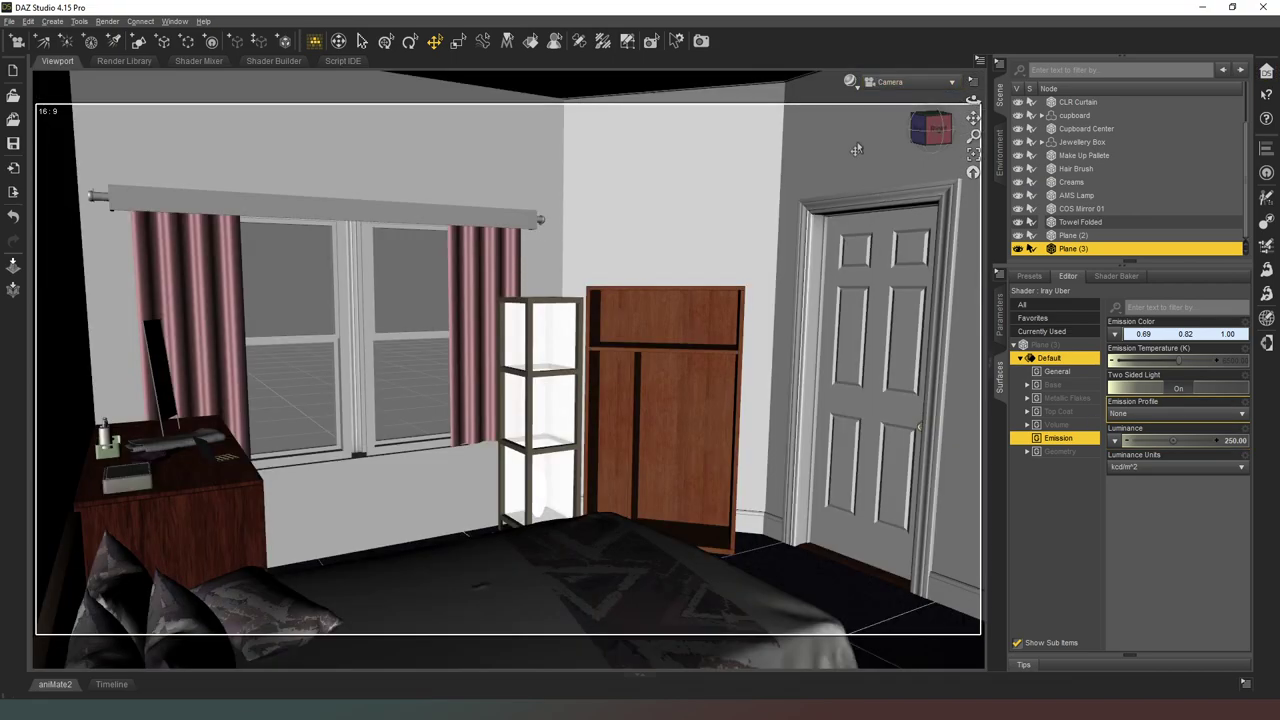
{"action": "left_click", "coordinate": [855, 89]}
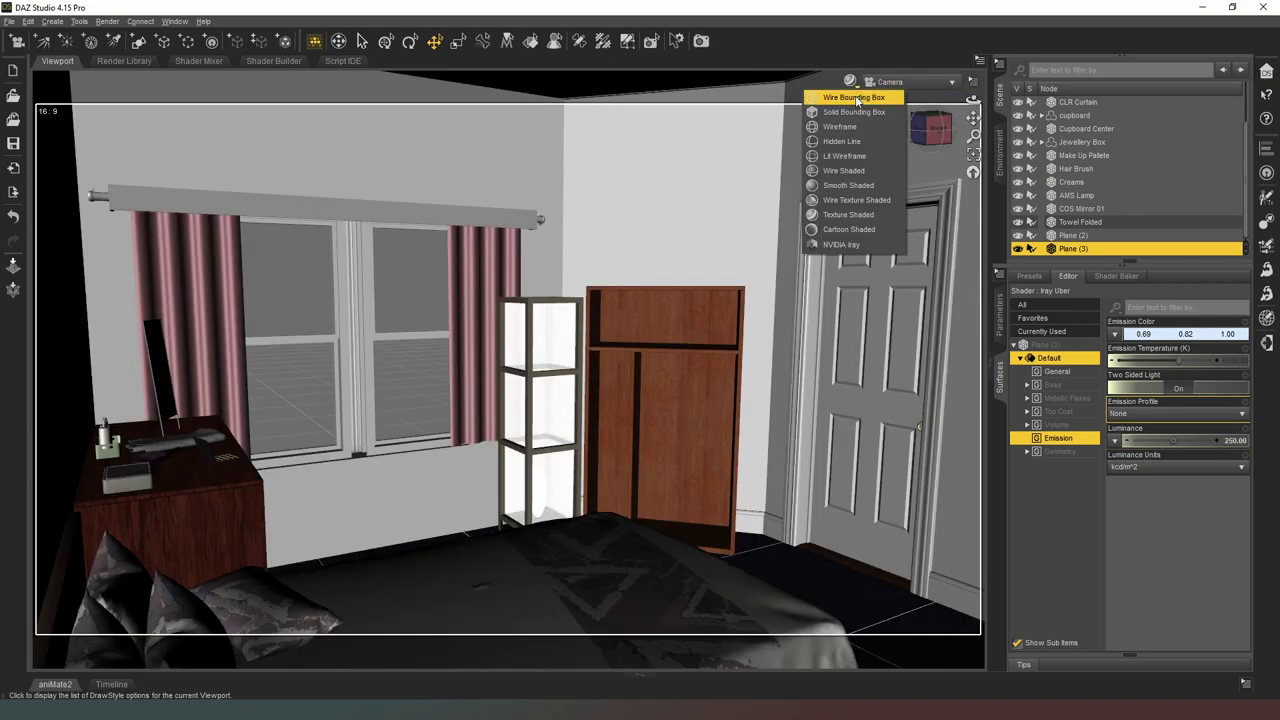
{"action": "left_click", "coordinate": [839, 244]}
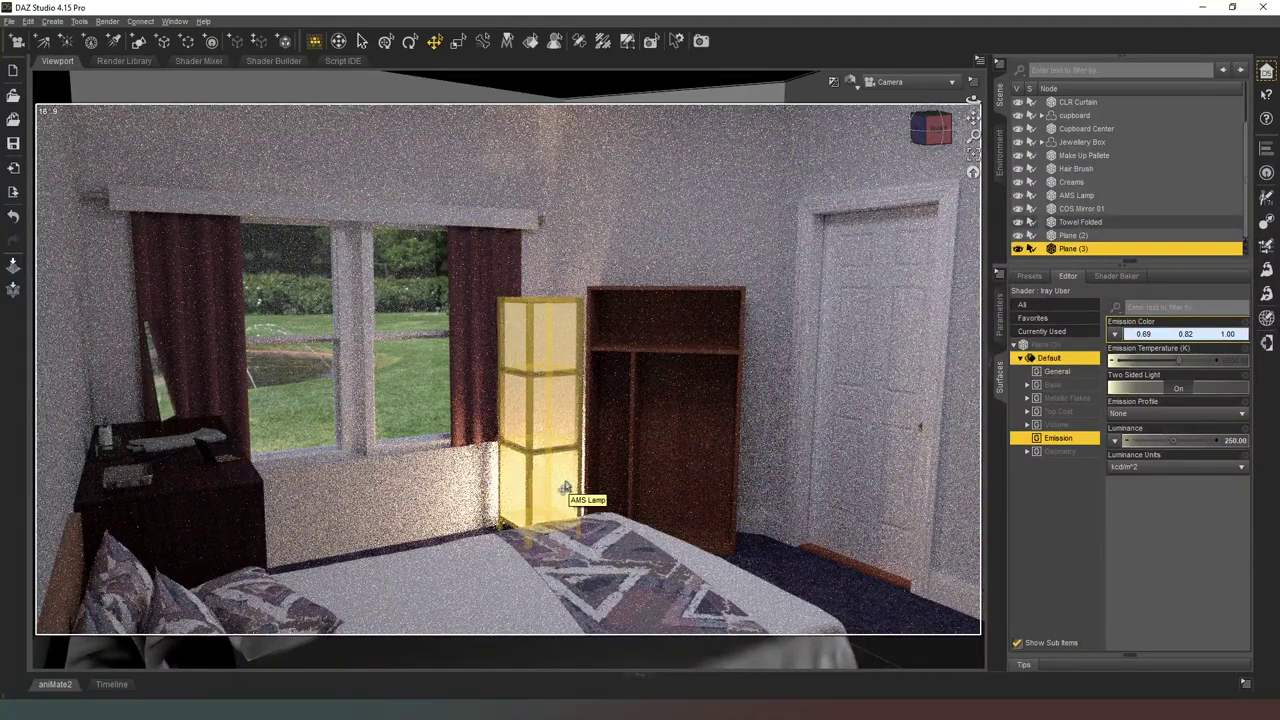
- Reduce the emission luminance of the AMS Lamp's Light bulb surface to 1150 cd/m^2
{"action": "left_click", "coordinate": [565, 487]}
{"action": "left_click", "coordinate": [1015, 346]}
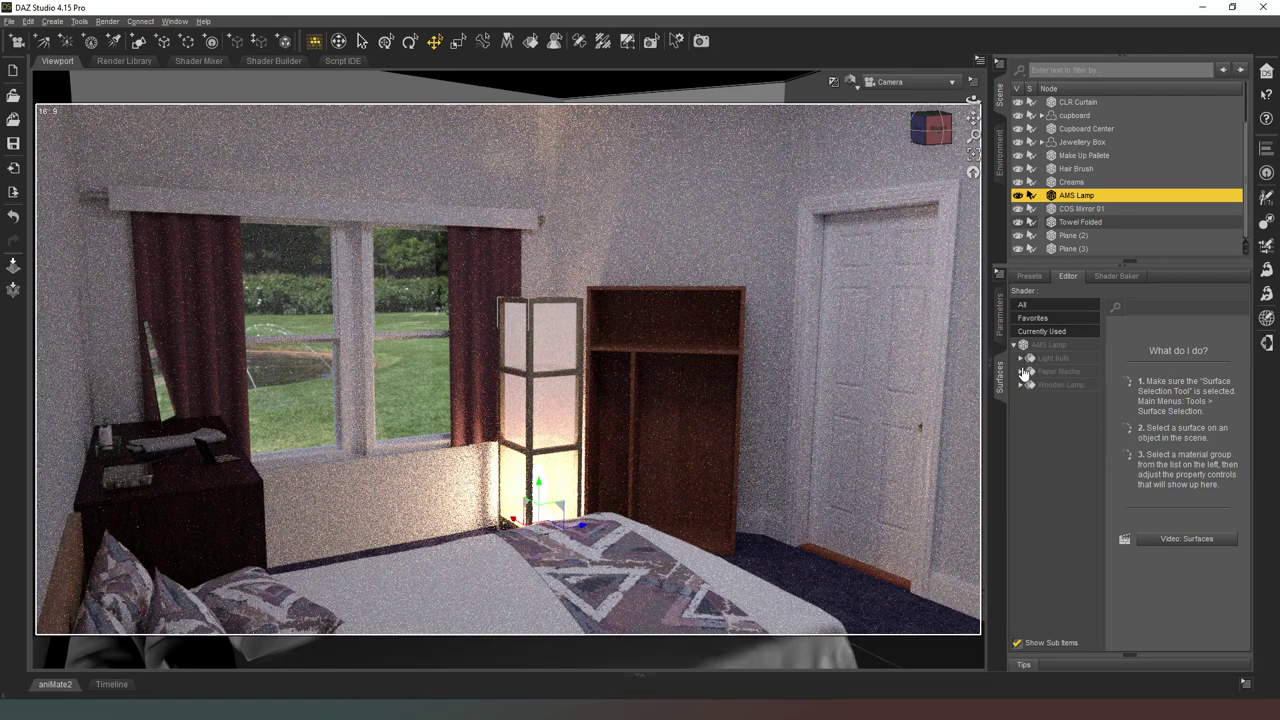
{"action": "left_click", "coordinate": [1040, 359]}
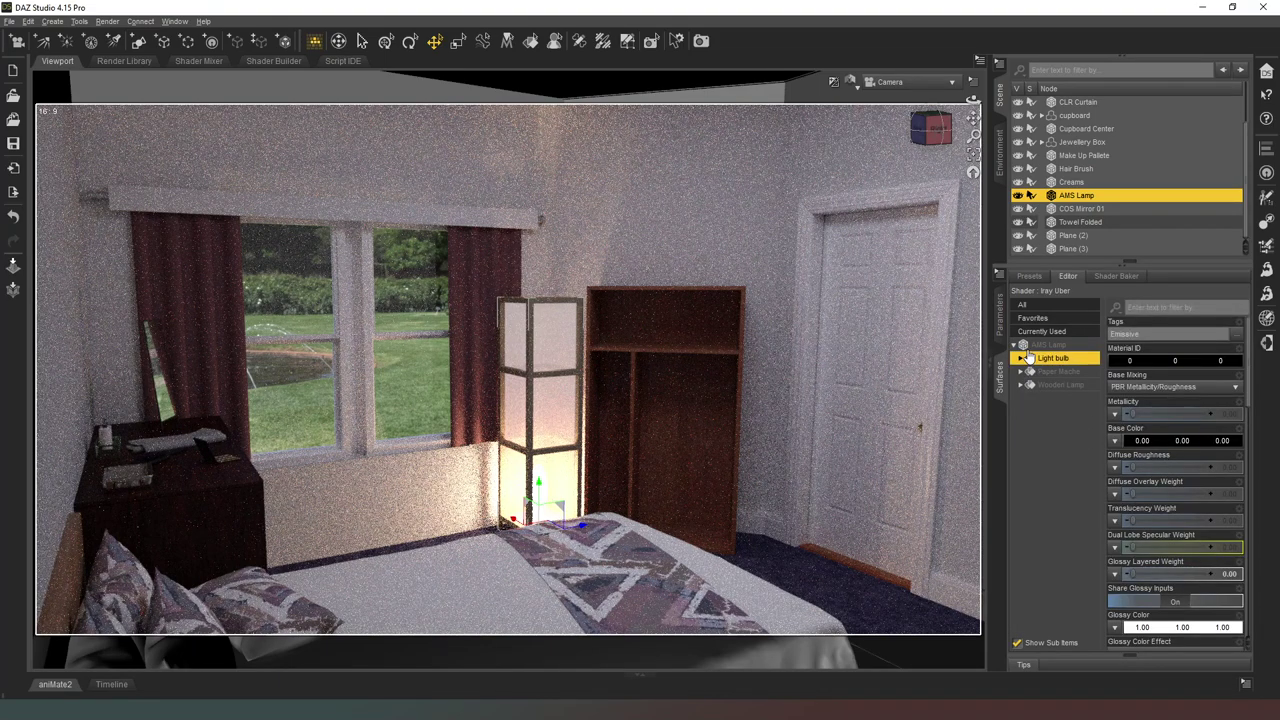
{"action": "left_click", "coordinate": [1025, 358]}
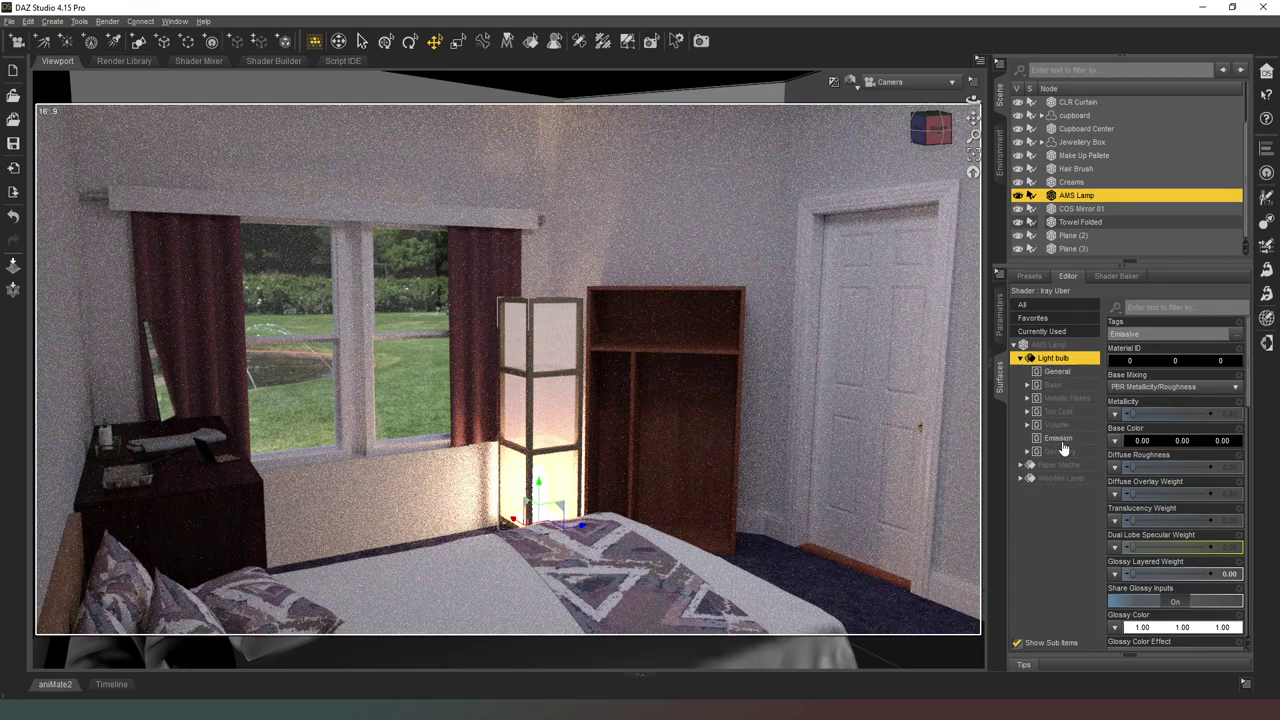
{"action": "left_click", "coordinate": [1062, 442]}
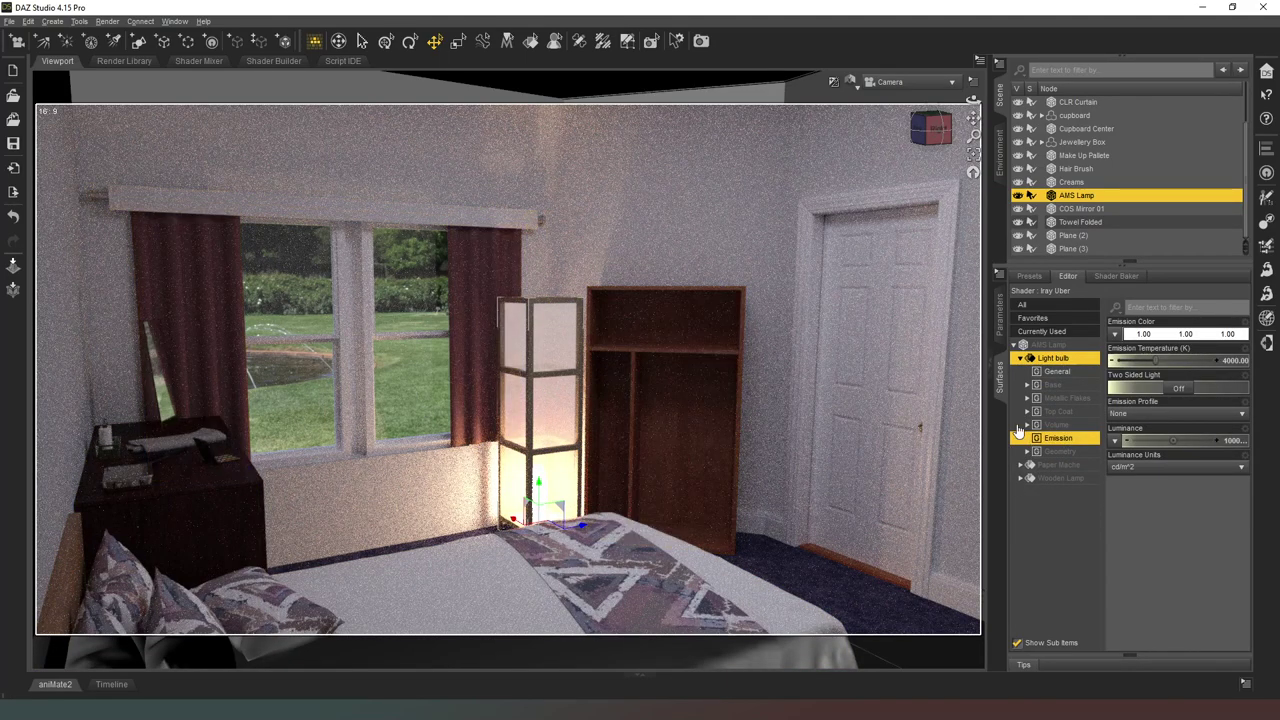
{"action": "left_click", "coordinate": [1239, 440]}
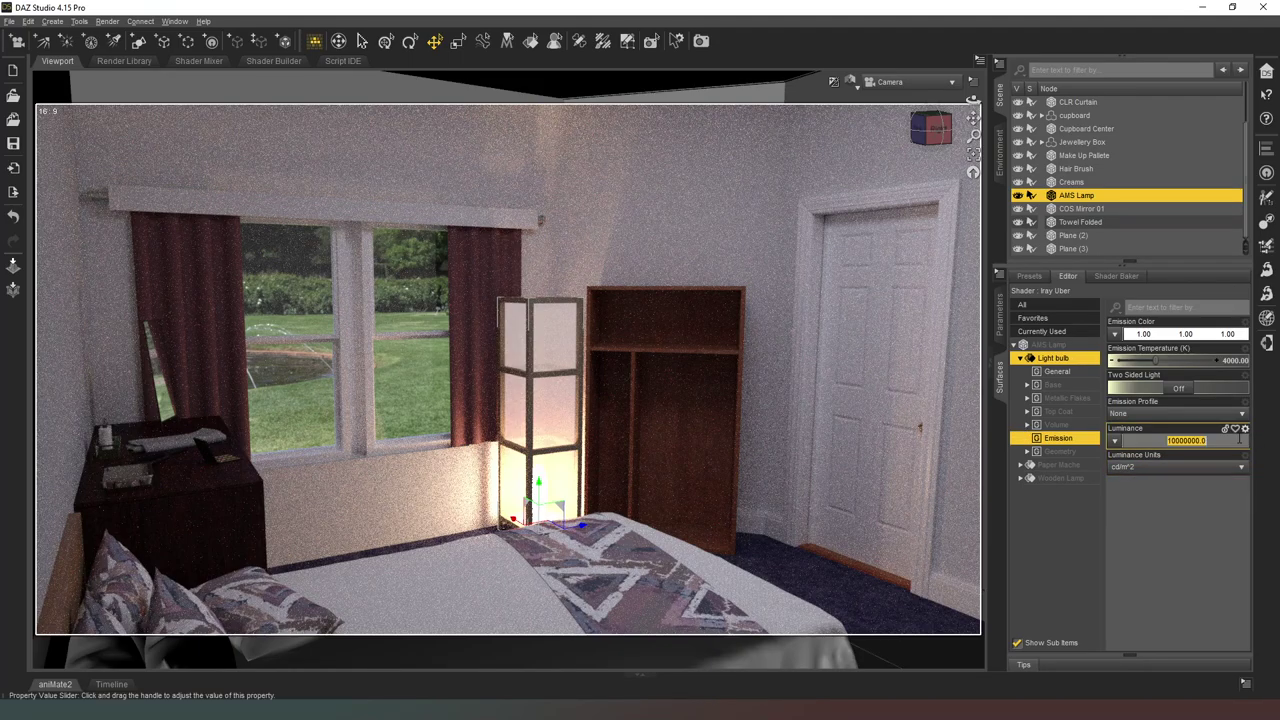
{"action": "left_click_drag", "start_coordinate": [1203, 441], "coordinate": [1172, 442]}
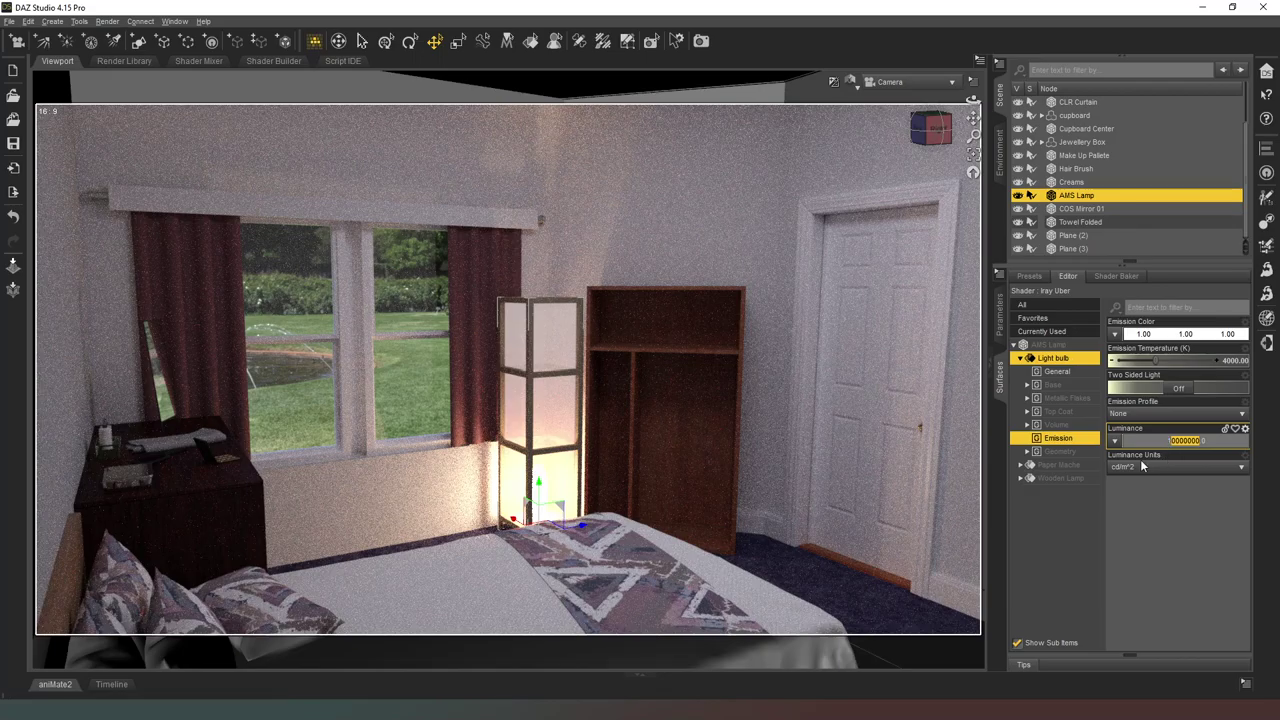
{"action": "type", "text": "000"}
{"action": "key", "text": "Return"}
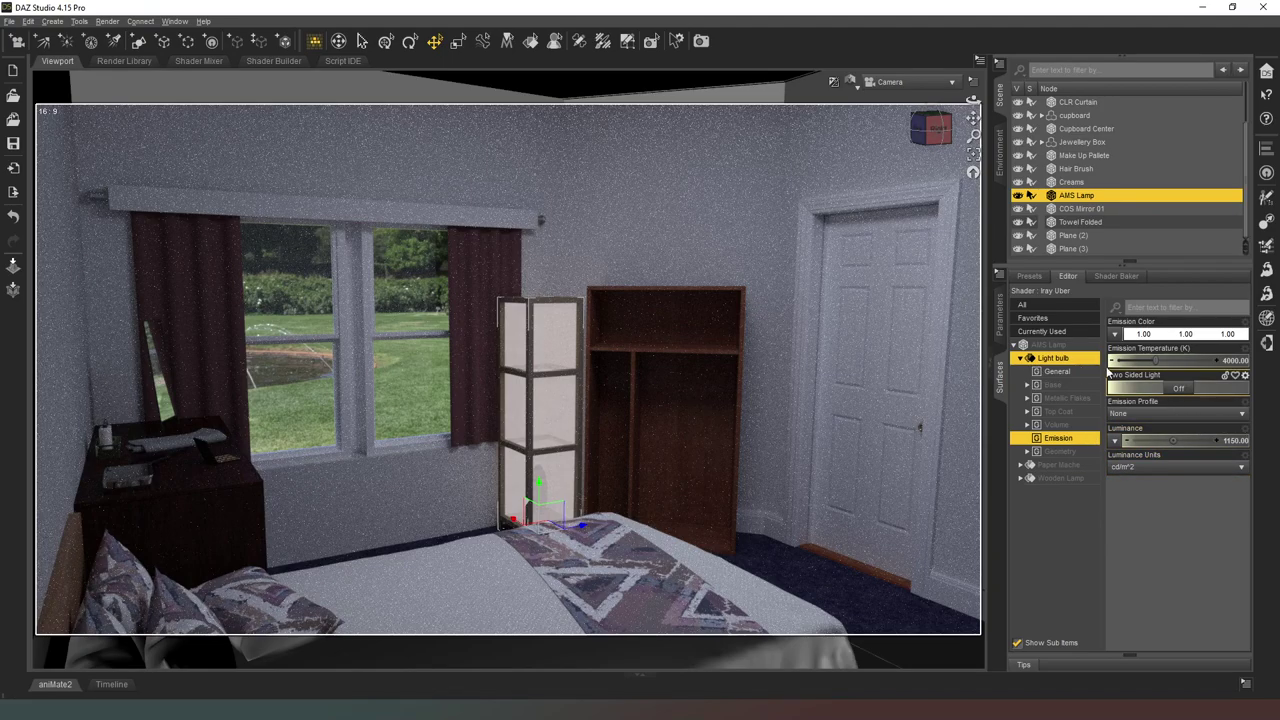
- Set the emission colour of the lamp's Light bulb surface to black, switching off its light
{"action": "left_click", "coordinate": [1180, 333]}
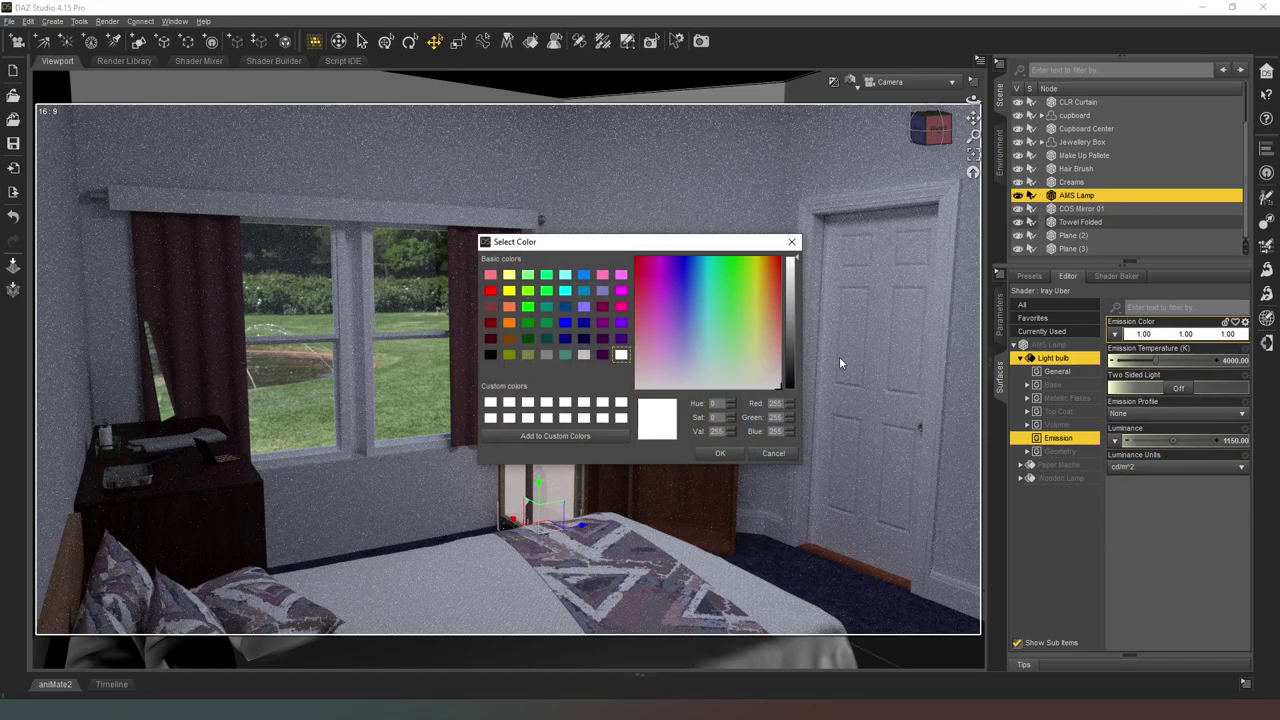
{"action": "left_click_drag", "start_coordinate": [791, 342], "coordinate": [790, 388]}
{"action": "left_click", "coordinate": [720, 453]}
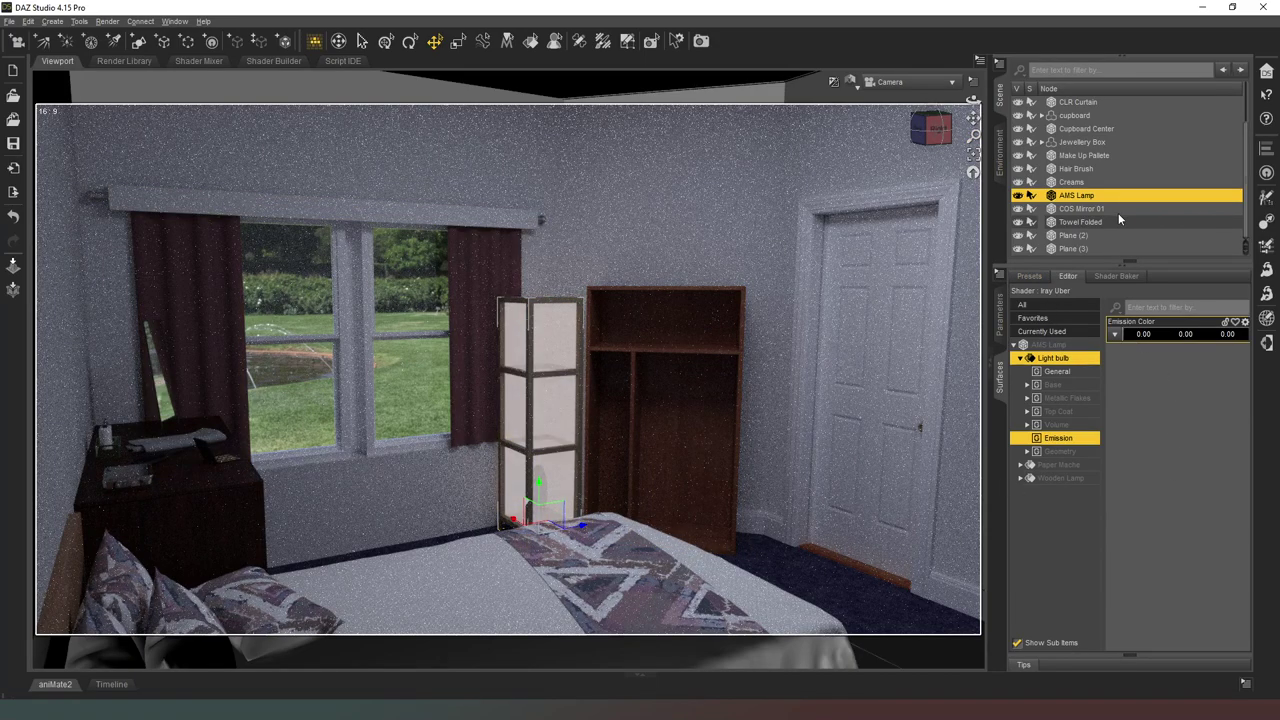
- Delete the AMS Lamp and turn the outdoor environment so a different part of the garden shows through the window
{"action": "left_click", "coordinate": [1076, 195]}
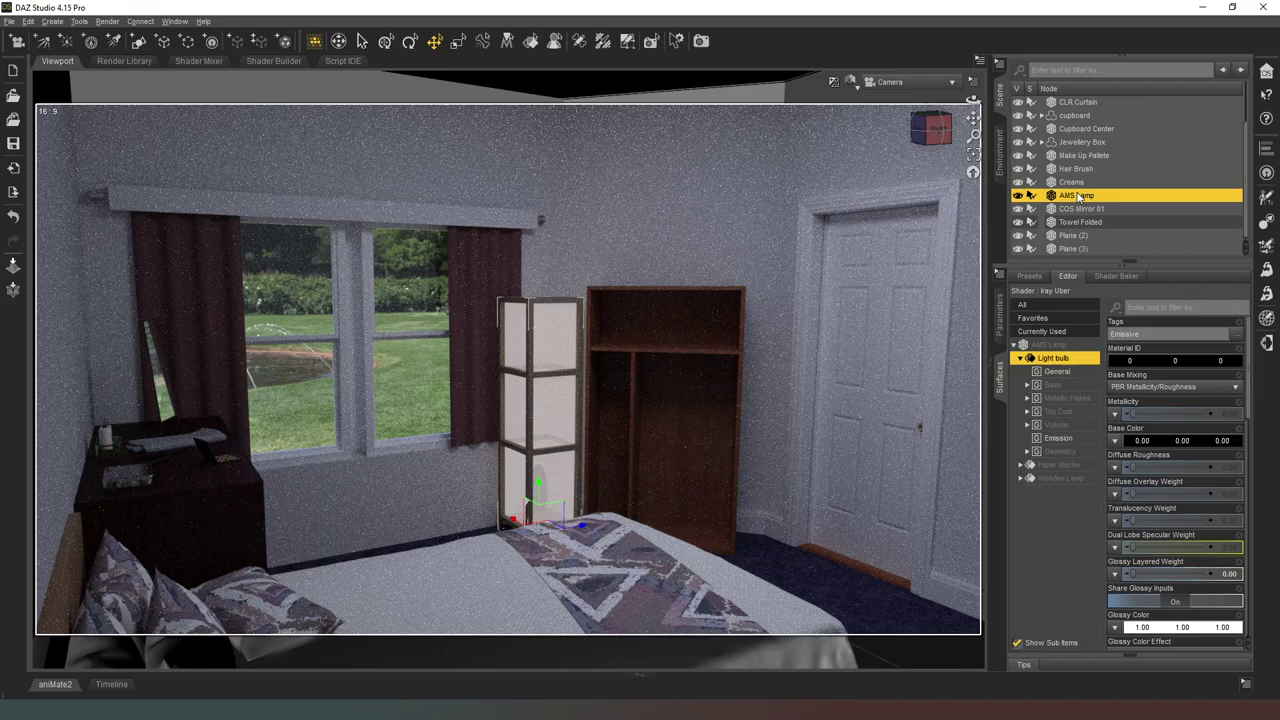
{"action": "key", "text": "Delete"}
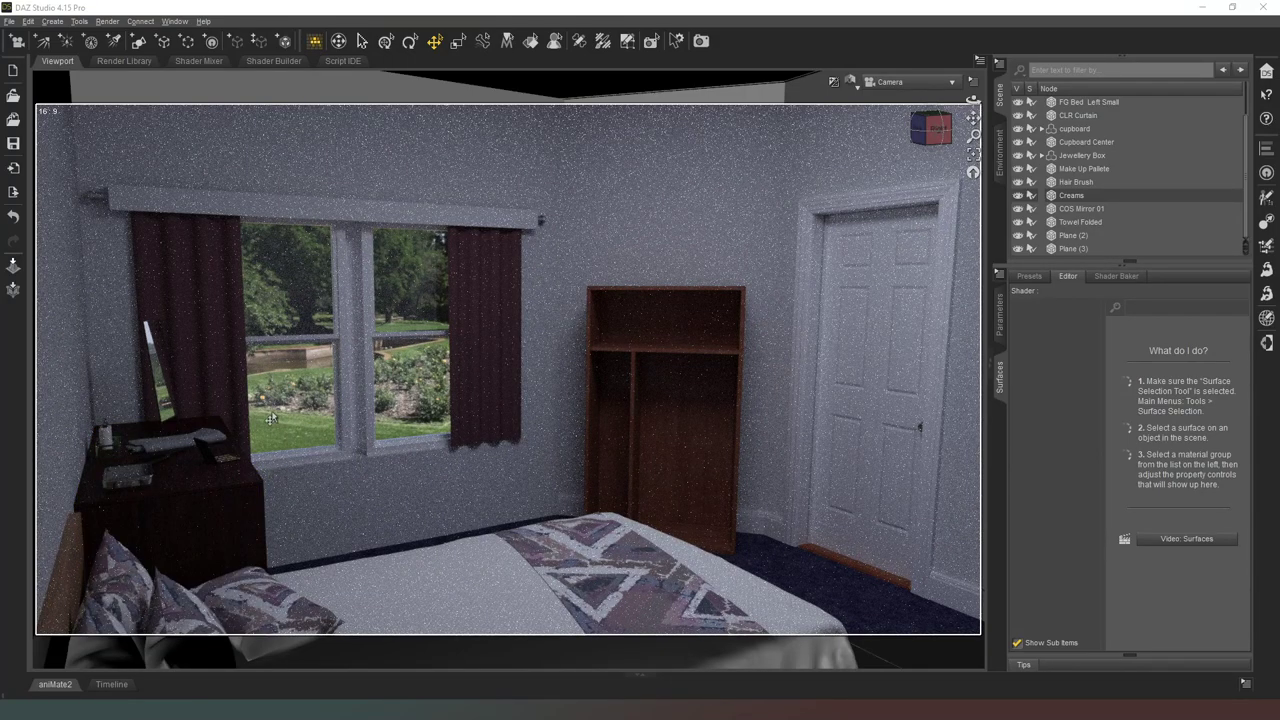
{"action": "key", "text": "ctrl+9"}
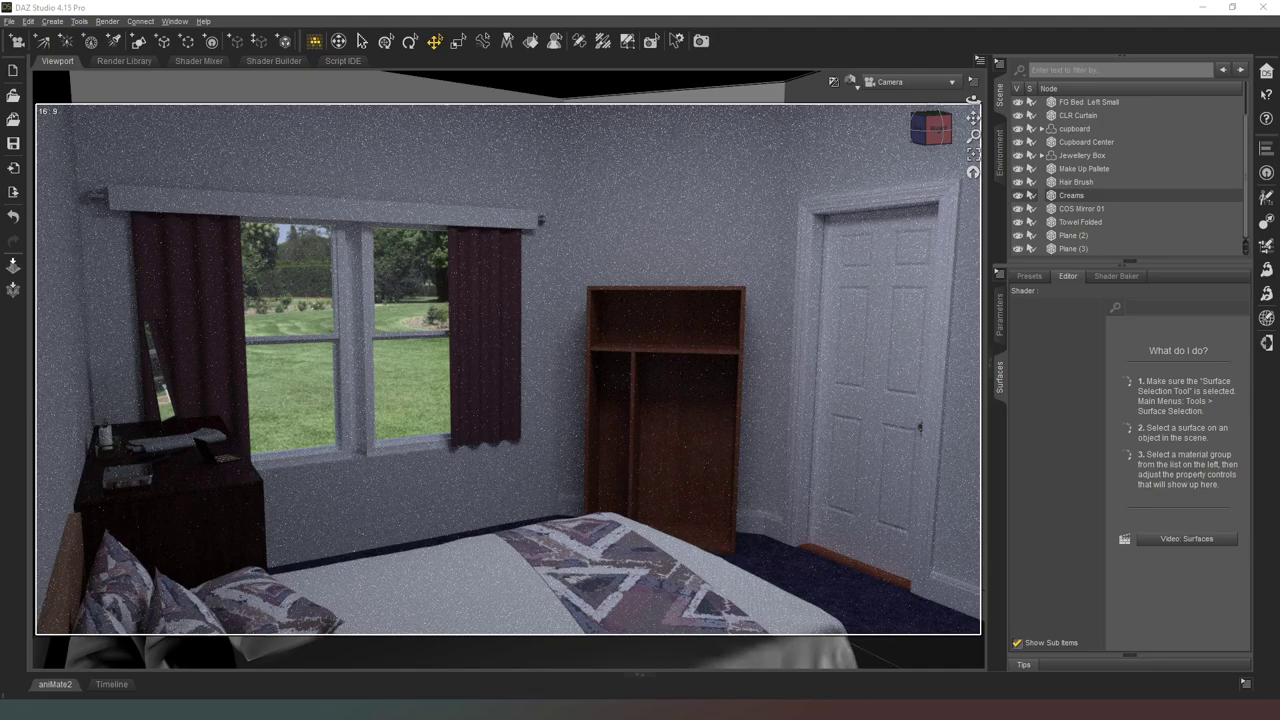
{"action": "key", "text": "ctrl+9"}
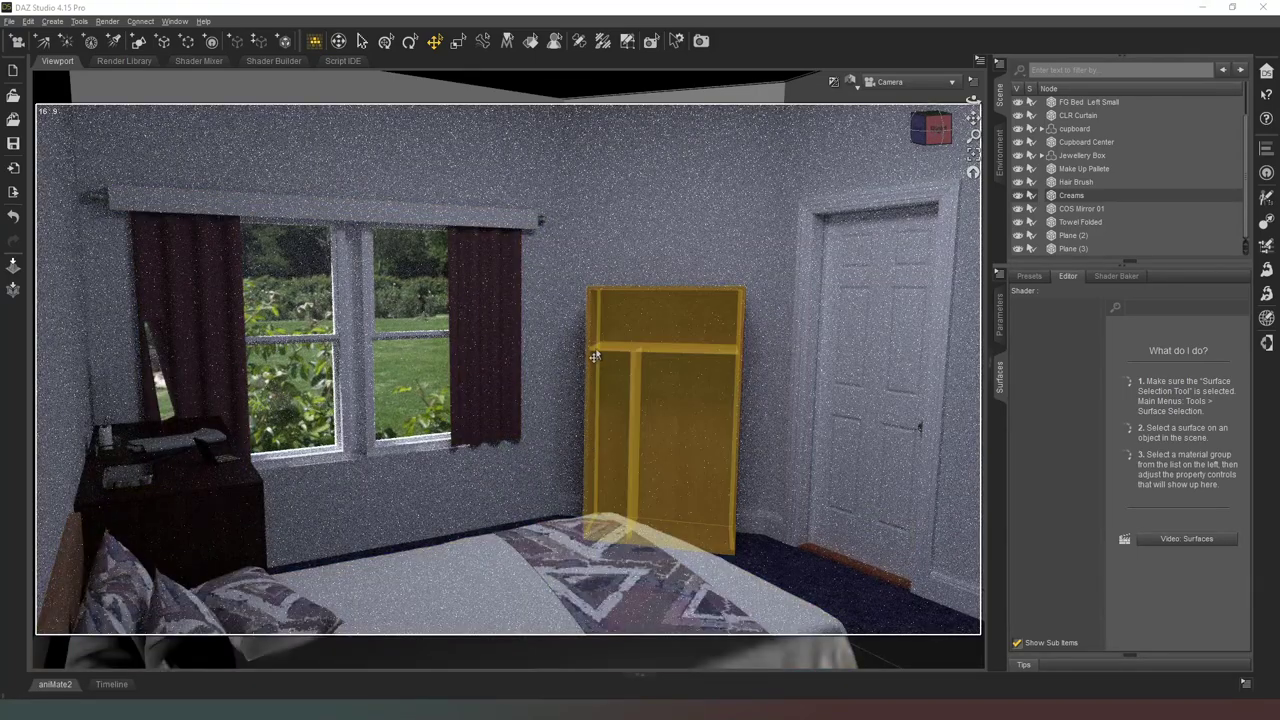
- Examine the sky backdrop and the room's underside in Perspective View, and return to the Camera view
{"action": "left_click", "coordinate": [895, 82]}
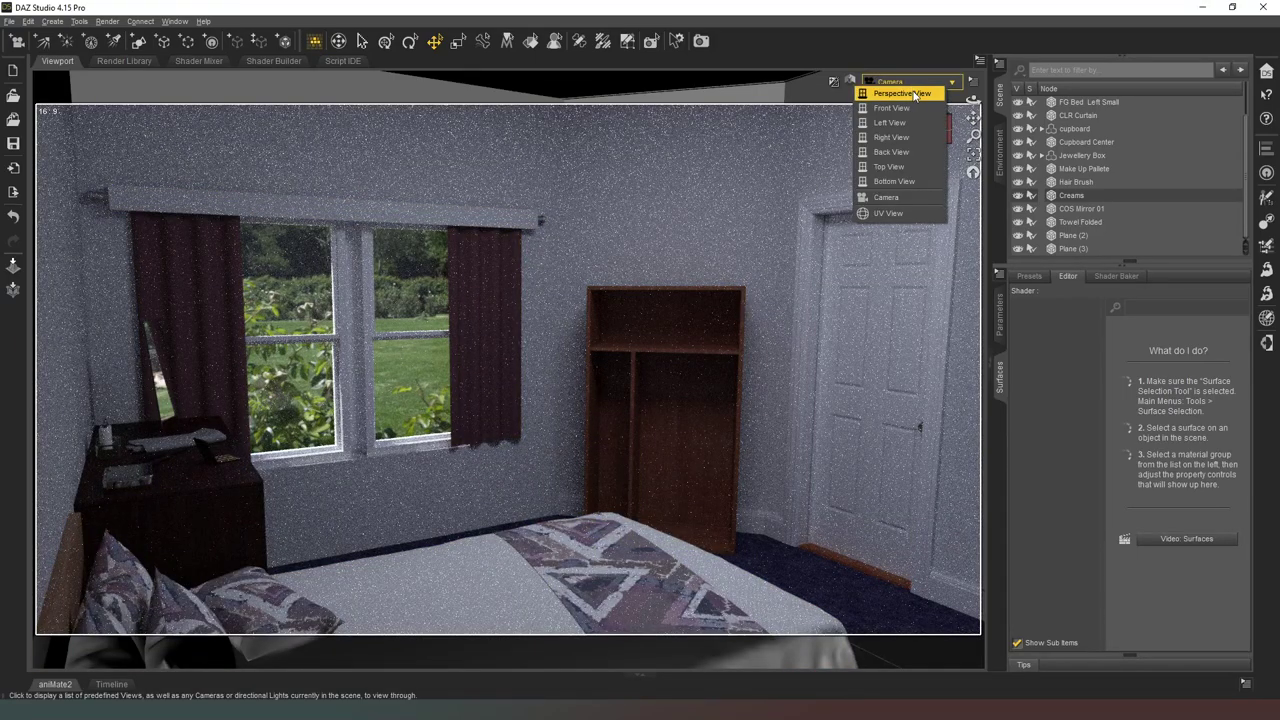
{"action": "left_click", "coordinate": [915, 93]}
{"action": "mouse_move", "coordinate": [917, 124]}
{"action": "left_mouse_down"}
{"action": "mouse_move", "coordinate": [928, 102]}
{"action": "mouse_move", "coordinate": [985, 102]}
{"action": "mouse_move", "coordinate": [931, 124]}
{"action": "left_mouse_up"}
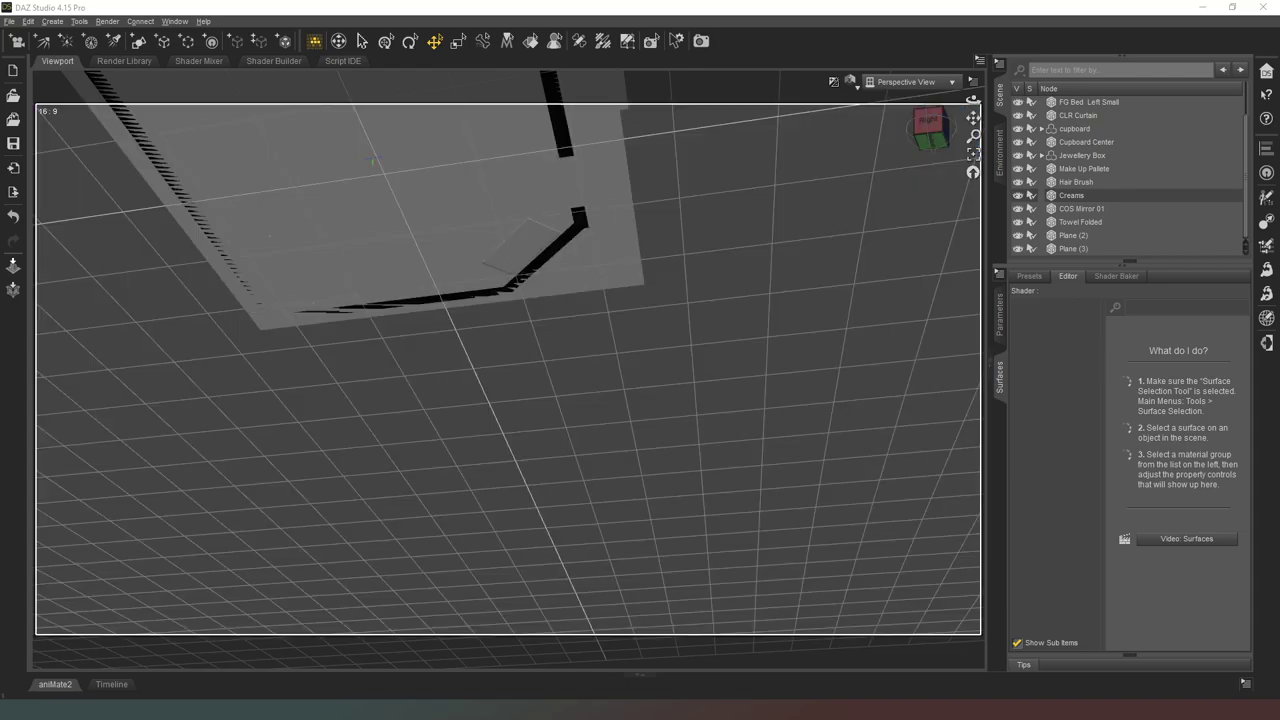
{"action": "left_click", "coordinate": [878, 86]}
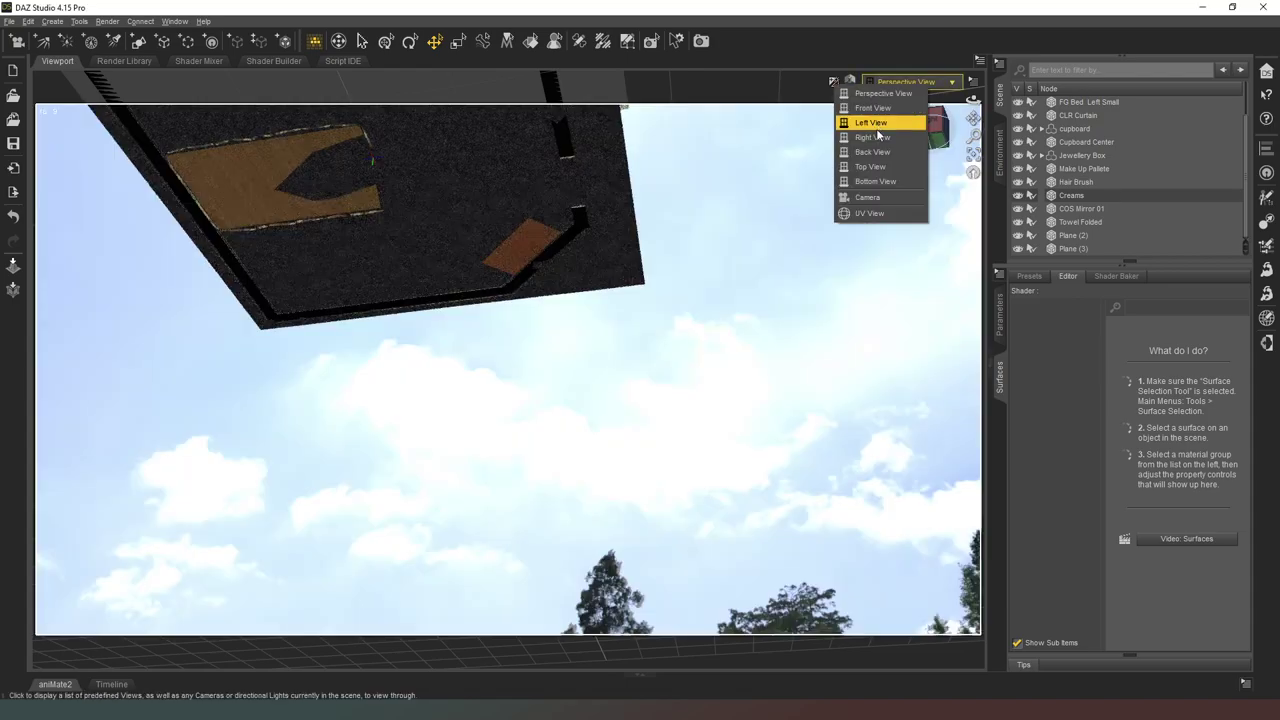
{"action": "left_click", "coordinate": [866, 195]}
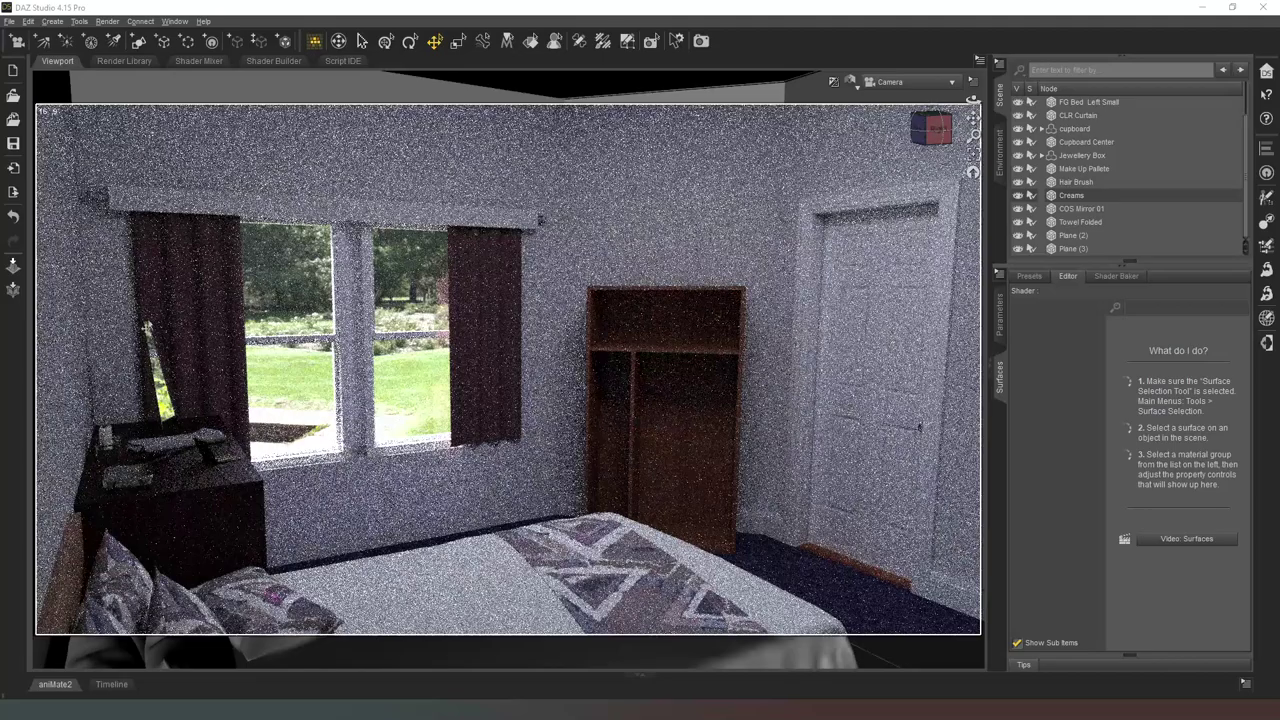
- Examine how sunlight from the windows falls on the bedroom floor in Perspective View, and return to the Camera view
{"action": "left_click", "coordinate": [900, 84]}
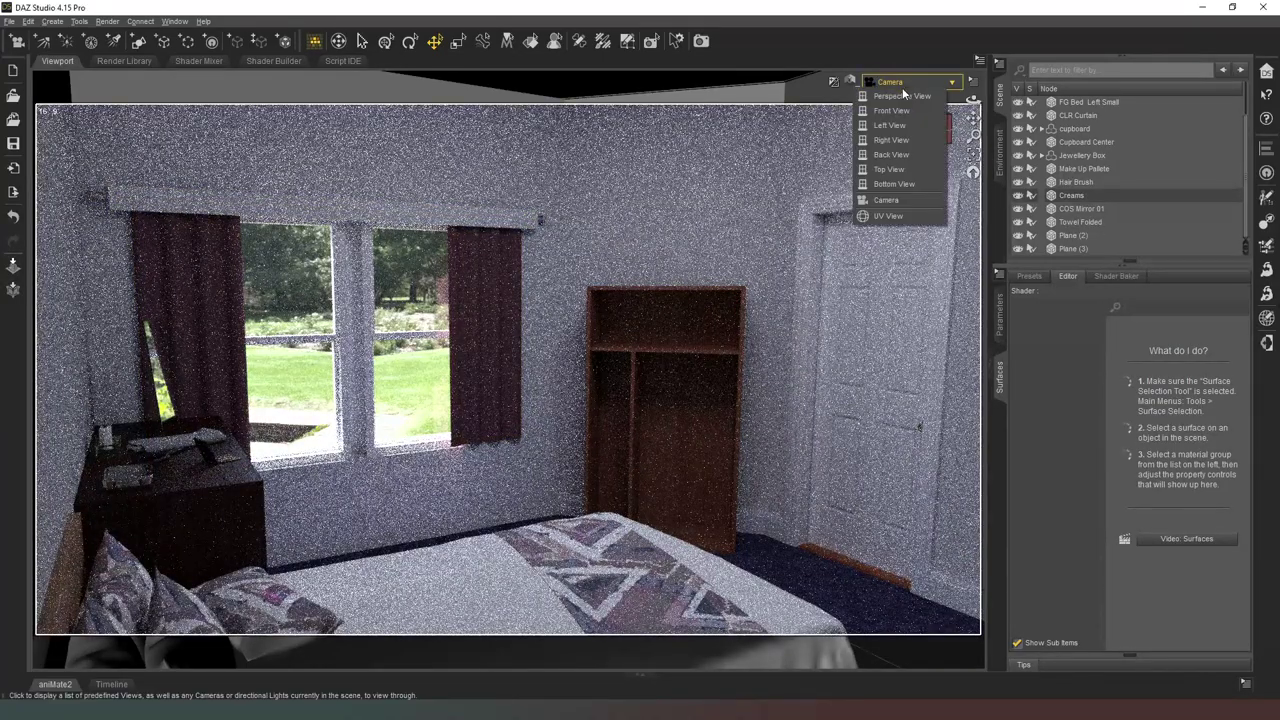
{"action": "left_click", "coordinate": [900, 101]}
{"action": "mouse_move", "coordinate": [932, 129]}
{"action": "left_mouse_down"}
{"action": "mouse_move", "coordinate": [973, 118]}
{"action": "mouse_move", "coordinate": [928, 128]}
{"action": "left_mouse_up"}
{"action": "left_click", "coordinate": [341, 43]}
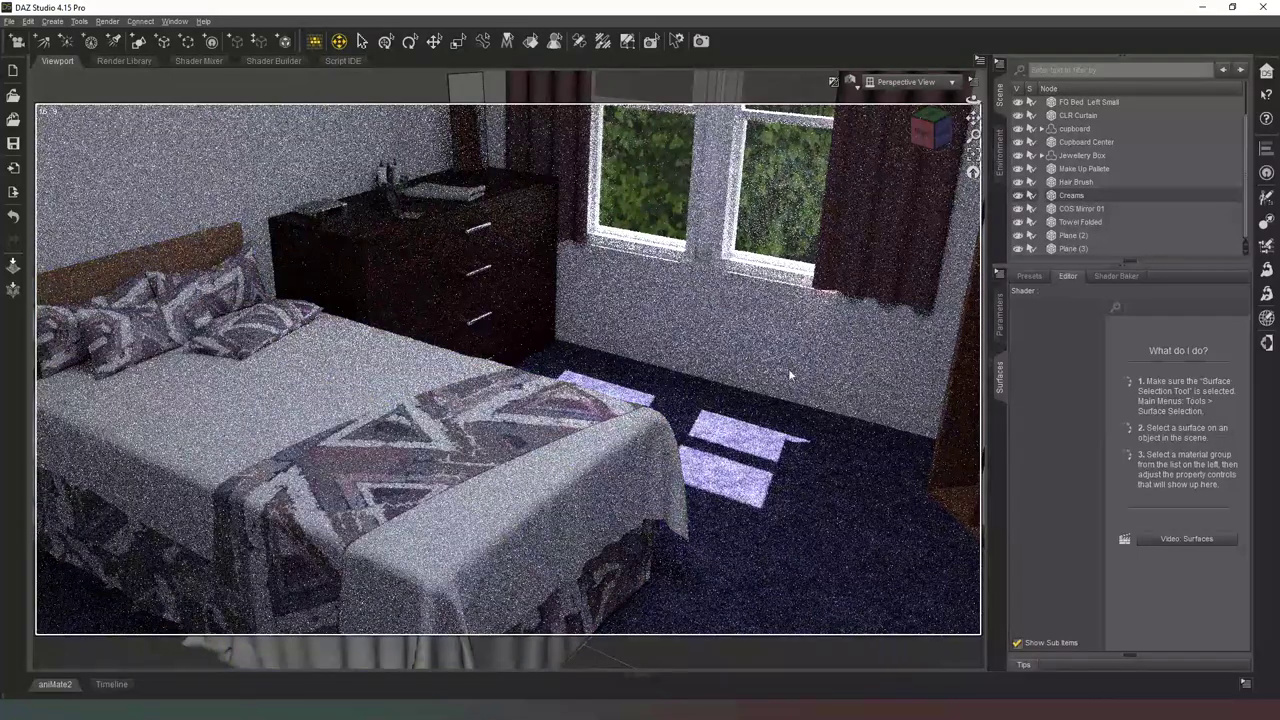
{"action": "left_click", "coordinate": [888, 82]}
{"action": "left_click", "coordinate": [890, 197]}
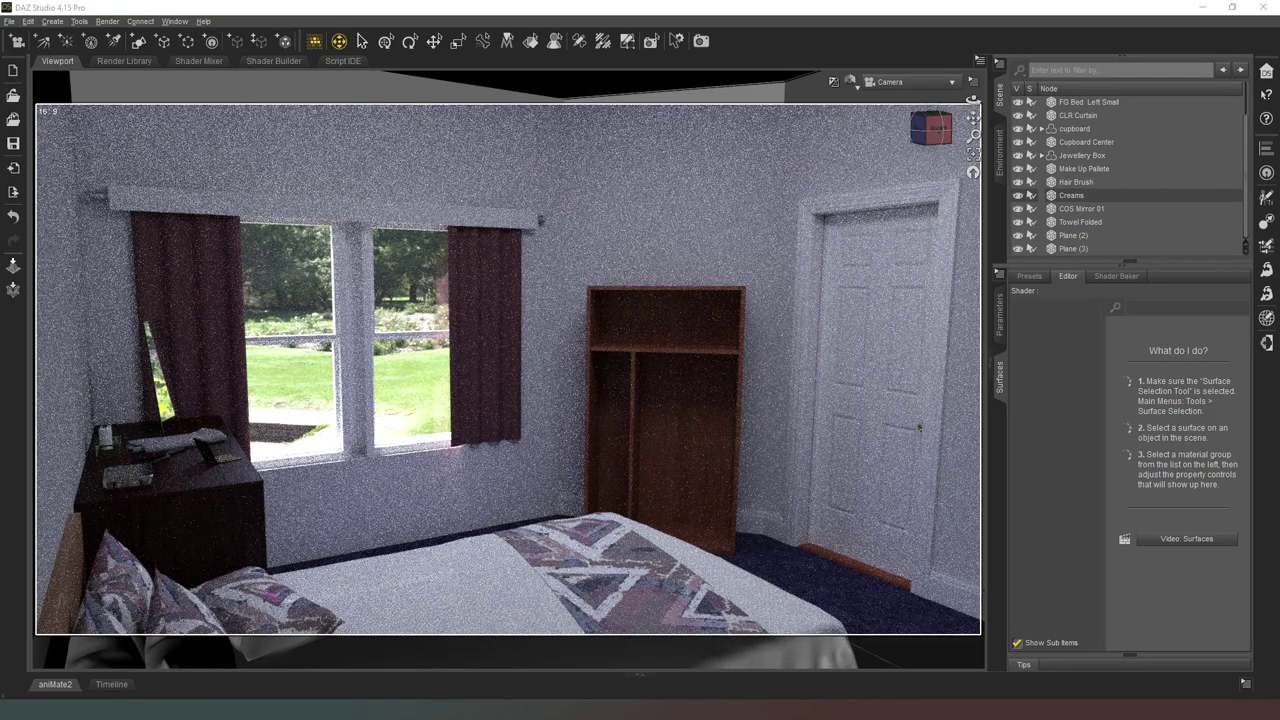
- Set the emission luminance of Plane (3) to 50 kcd/m^2
{"action": "key", "text": "ctrl+9"}
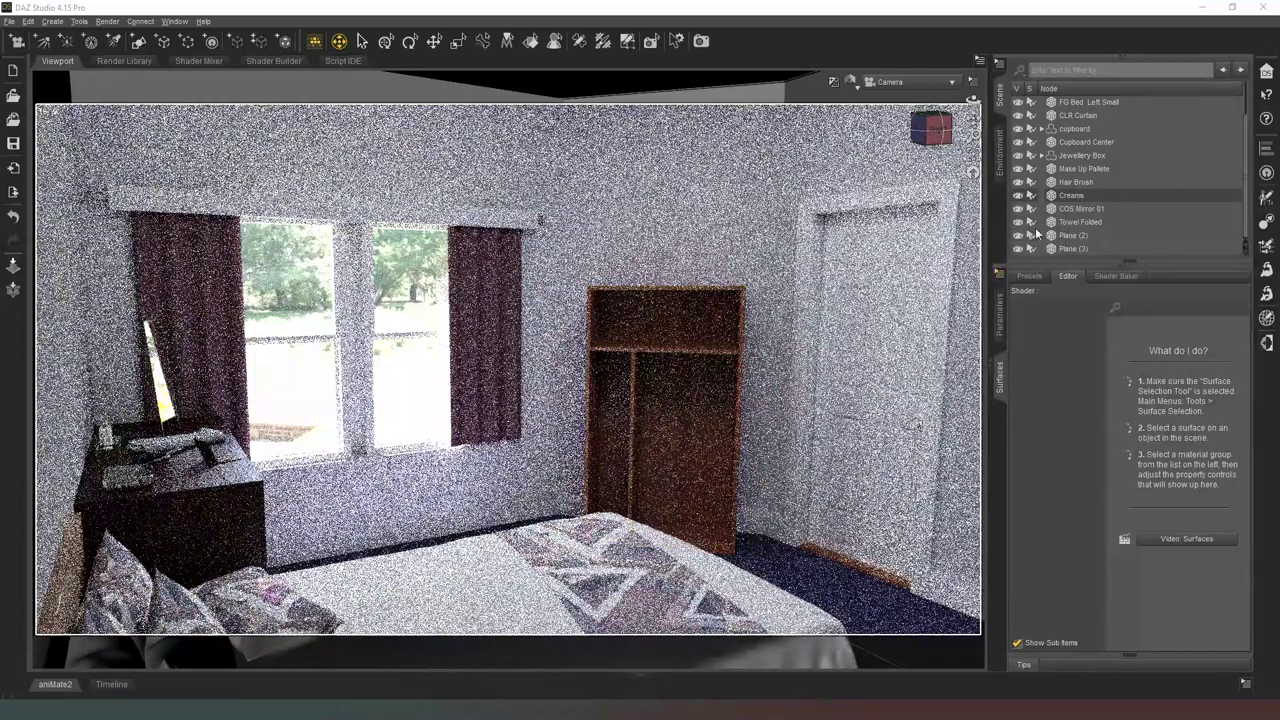
{"action": "left_click", "coordinate": [1092, 250]}
{"action": "left_click", "coordinate": [1058, 439]}
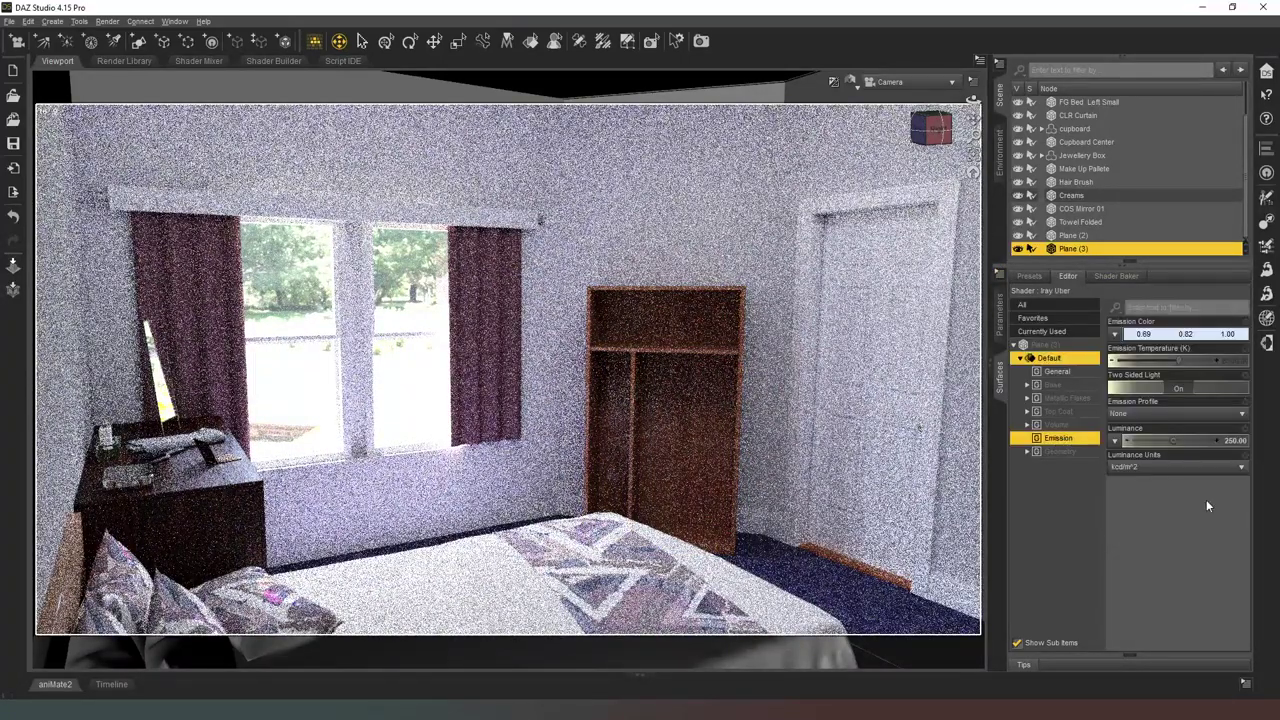
{"action": "left_click", "coordinate": [1222, 469]}
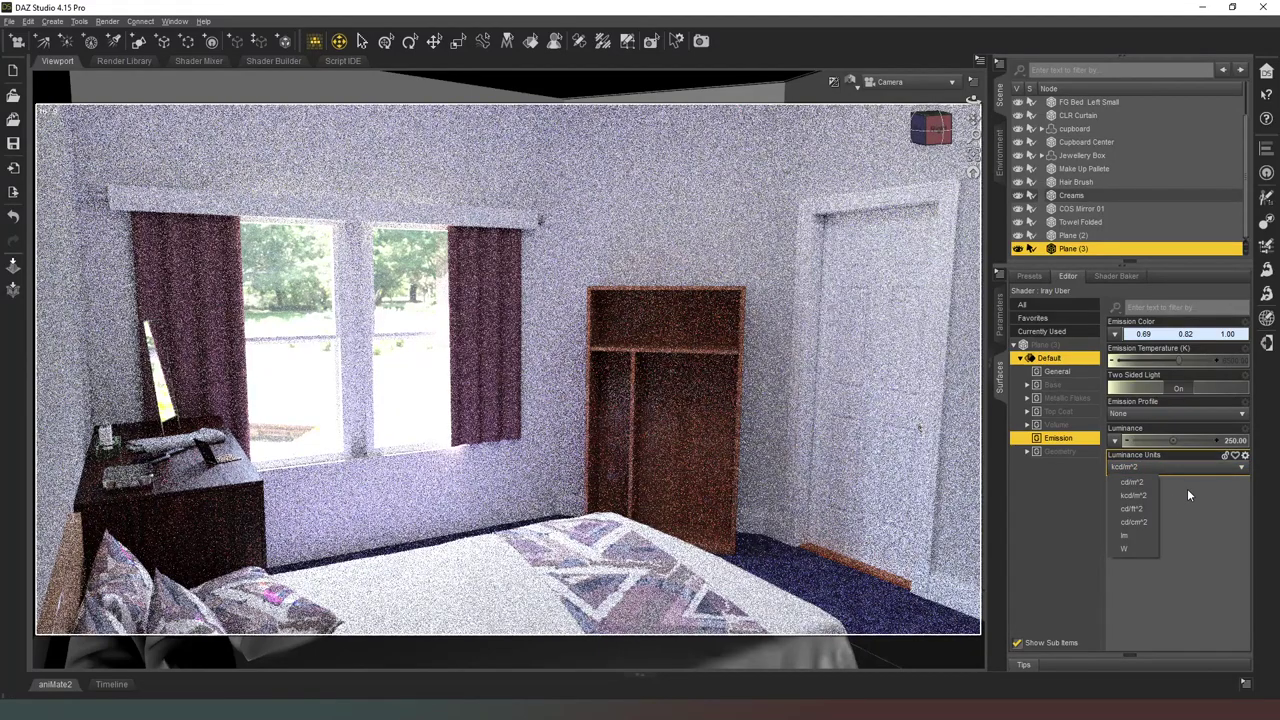
{"action": "left_click", "coordinate": [1235, 441]}
{"action": "type", "text": "50"}
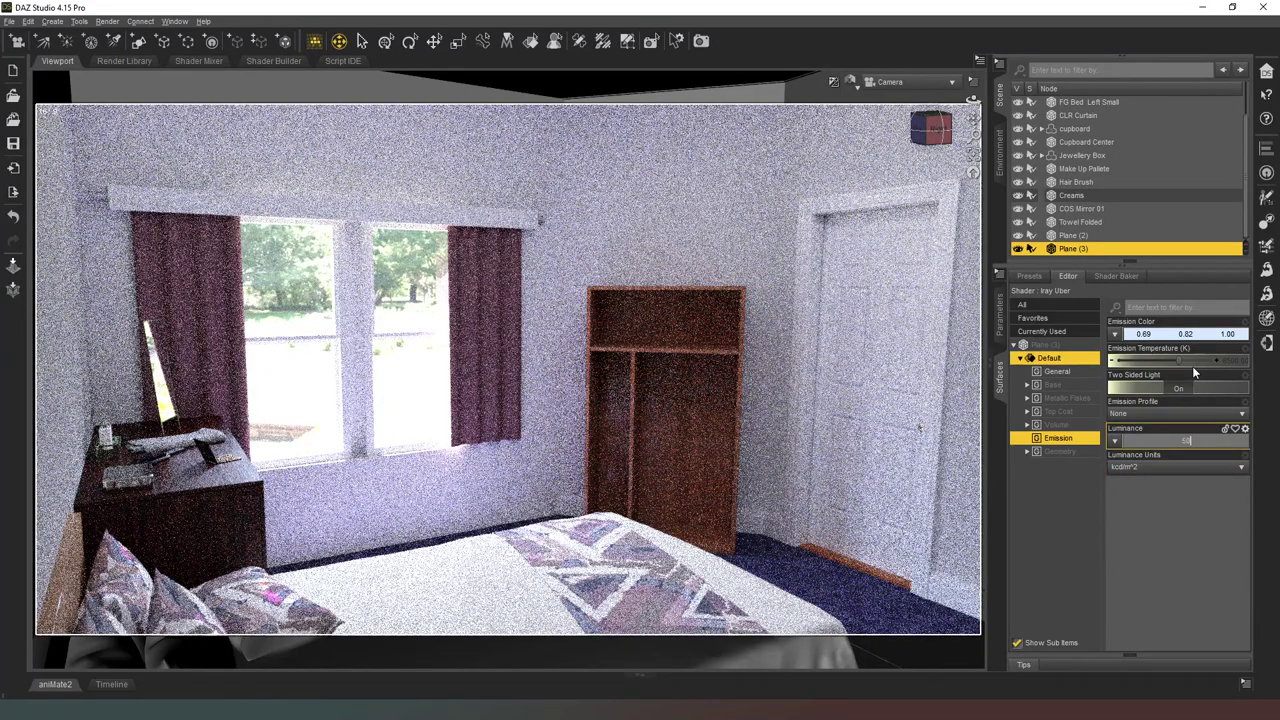
{"action": "type", "text": "50"}
{"action": "key", "text": "Return"}
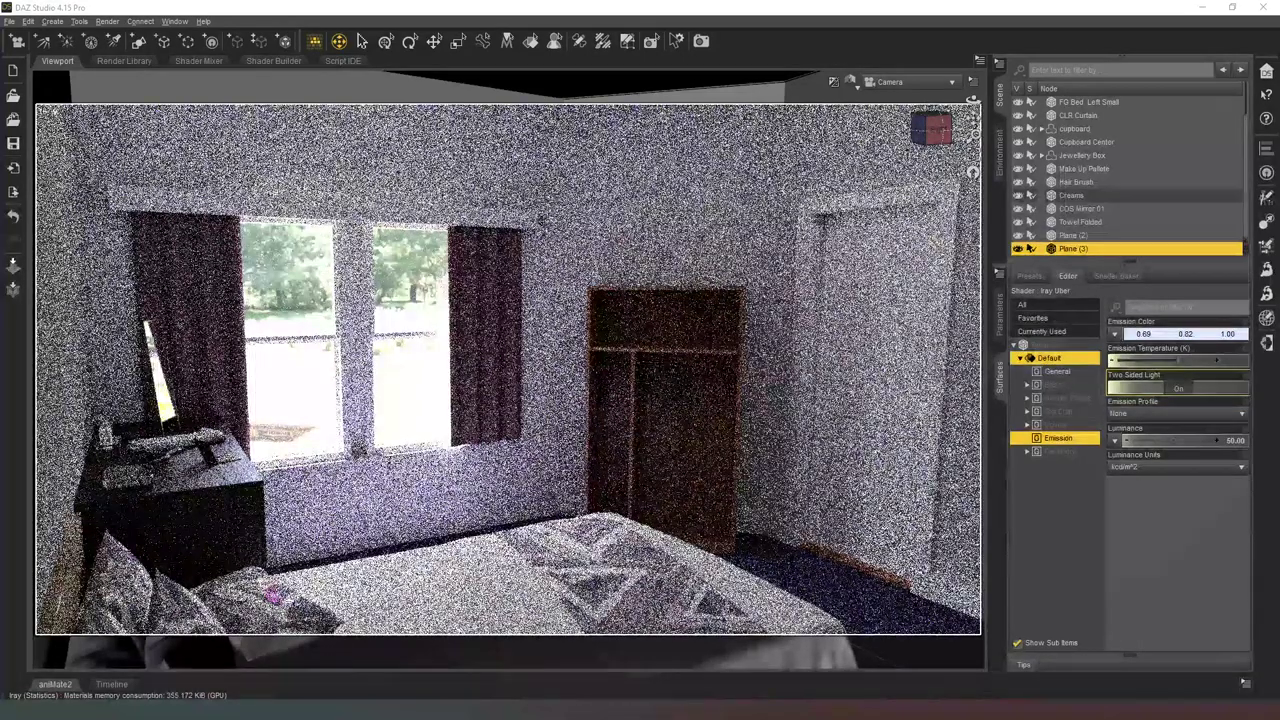
- Switch the viewport to Texture Shaded and move all nodes from FG Bed Left Small through Plane (3) into the Walls n stuf group
{"action": "left_click", "coordinate": [849, 81]}
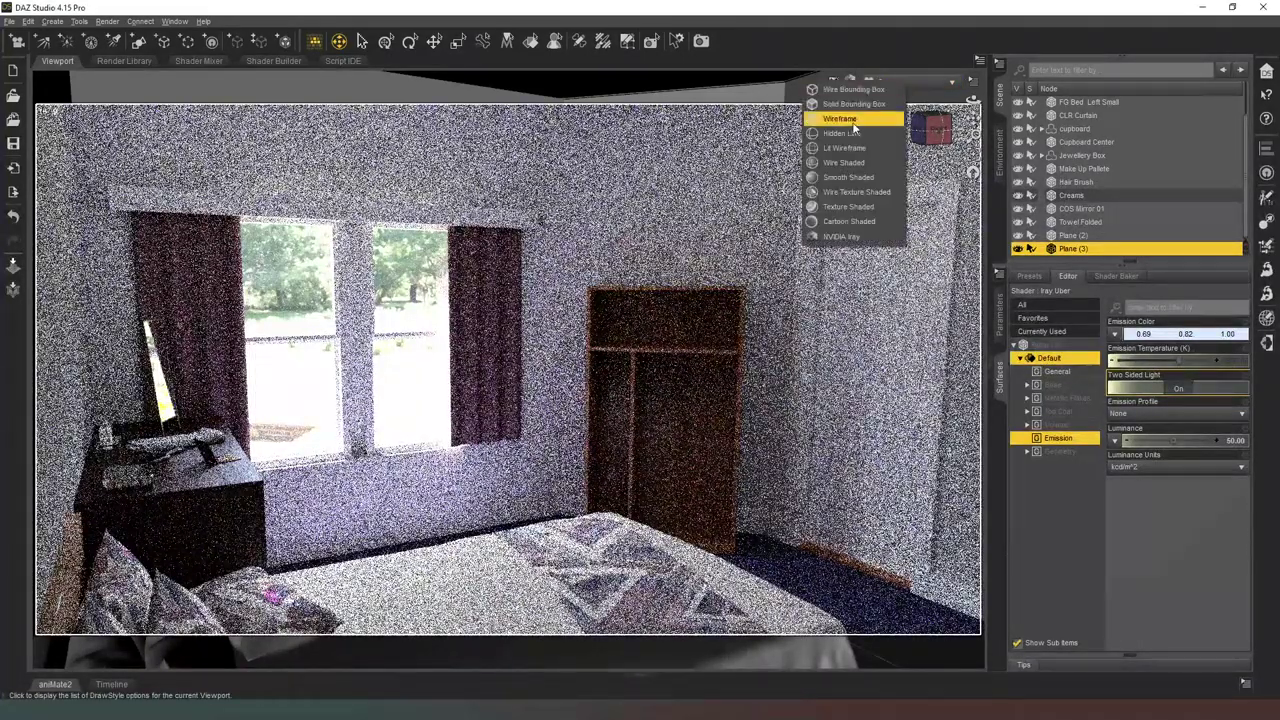
{"action": "left_click", "coordinate": [848, 206]}
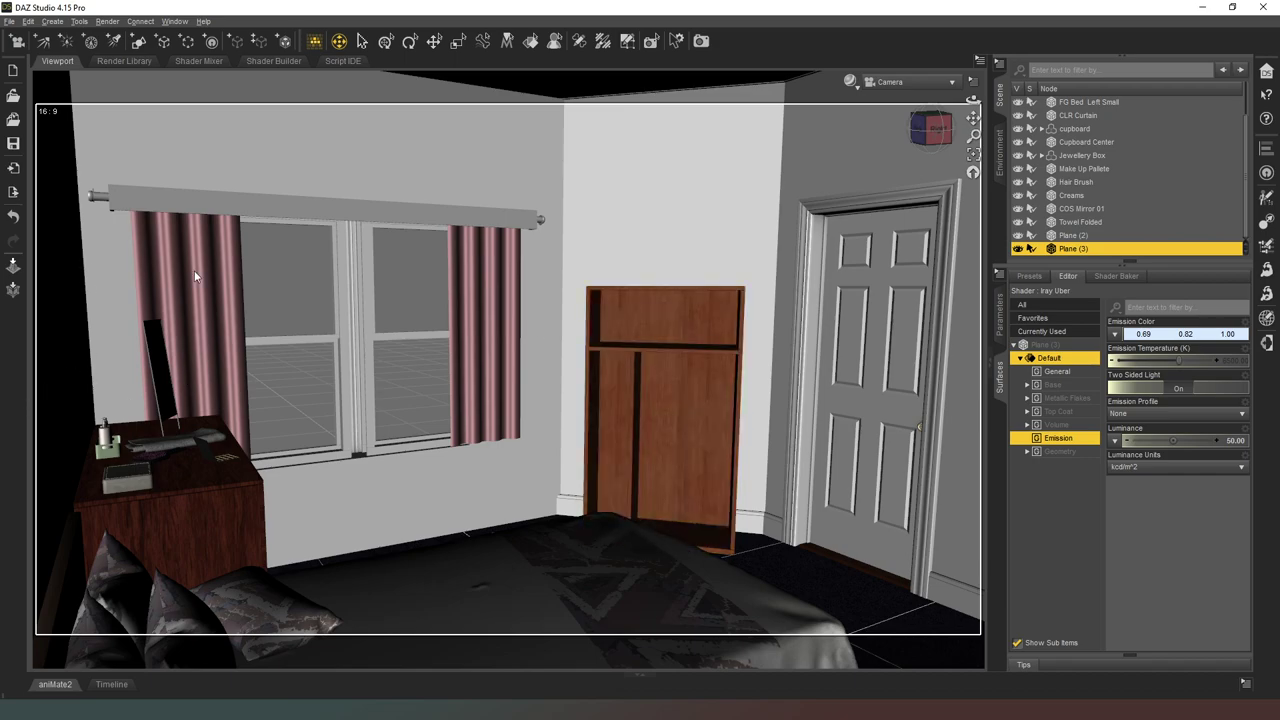
{"action": "left_click", "coordinate": [48, 21]}
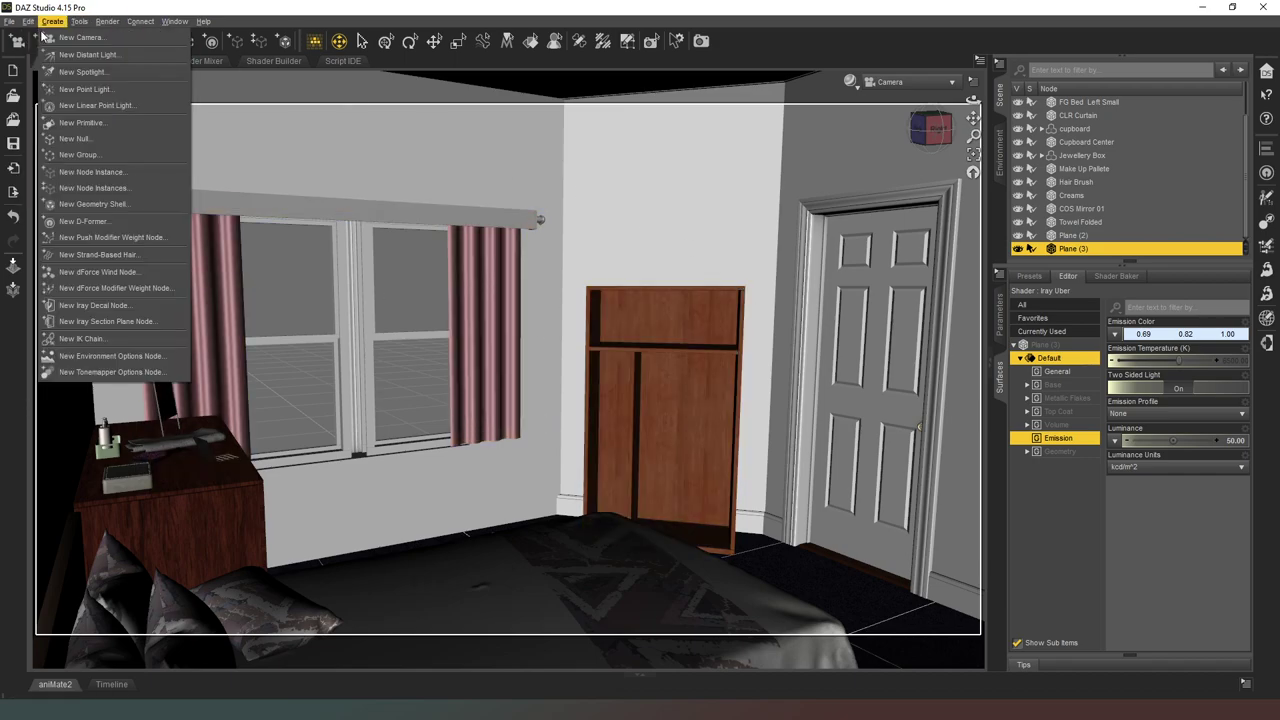
{"action": "left_click", "coordinate": [1080, 149]}
{"action": "scroll", "coordinate": [1079, 150], "scroll_direction": "up", "scroll_amount": 1}
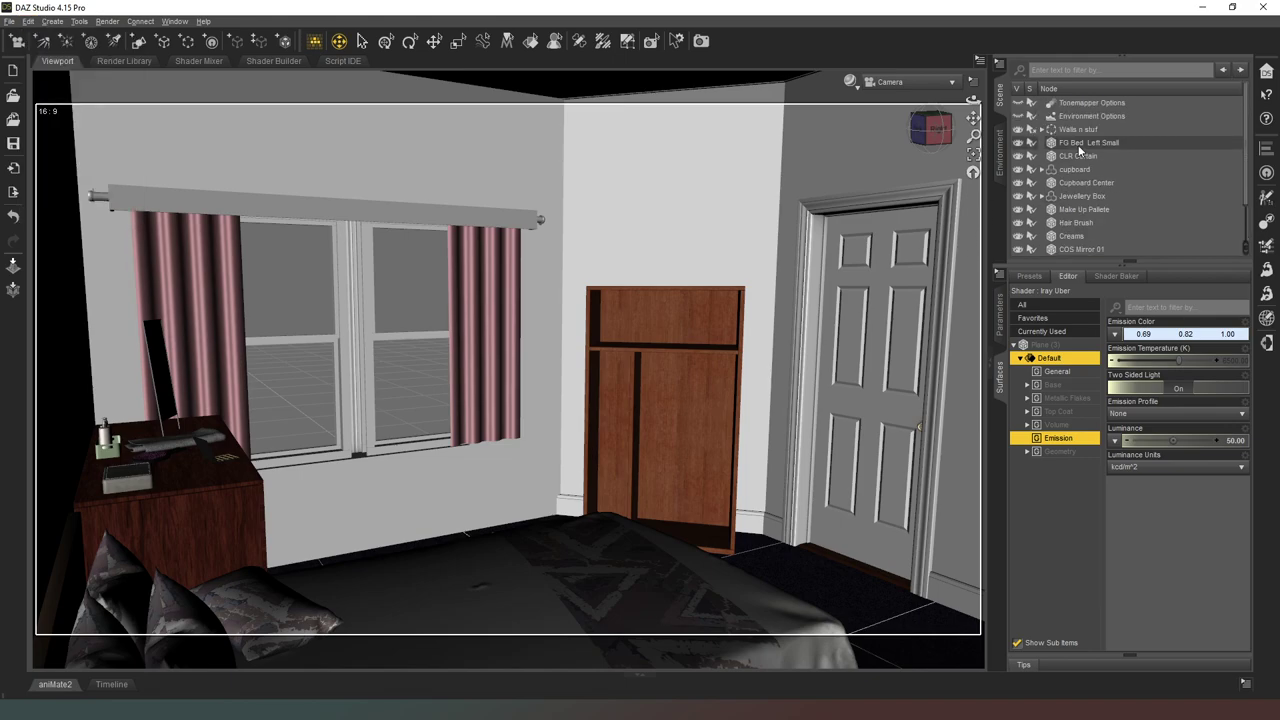
{"action": "left_click", "coordinate": [1080, 143]}
{"action": "scroll", "coordinate": [1116, 210], "scroll_direction": "down", "scroll_amount": 1}
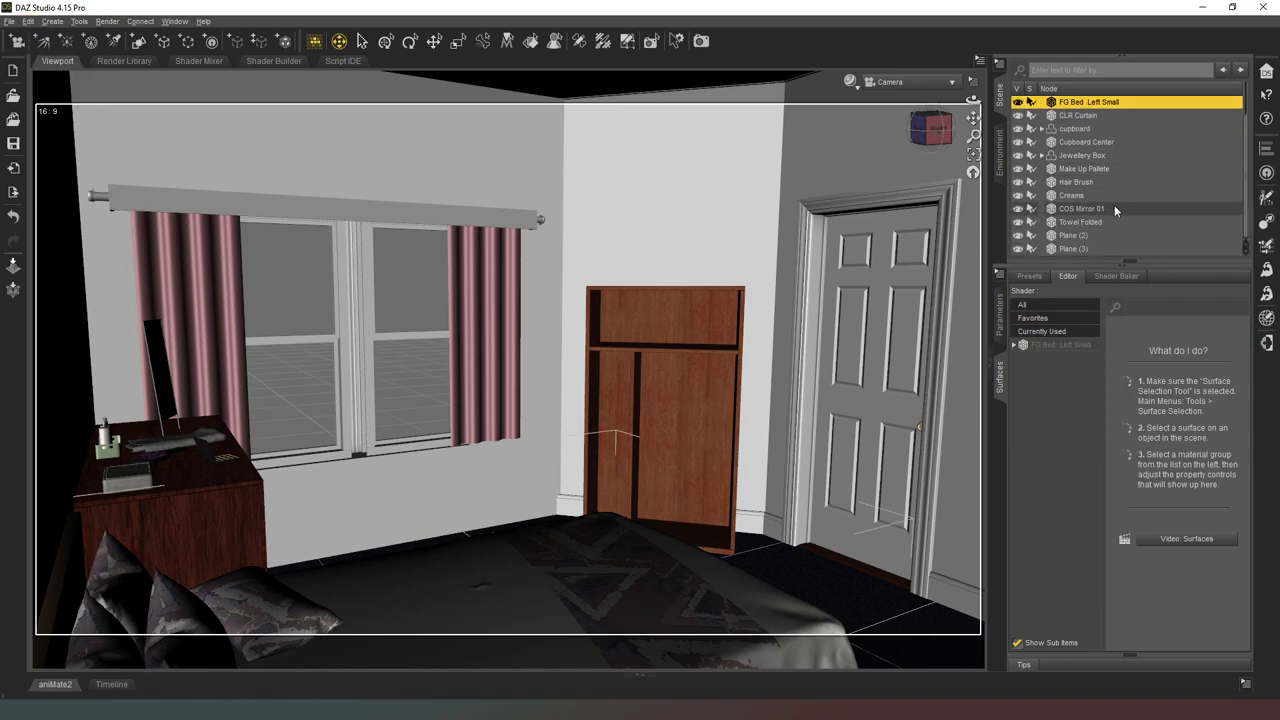
{"action": "left_click", "coordinate": [1087, 248], "text": "shift"}
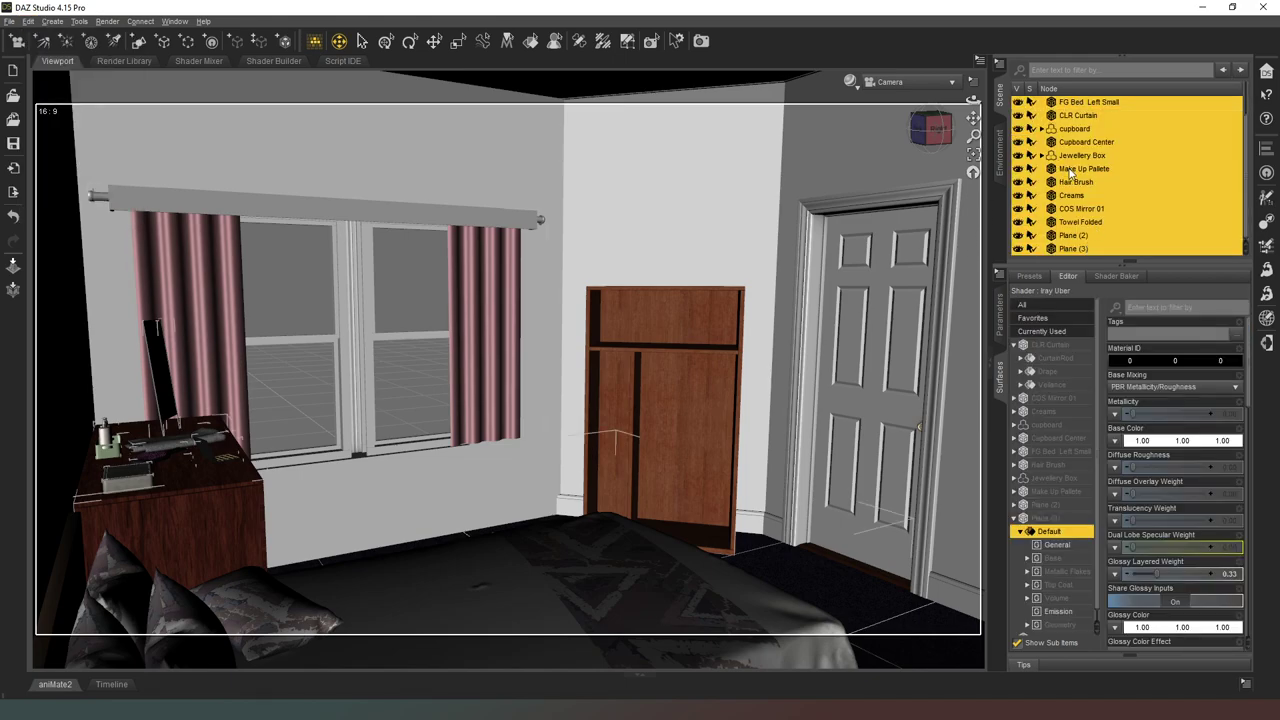
{"action": "scroll", "coordinate": [1140, 140], "scroll_direction": "up", "scroll_amount": 1}
{"action": "left_click_drag", "start_coordinate": [1066, 140], "coordinate": [1073, 131]}
{"action": "scroll", "coordinate": [1056, 120], "scroll_direction": "up", "scroll_amount": 4}
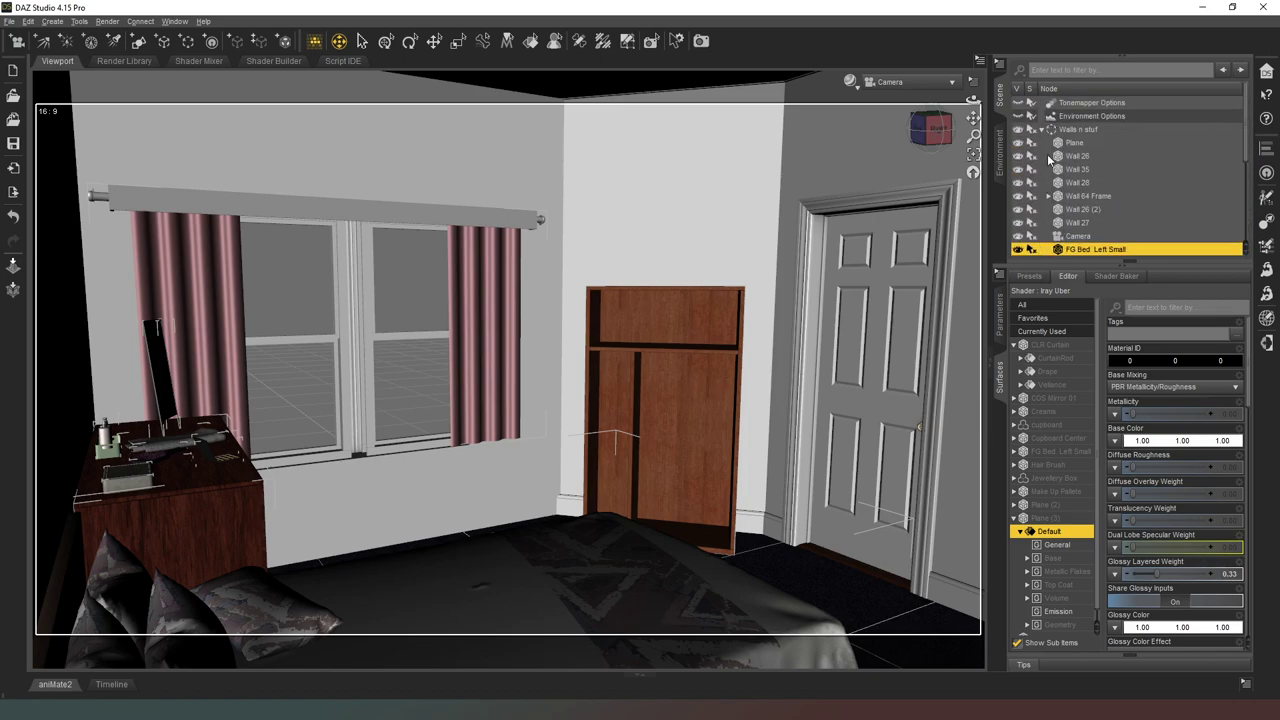
{"action": "left_click", "coordinate": [1039, 128]}
{"action": "left_click", "coordinate": [1123, 230]}
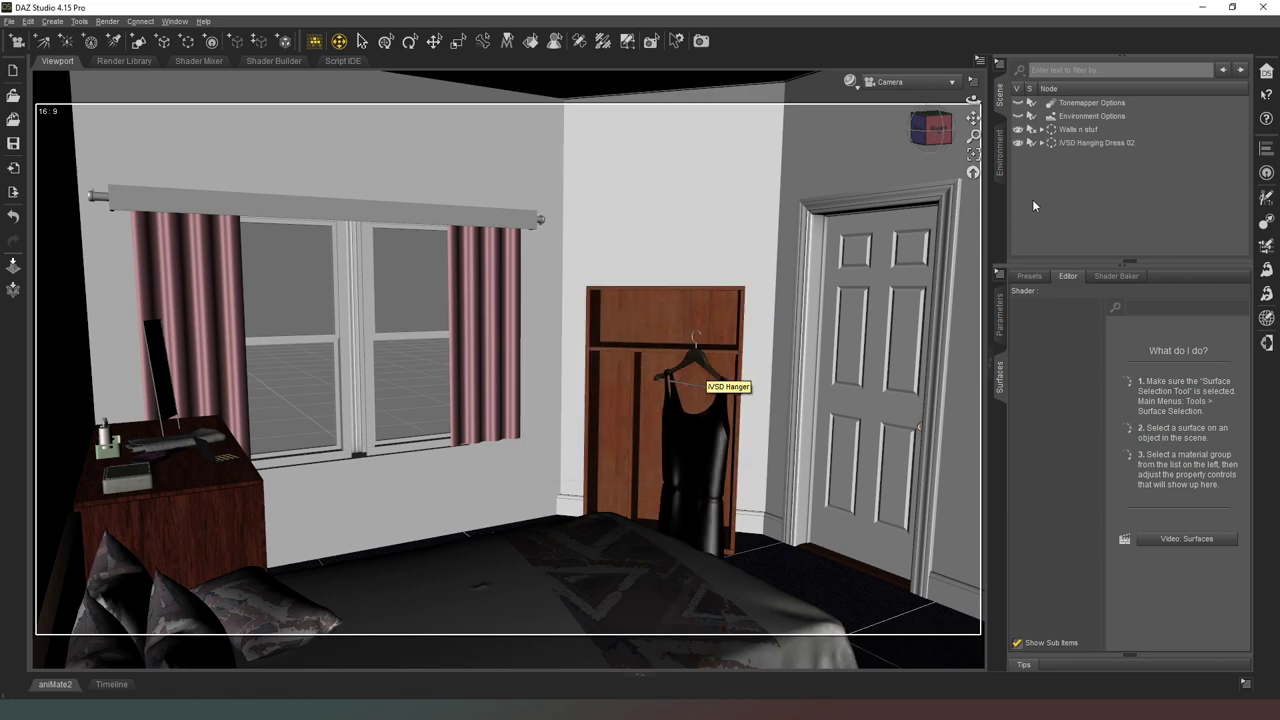
- Rotate the IVSD Hanging Dress 02 group to about 43 degrees around Y
{"action": "left_click", "coordinate": [1094, 143]}
{"action": "left_click", "coordinate": [999, 314]}
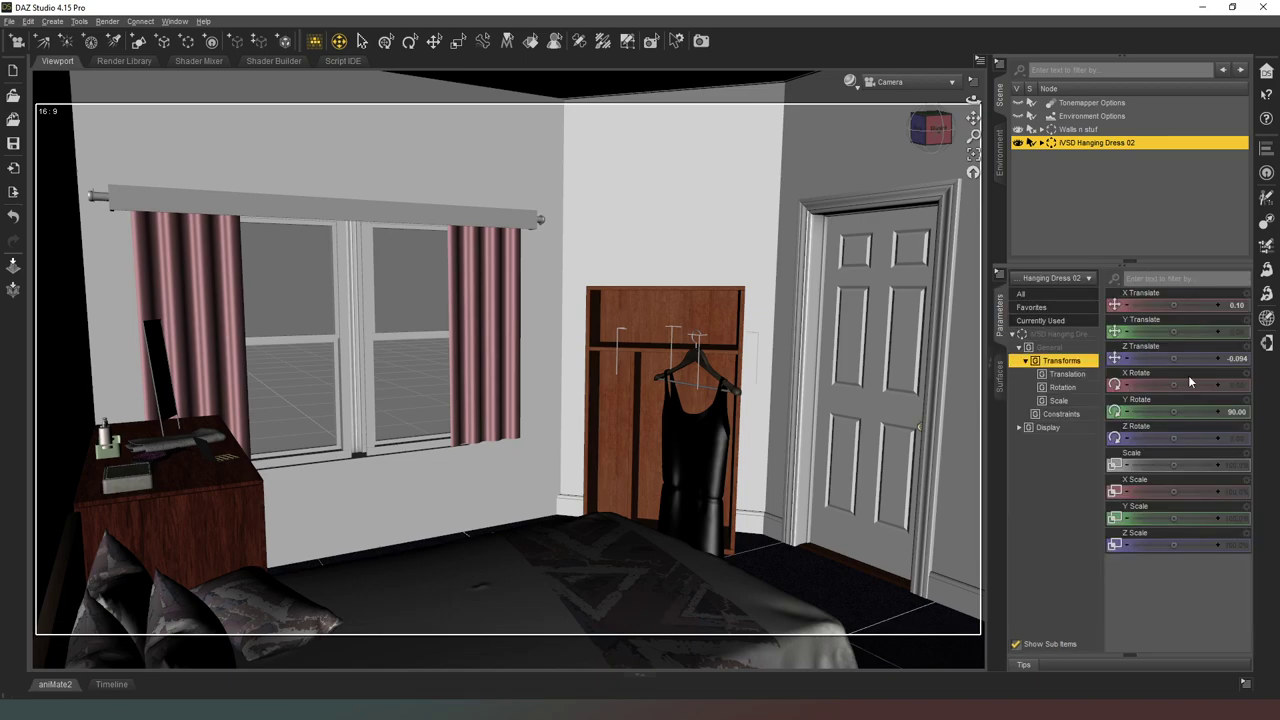
{"action": "left_click_drag", "start_coordinate": [1175, 411], "coordinate": [1276, 413]}
- Move the hanging dress across the floor into the open cupboard in Perspective View, at about X 154.75 and Z 105.03
{"action": "left_click", "coordinate": [434, 41]}
{"action": "left_click", "coordinate": [891, 83]}
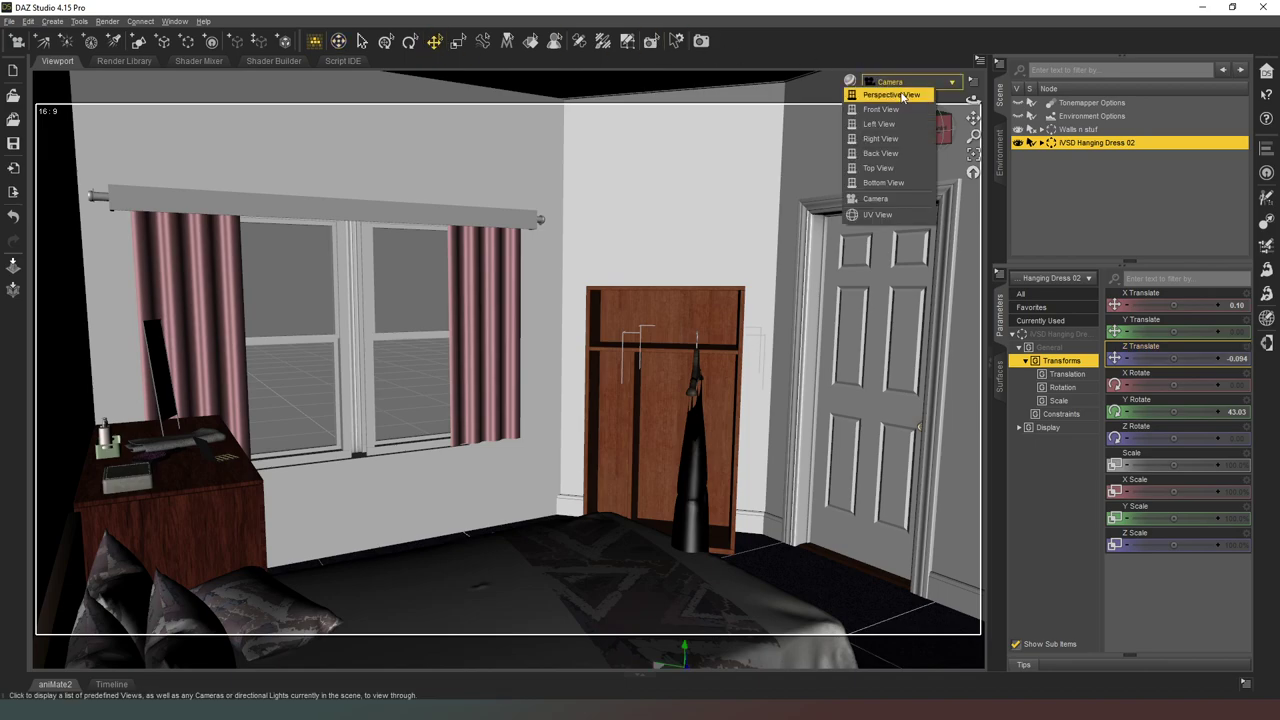
{"action": "left_click", "coordinate": [891, 95]}
{"action": "mouse_move", "coordinate": [921, 138]}
{"action": "left_mouse_down"}
{"action": "mouse_move", "coordinate": [935, 150]}
{"action": "mouse_move", "coordinate": [931, 128]}
{"action": "mouse_move", "coordinate": [925, 138]}
{"action": "left_mouse_up"}
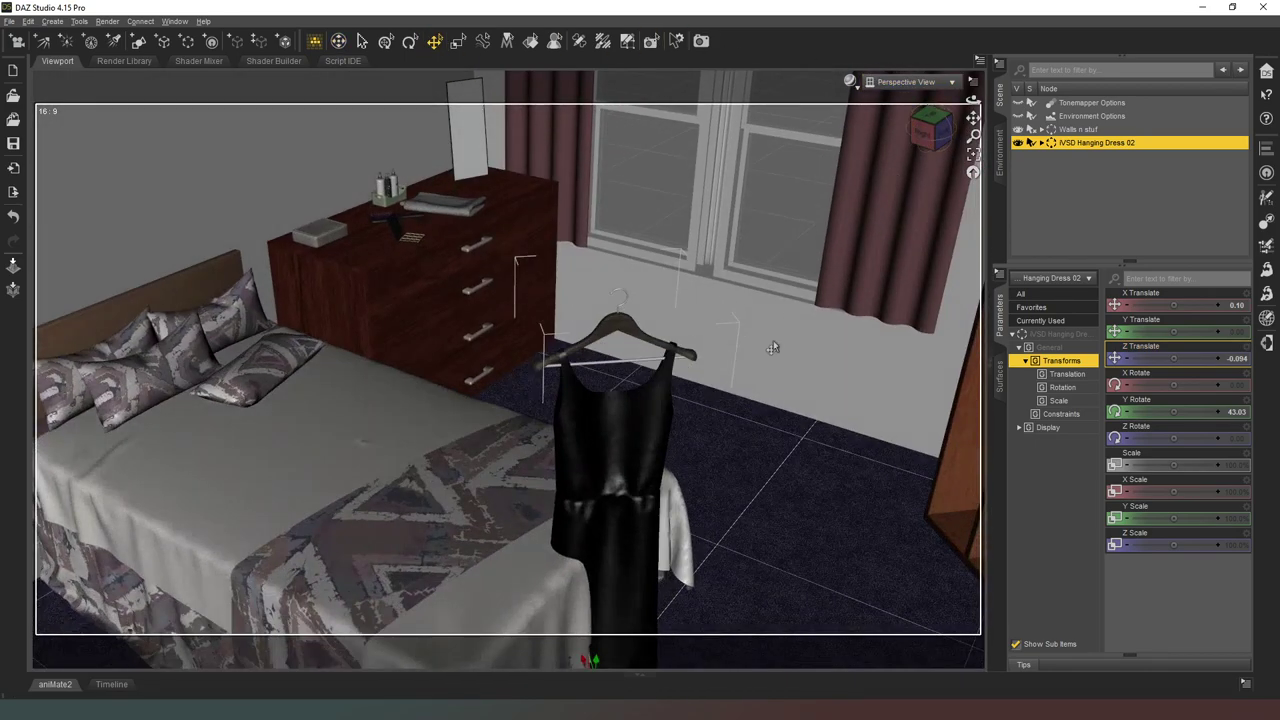
{"action": "middle_click_drag", "start_coordinate": [602, 639], "coordinate": [612, 616]}
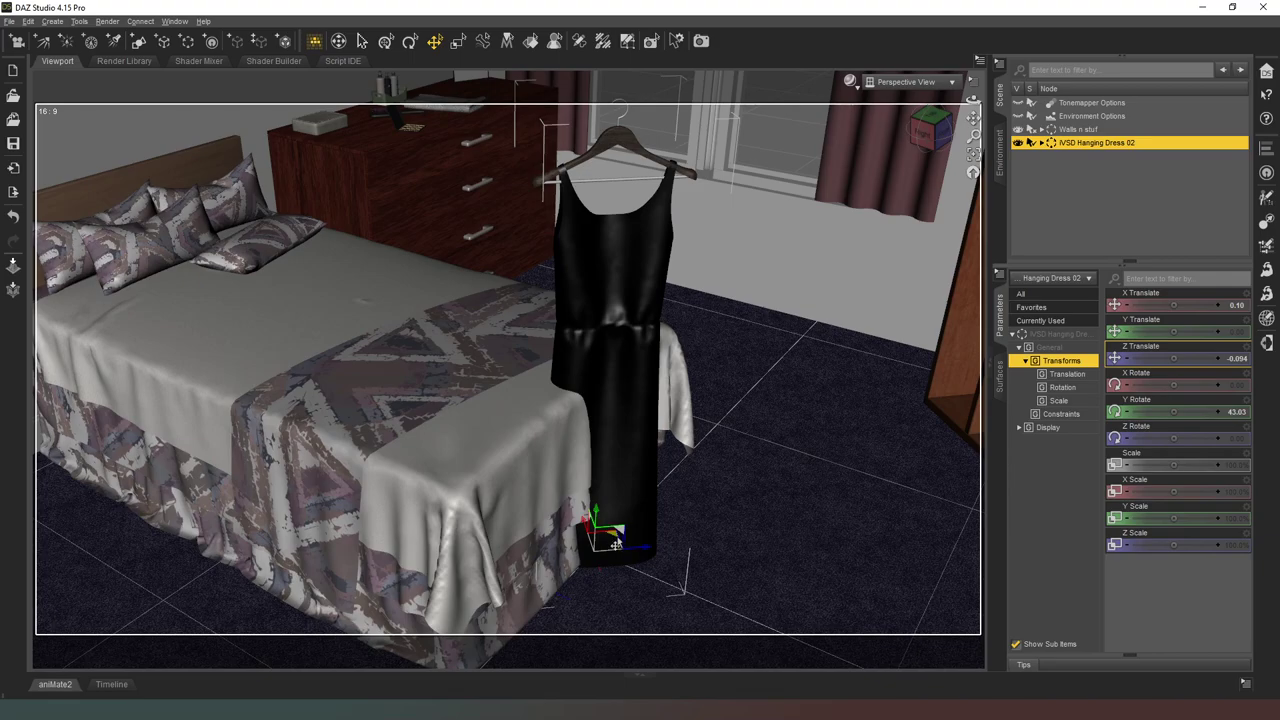
{"action": "left_click_drag", "start_coordinate": [610, 538], "coordinate": [1018, 434]}
{"action": "mouse_move", "coordinate": [973, 118]}
{"action": "left_mouse_down"}
{"action": "mouse_move", "coordinate": [935, 165]}
{"action": "mouse_move", "coordinate": [929, 137]}
{"action": "mouse_move", "coordinate": [954, 134]}
{"action": "left_mouse_up"}
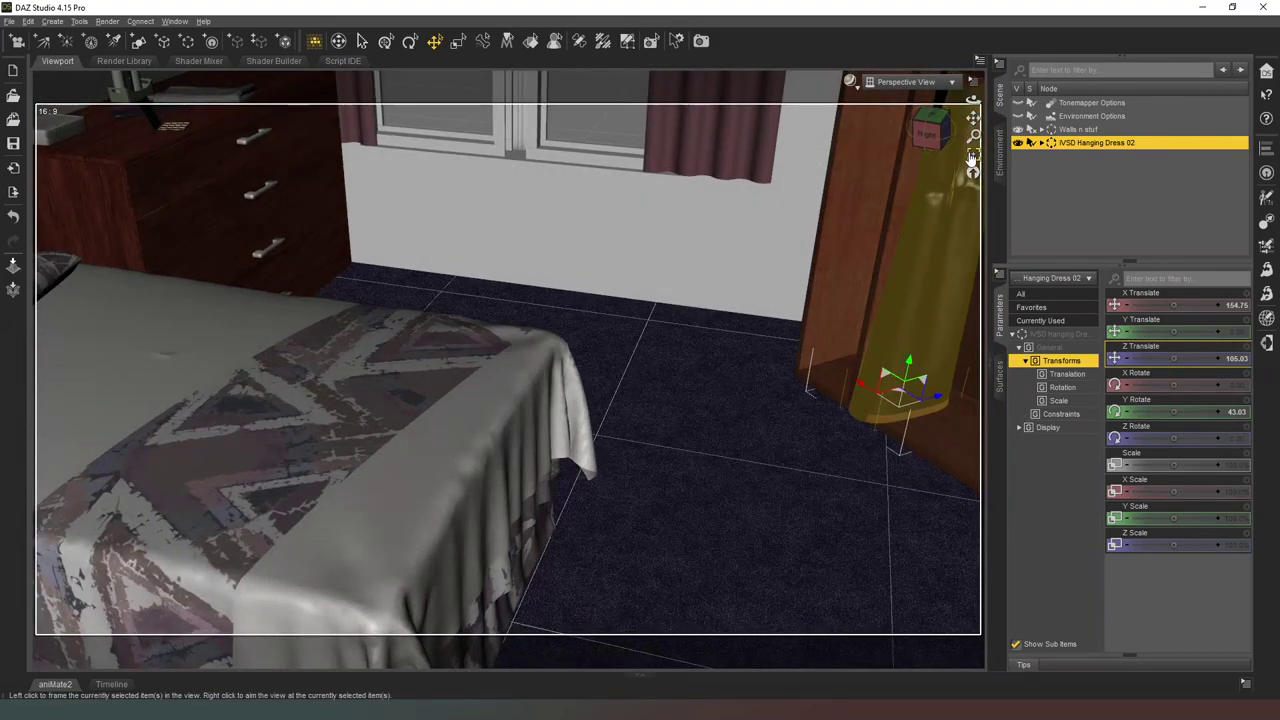
{"action": "left_click", "coordinate": [971, 154]}
{"action": "left_click", "coordinate": [945, 143]}
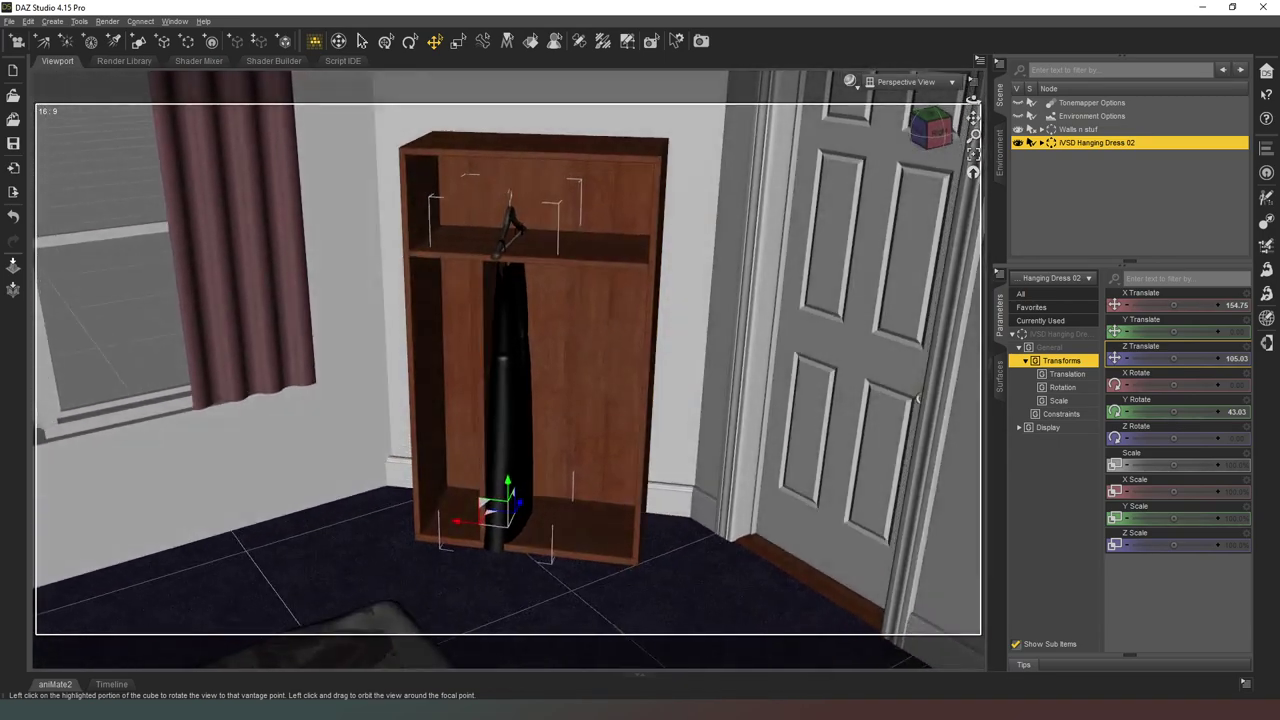
- Scale the hanging dress to about 72.6% and raise it to Y 16.10 so it hangs below the cupboard's shelf
{"action": "left_click_drag", "start_coordinate": [1174, 464], "coordinate": [1152, 464]}
{"action": "left_click", "coordinate": [932, 130]}
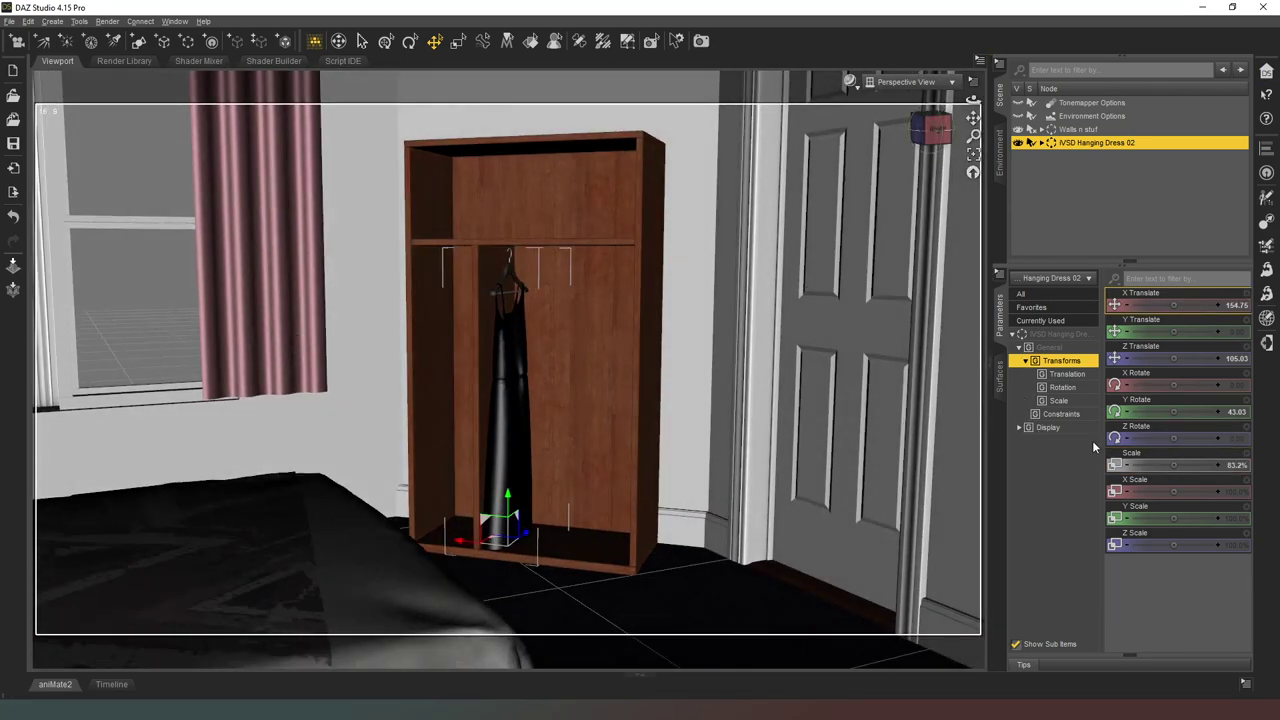
{"action": "left_click_drag", "start_coordinate": [1172, 469], "coordinate": [1160, 468]}
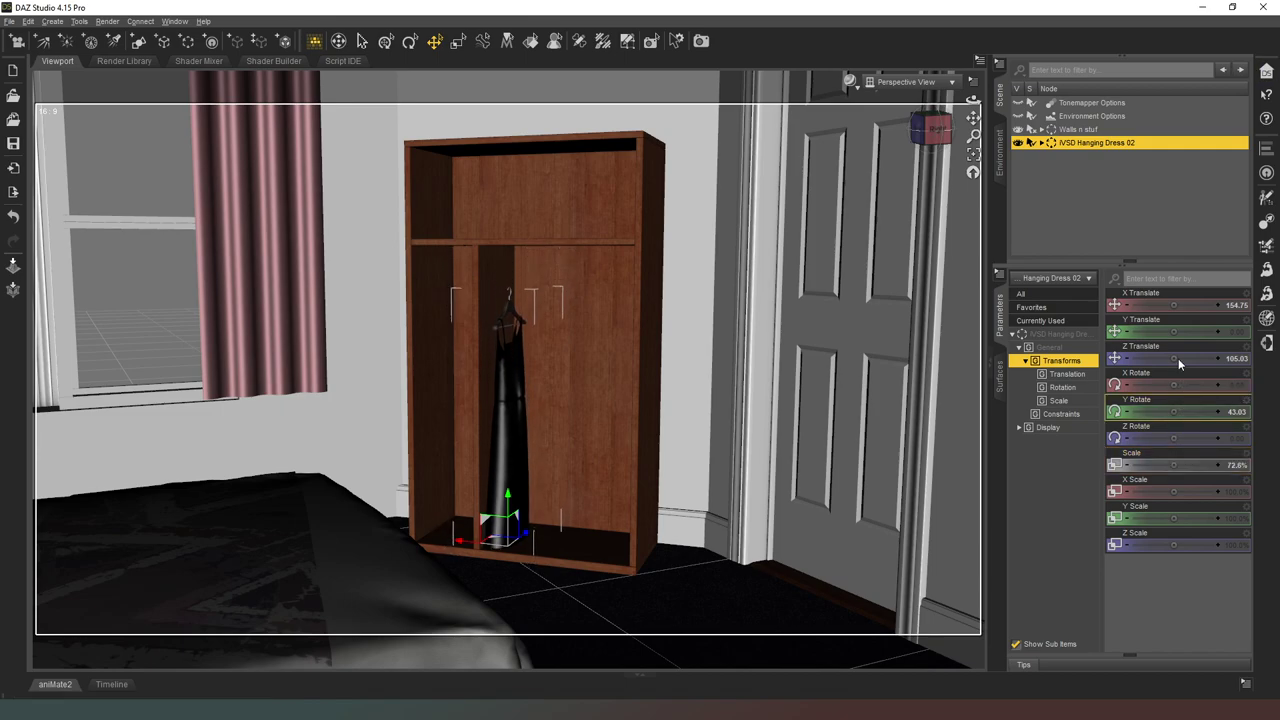
{"action": "left_click_drag", "start_coordinate": [1178, 339], "coordinate": [1198, 339]}
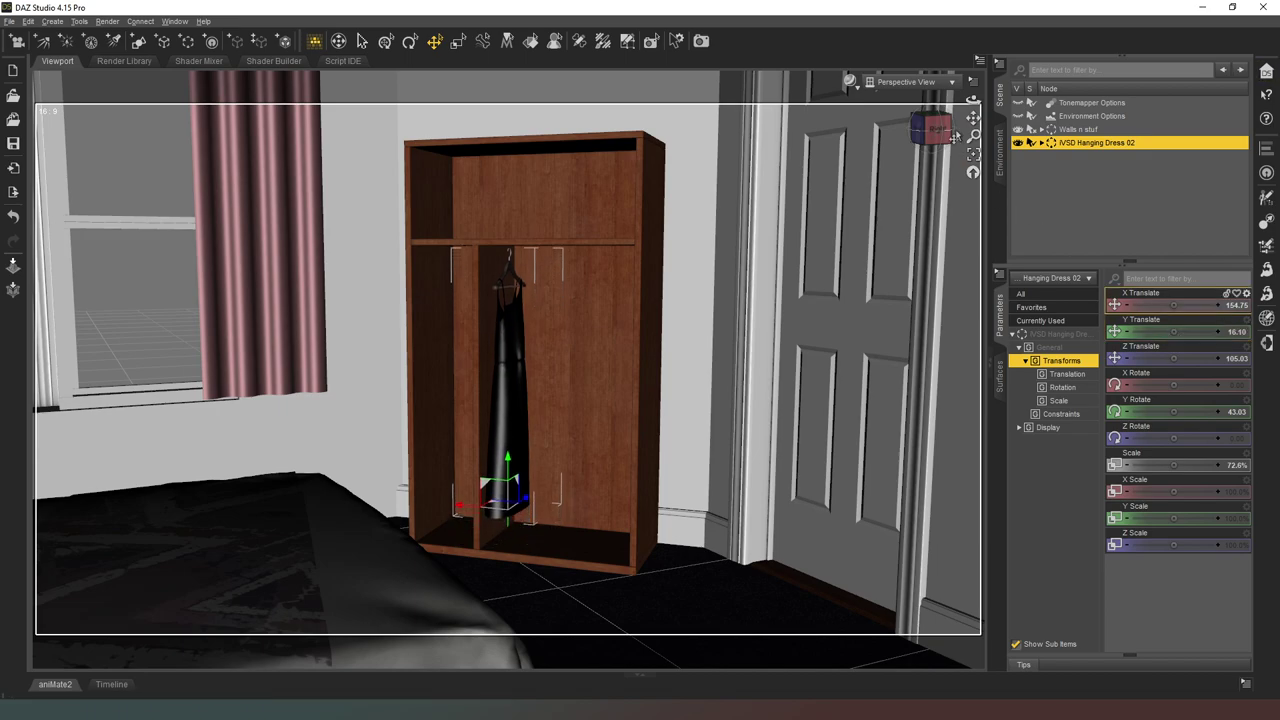
{"action": "mouse_move", "coordinate": [930, 129]}
{"action": "left_mouse_down"}
{"action": "mouse_move", "coordinate": [962, 129]}
{"action": "mouse_move", "coordinate": [934, 138]}
{"action": "left_mouse_up"}
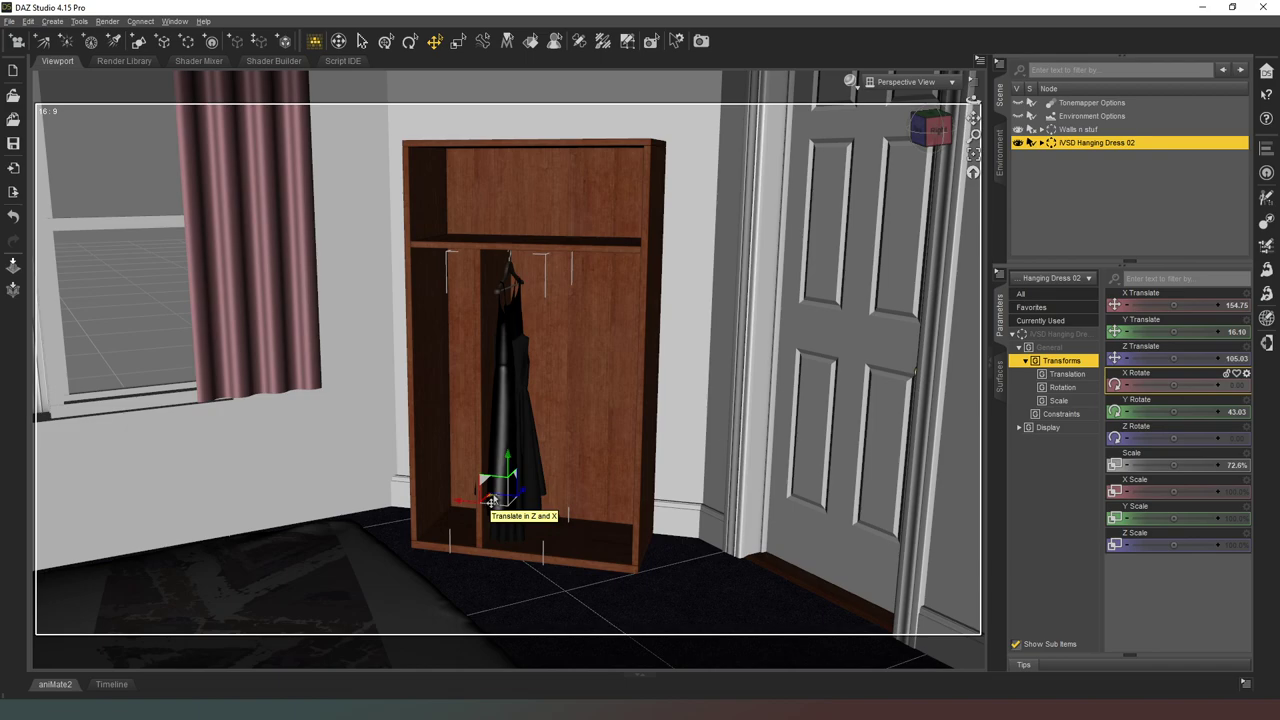
- Move Dress 02FLP away from the hanging dress inside the cupboard and set its Y rotation to 90
{"action": "left_click", "coordinate": [1043, 144]}
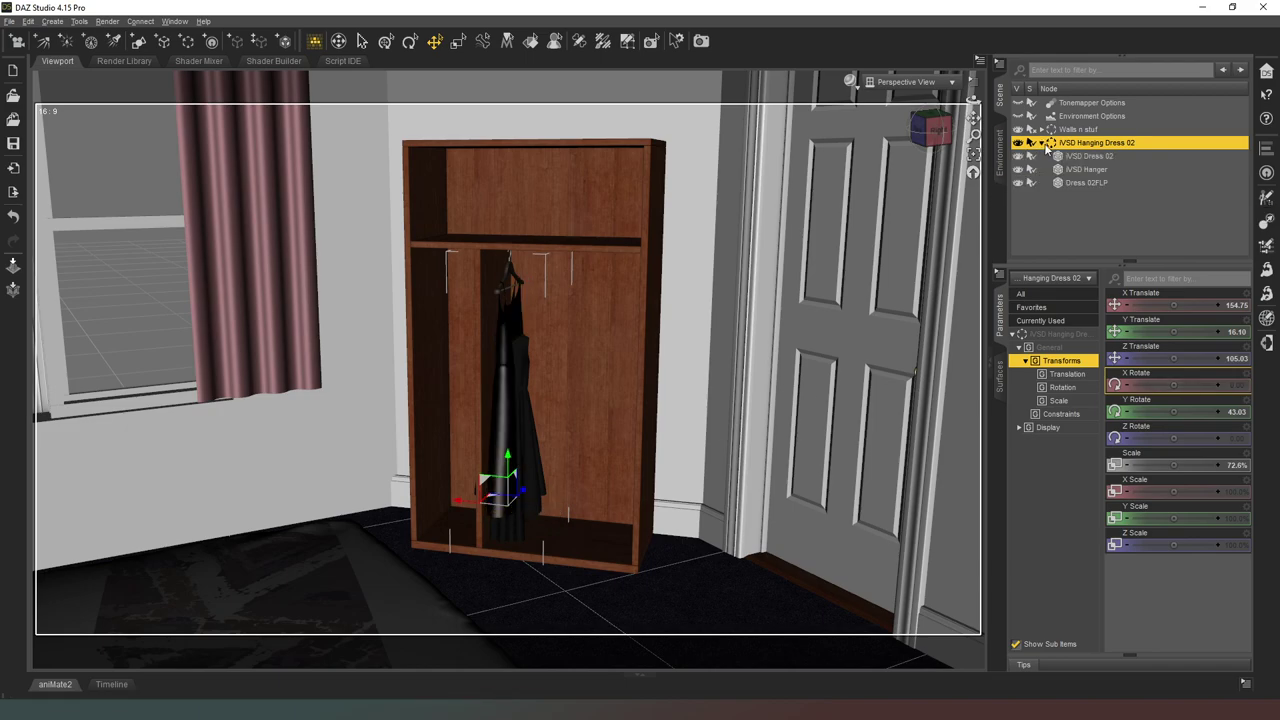
{"action": "left_click", "coordinate": [1088, 184]}
{"action": "left_click_drag", "start_coordinate": [491, 547], "coordinate": [538, 547]}
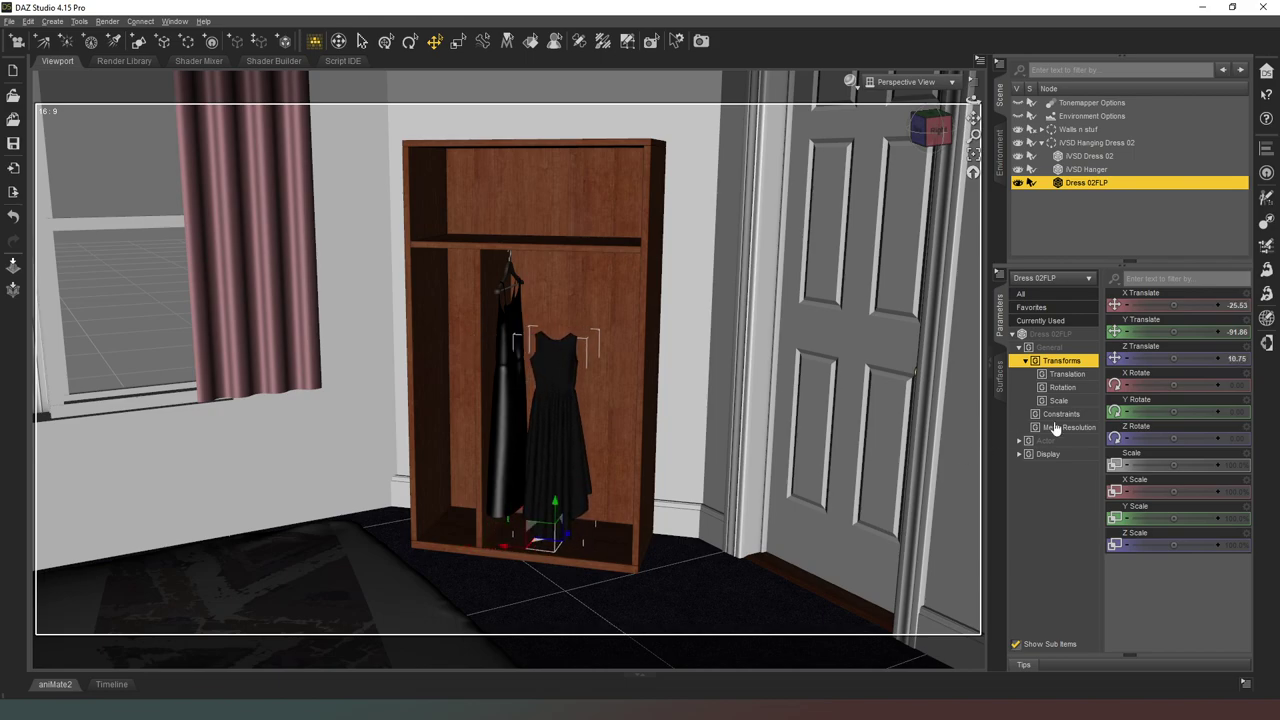
{"action": "left_click", "coordinate": [1236, 411]}
{"action": "type", "text": "90"}
{"action": "key", "text": "Return"}
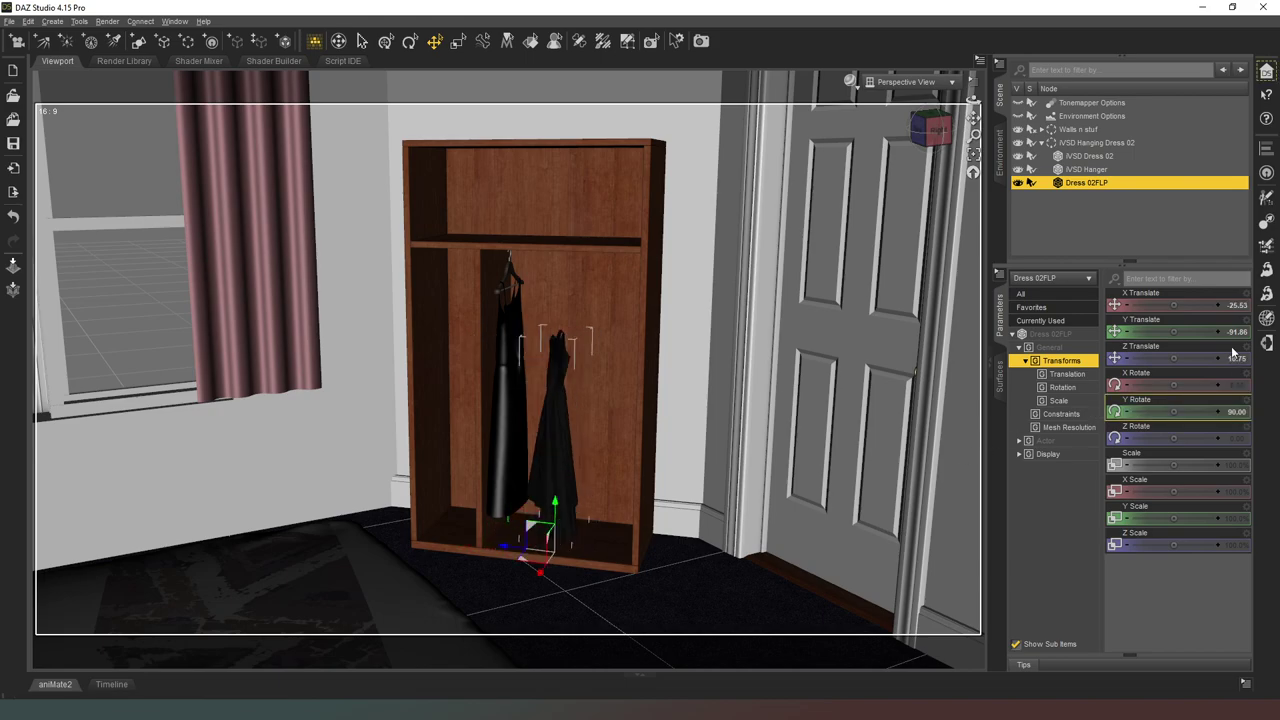
- Raise Dress 02FLP to about Y -47.66 and slide it close beside the first hanging dress
{"action": "left_click_drag", "start_coordinate": [1171, 332], "coordinate": [1190, 332]}
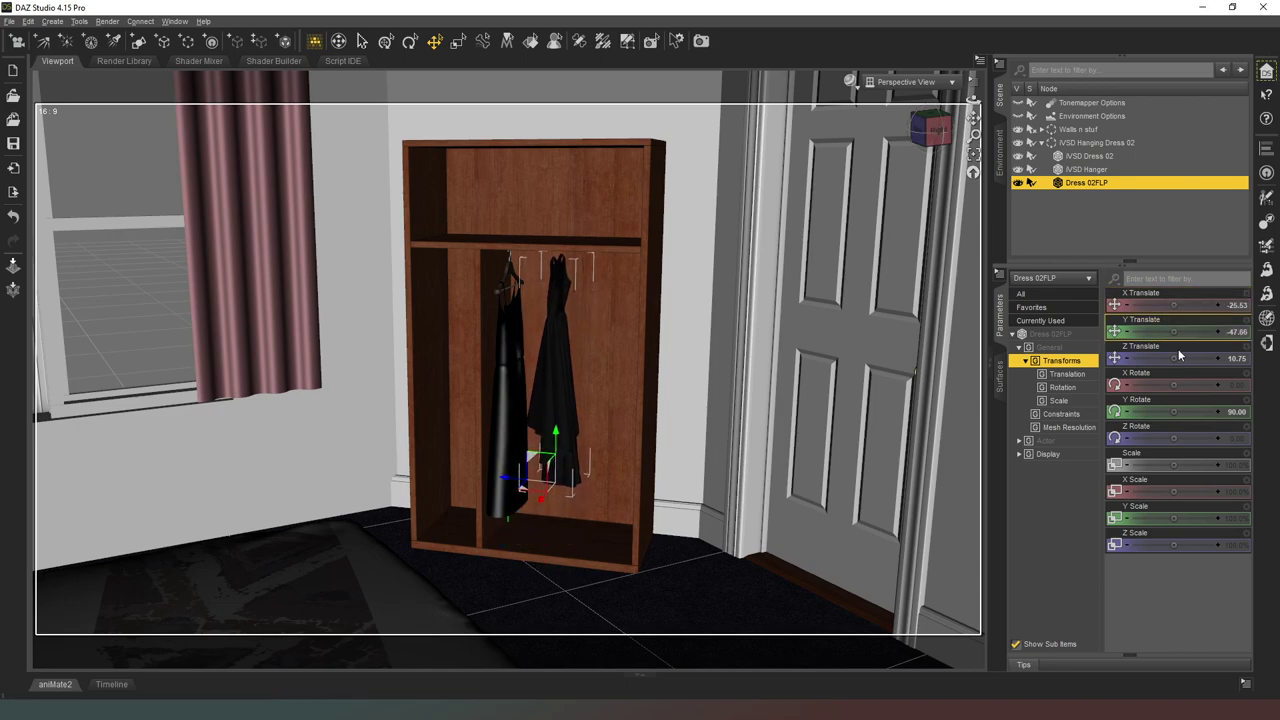
{"action": "left_click_drag", "start_coordinate": [503, 483], "coordinate": [477, 483]}
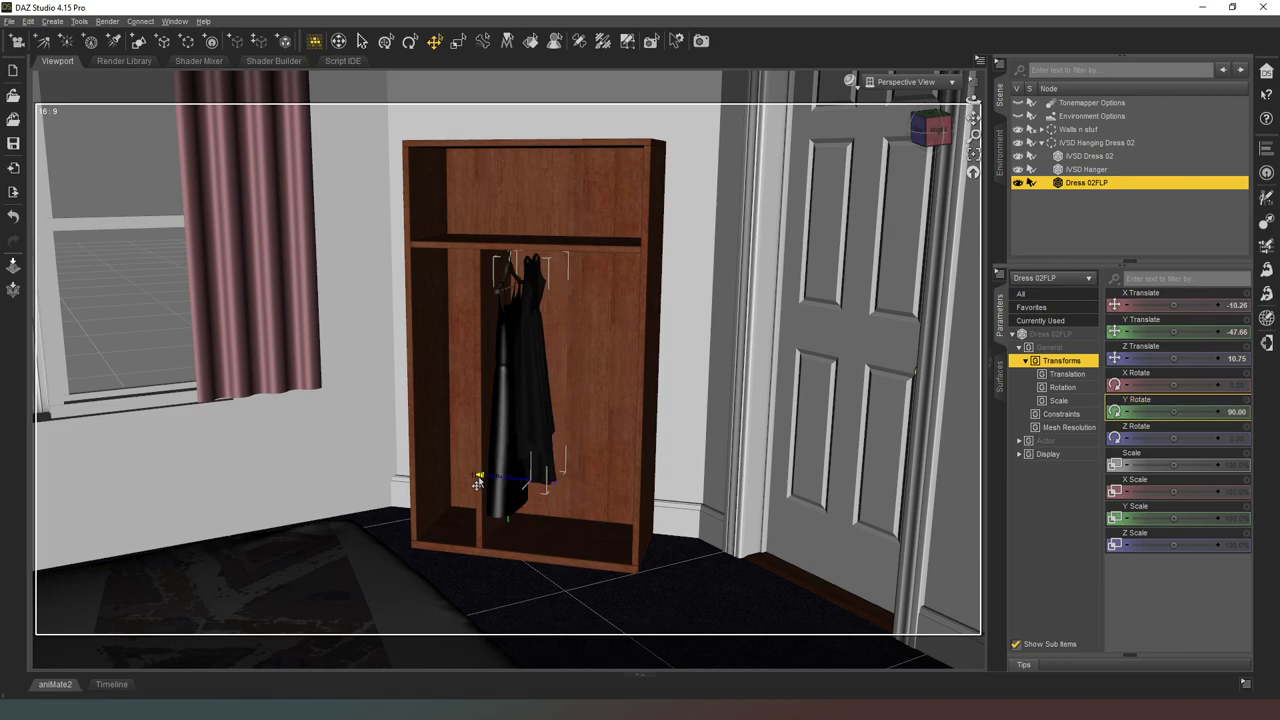
{"action": "mouse_move", "coordinate": [936, 131]}
{"action": "left_mouse_down"}
{"action": "mouse_move", "coordinate": [950, 126]}
{"action": "mouse_move", "coordinate": [937, 132]}
{"action": "left_mouse_up"}
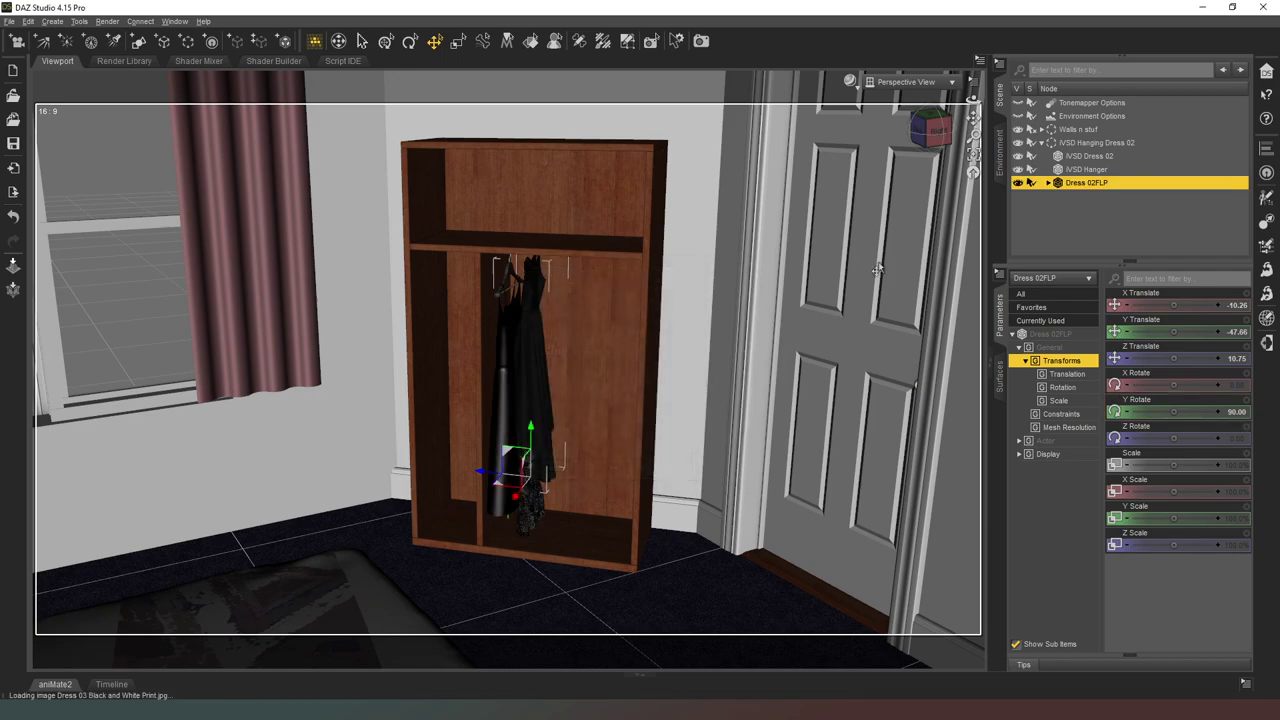
- Reparent Dress 03FLP directly under IVSD Hanging Dress 02 and hang it beside Dress 02FLP at about X -17.83 and Y -44.83
{"action": "left_click", "coordinate": [1048, 183]}
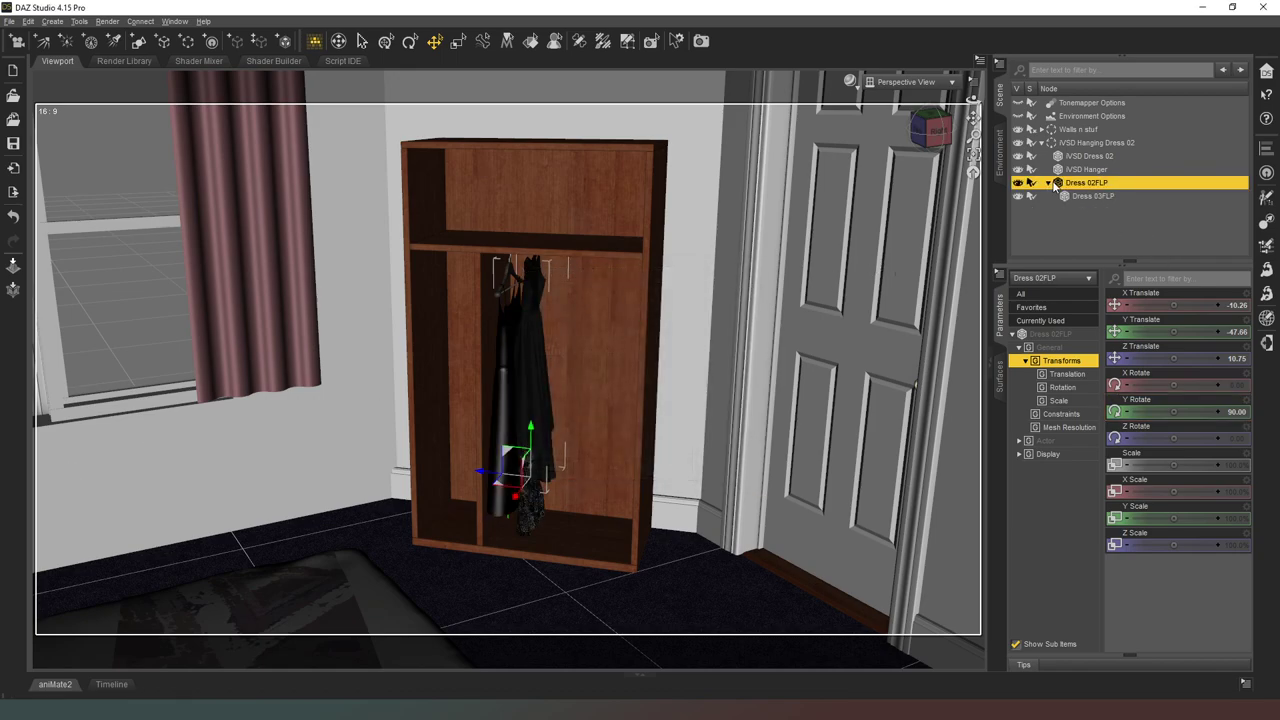
{"action": "left_click", "coordinate": [1081, 197]}
{"action": "left_click_drag", "start_coordinate": [1083, 196], "coordinate": [1095, 143]}
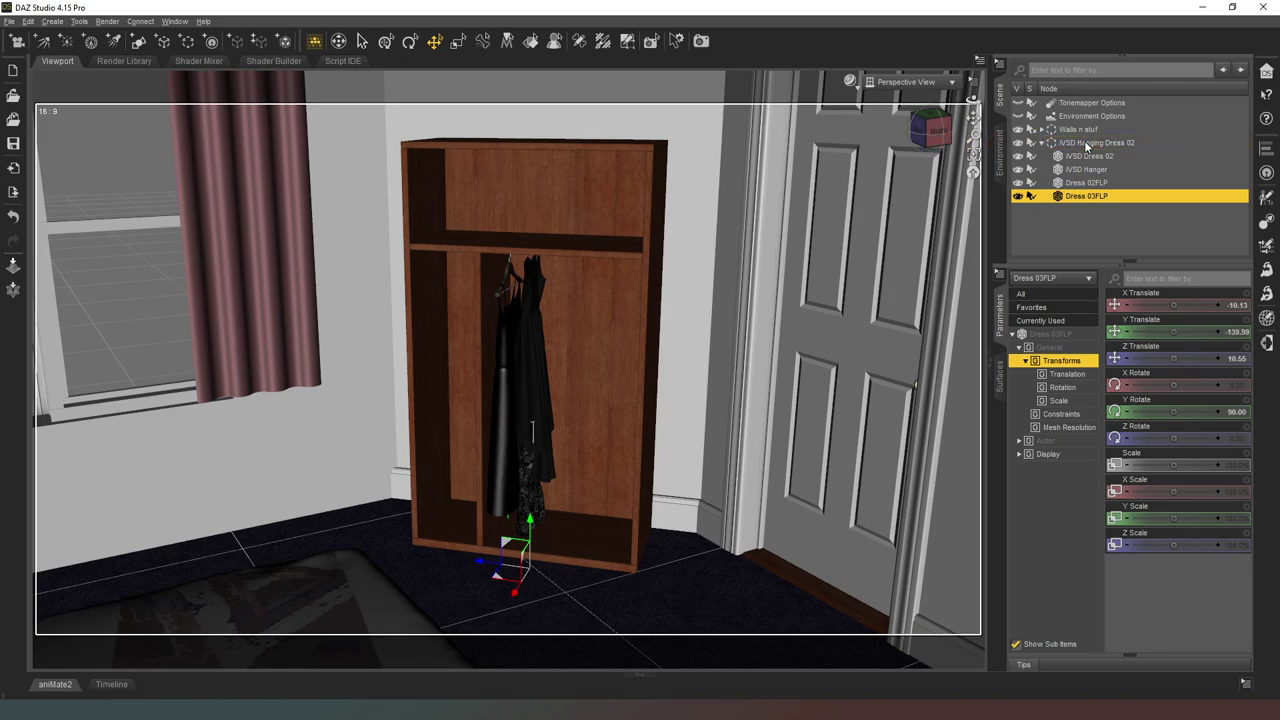
{"action": "left_click_drag", "start_coordinate": [509, 541], "coordinate": [525, 404]}
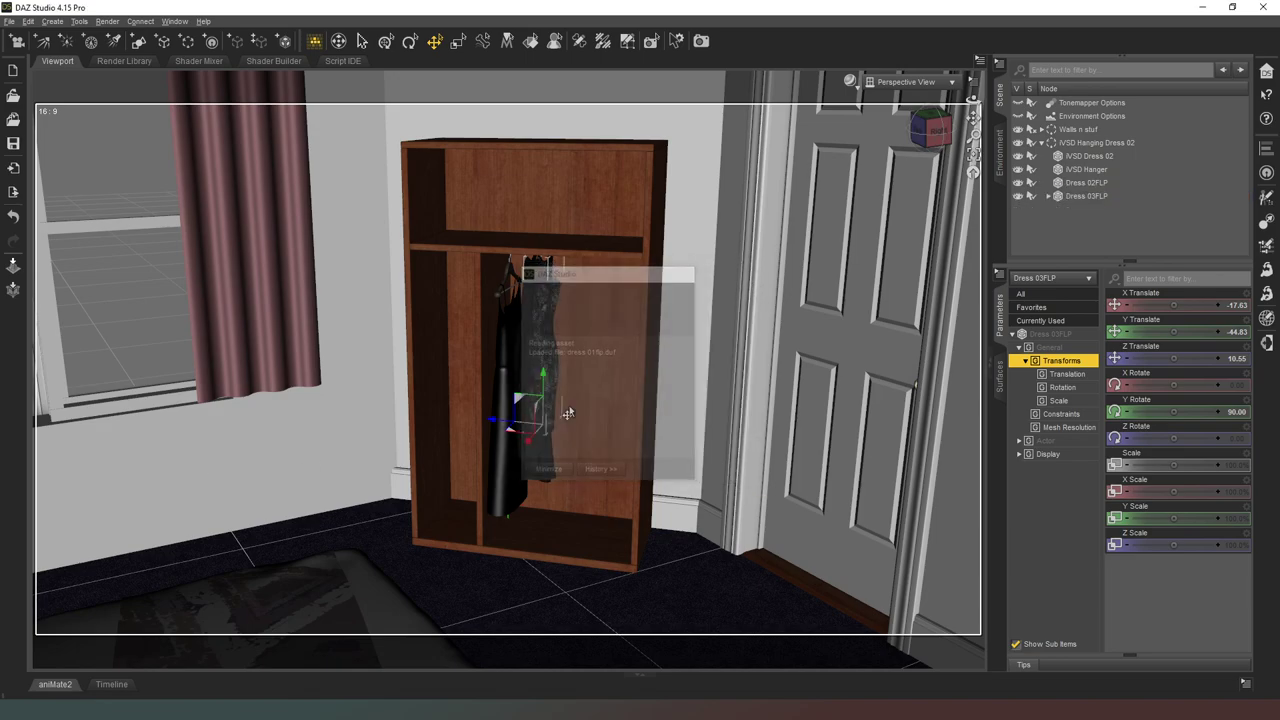
{"action": "left_click_drag", "start_coordinate": [527, 437], "coordinate": [555, 347]}
{"action": "key", "text": "ctrl+z"}
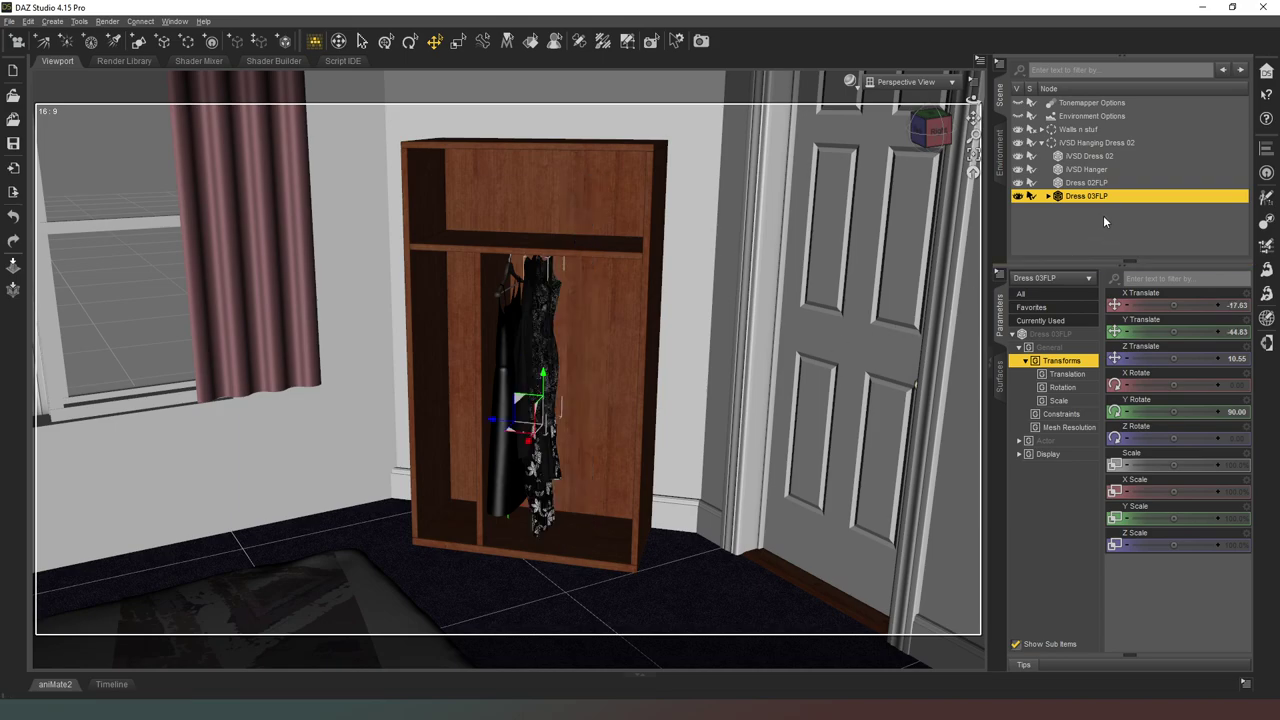
- Reparent Dress 01FLP directly under IVSD Hanging Dress 02 and hang it beside Dress 03FLP at about X -26.15 and Y -49.23
{"action": "left_click", "coordinate": [1049, 197]}
{"action": "left_click_drag", "start_coordinate": [1078, 206], "coordinate": [1047, 152]}
{"action": "left_click", "coordinate": [1045, 144]}
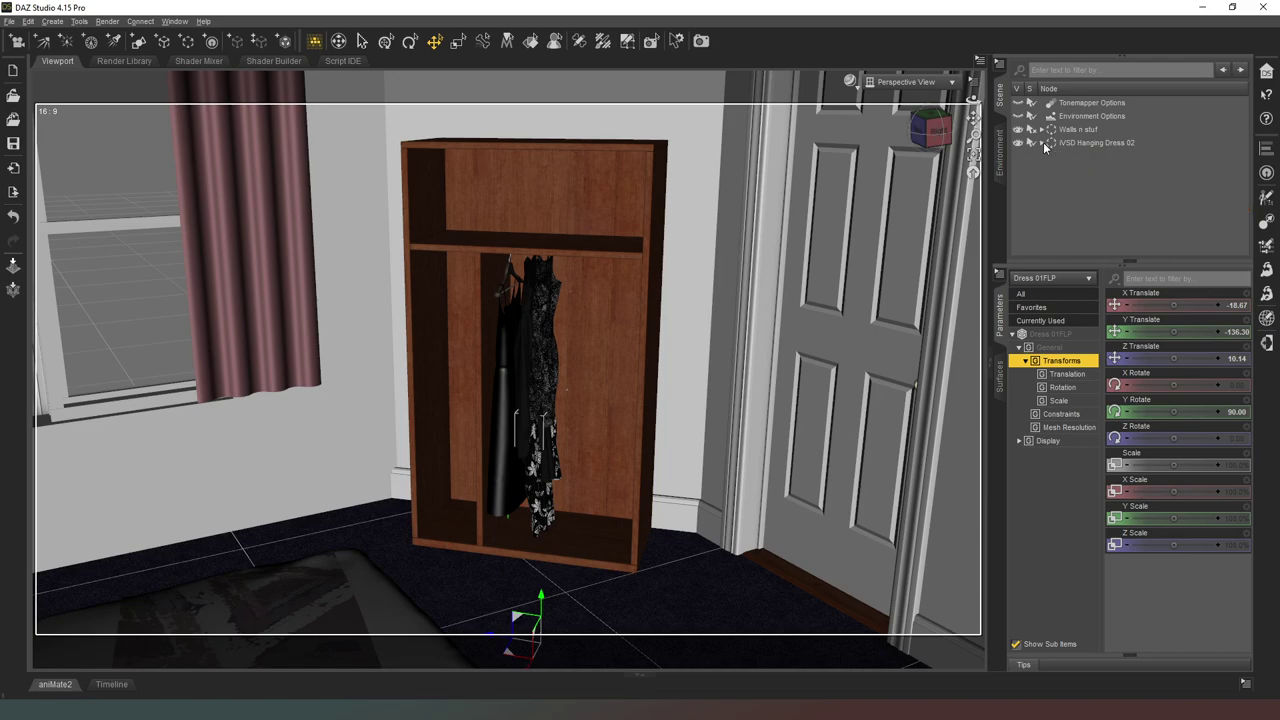
{"action": "left_click_drag", "start_coordinate": [512, 615], "coordinate": [523, 495]}
{"action": "left_click", "coordinate": [563, 415]}
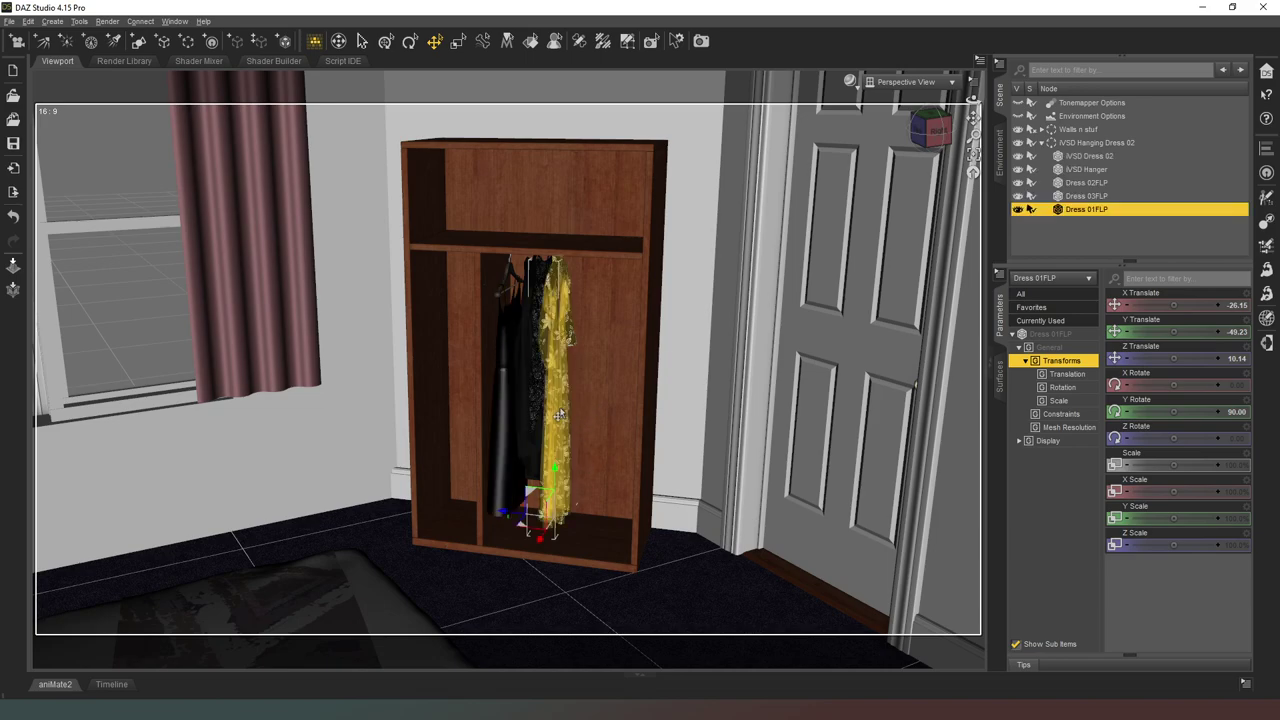
- Apply a purple Lush Silk shader to all surfaces of Dress 01FLP and a light grey Lush Silk shader to all surfaces of Dress 02FLP
{"action": "left_click", "coordinate": [999, 385]}
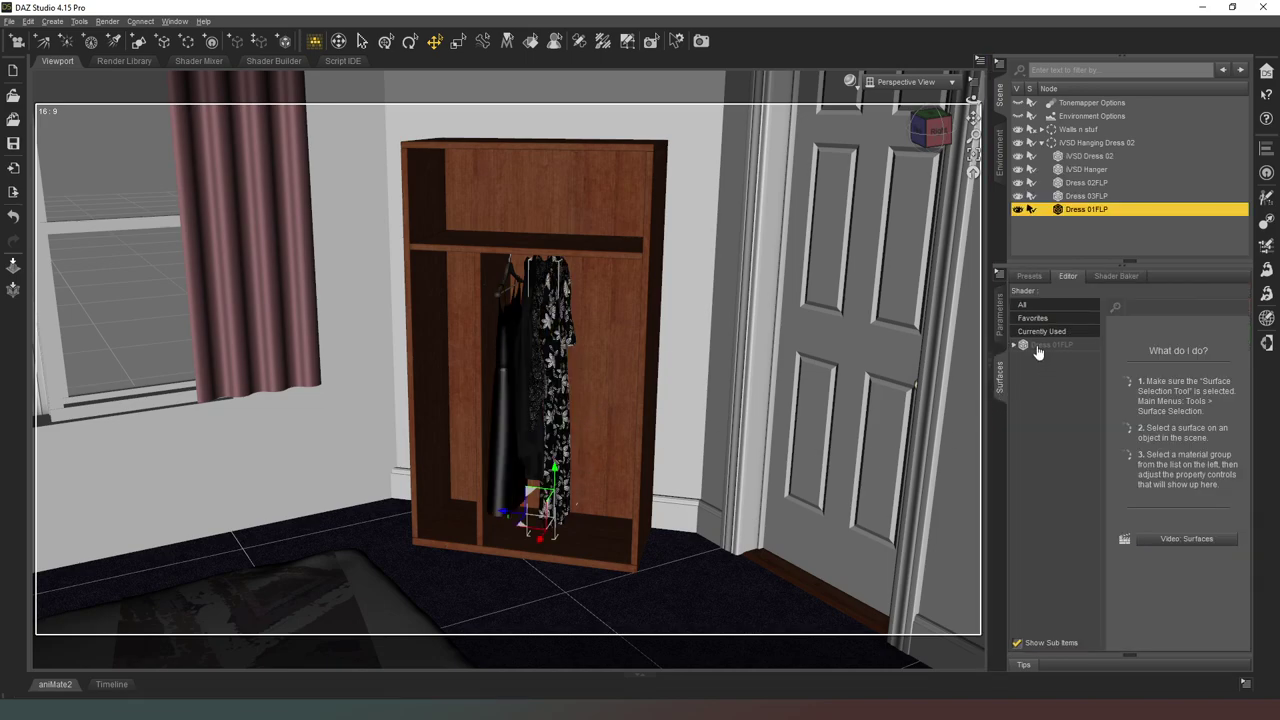
{"action": "left_click", "coordinate": [1015, 345]}
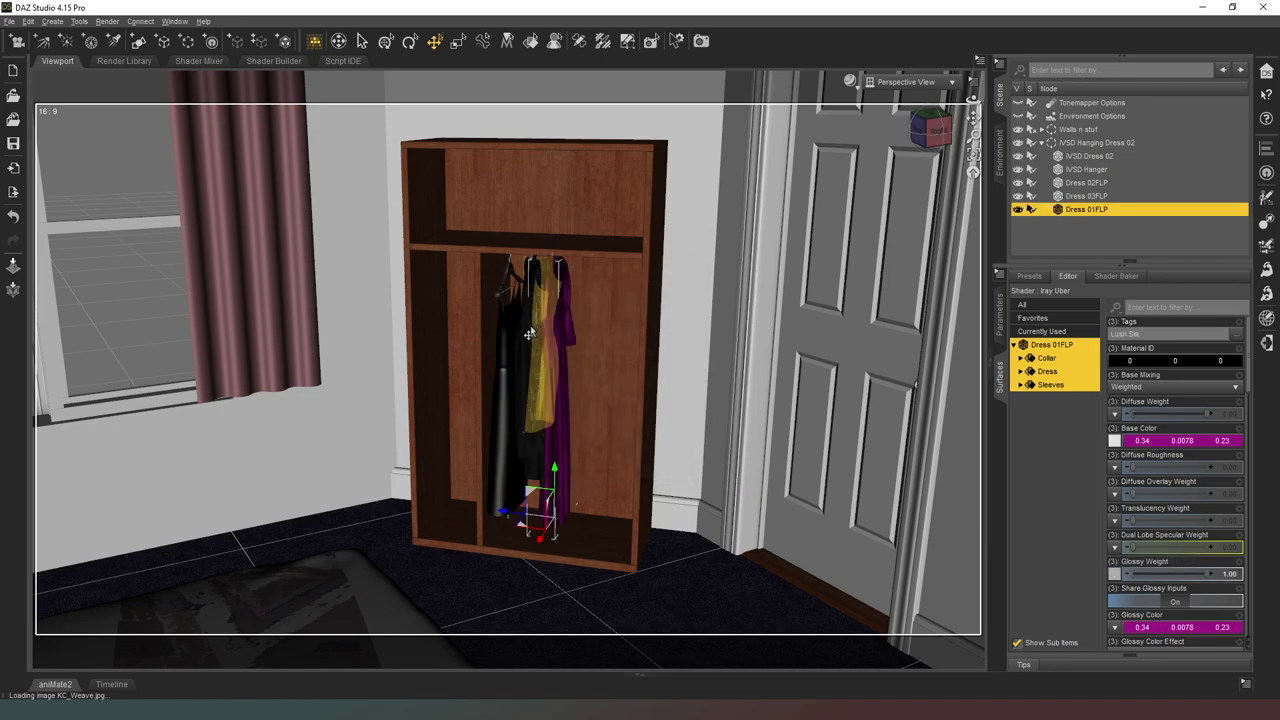
{"action": "left_click", "coordinate": [531, 325]}
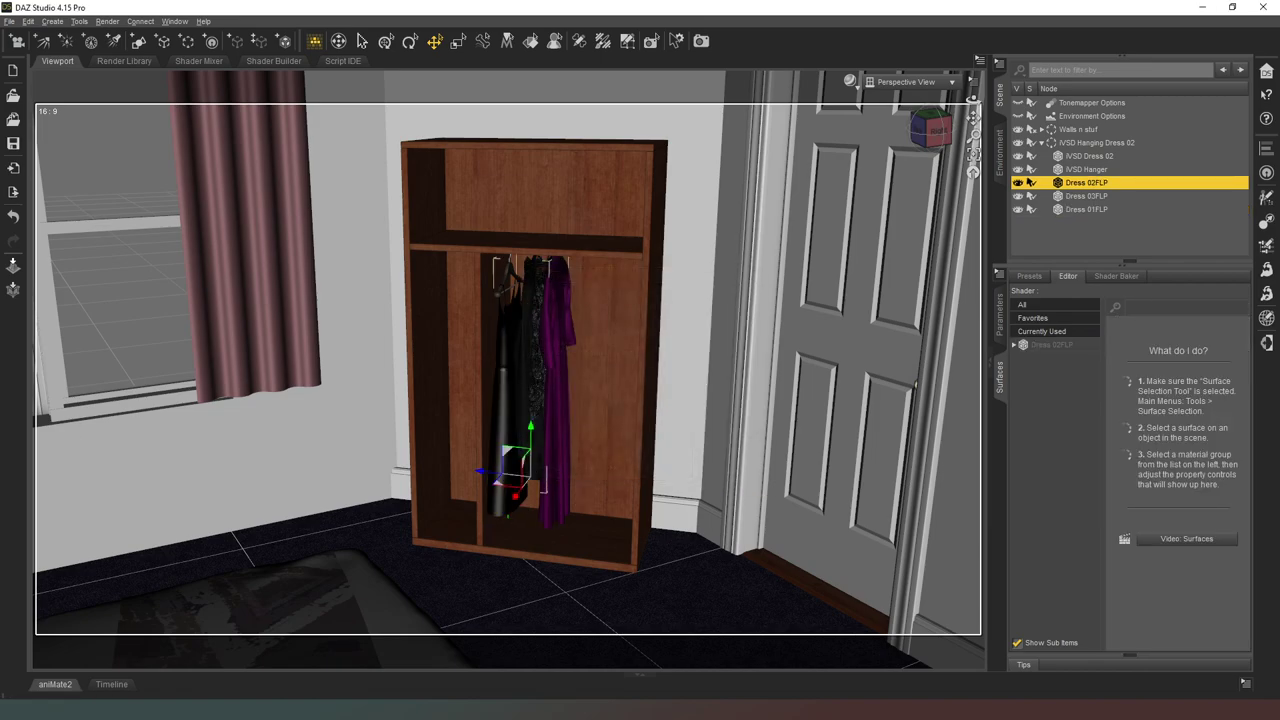
{"action": "left_click", "coordinate": [1075, 346]}
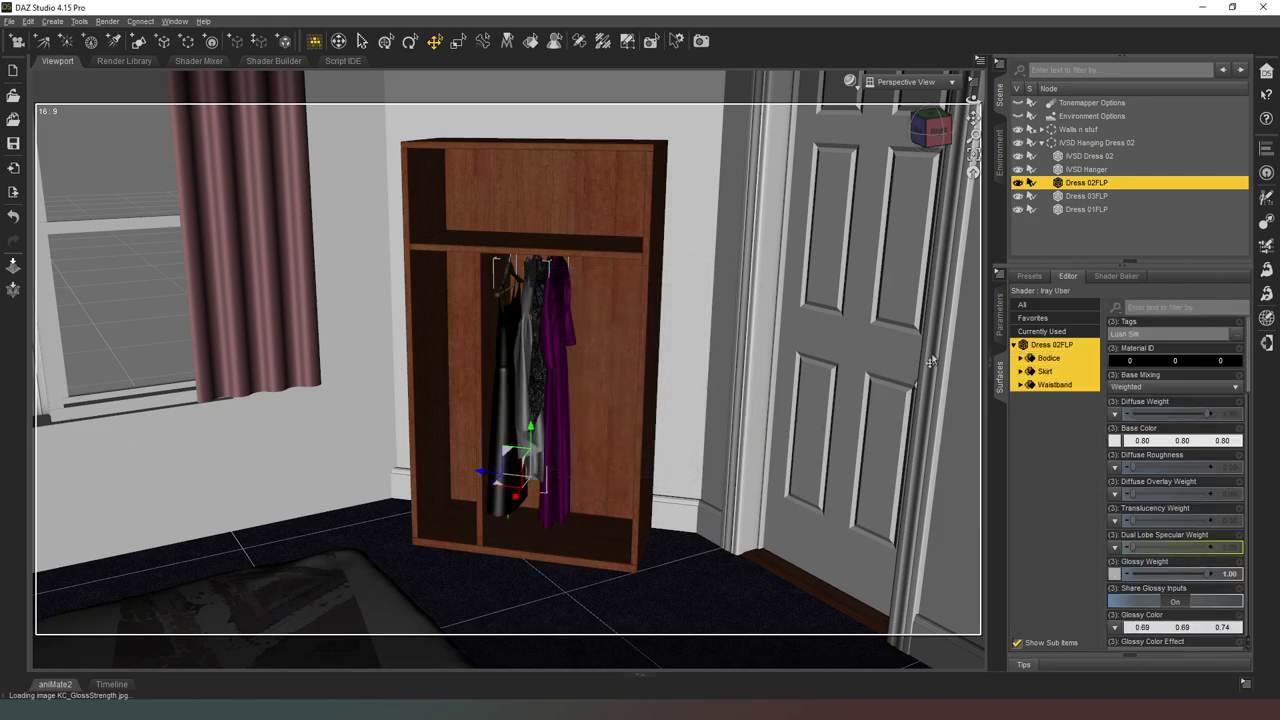
- Add Hanging Jeans LP, parent it directly under IVSD Hanging Dress 02, and hang it beside the purple dress in the cupboard
{"action": "left_click", "coordinate": [930, 128]}
{"action": "left_click_drag", "start_coordinate": [930, 128], "coordinate": [876, 128]}
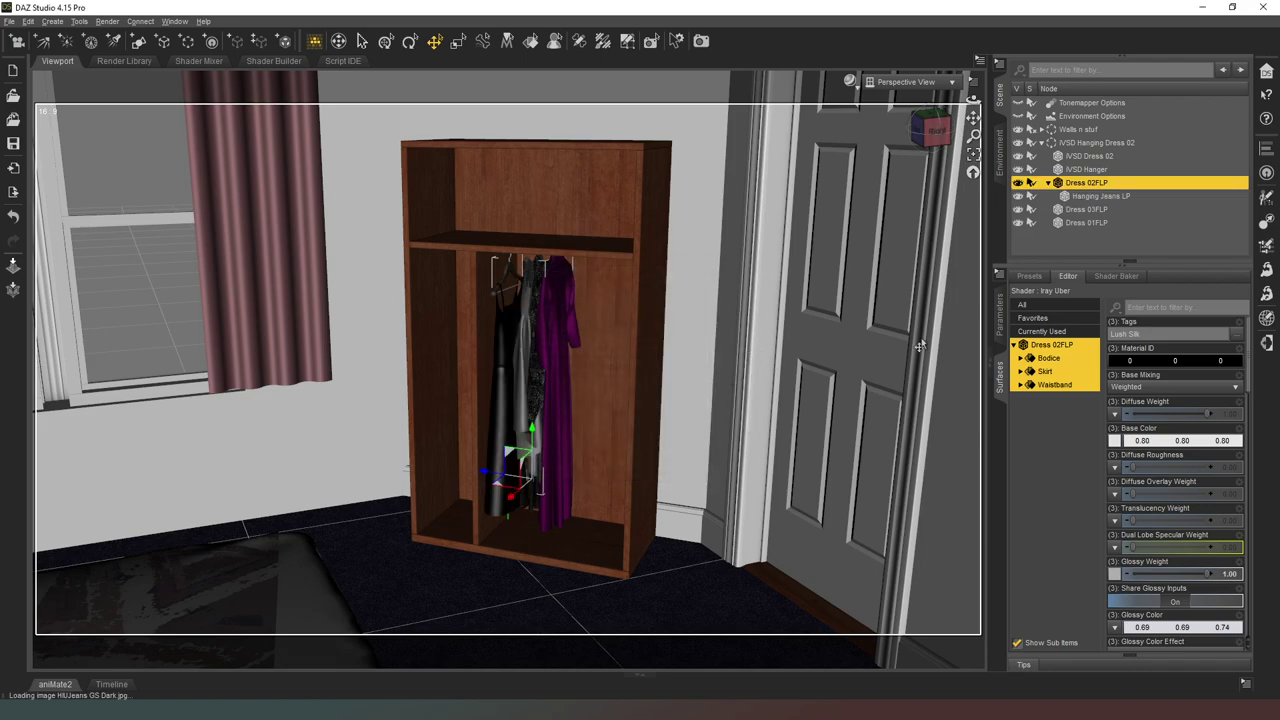
{"action": "left_click_drag", "start_coordinate": [1072, 198], "coordinate": [1076, 147]}
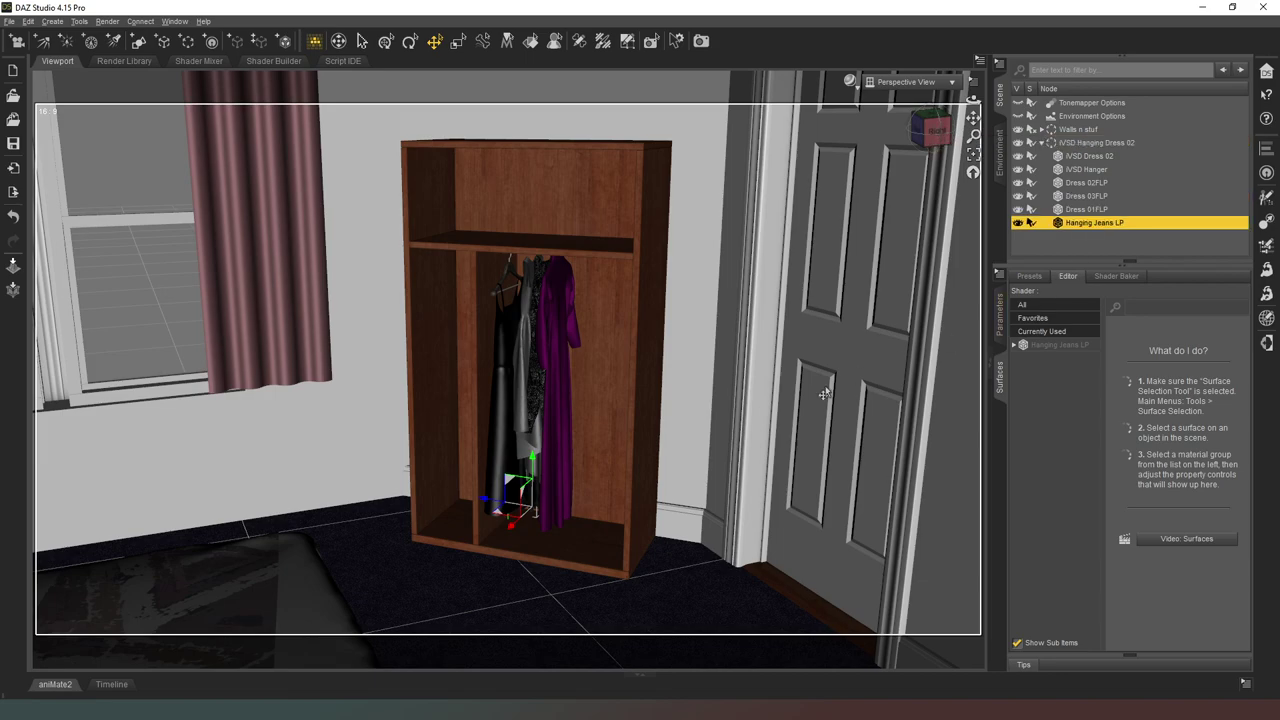
{"action": "left_click_drag", "start_coordinate": [534, 449], "coordinate": [556, 335]}
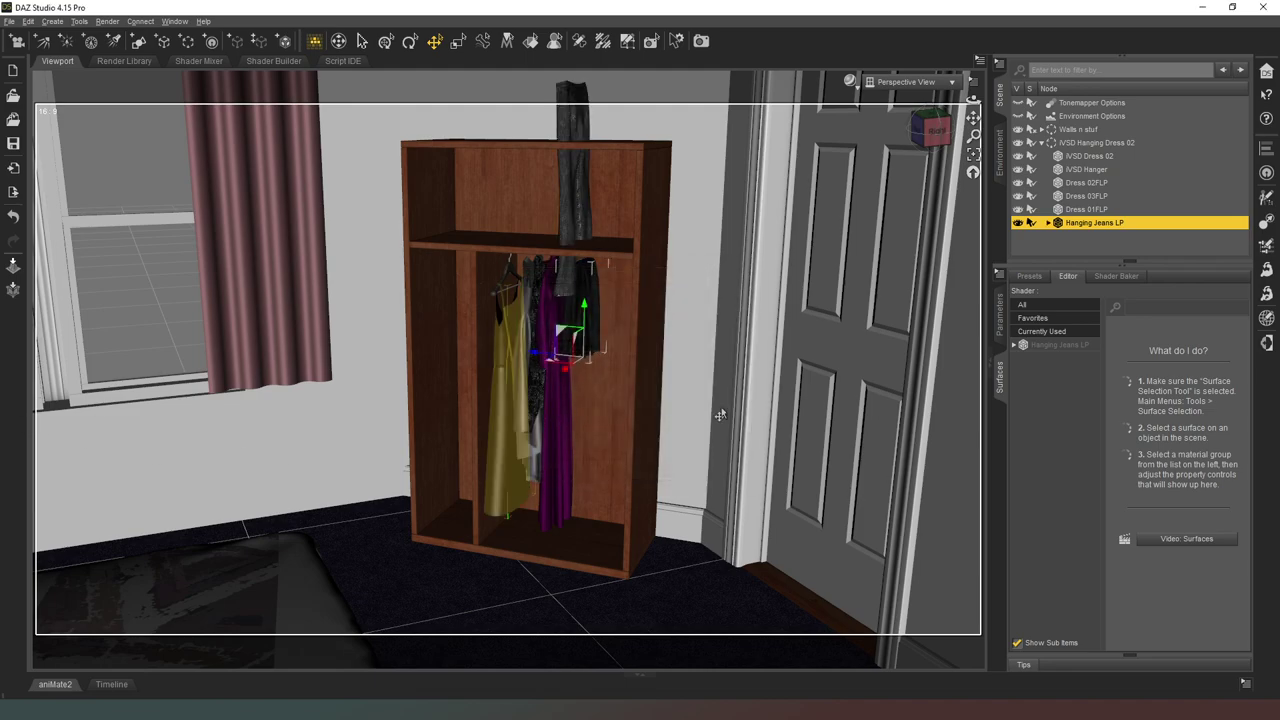
- Reparent Hanging Jeans 02 LP directly under IVSD Hanging Dress 02 and lower it into the cupboard beside the first pair of jeans
{"action": "left_click", "coordinate": [1048, 223]}
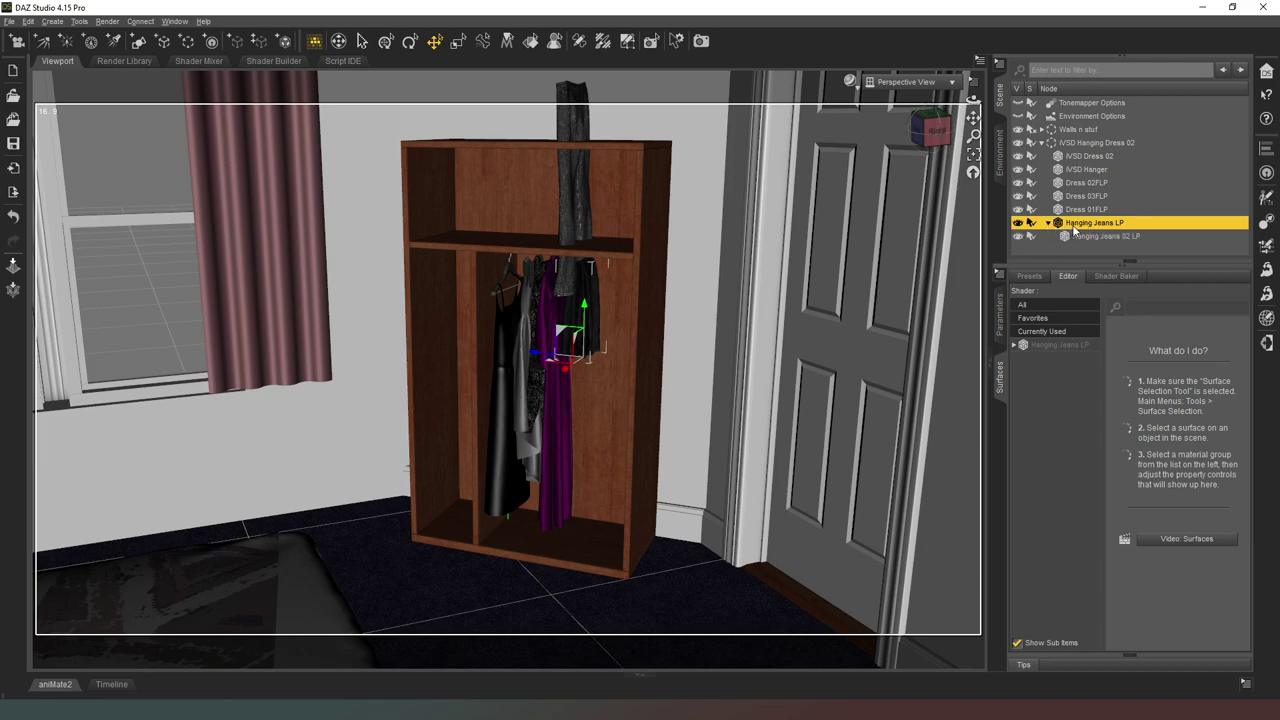
{"action": "left_click_drag", "start_coordinate": [1080, 240], "coordinate": [1095, 160]}
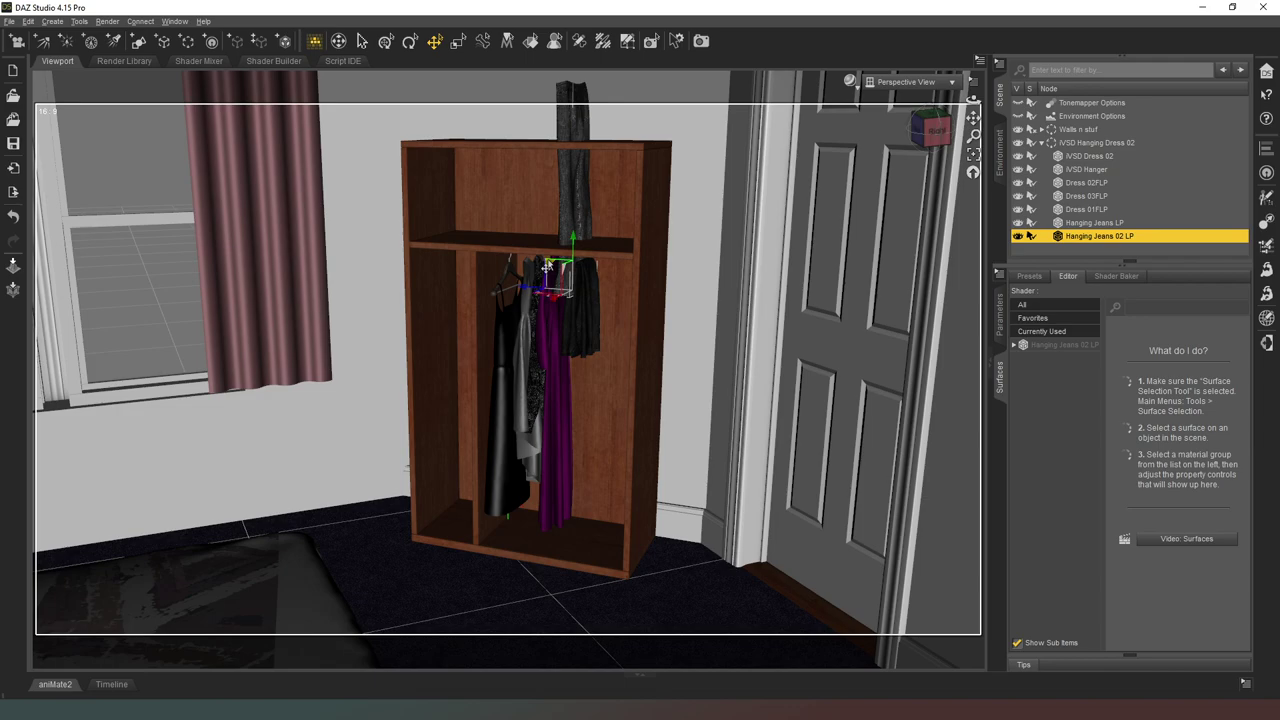
{"action": "left_click_drag", "start_coordinate": [545, 267], "coordinate": [572, 428]}
{"action": "left_click_drag", "start_coordinate": [925, 136], "coordinate": [931, 139]}
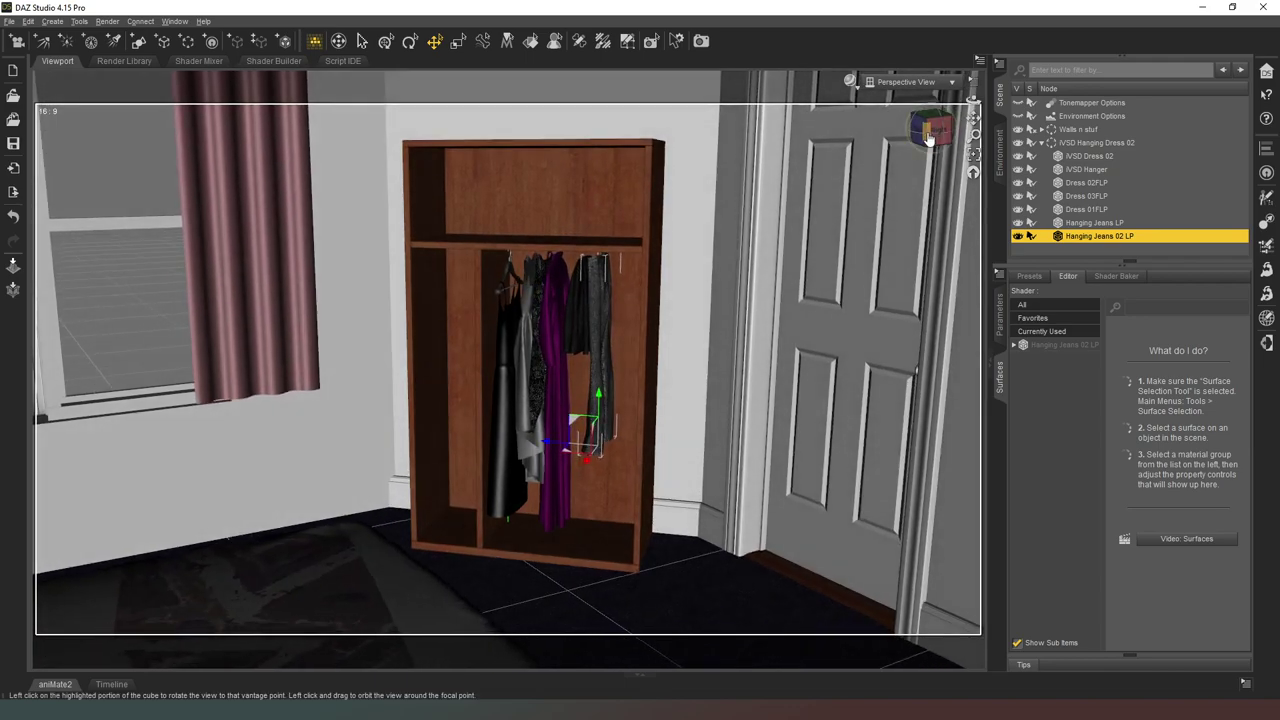
- Look through the scene's Camera and switch the viewport to an Iray rendered preview of the bedroom
{"action": "left_click", "coordinate": [925, 88]}
{"action": "left_click", "coordinate": [905, 188]}
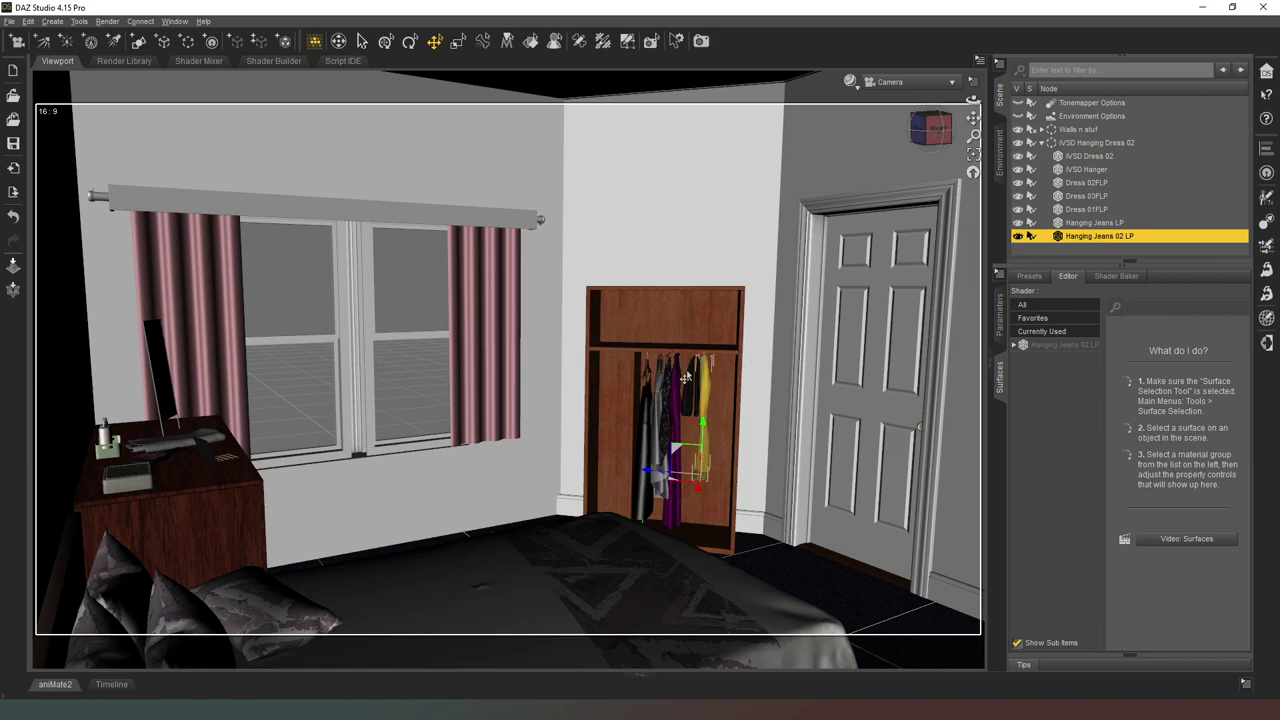
{"action": "left_click", "coordinate": [913, 83]}
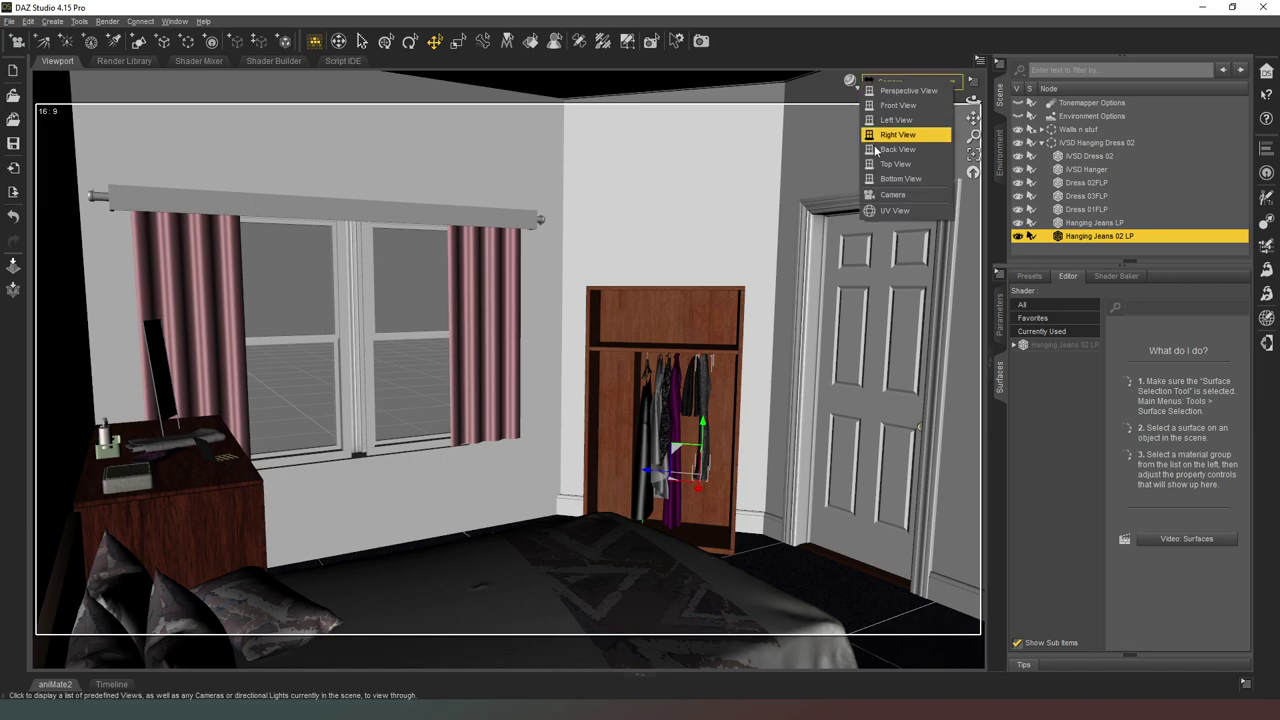
{"action": "left_click", "coordinate": [884, 207]}
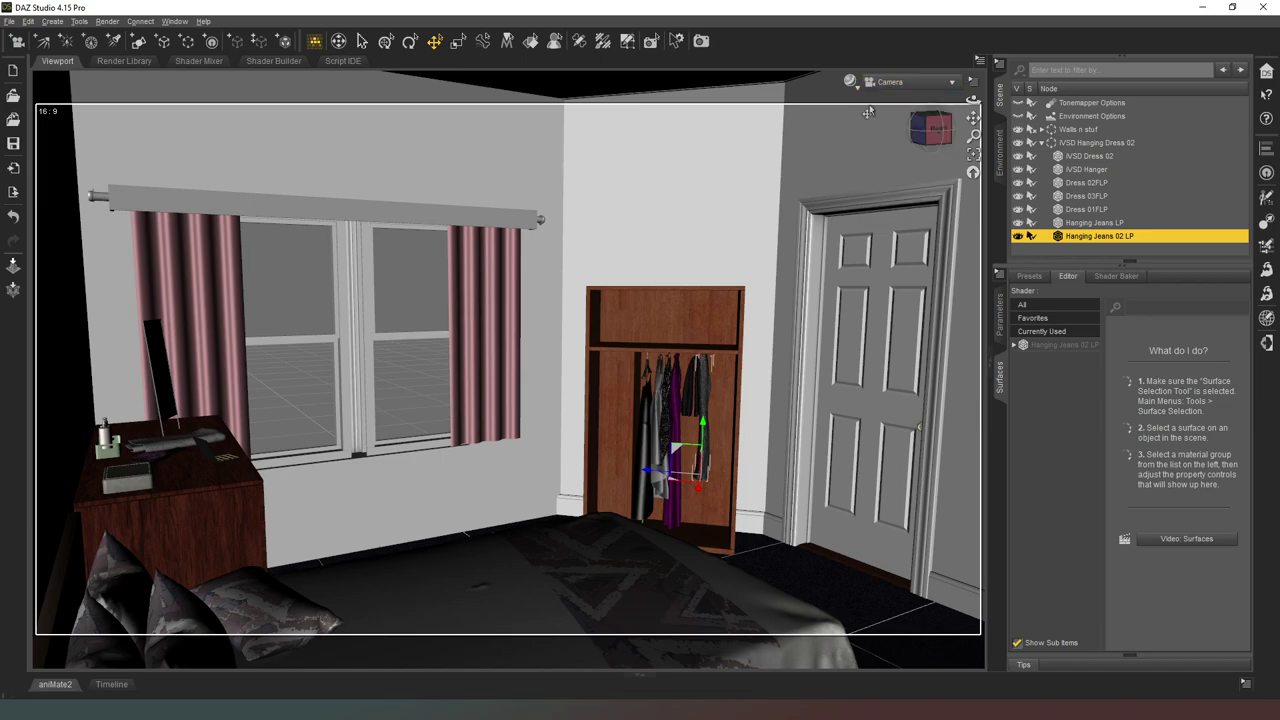
{"action": "left_click", "coordinate": [850, 81]}
{"action": "left_click", "coordinate": [853, 244]}
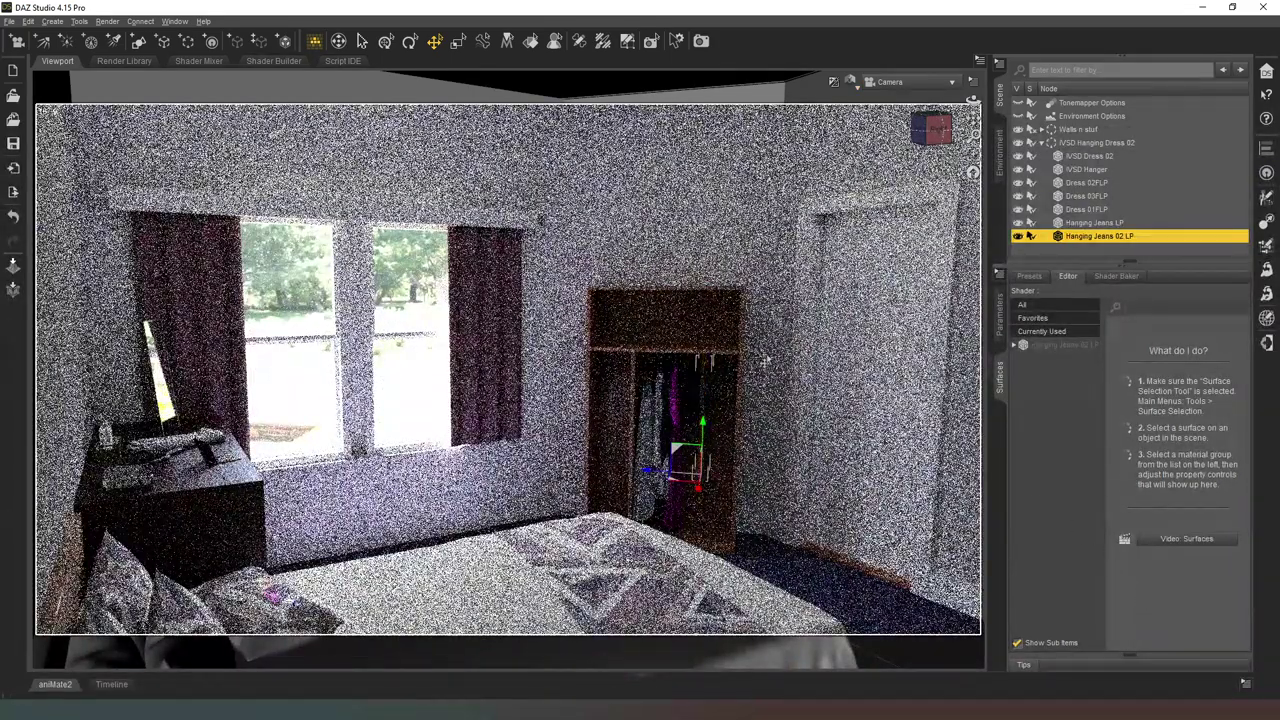
- Parent the IVSD Hanging Dress 02 group under Walls n stuf and collapse the Walls n stuf hierarchy
{"action": "double_click", "coordinate": [1080, 143]}
{"action": "left_click_drag", "start_coordinate": [1074, 141], "coordinate": [1071, 126]}
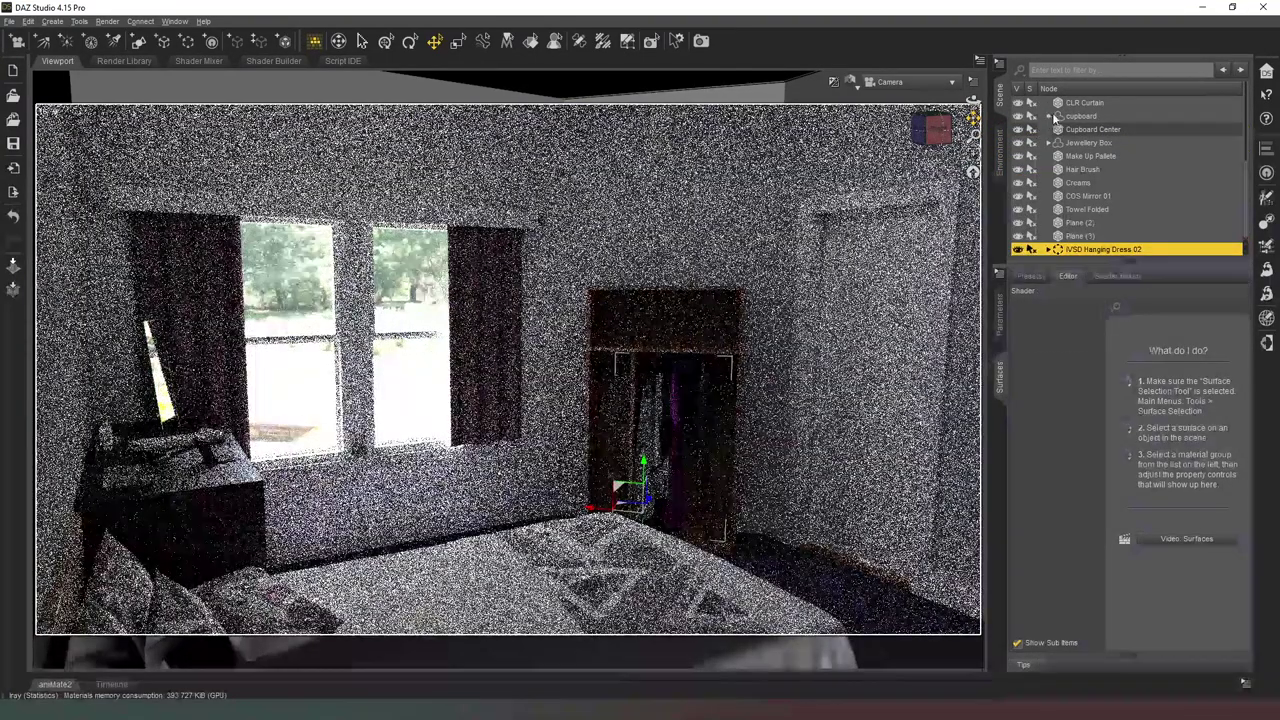
{"action": "scroll", "coordinate": [1046, 125], "scroll_direction": "up", "scroll_amount": 5}
{"action": "left_click", "coordinate": [1043, 129]}
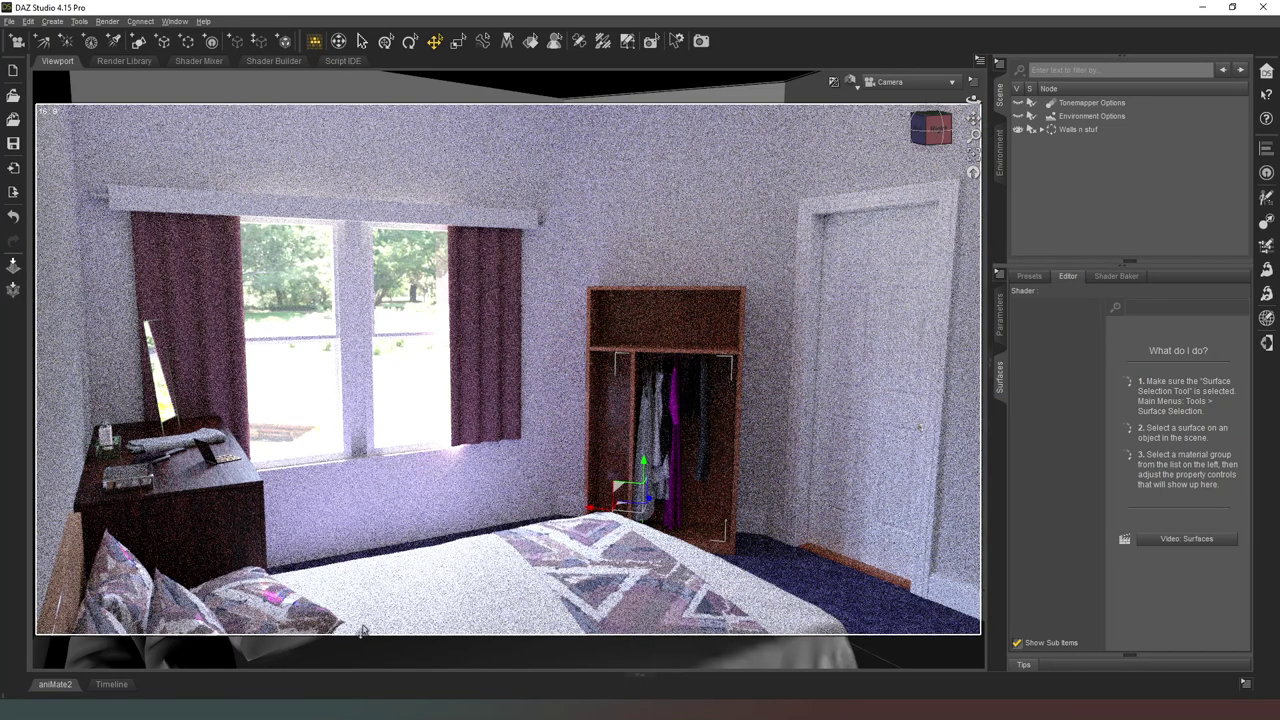
{"action": "left_click", "coordinate": [57, 683]}
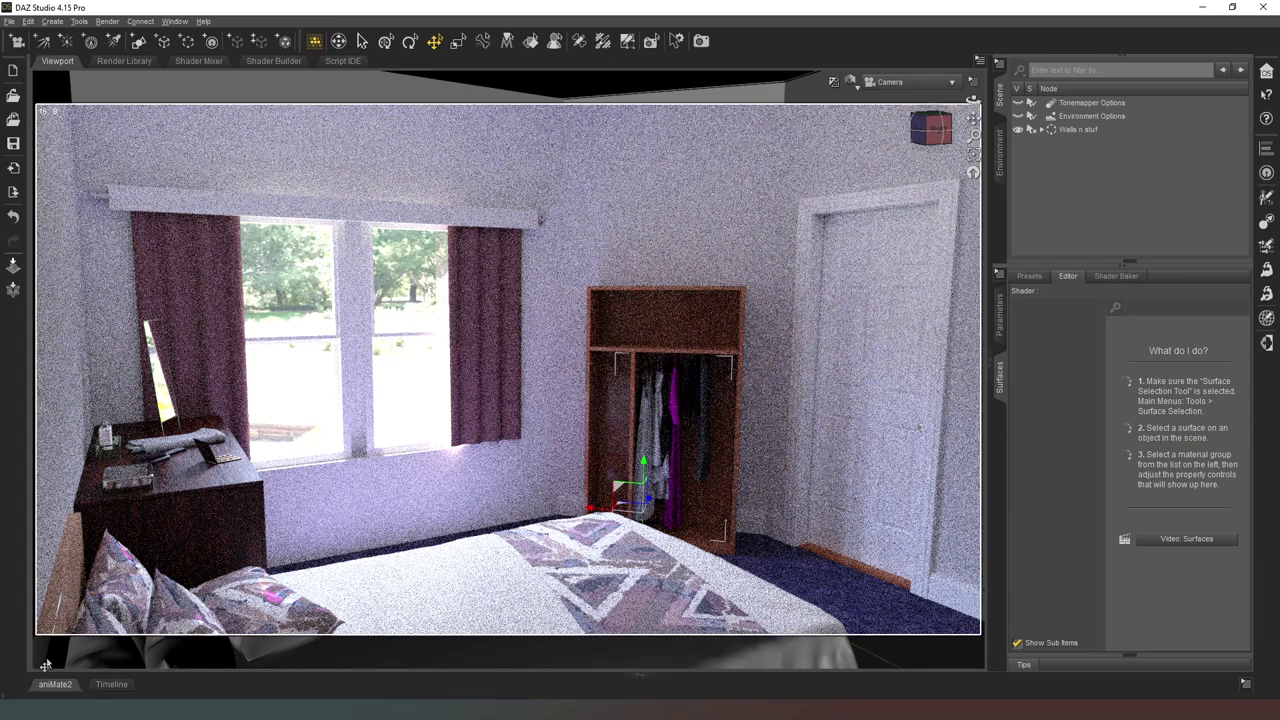